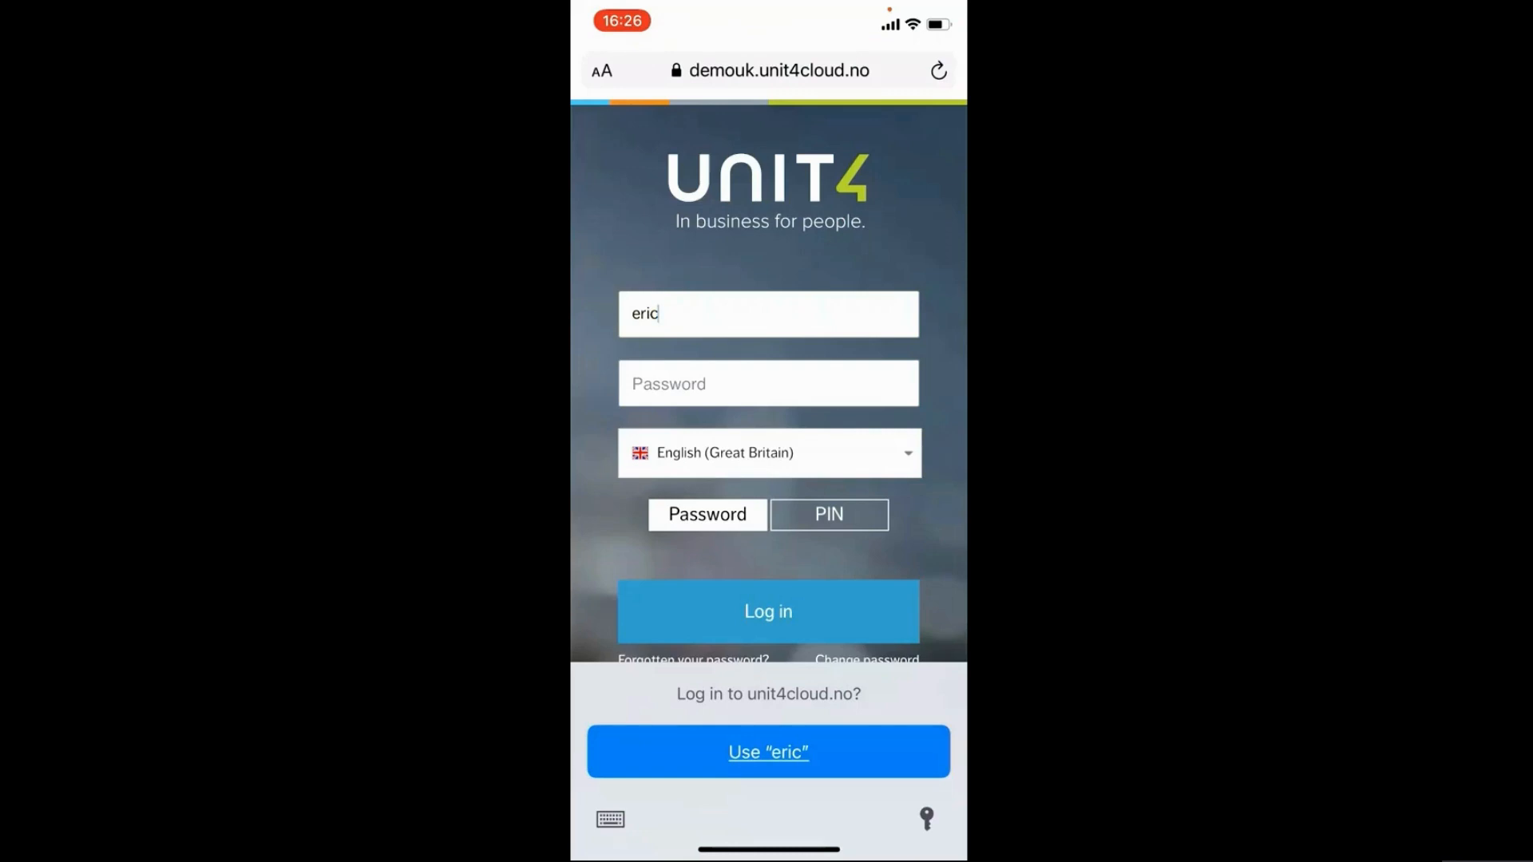
- Log in with the saved username and password, and open the draft Trip to London expense report
left_click(767, 751)
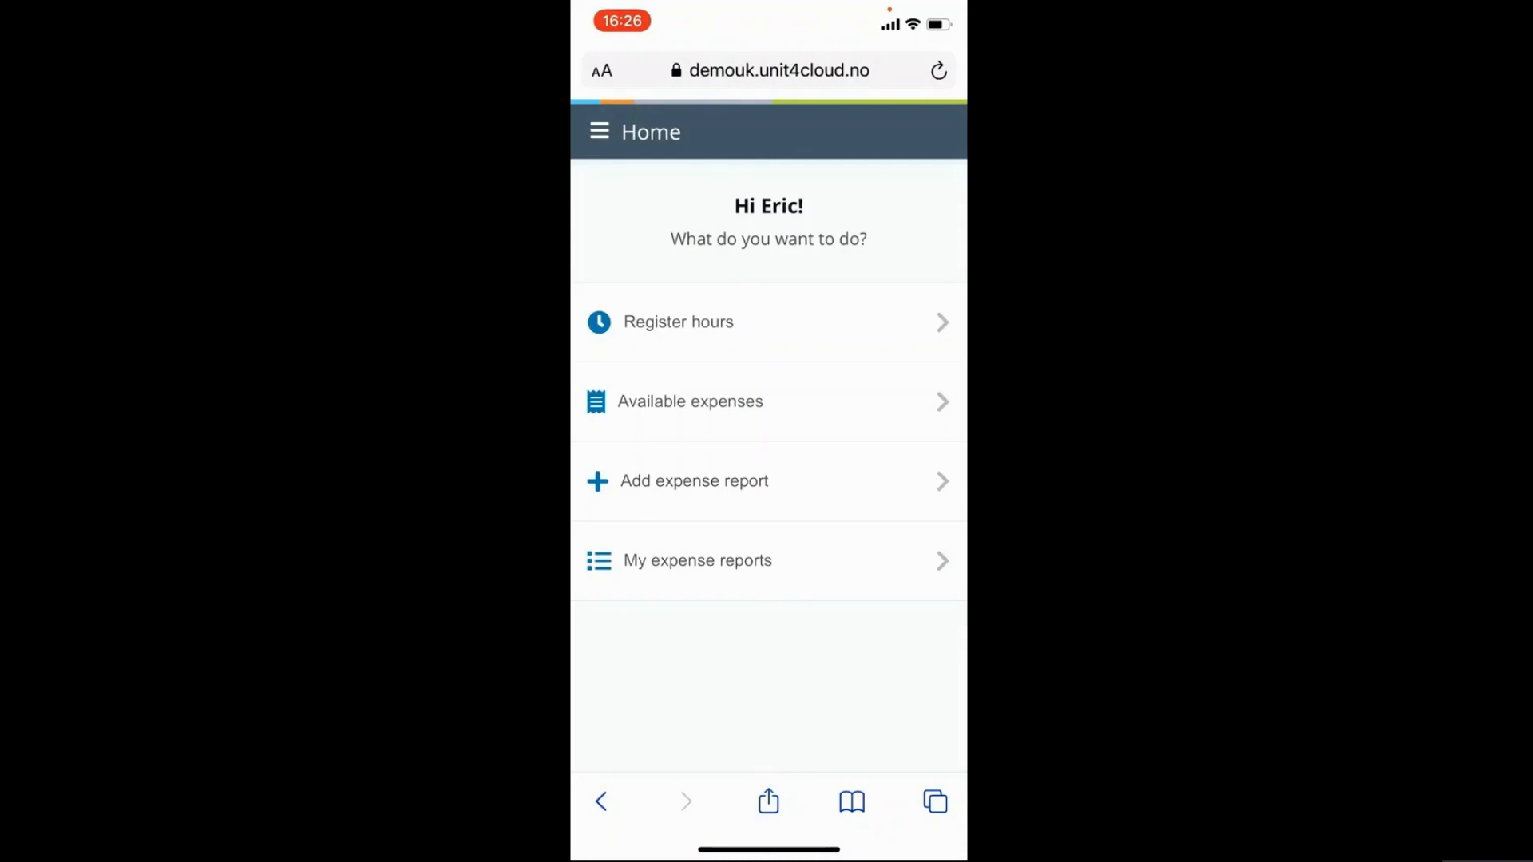
left_click(697, 560)
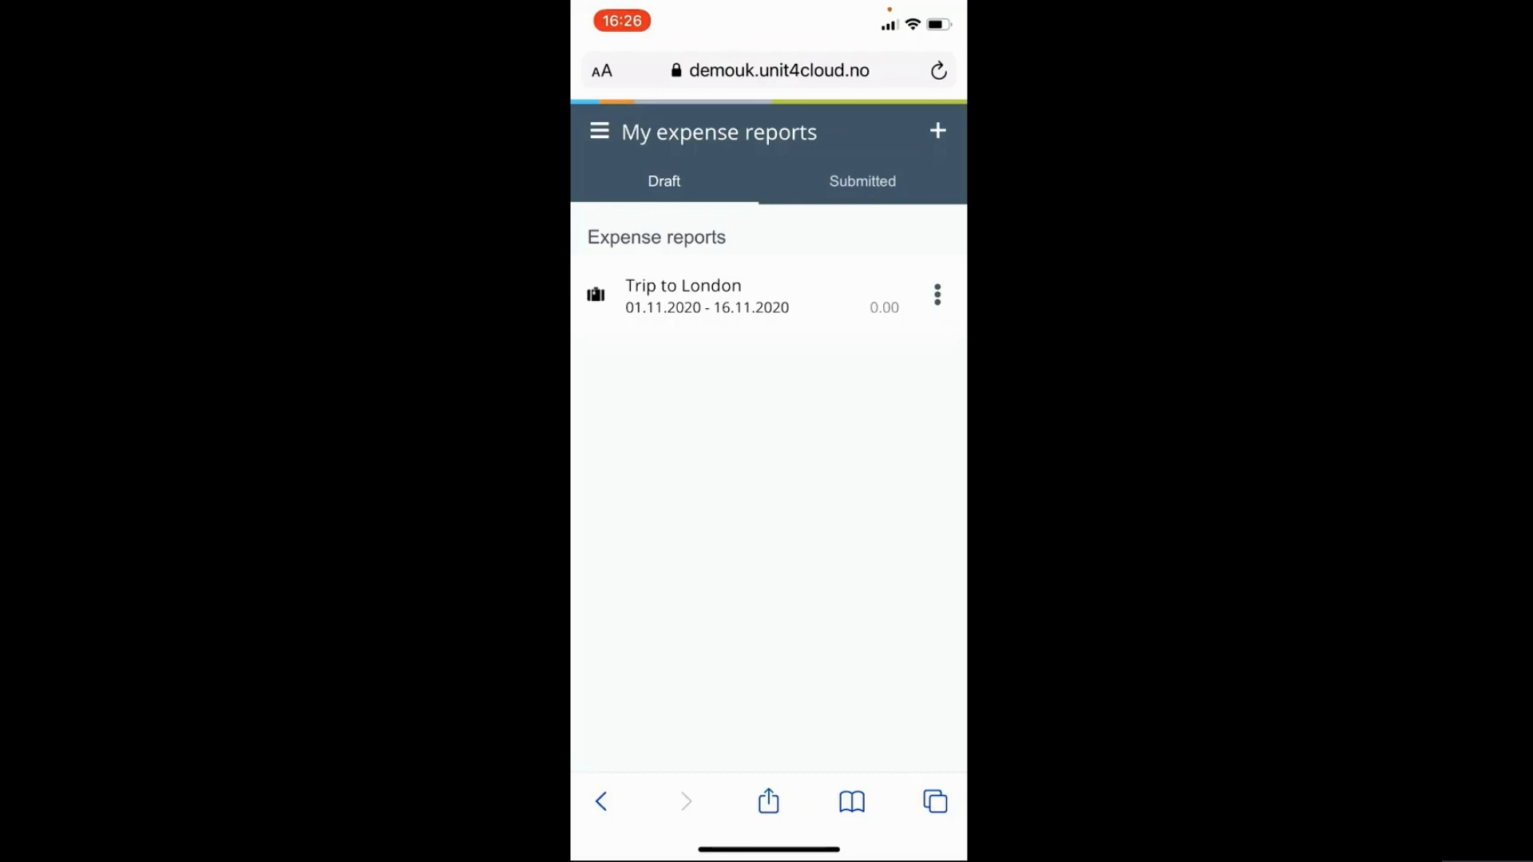
left_click(706, 296)
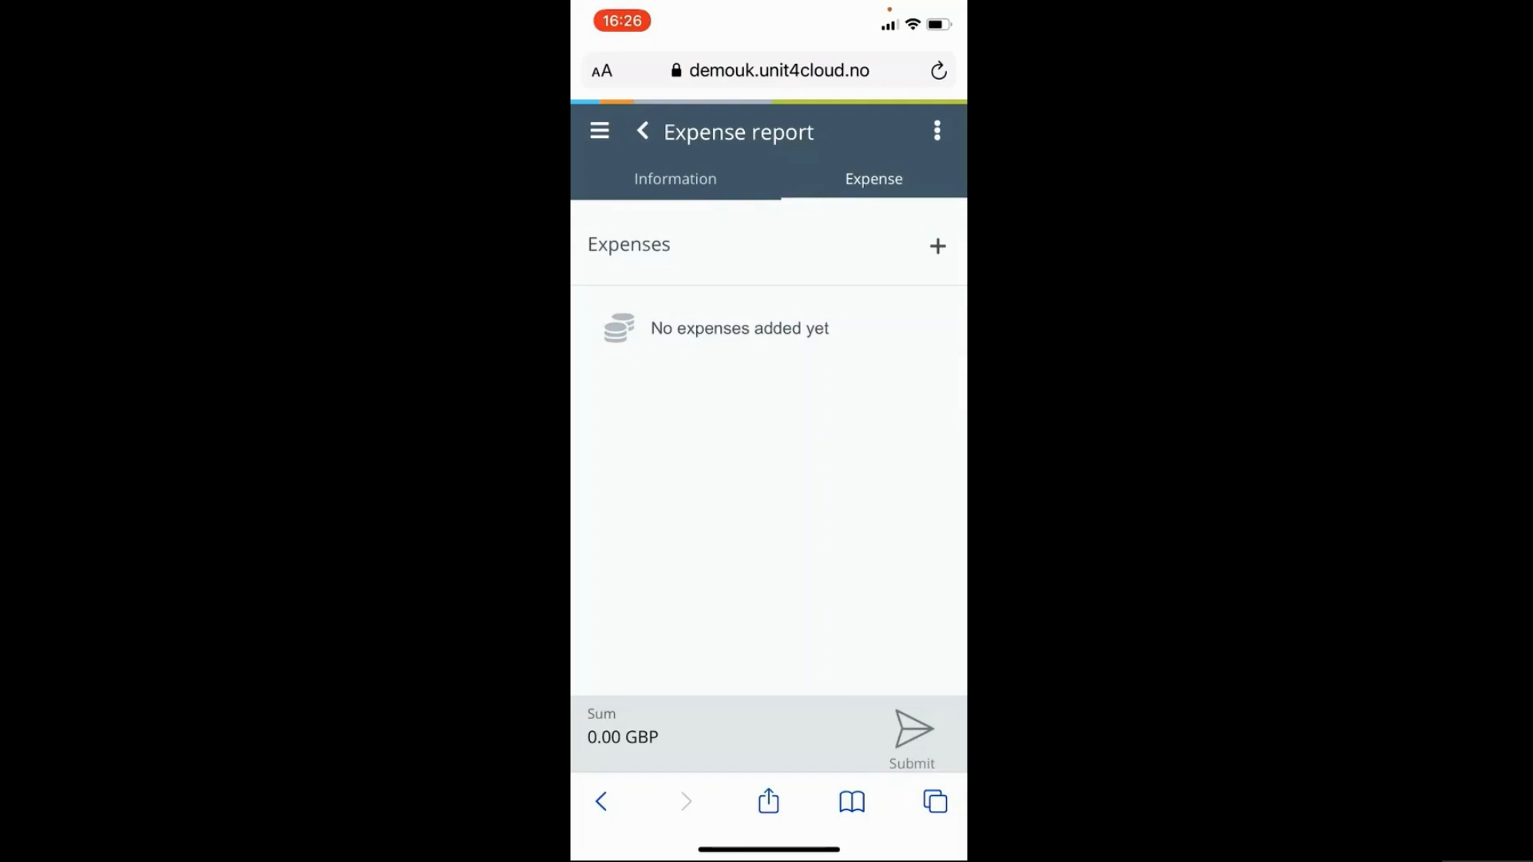
- Add an expense to the report from a receipt by photographing The Old Drum bill and using that photo
left_click(938, 246)
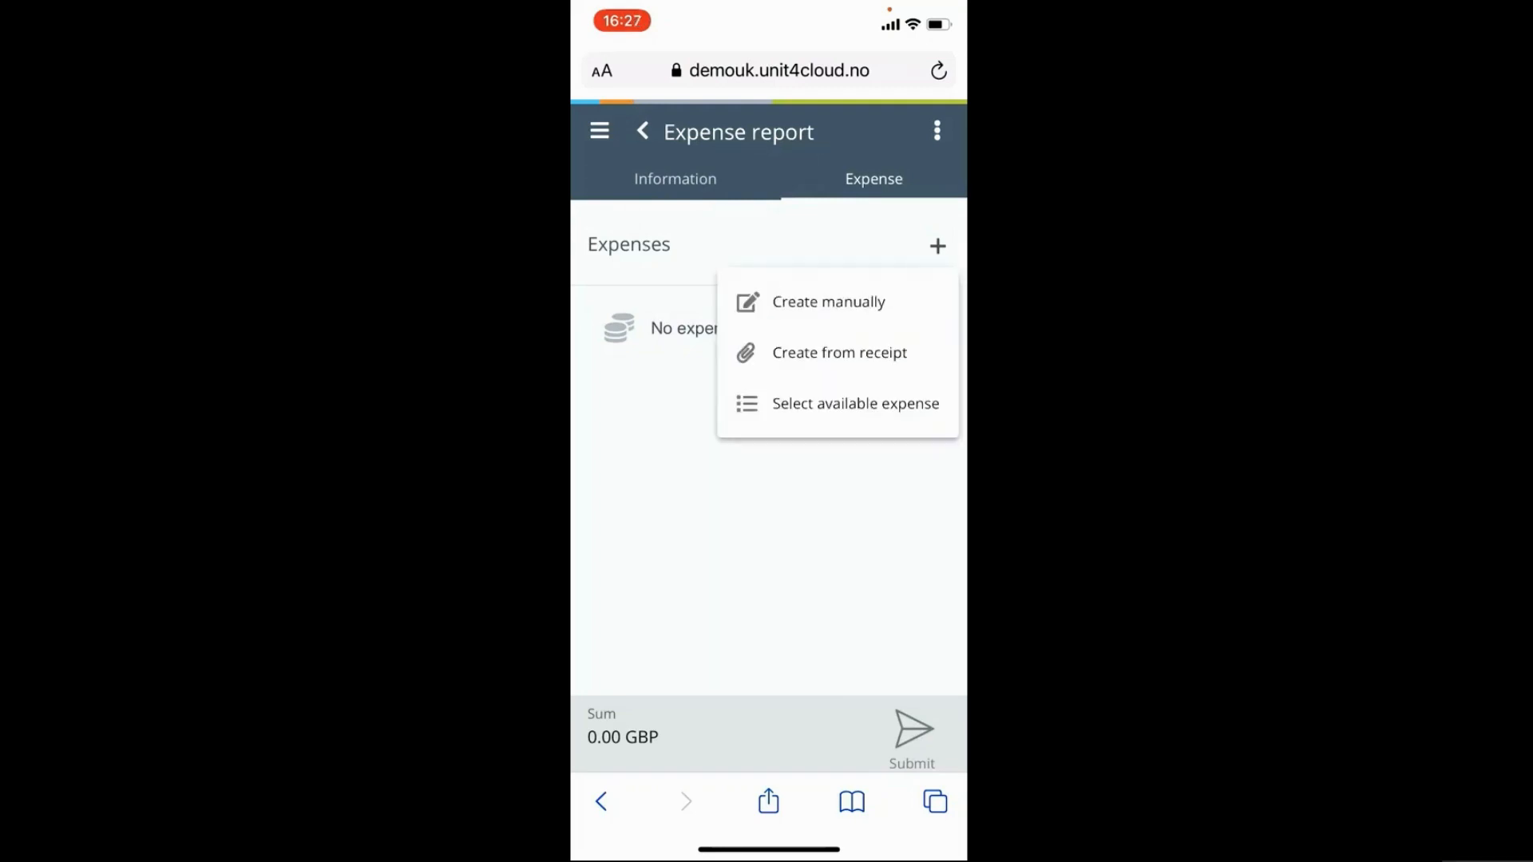
left_click(839, 352)
left_click(742, 431)
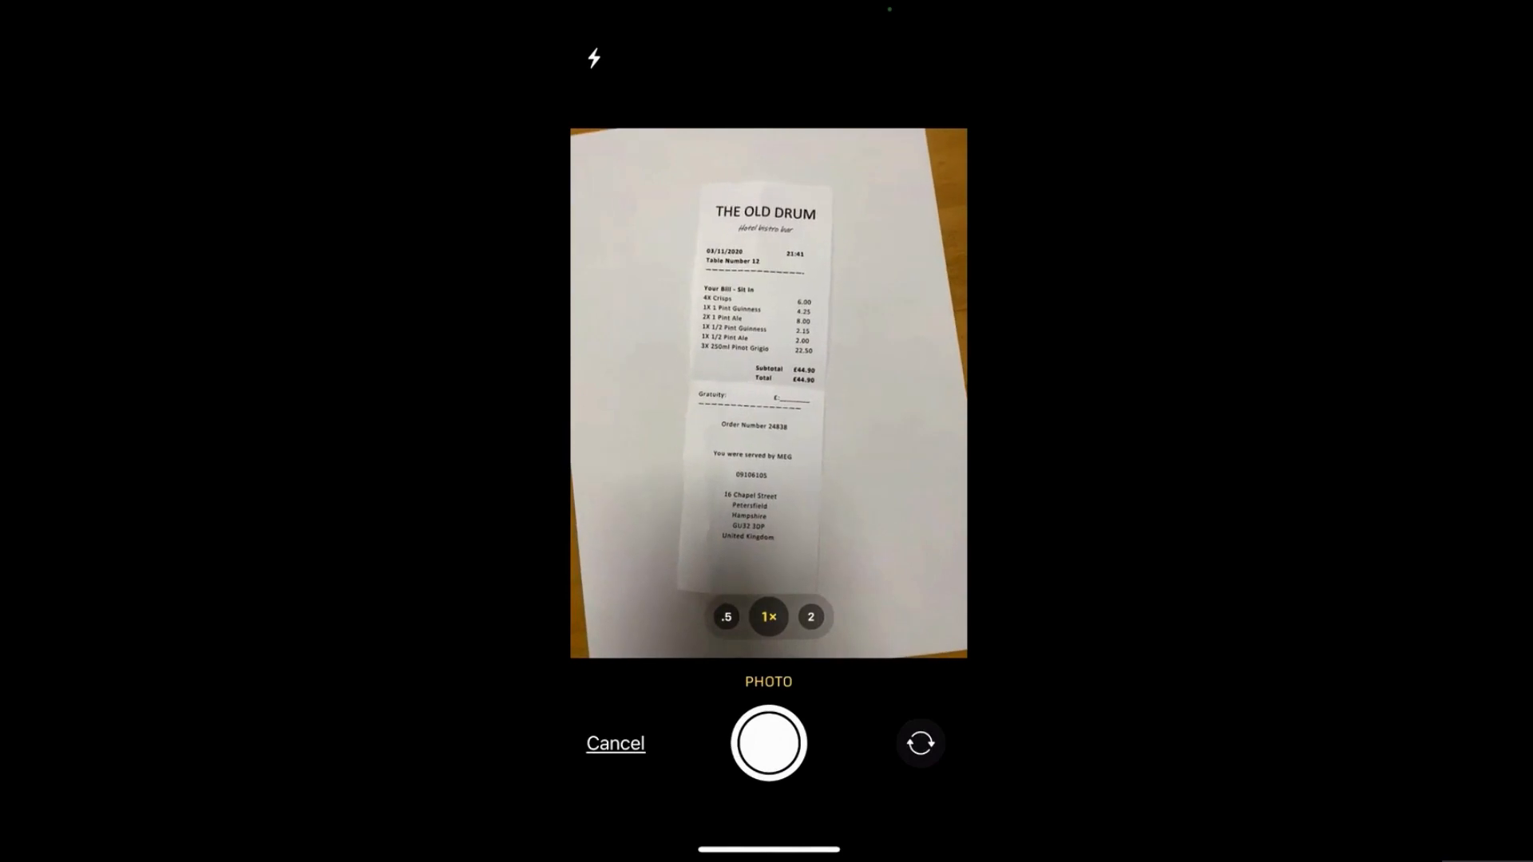
left_click(768, 743)
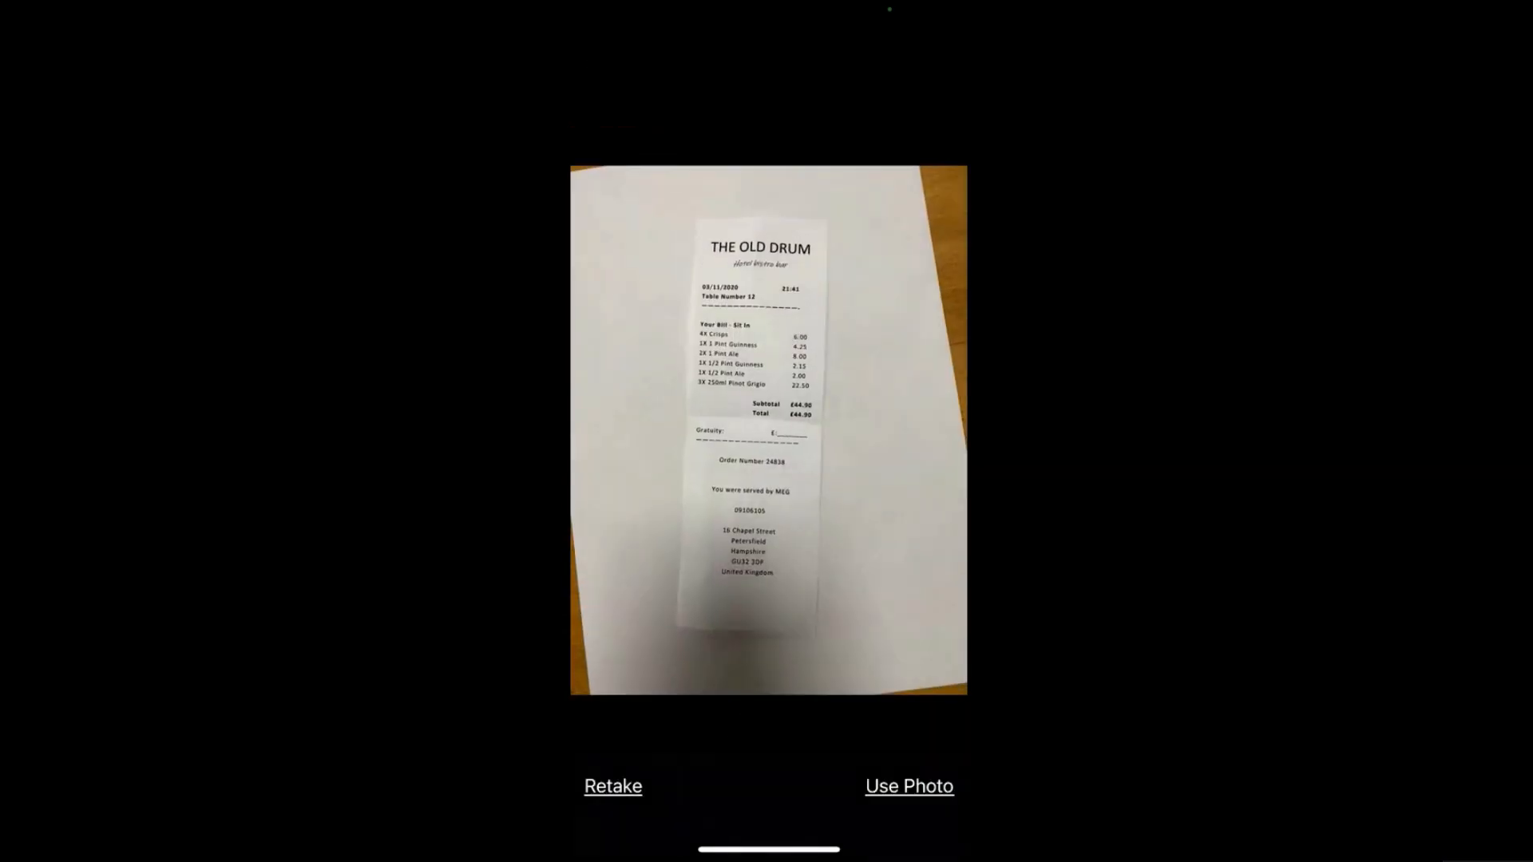
left_click(909, 786)
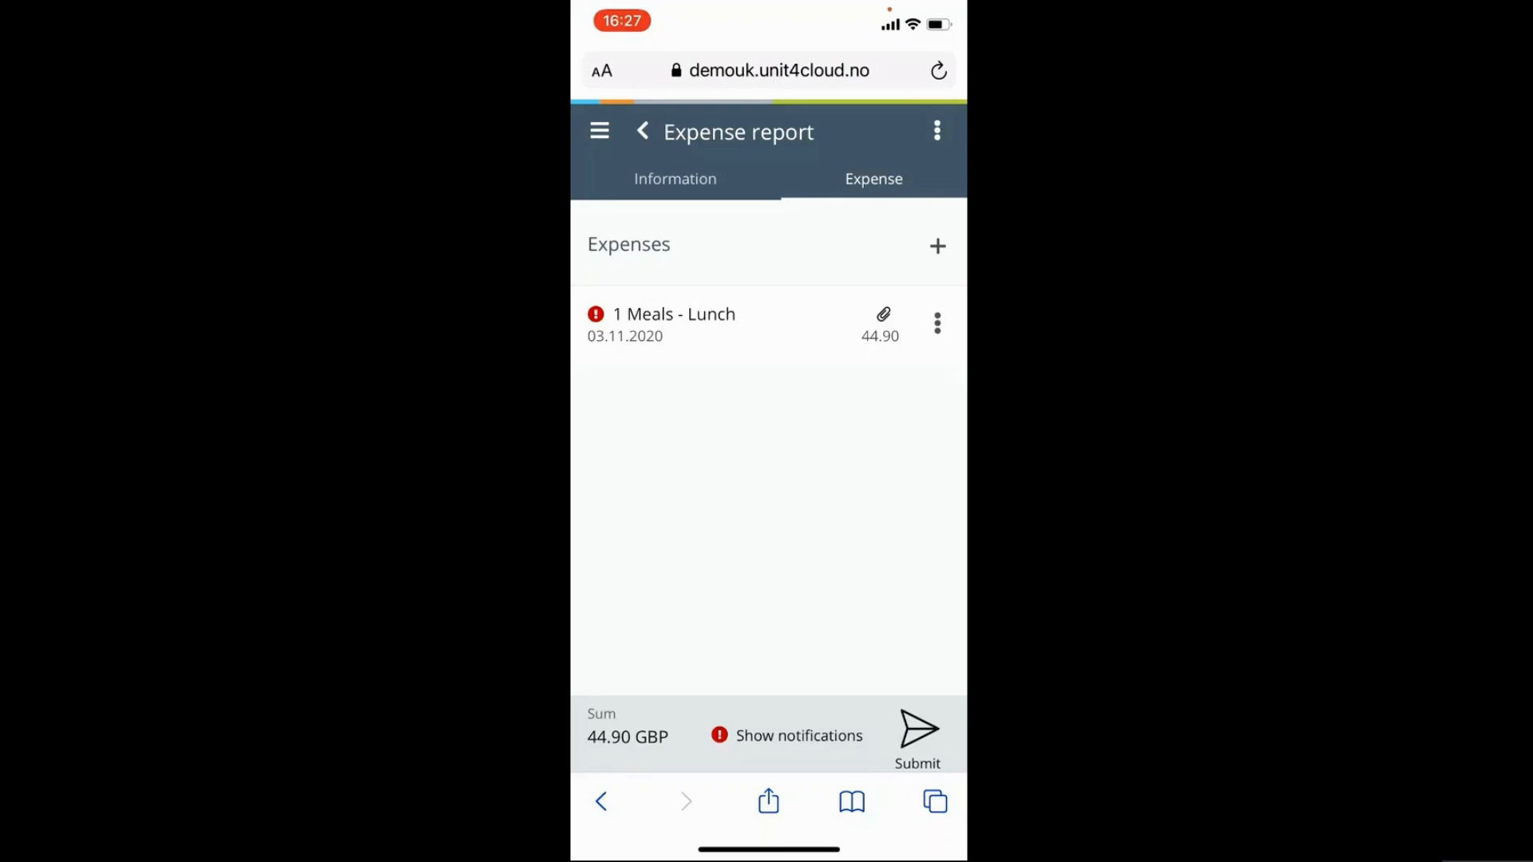
- Review the report's error notifications and confirm the 1 Meals - Lunch expense
left_click(798, 735)
left_click(920, 683)
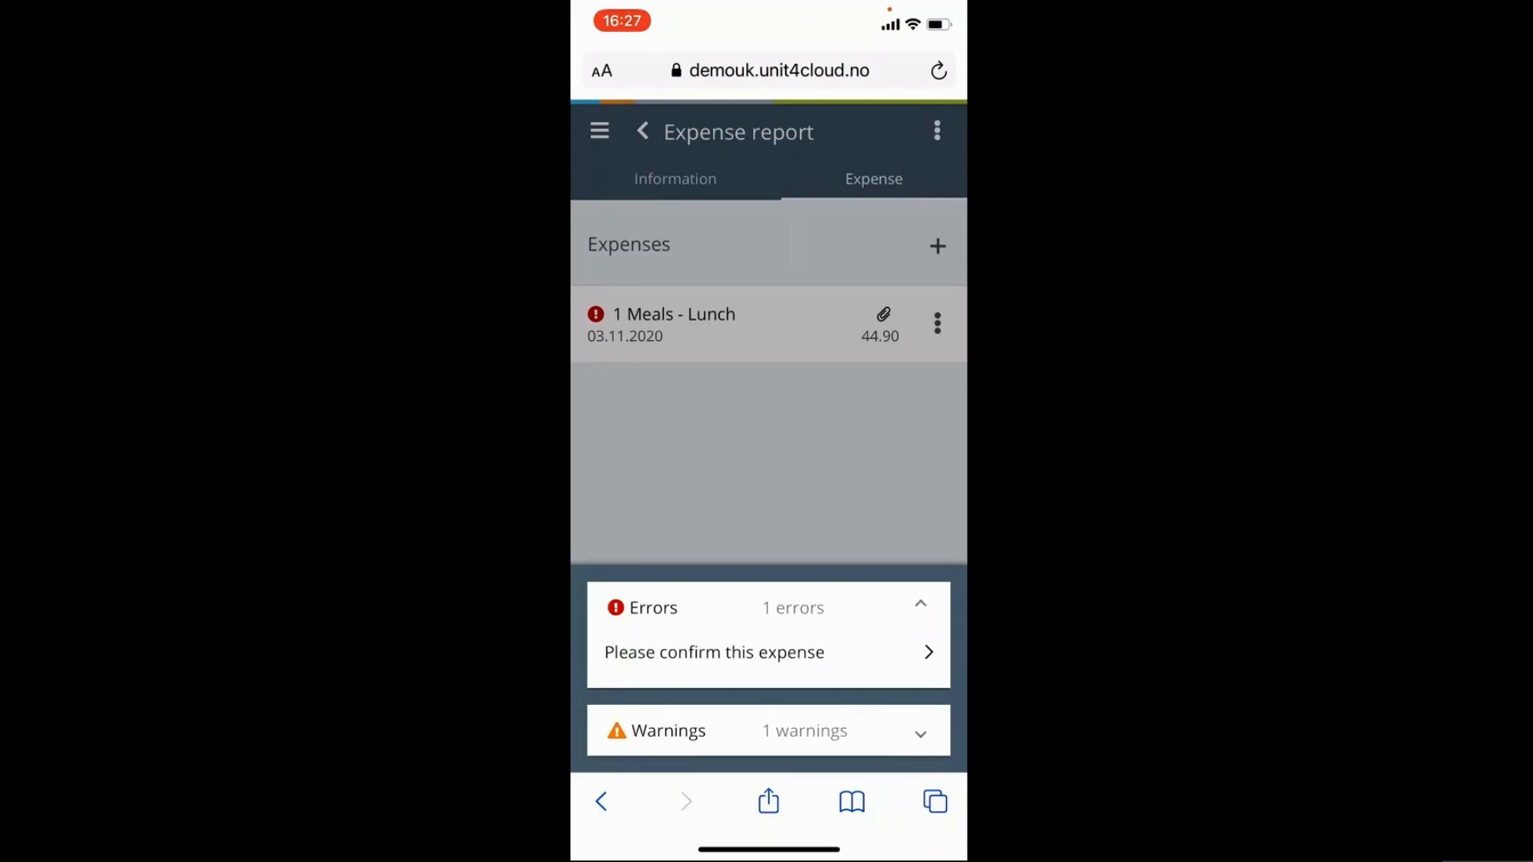
left_click(937, 322)
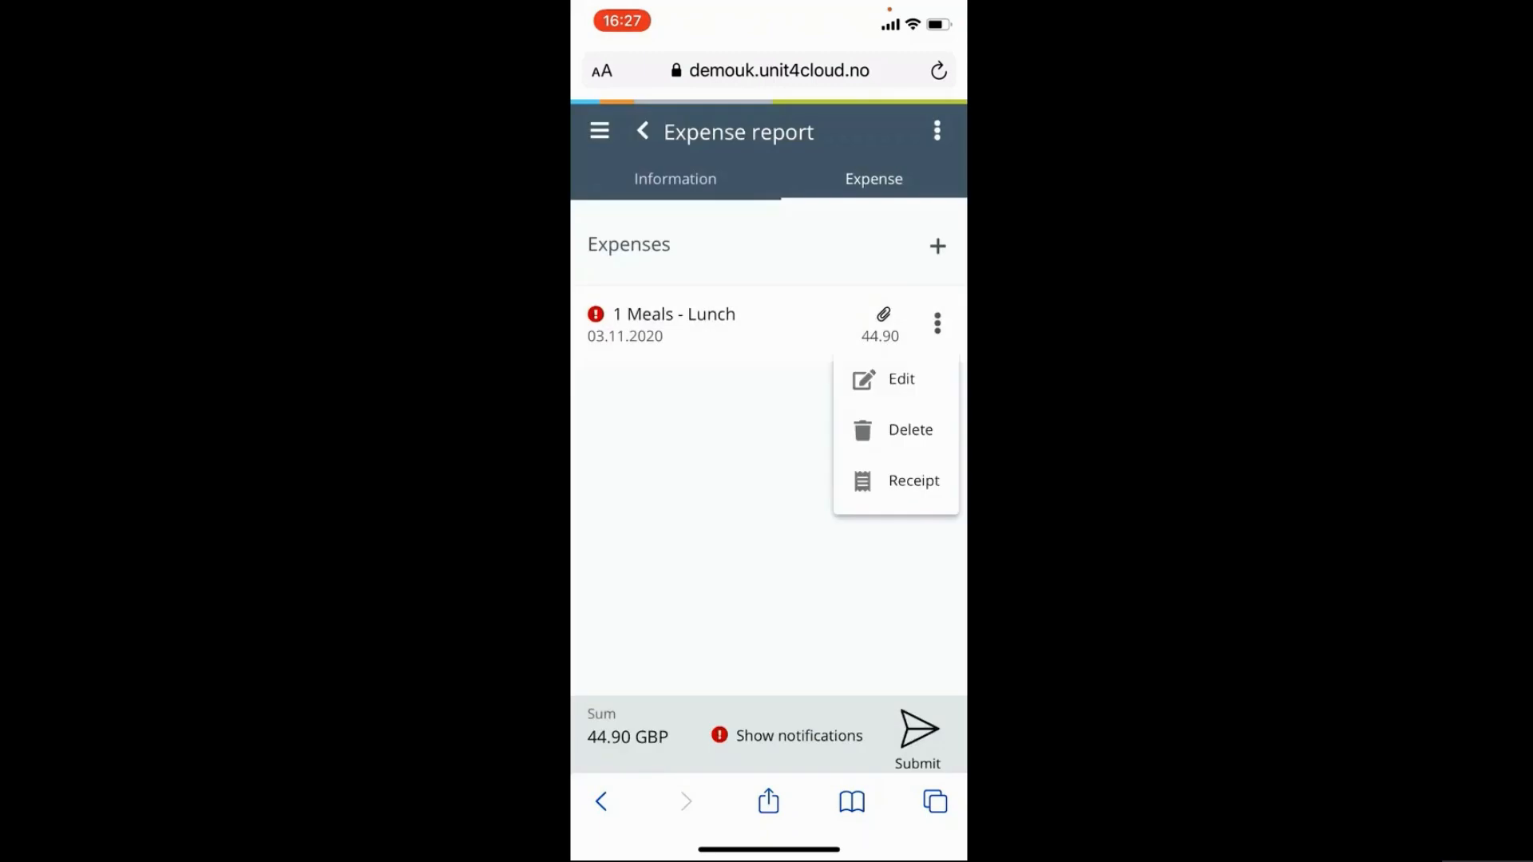
left_click(895, 380)
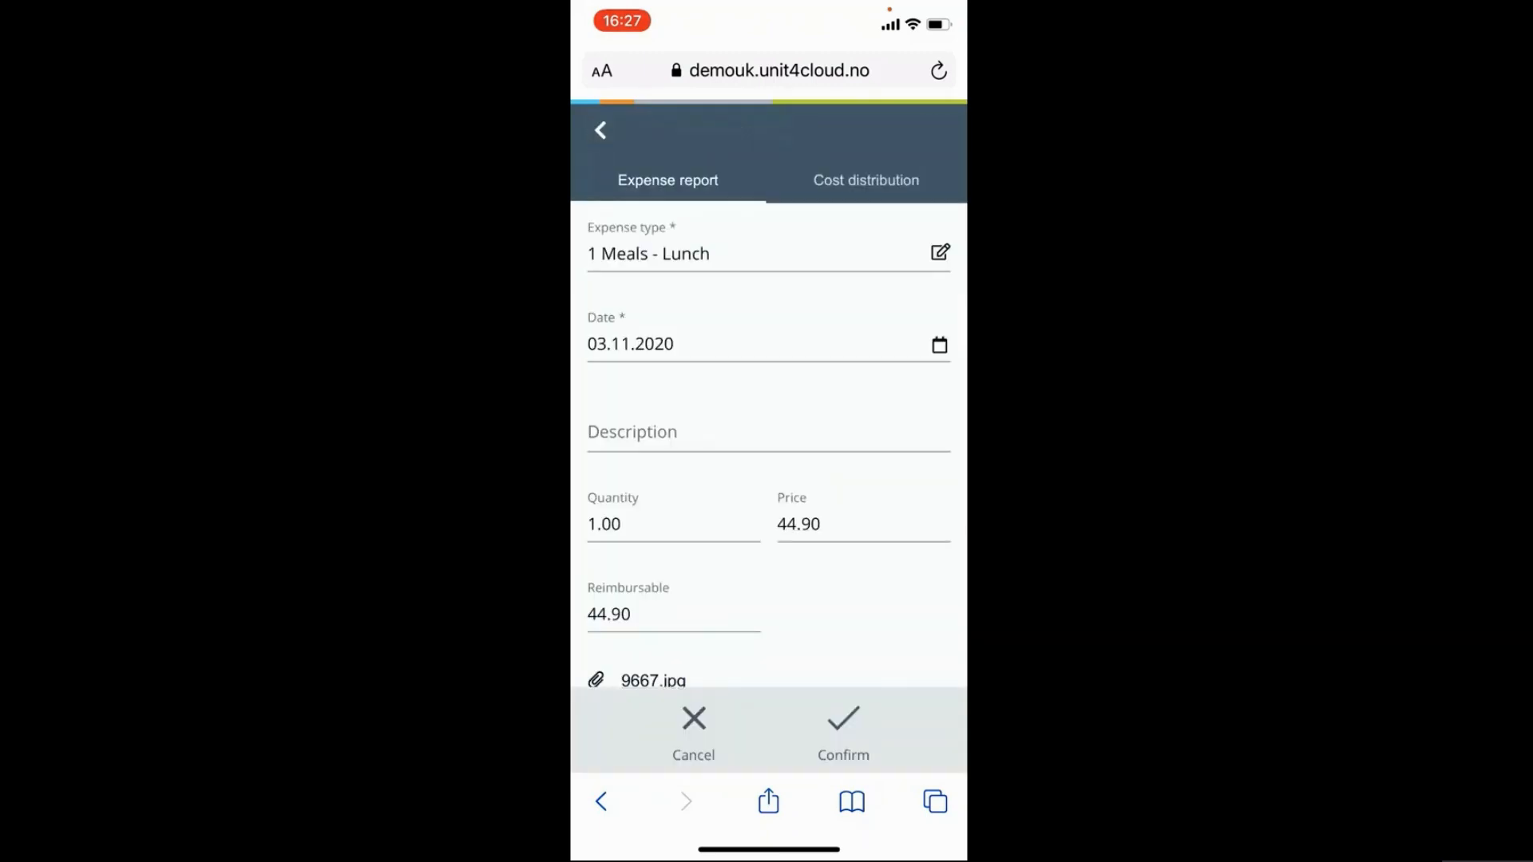
left_click(843, 731)
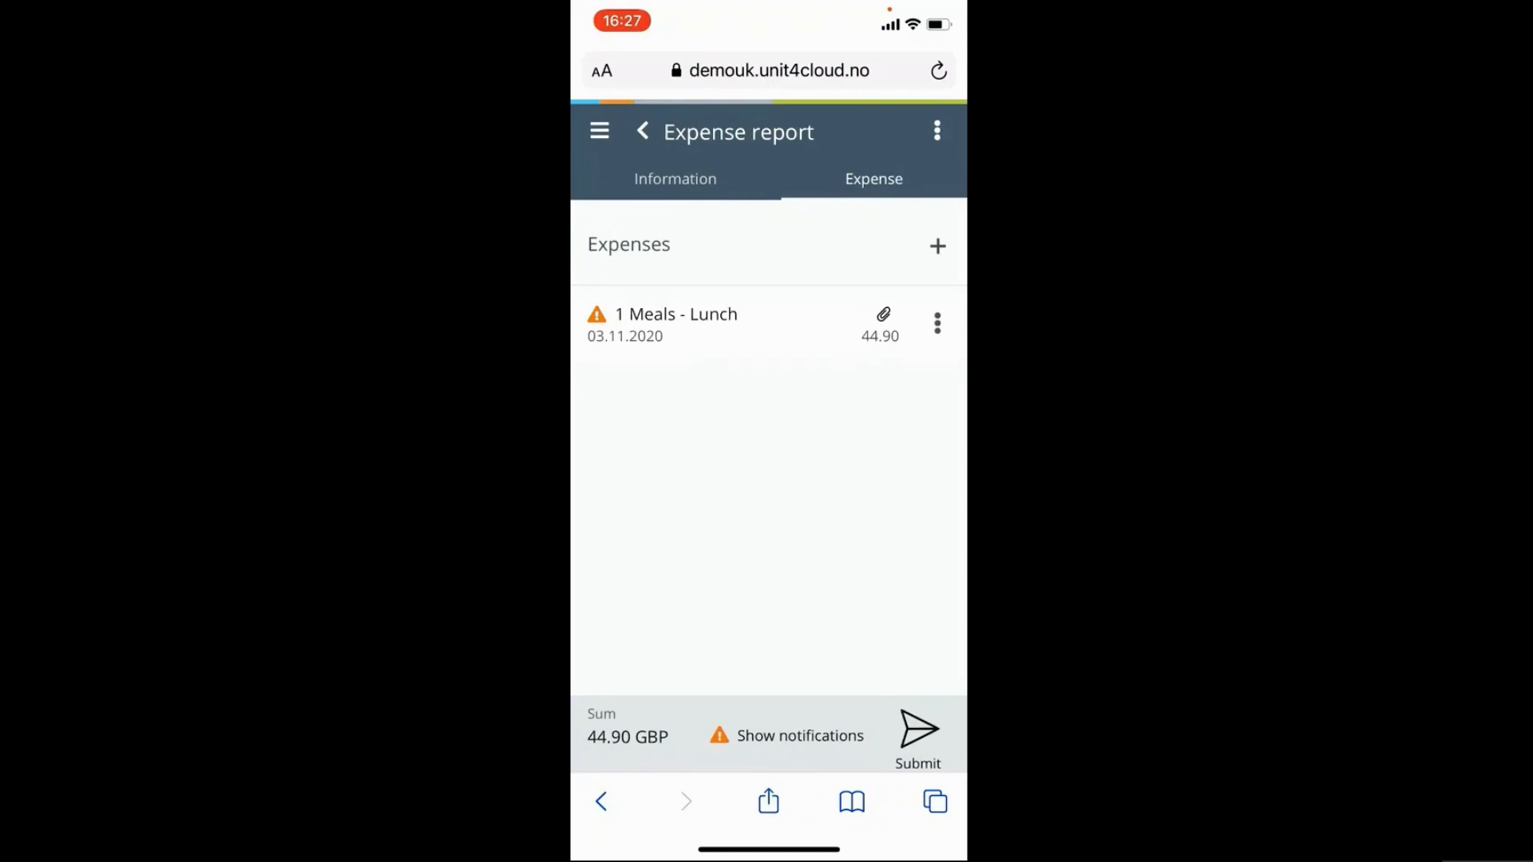
- Read the policy warning on the lunch expense in the report's notifications
left_click(786, 735)
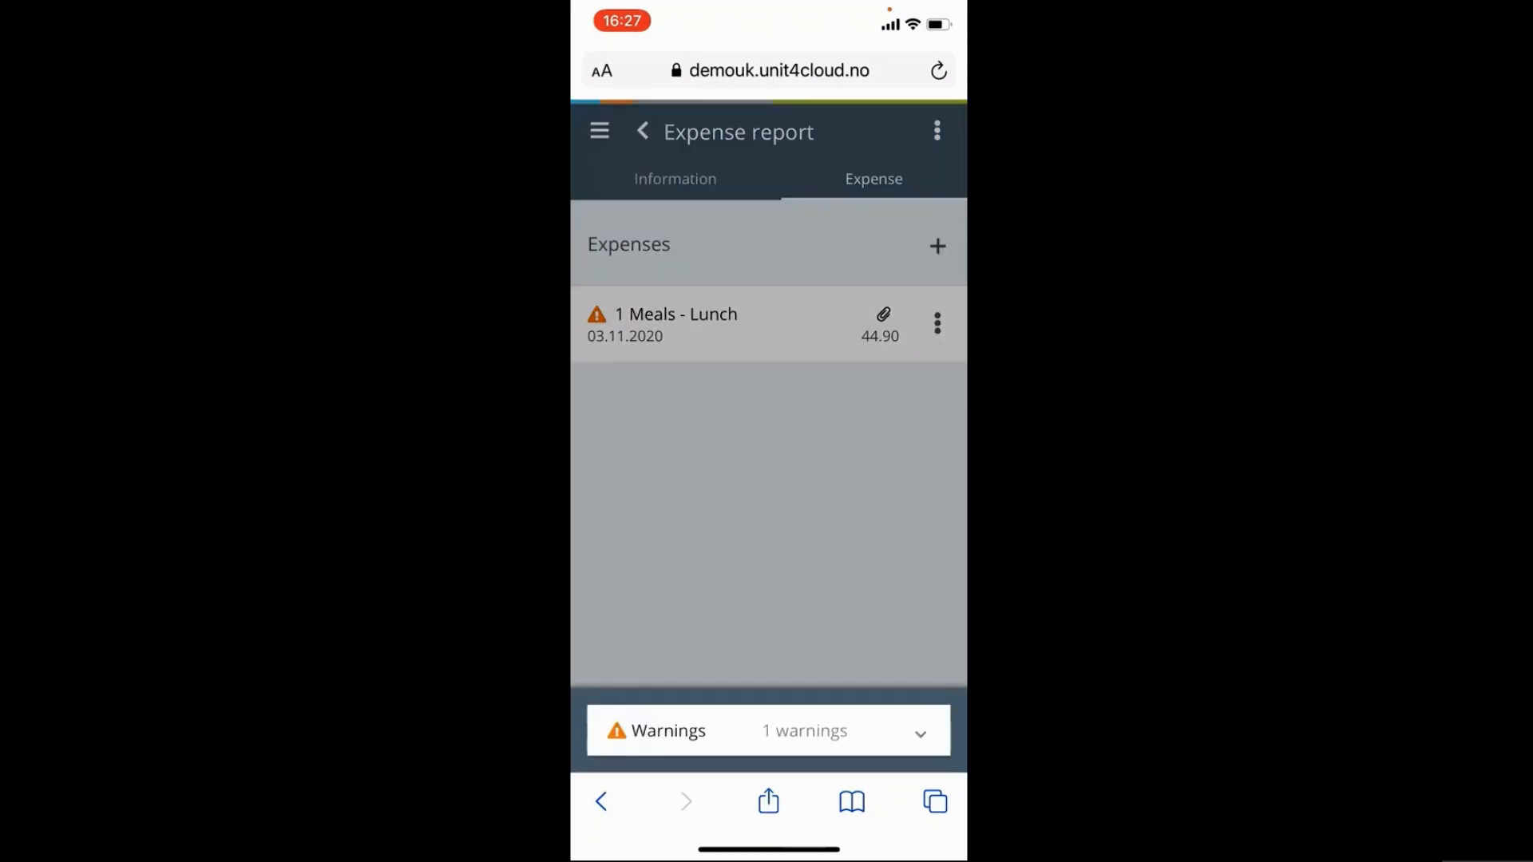
left_click(920, 733)
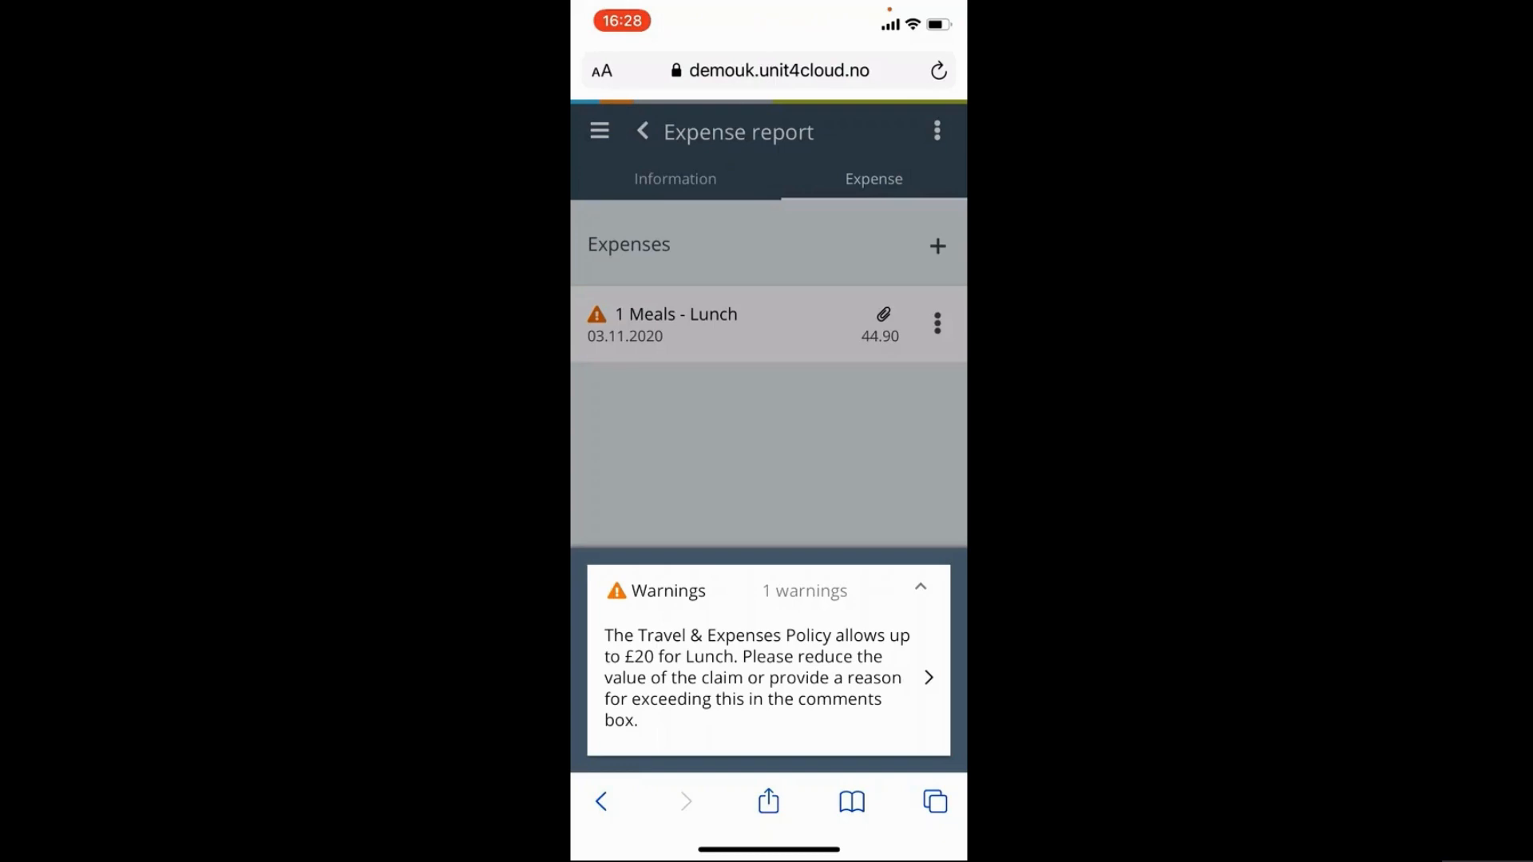
left_click(767, 455)
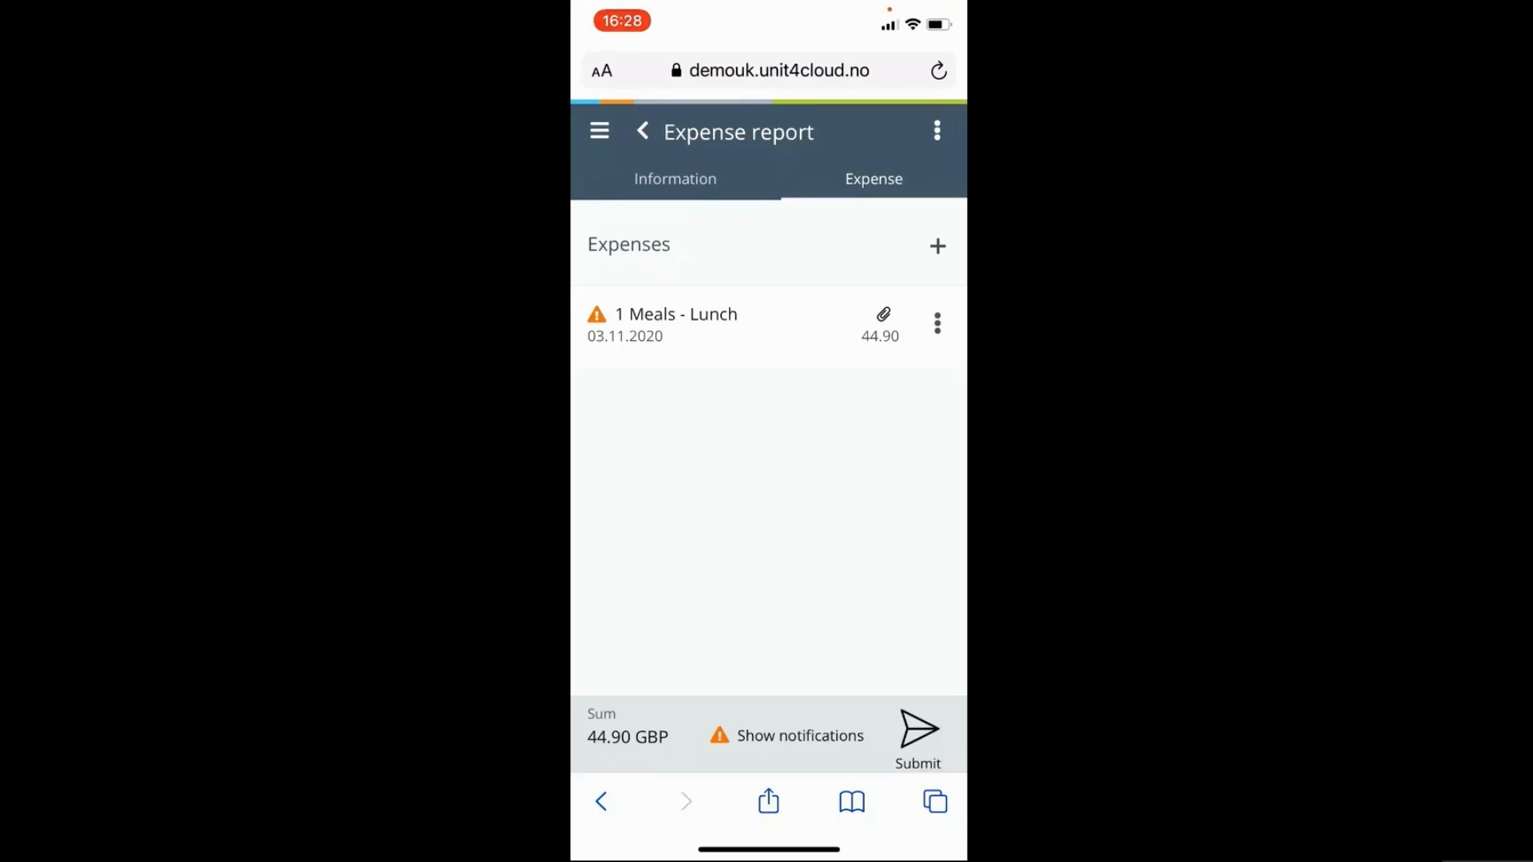
- Manually create a private car mileage expense in the Trip to London report
left_click(937, 246)
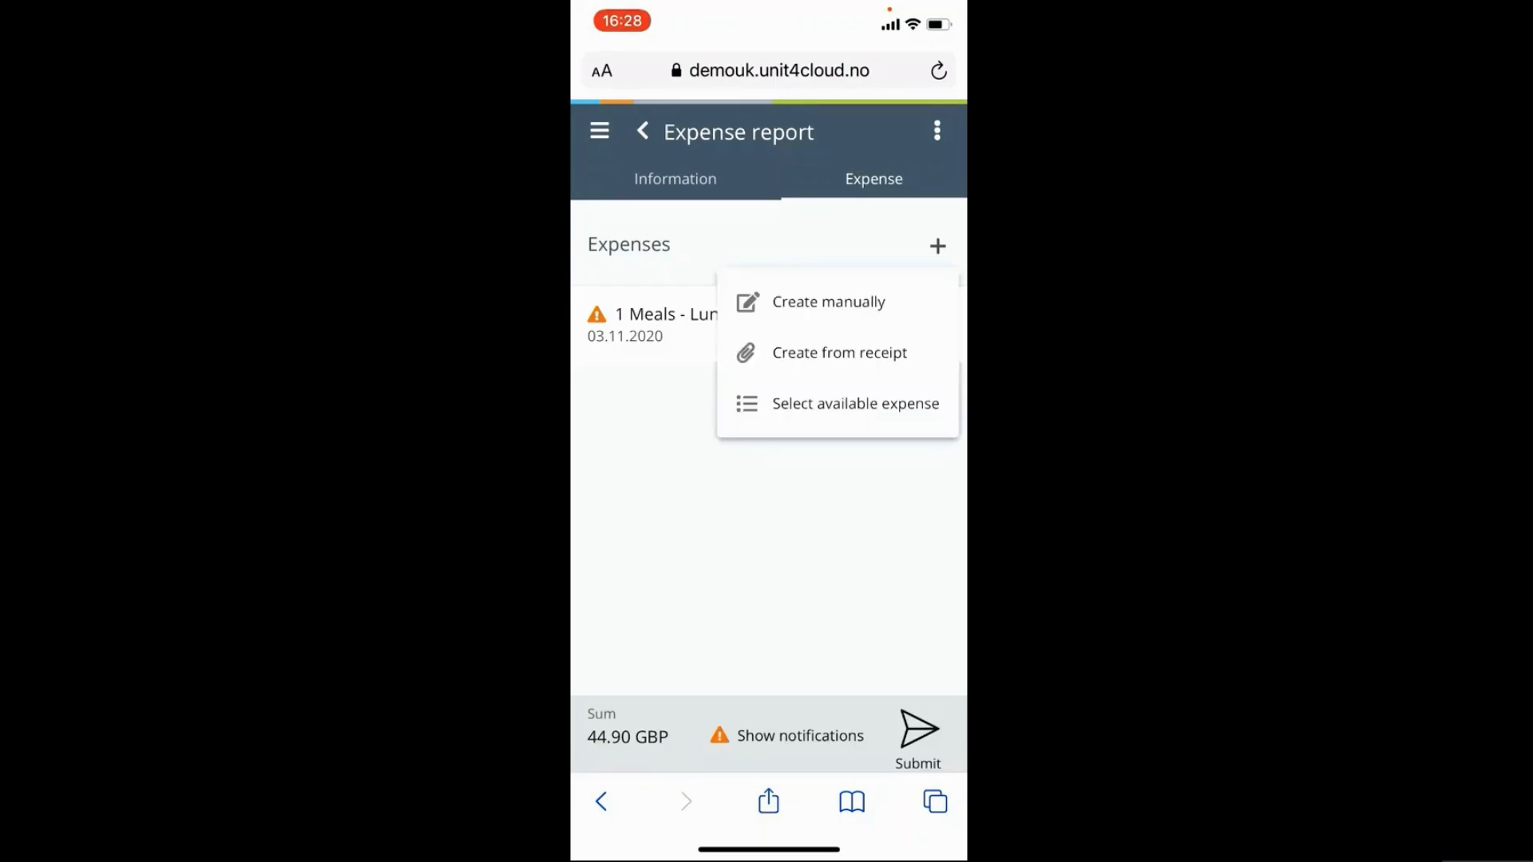
left_click(828, 301)
scroll(768, 439, "down", 10)
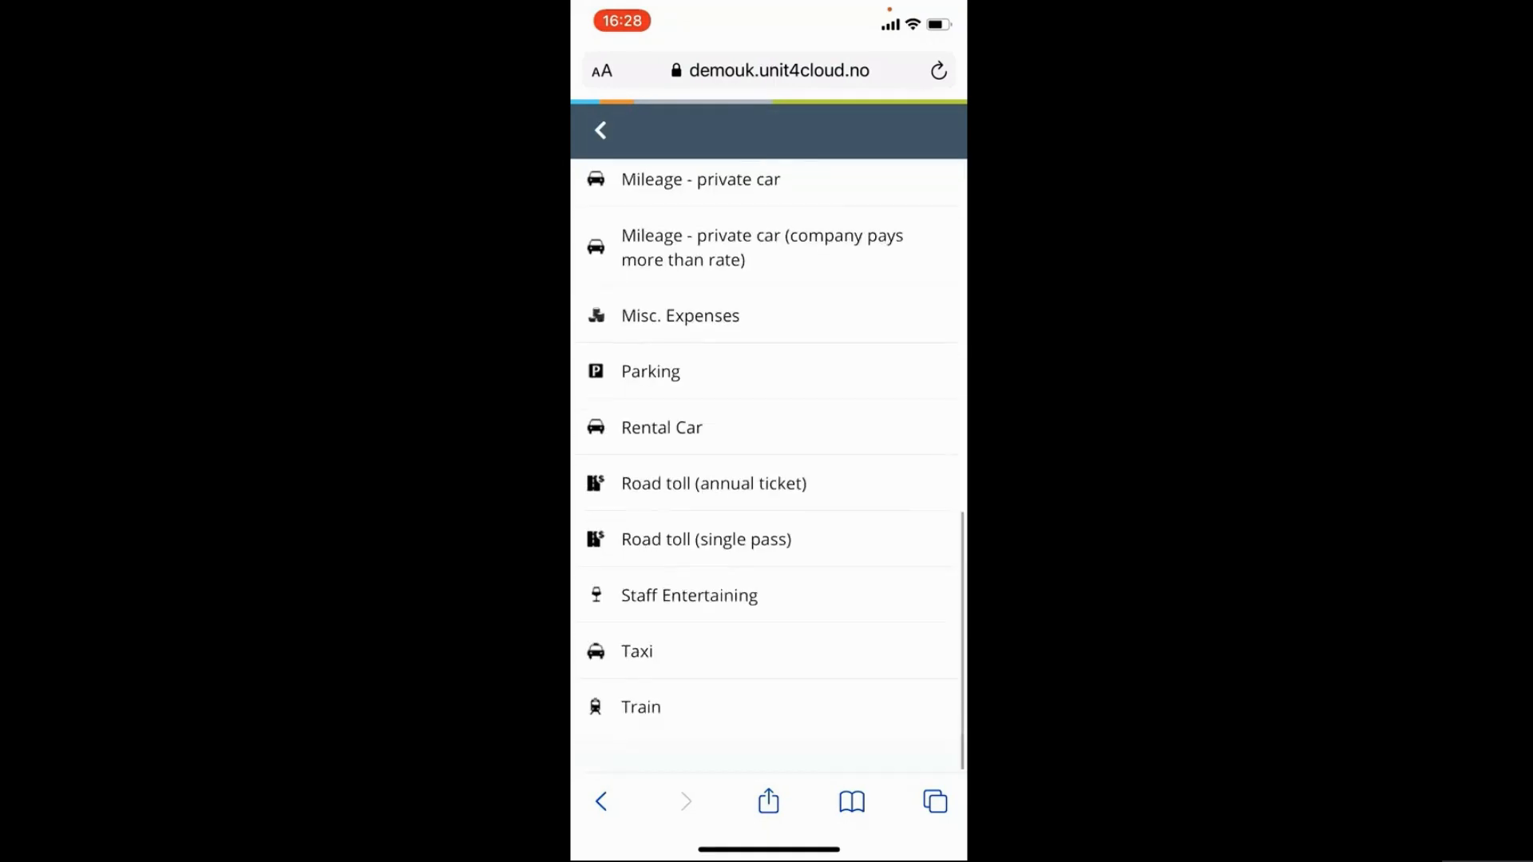
scroll(768, 439, "up", 3)
left_click(780, 316)
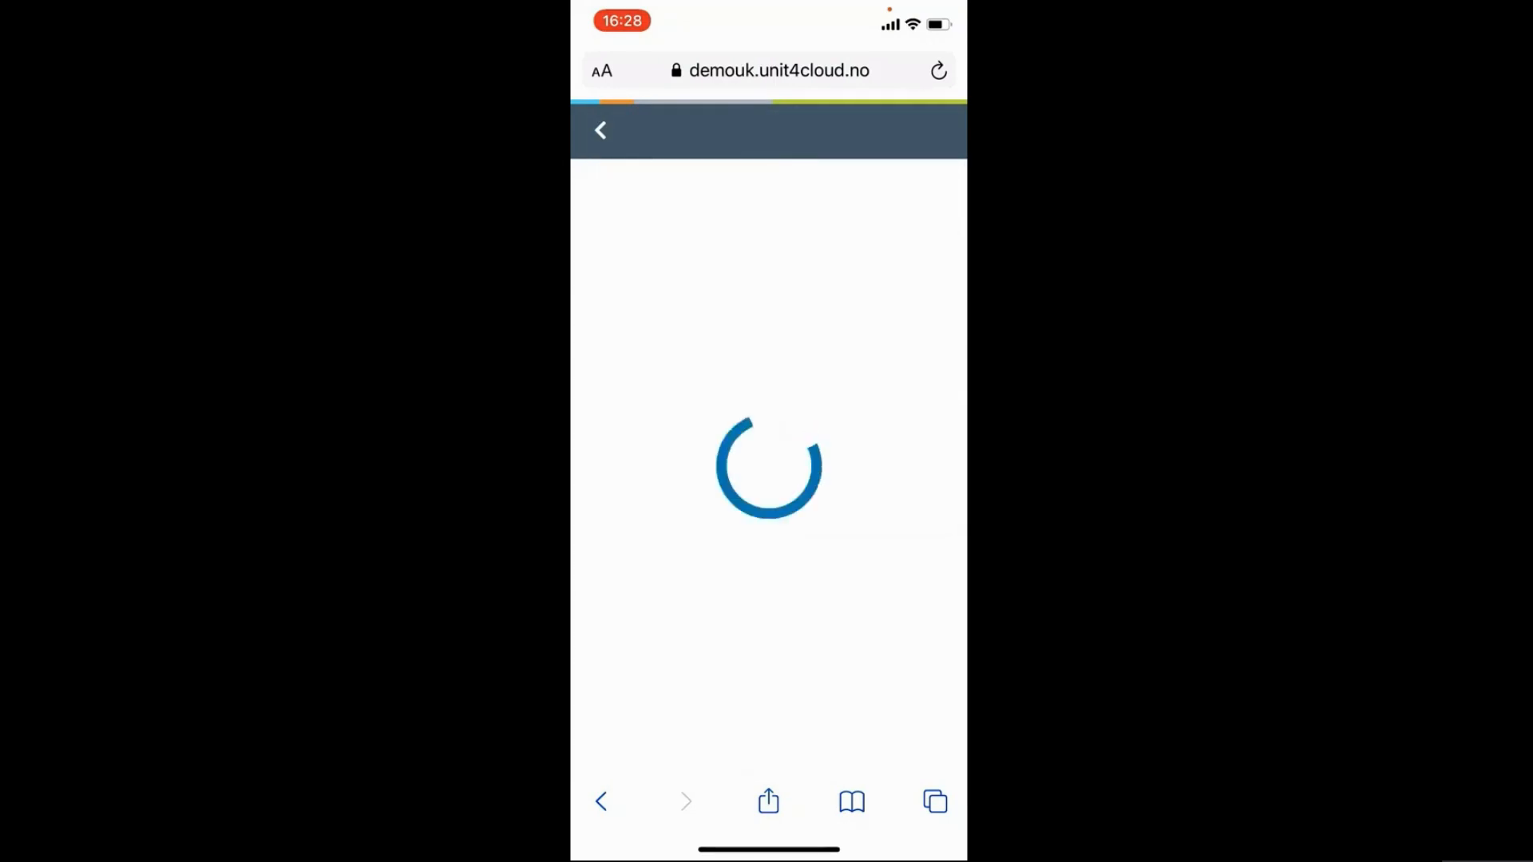
- Open the mileage route map and set the journey's starting point by searching for the home postcode
left_click(678, 238)
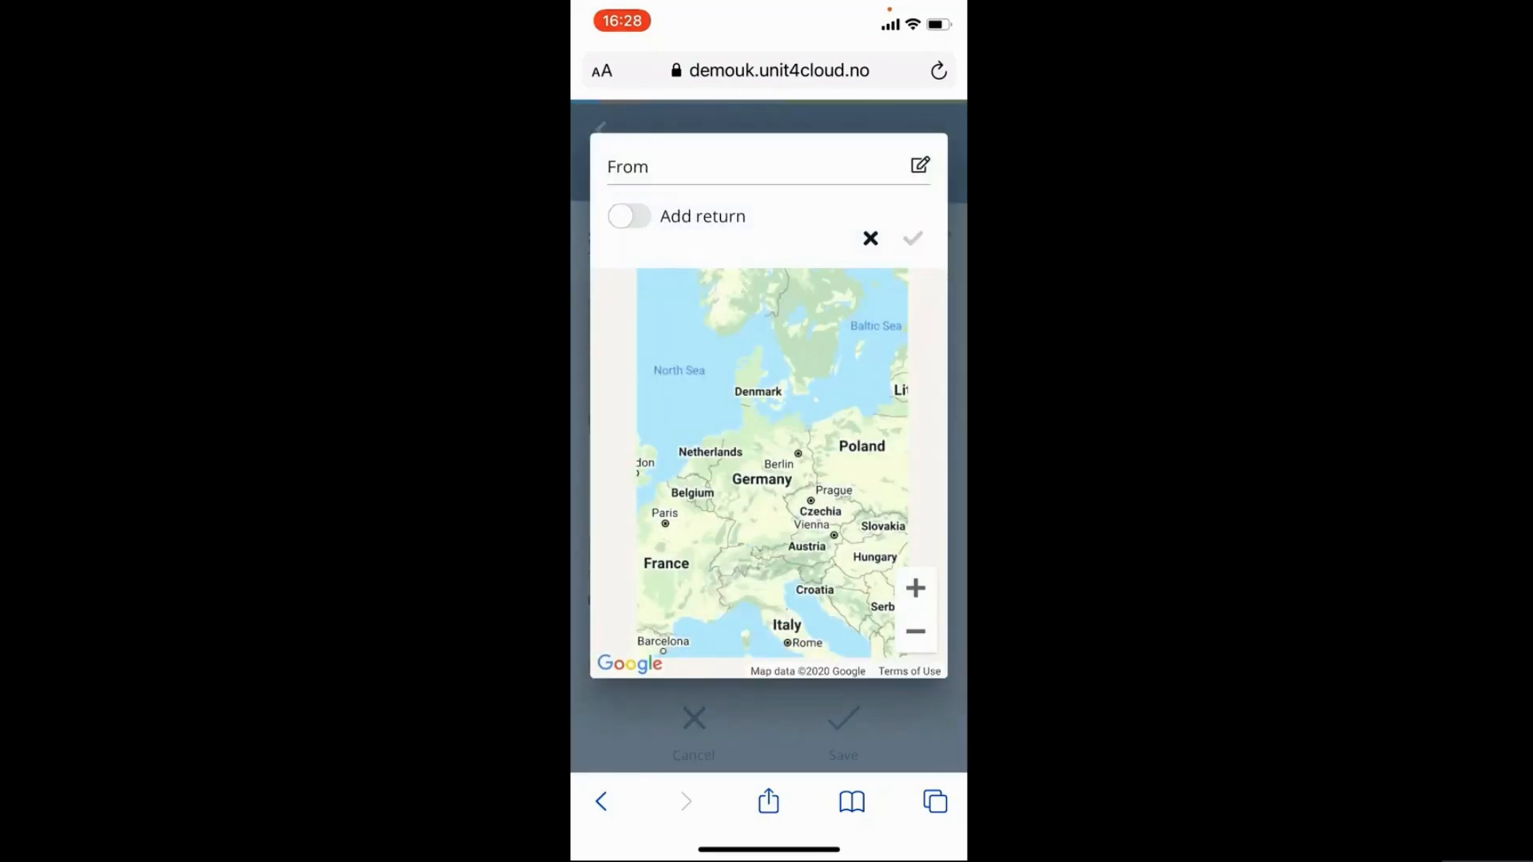
left_click(628, 167)
type("c")
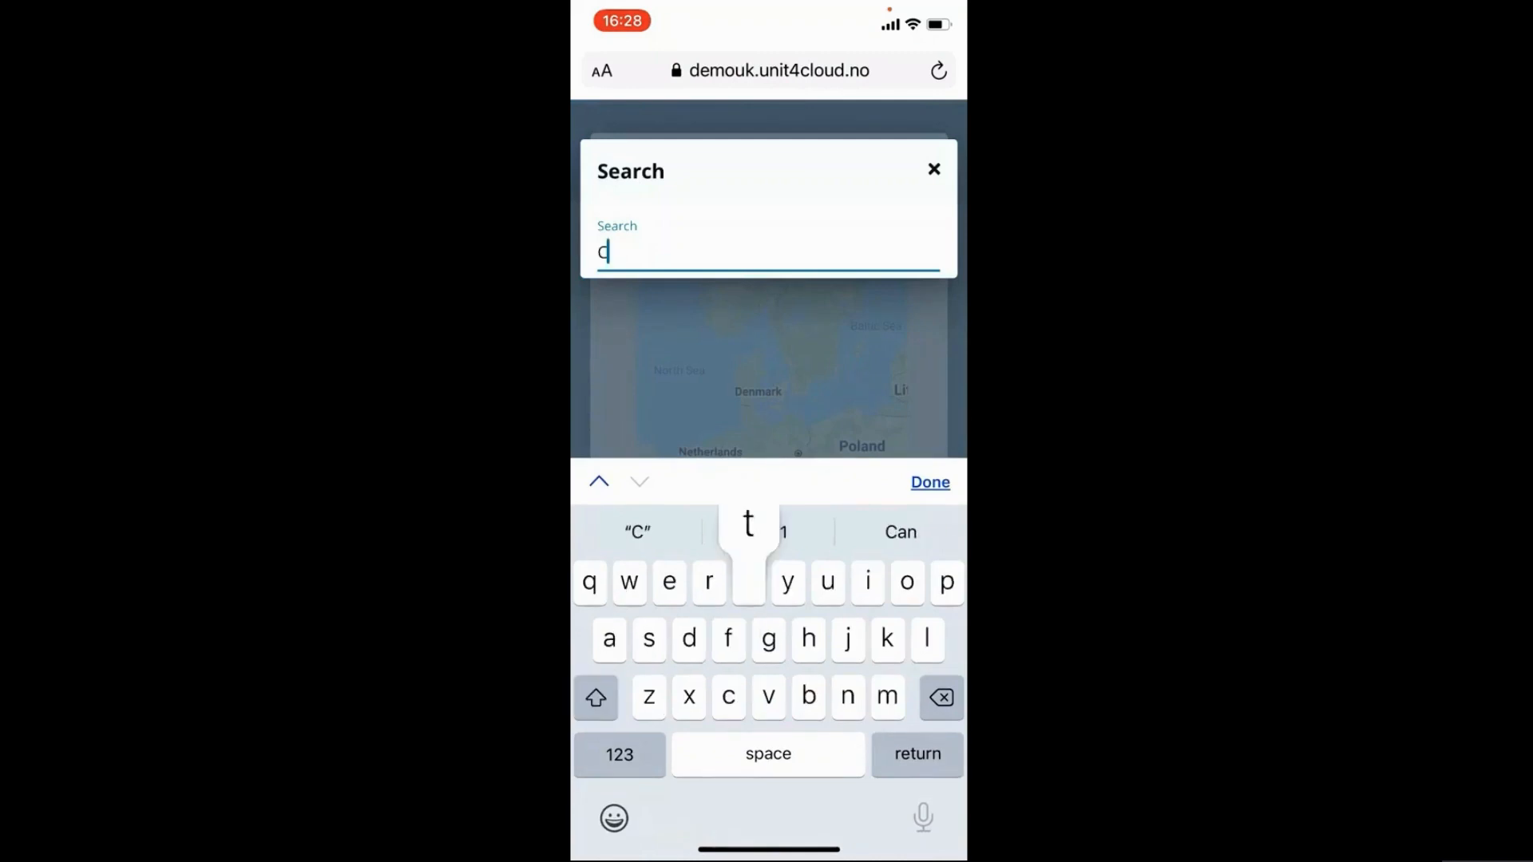
type("t")
left_click(769, 532)
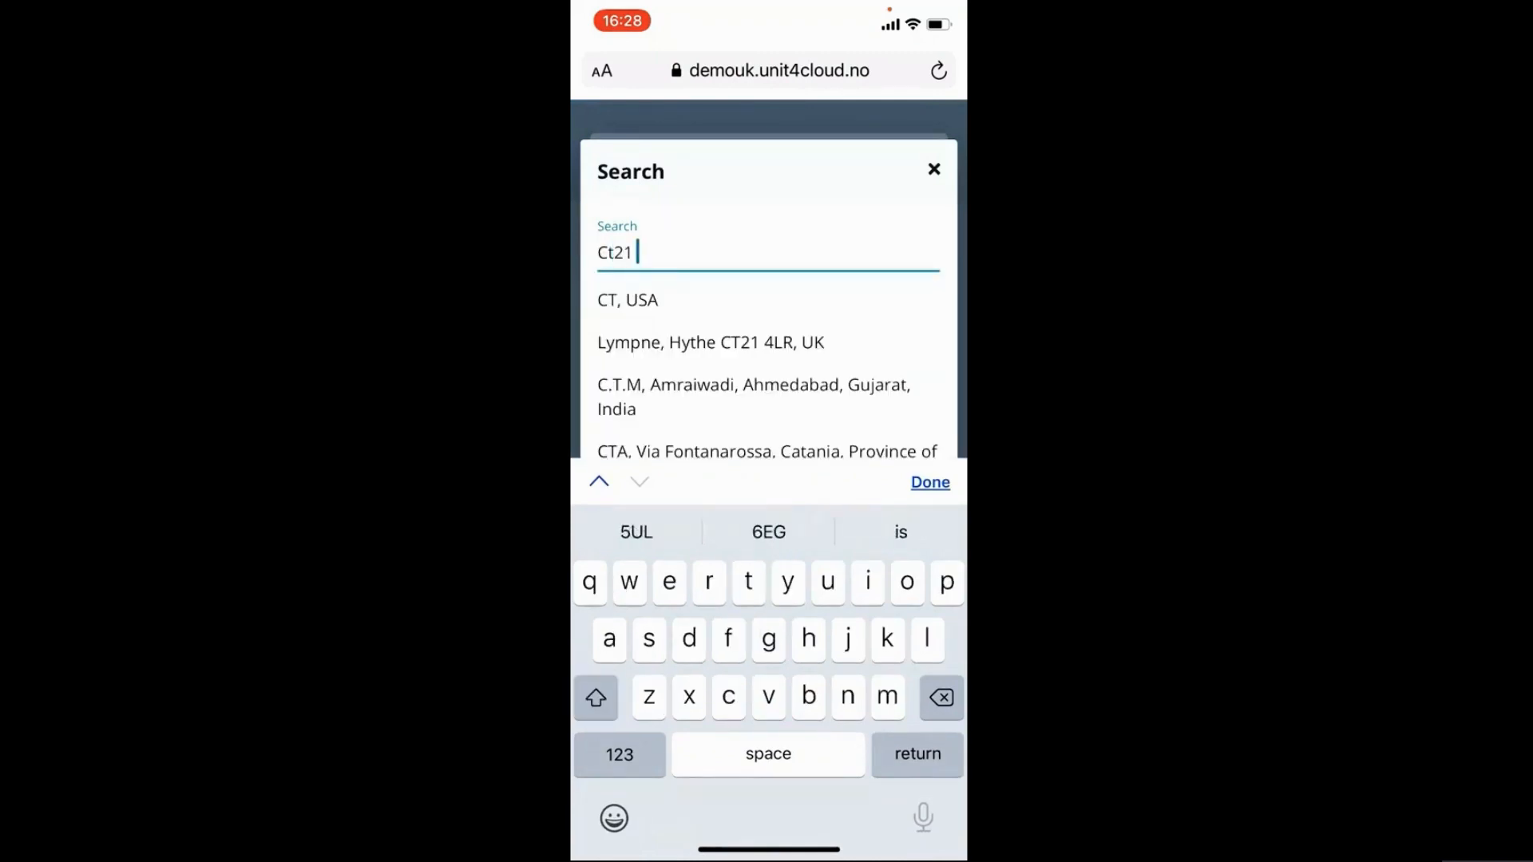
left_click(768, 531)
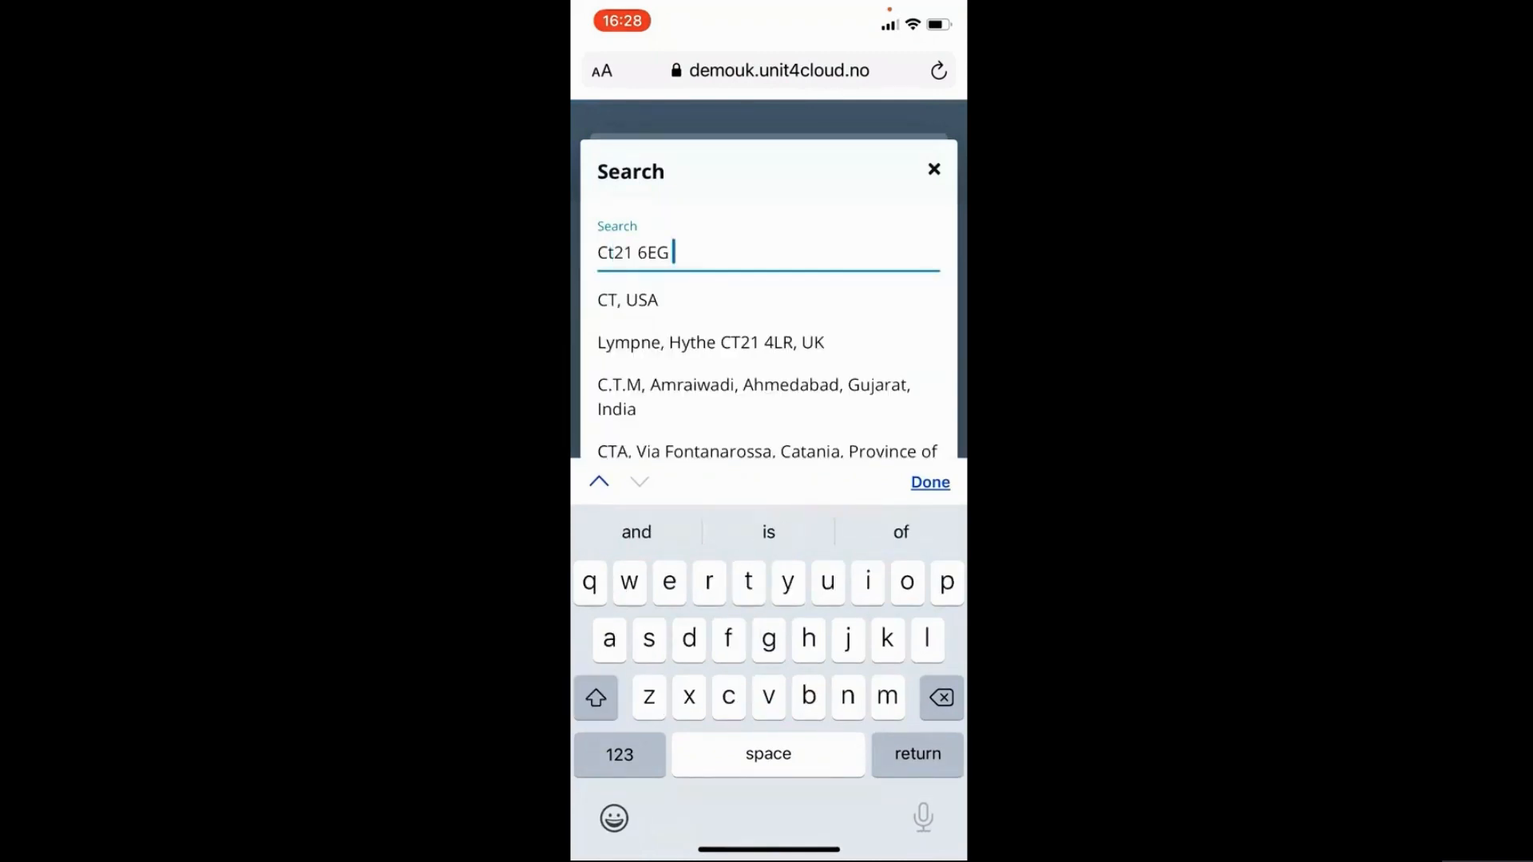
key("BackSpace")
left_click(718, 300)
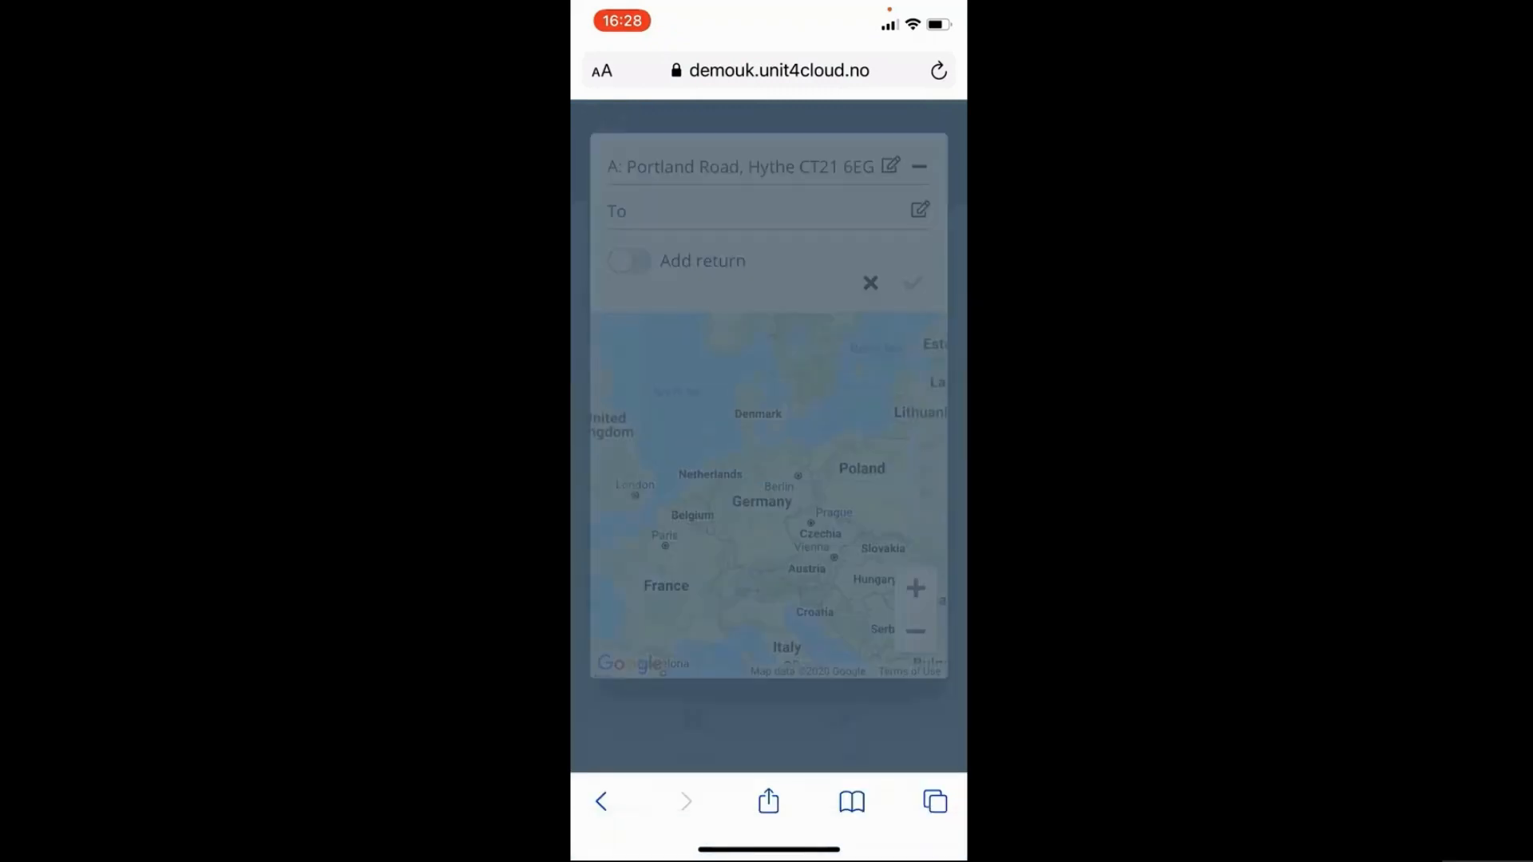
- Set the journey's destination to St Pancras Station, Euston Road, London, UK, and accept the route
left_click(919, 209)
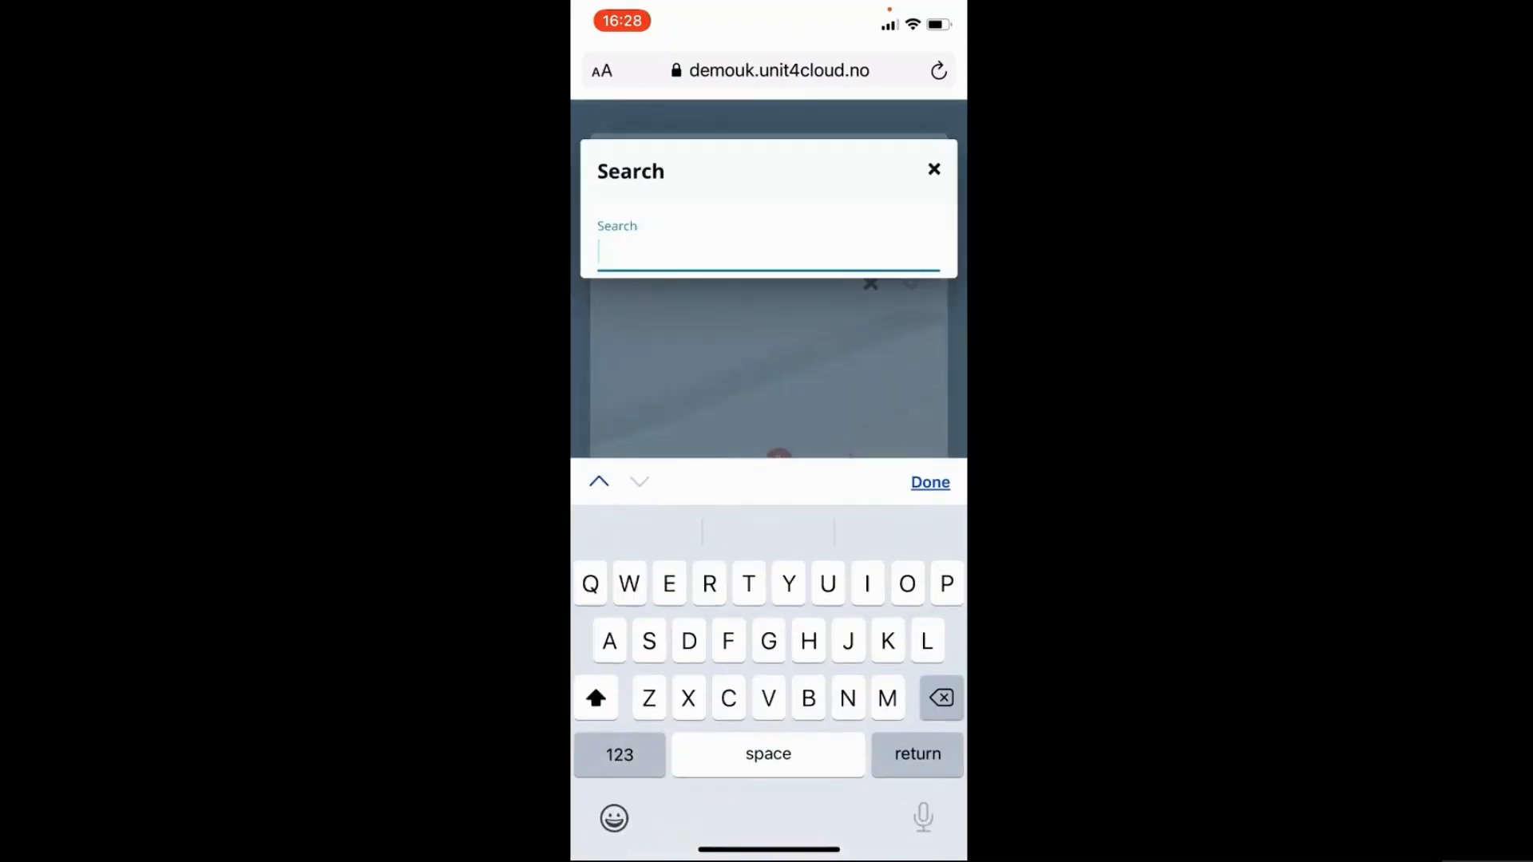
type("St panc")
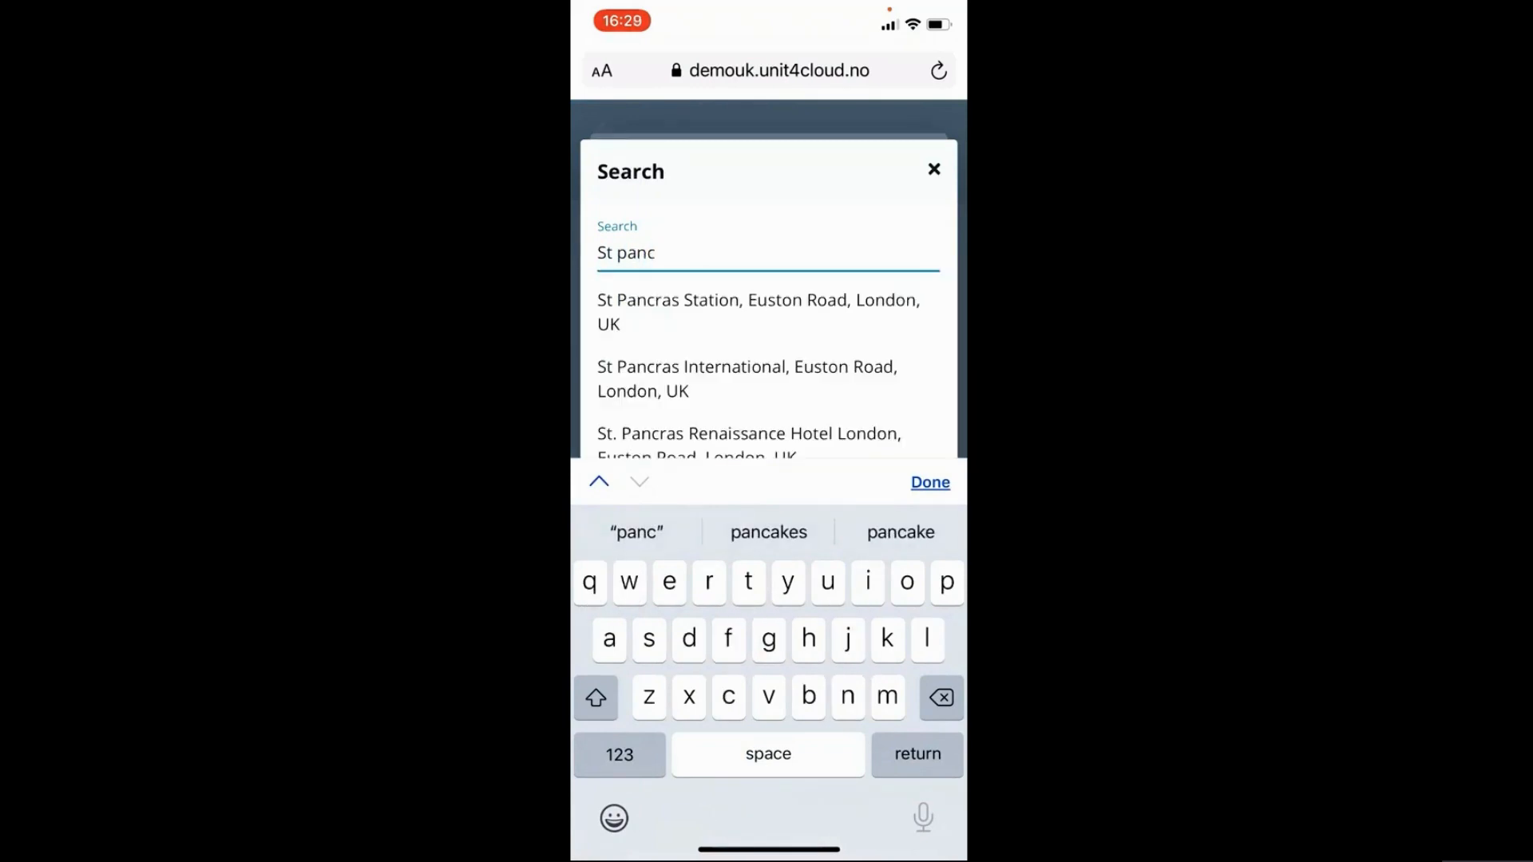
left_click(751, 308)
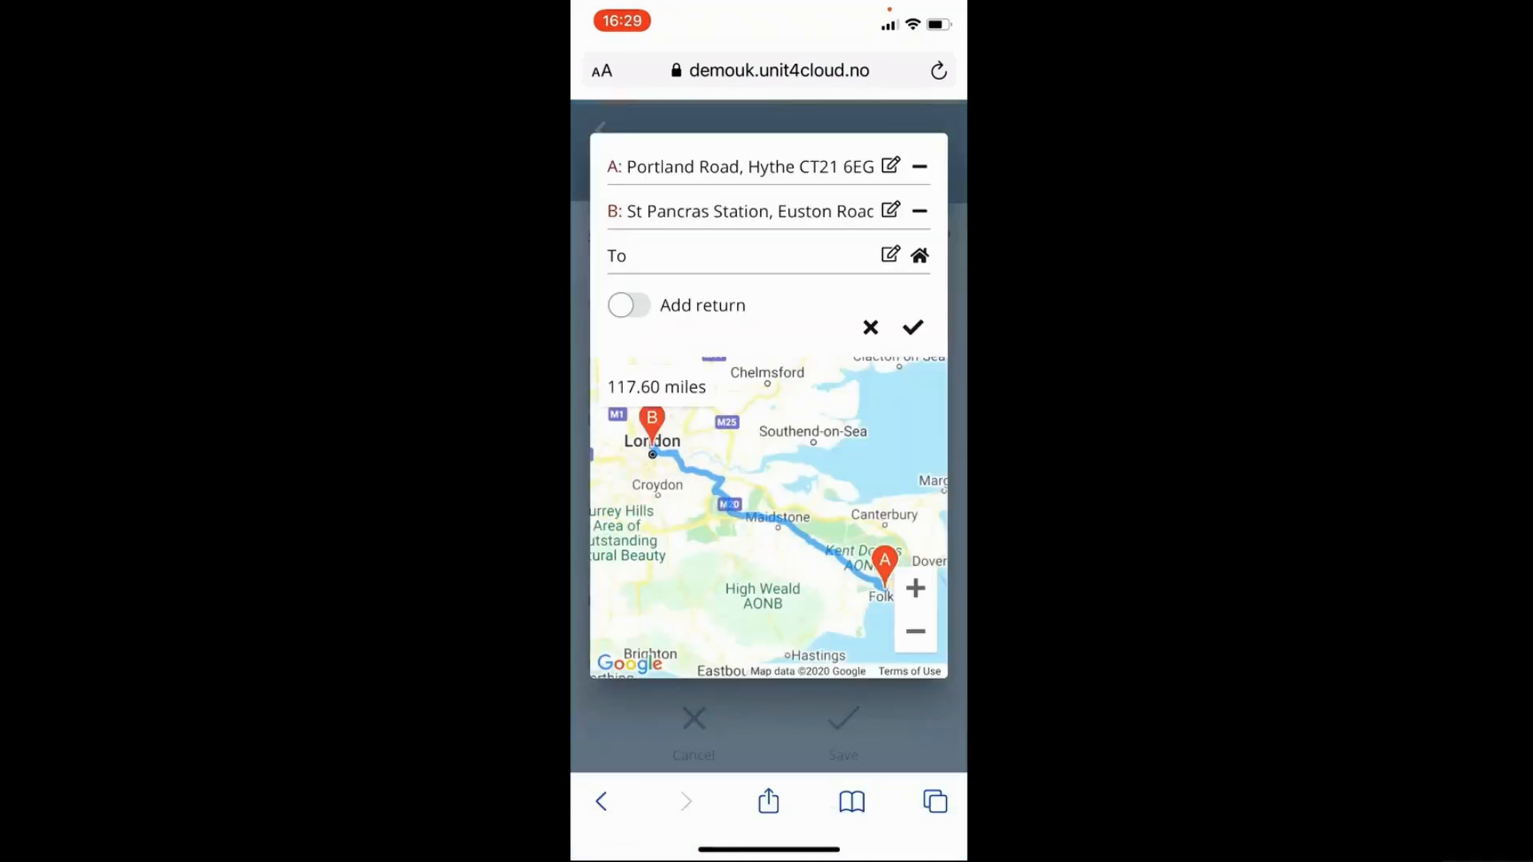
left_click(912, 328)
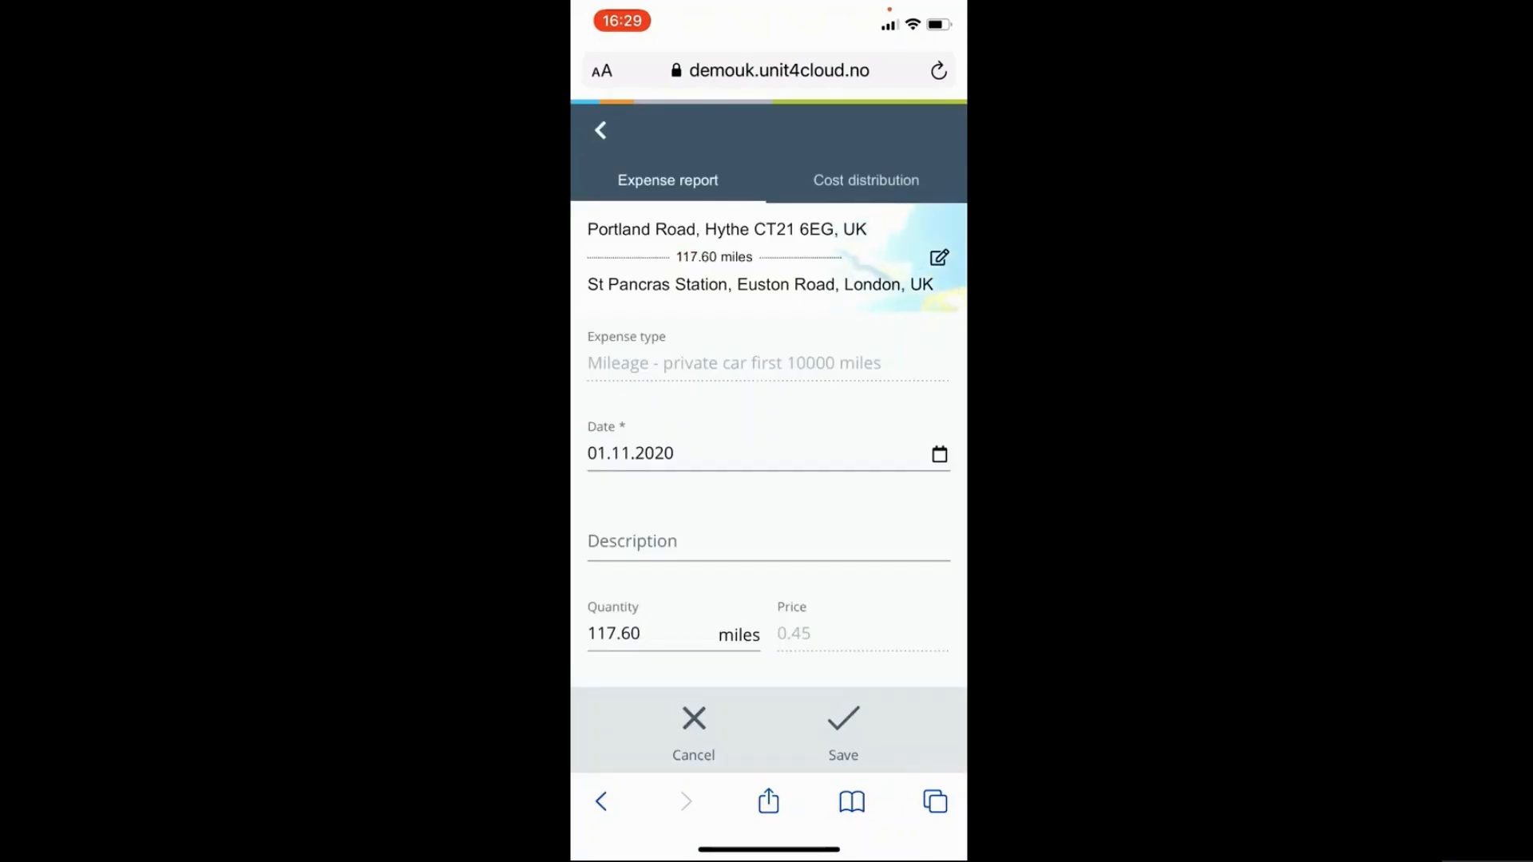
- Check the mileage expense's date, quantity, price and reimbursable amount, and save the expense
scroll(768, 439, "down", 2)
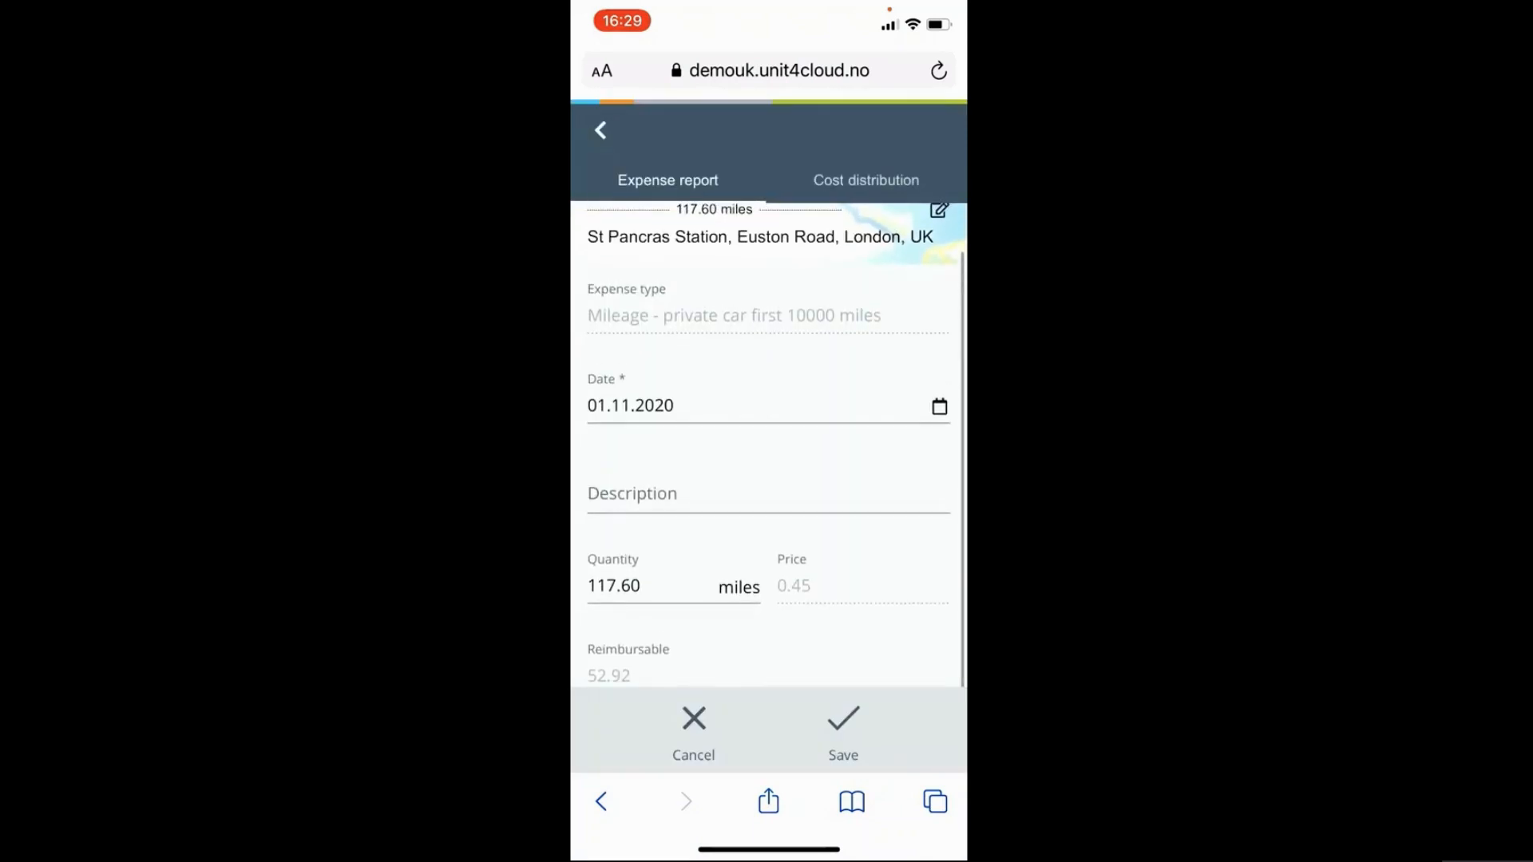
scroll(769, 443, "down", 1)
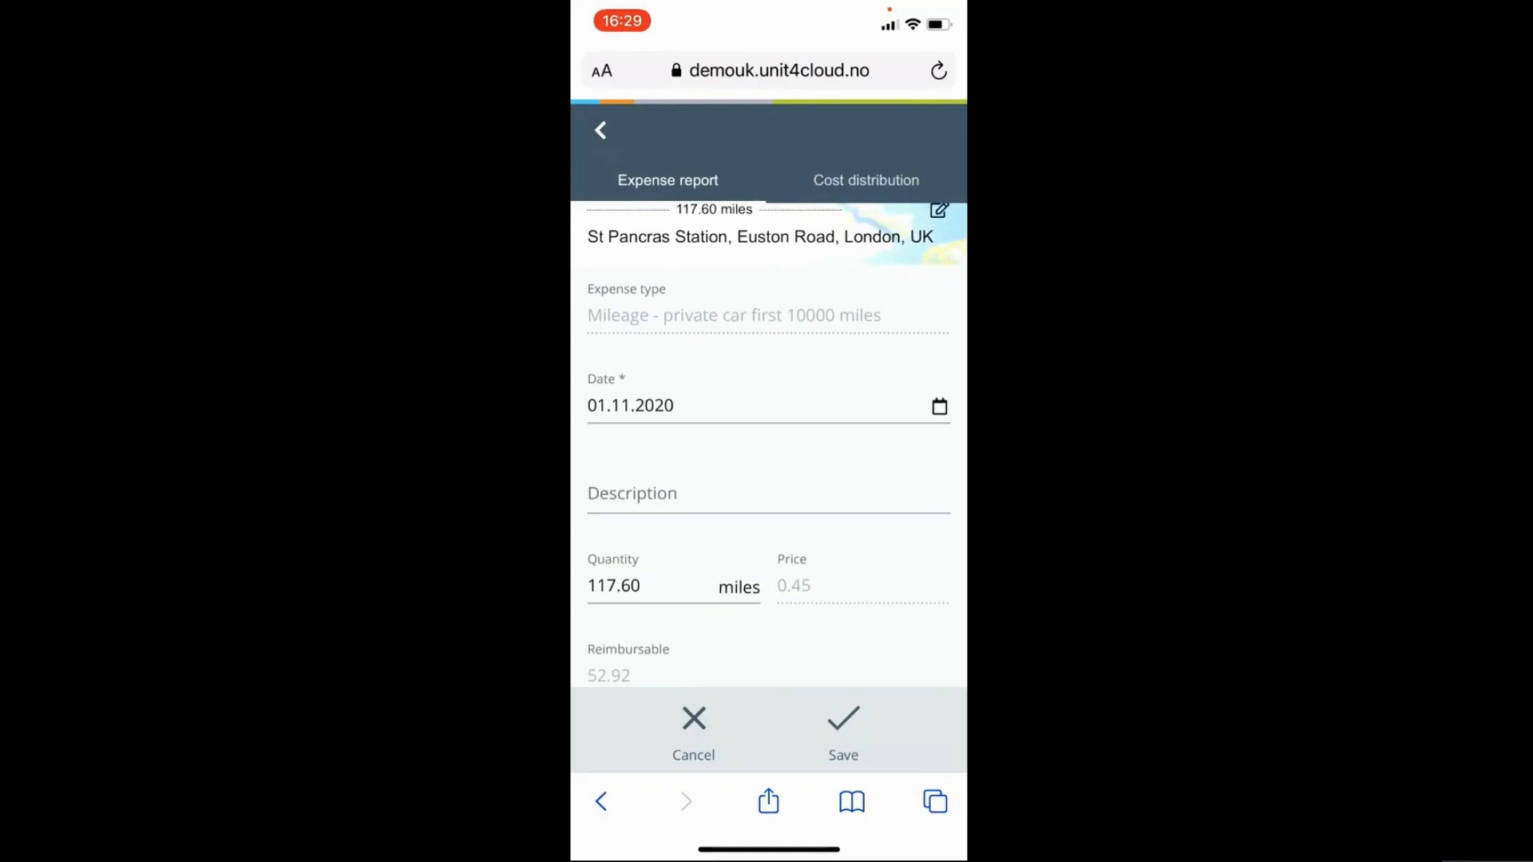
scroll(769, 443, "down", 1)
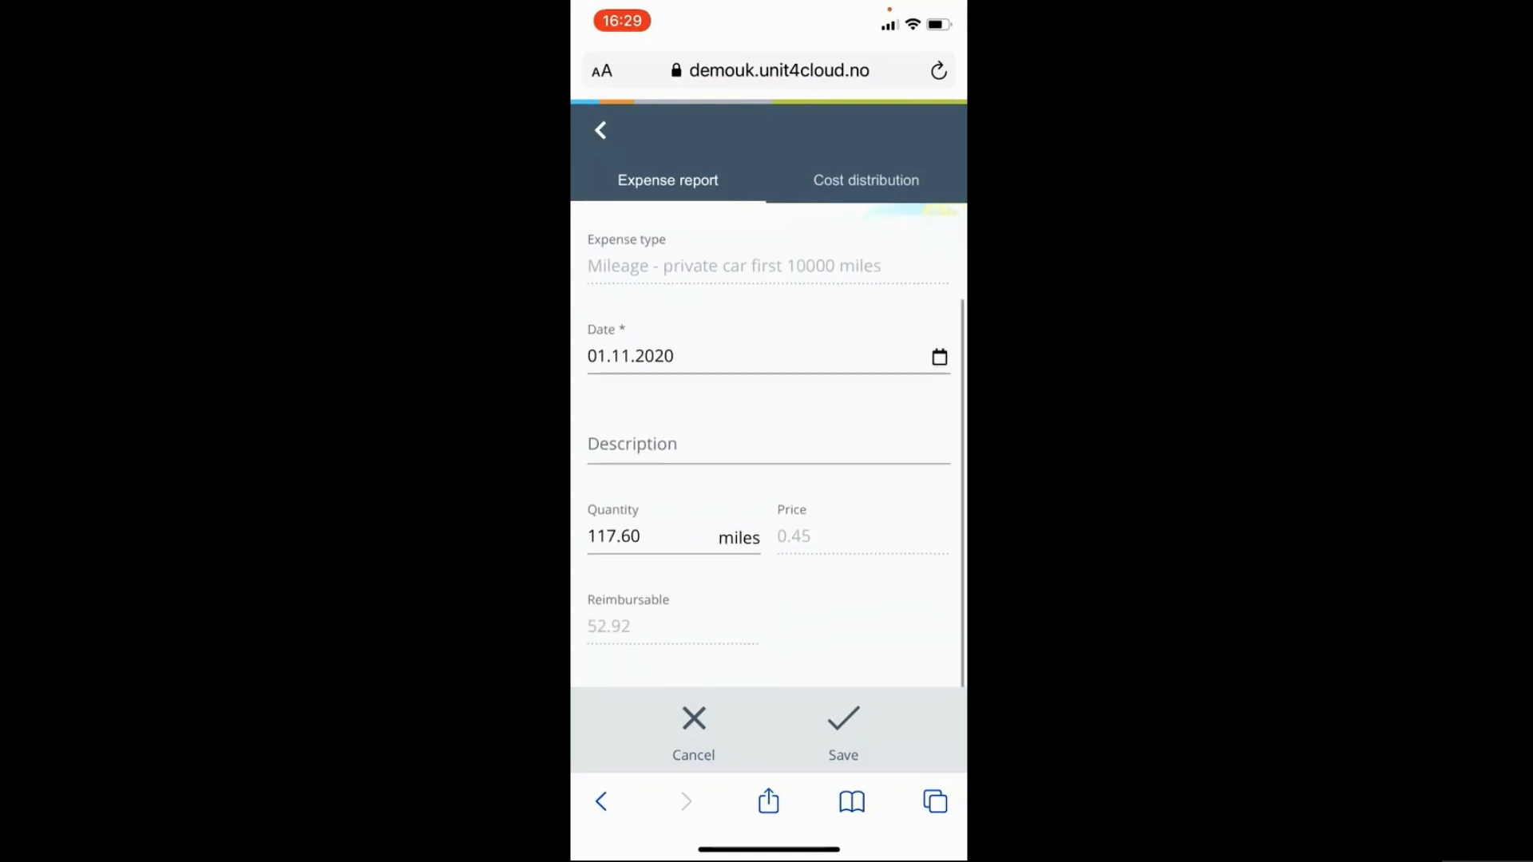
scroll(769, 443, "up", 1)
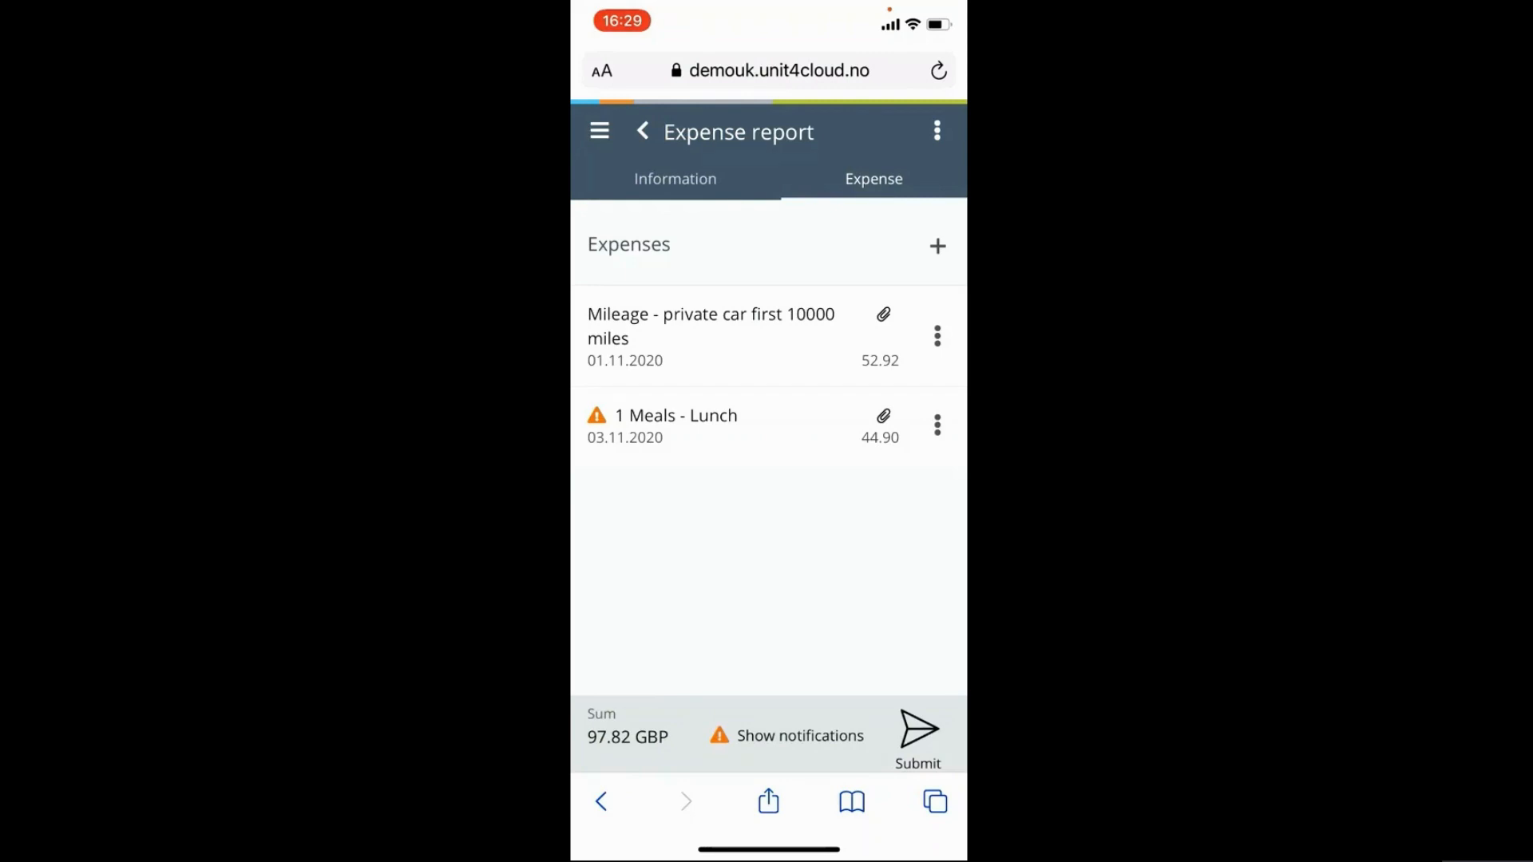
- Edit the 1 Meals - Lunch expense and change its expense type to Client Entertaining
left_click(937, 424)
left_click(894, 481)
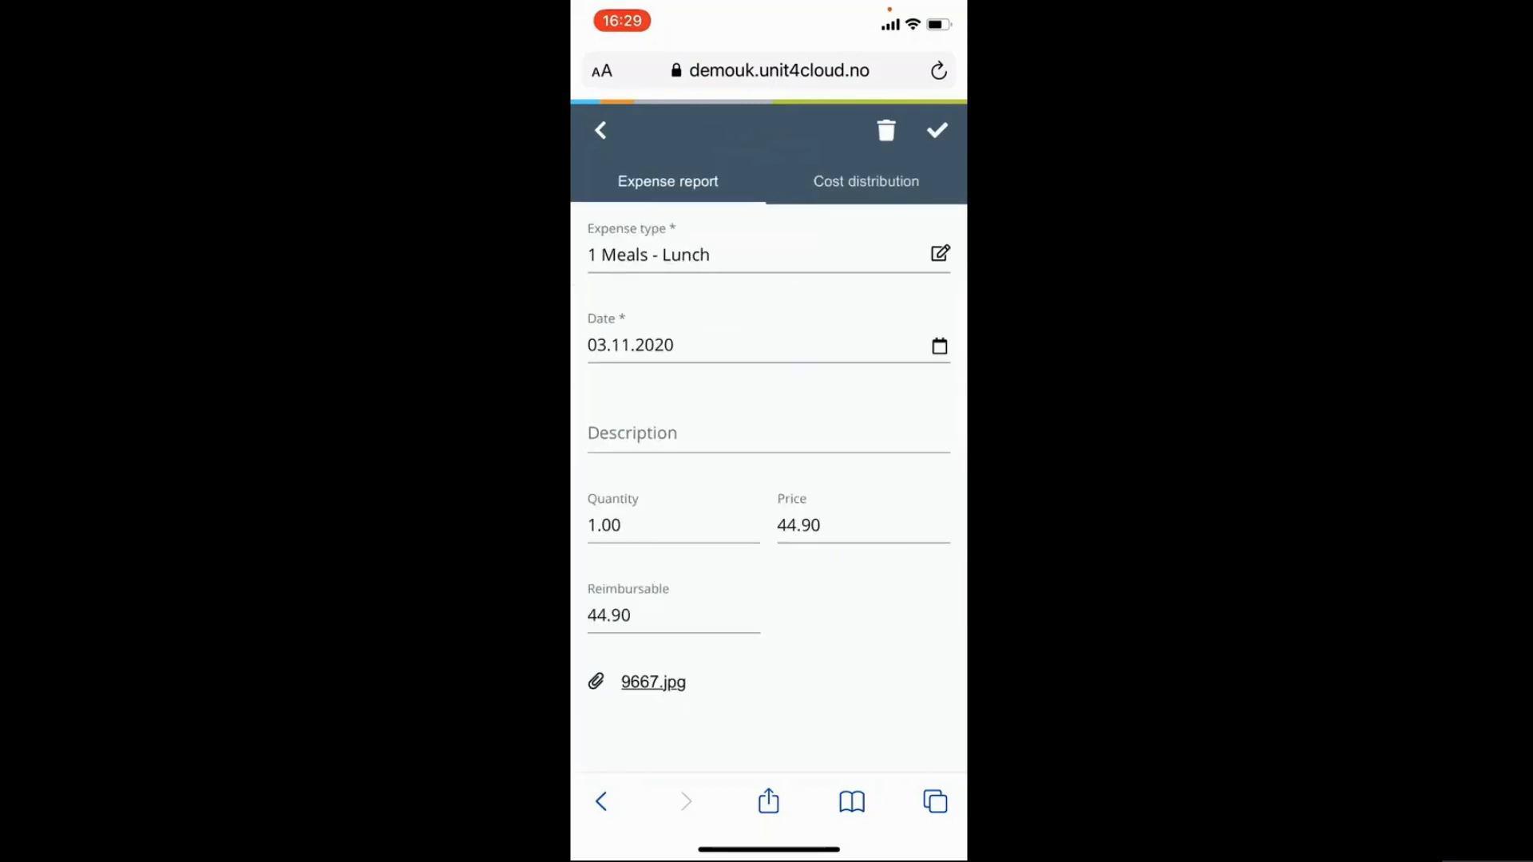
left_click(940, 253)
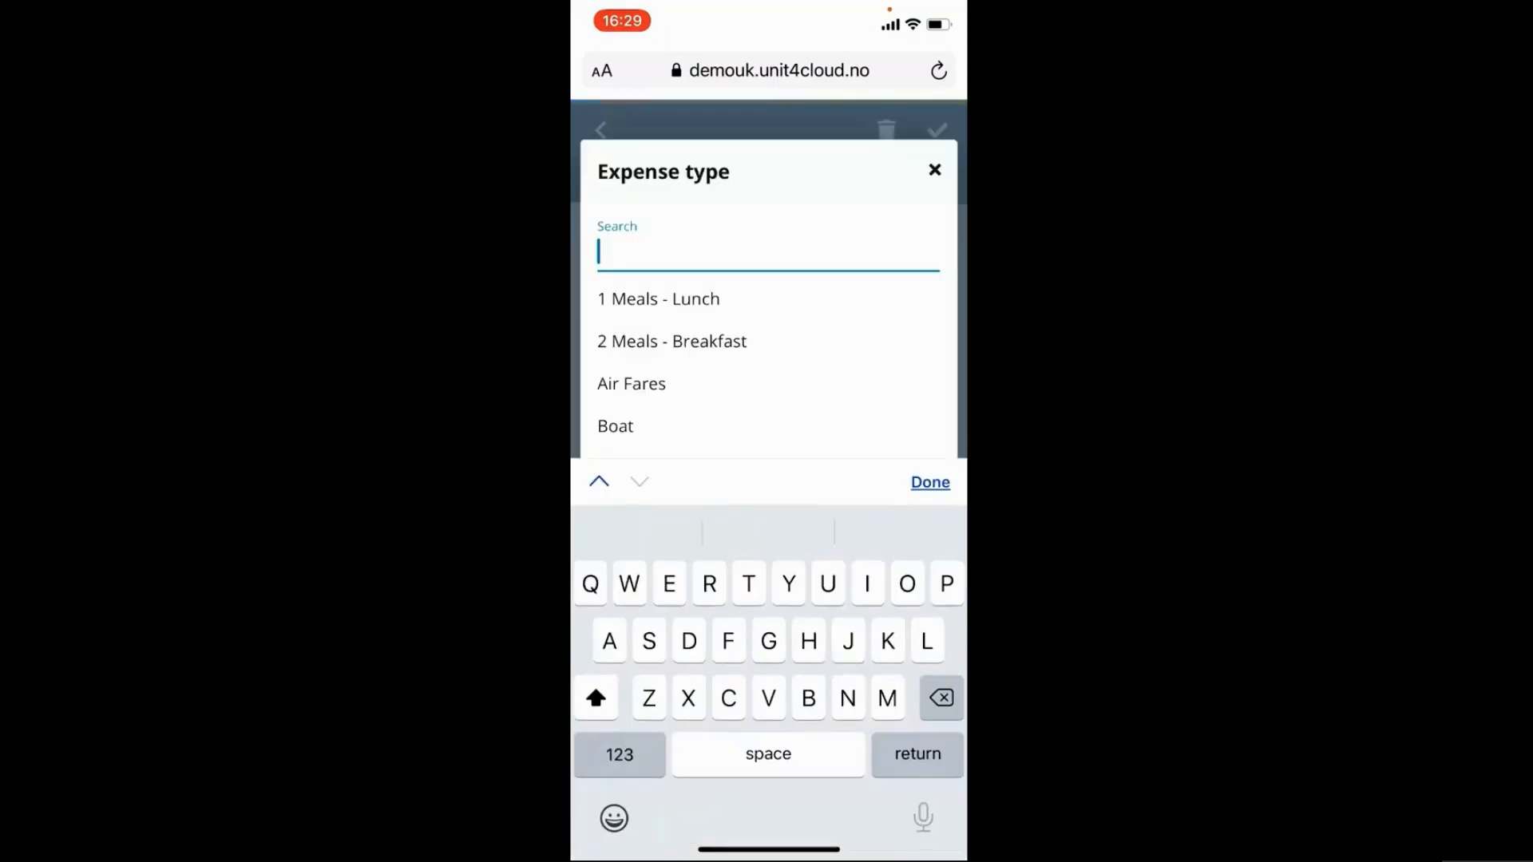
scroll(766, 367, "down", 3)
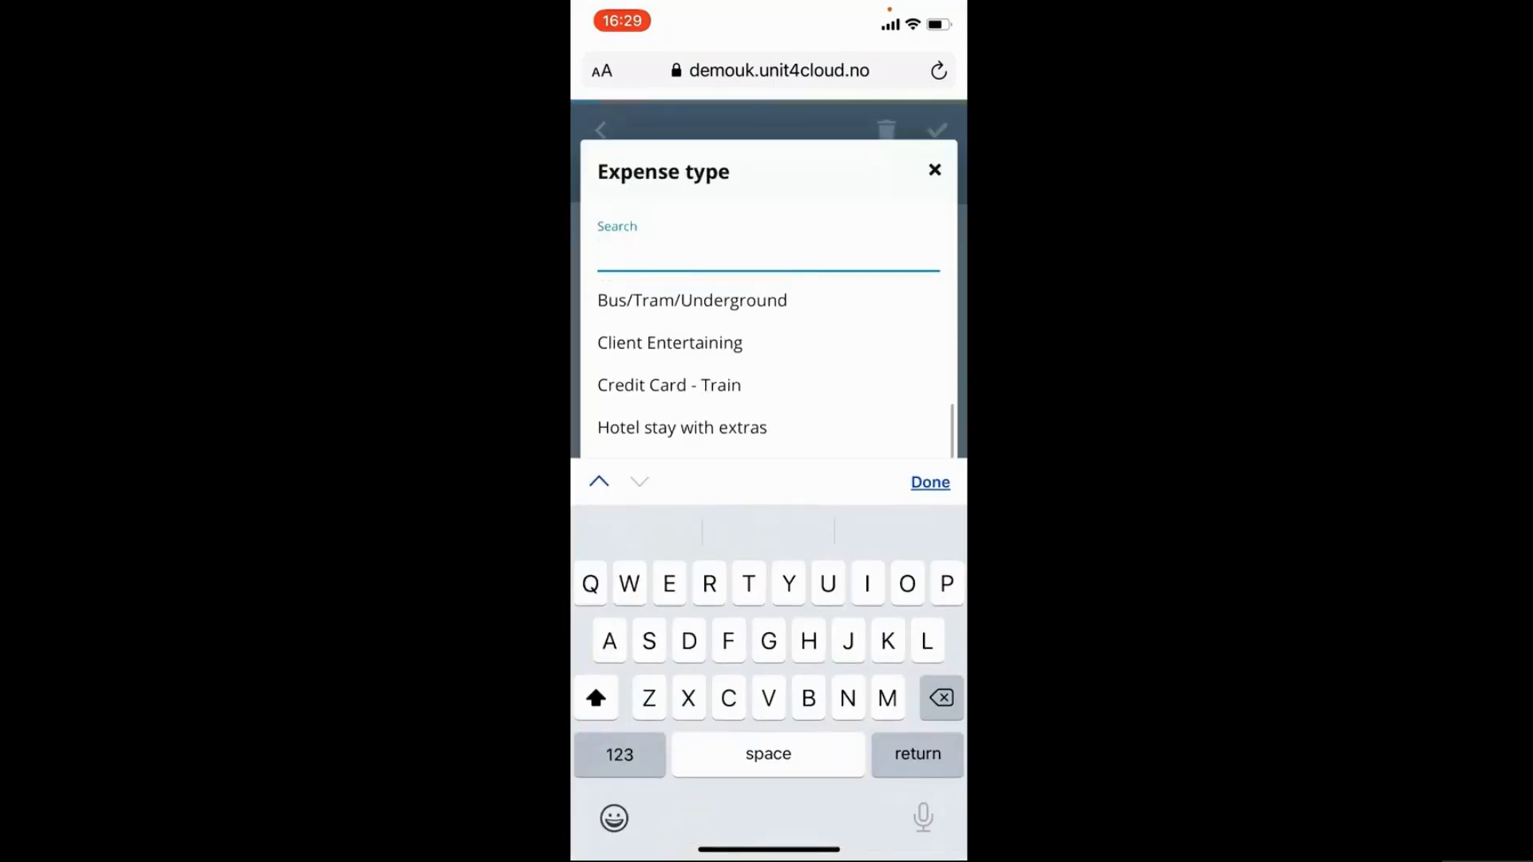
left_click(669, 335)
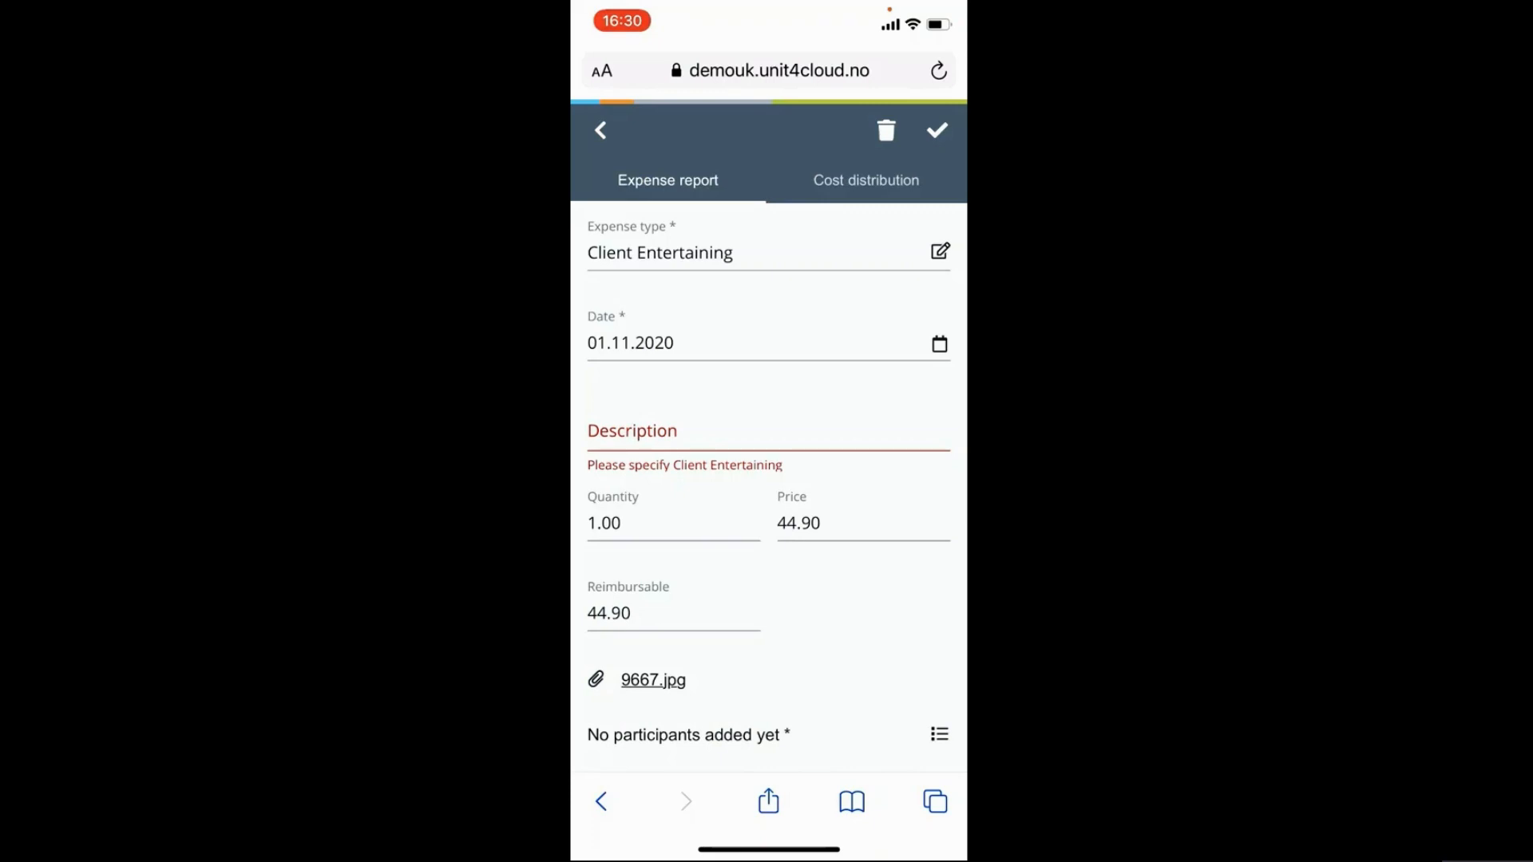
- Enter "Lunch with Unit4" as the description of the Client Entertaining expense
left_click(718, 435)
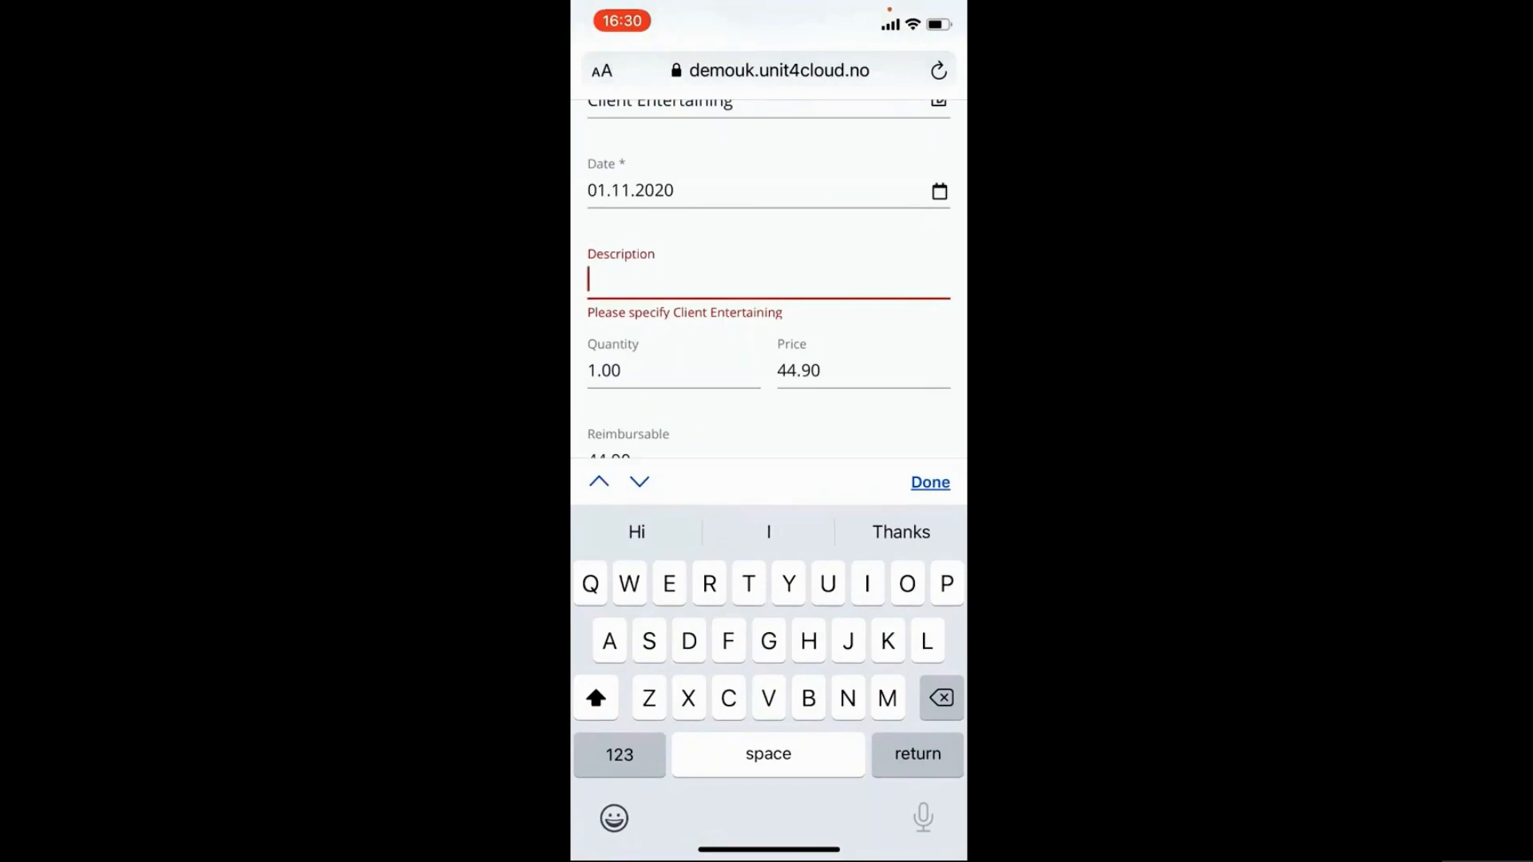
type("Lu")
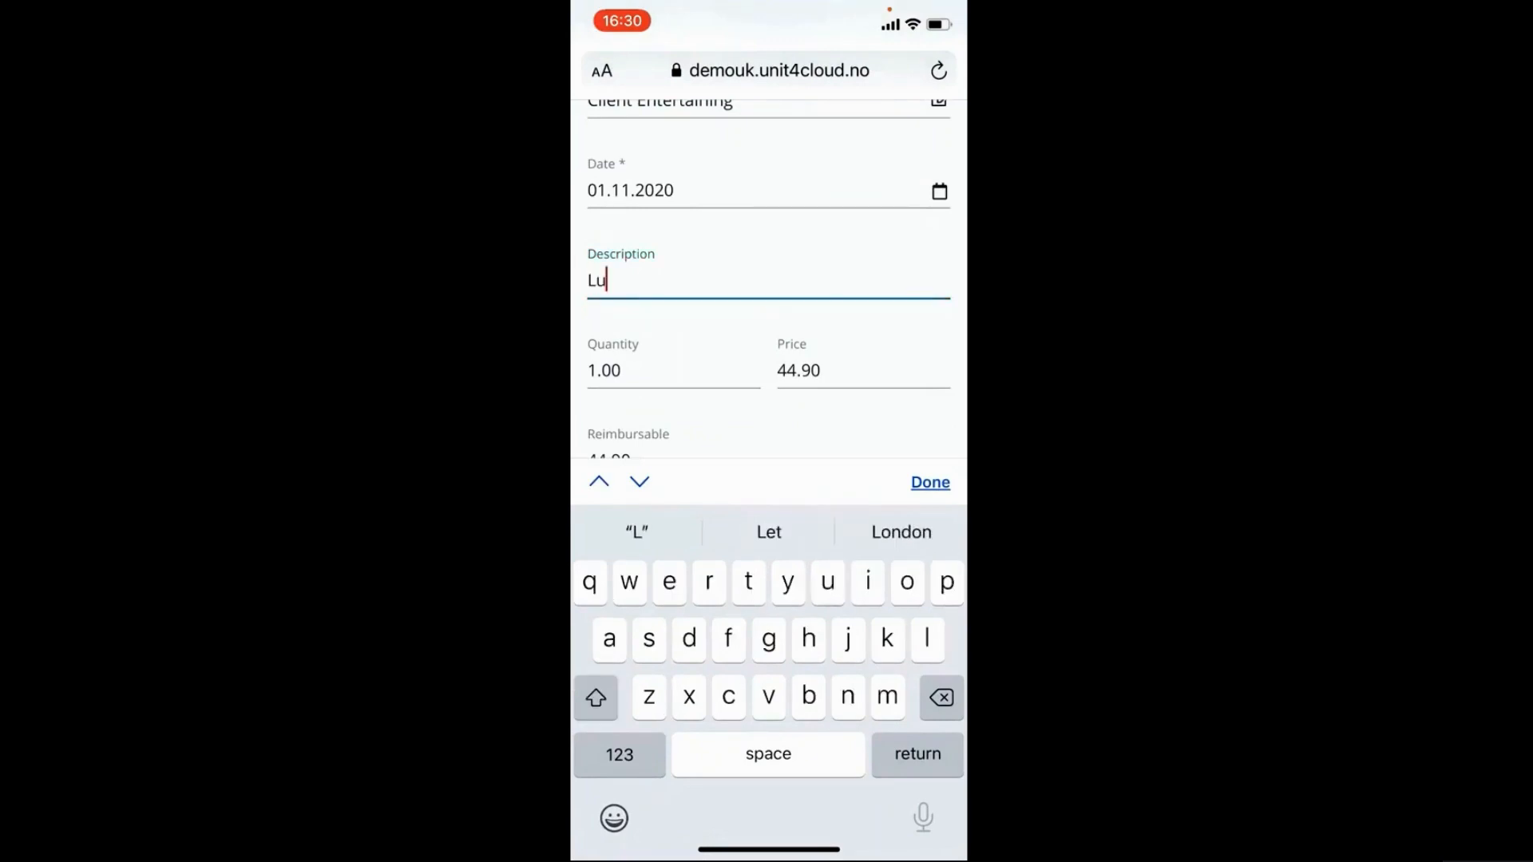
type("nch with")
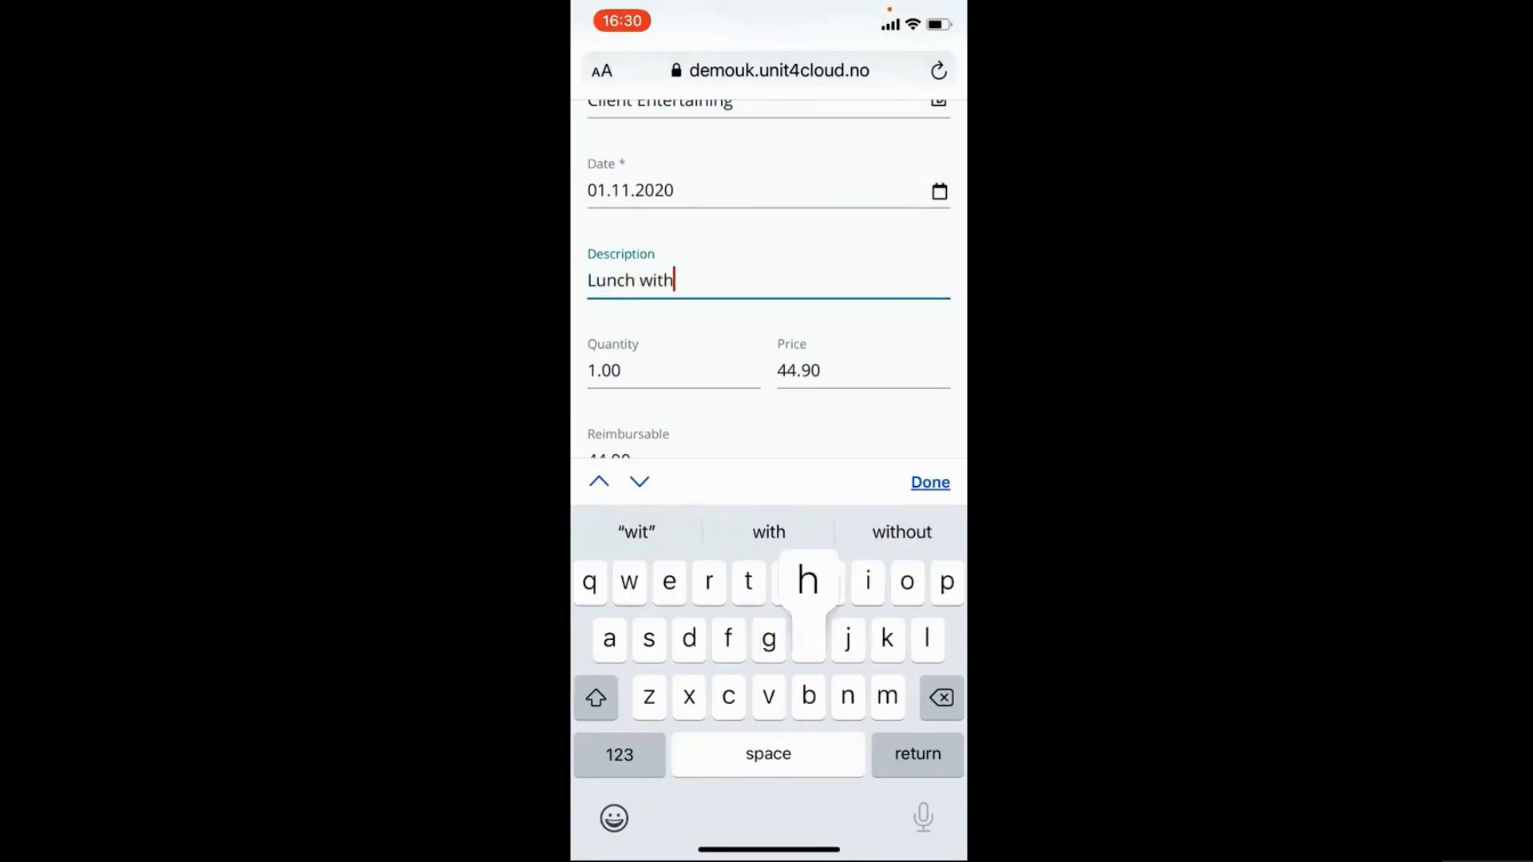
type(" Unit4")
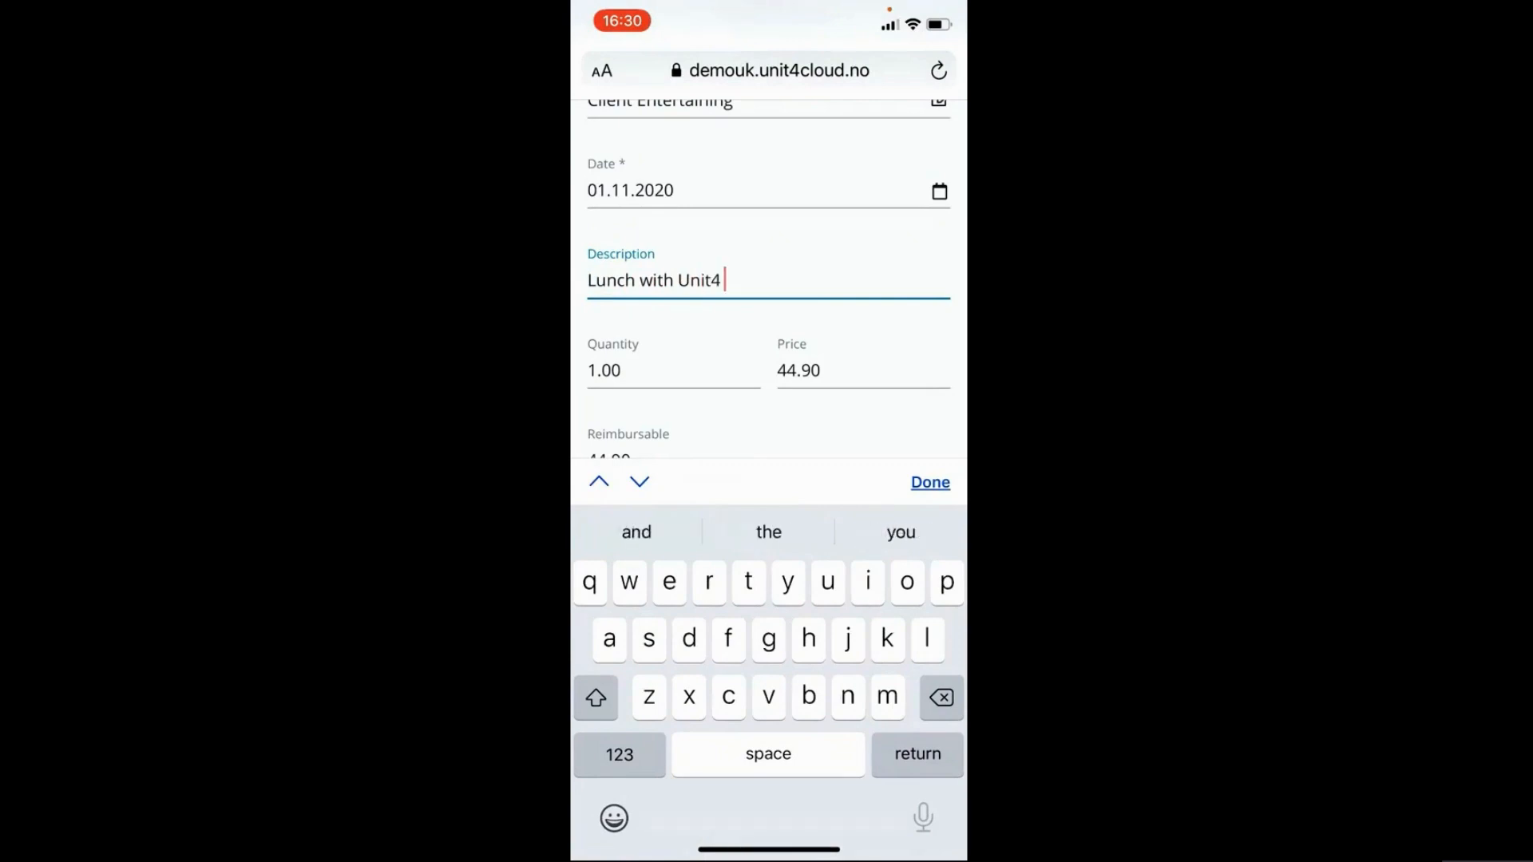
left_click(930, 482)
scroll(775, 484, "up", 1)
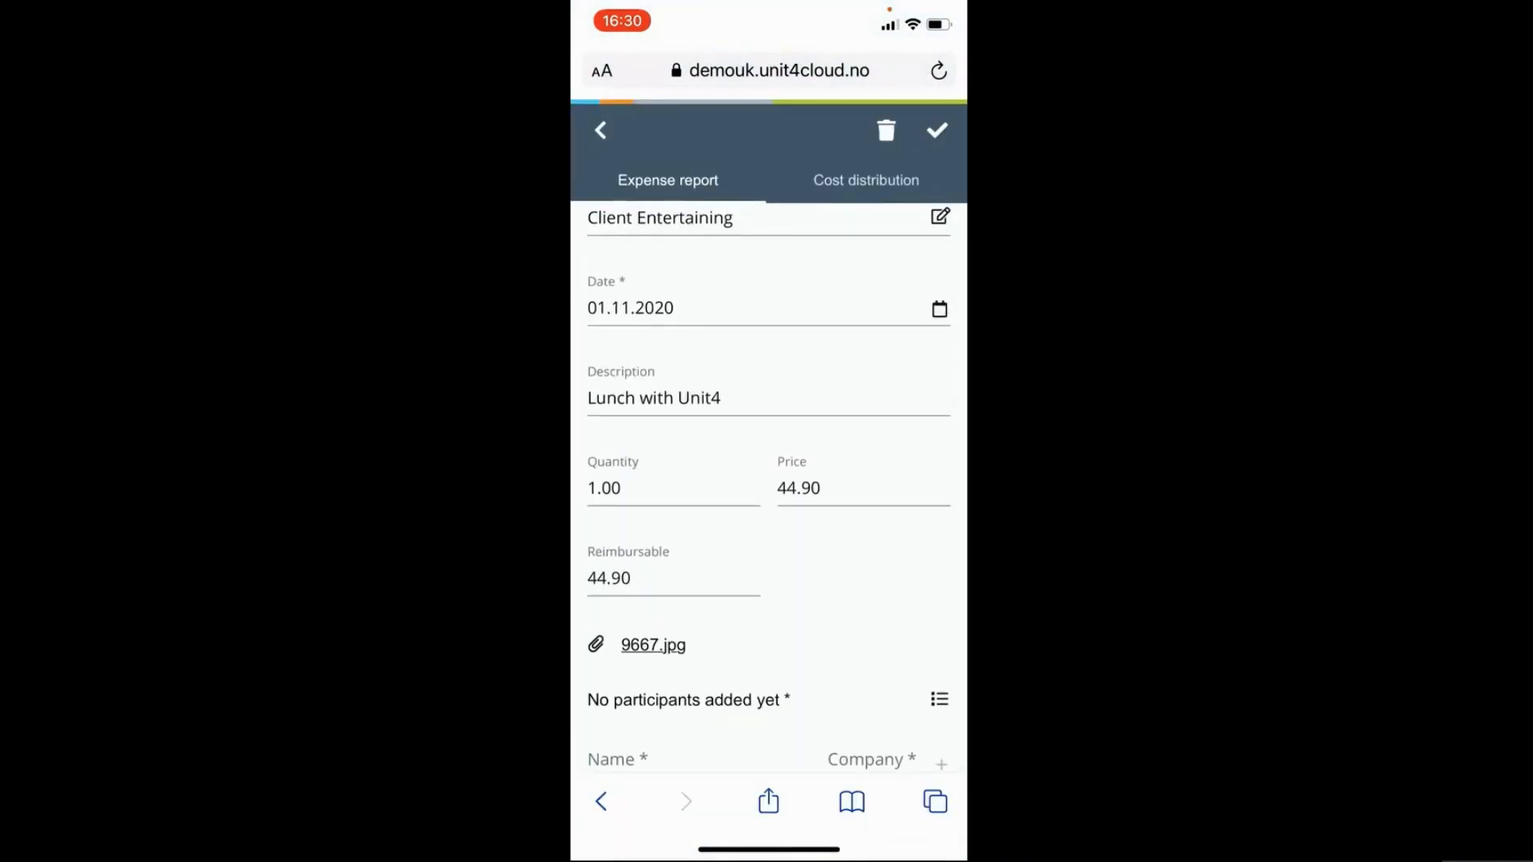
- Fill in the new participant's full name and set their company to Unit4
left_click(638, 759)
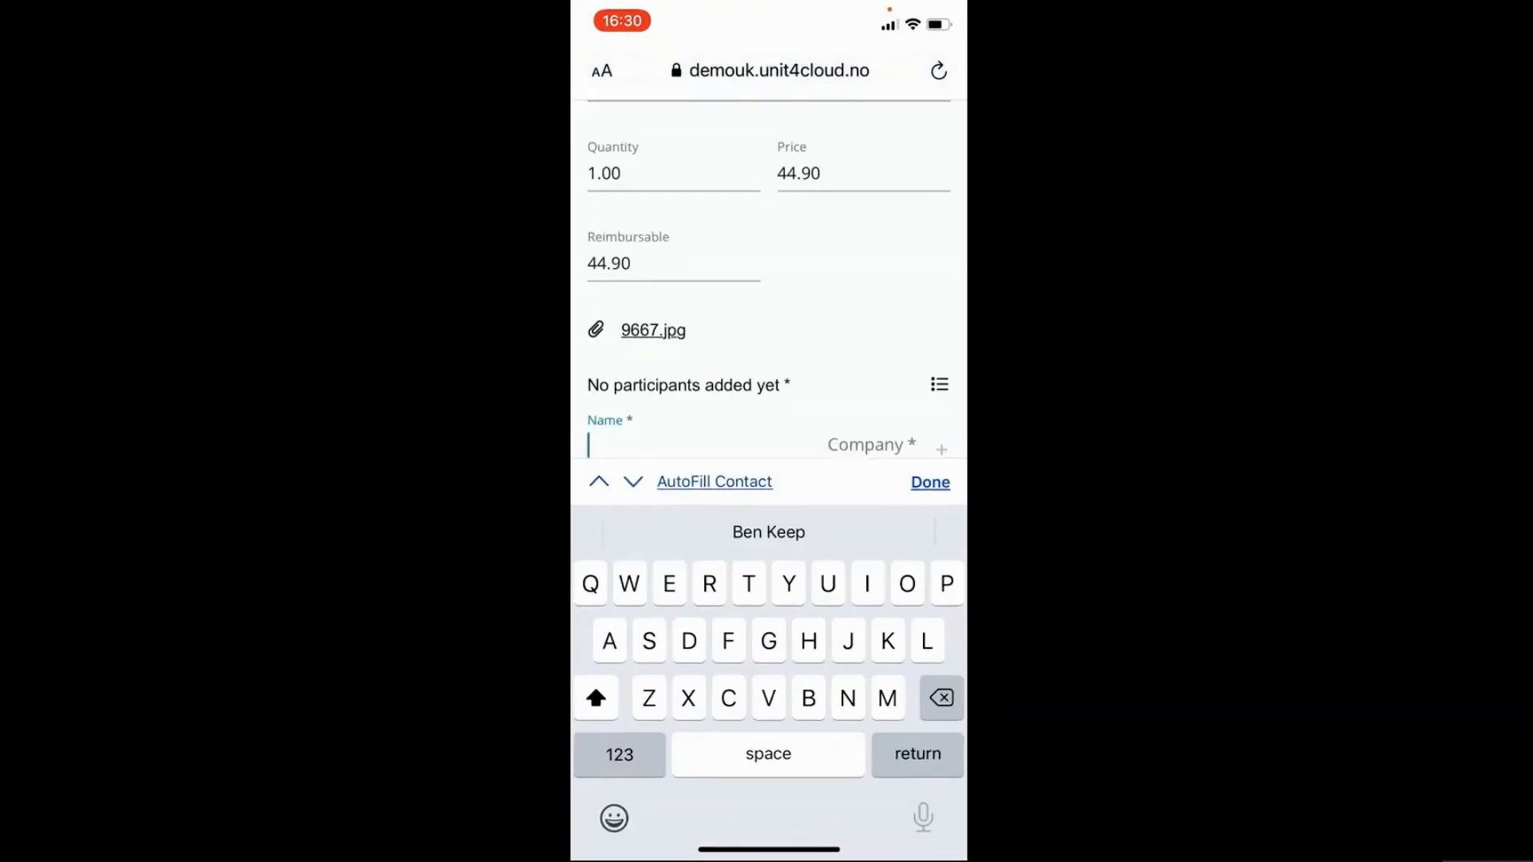
type("Mike ")
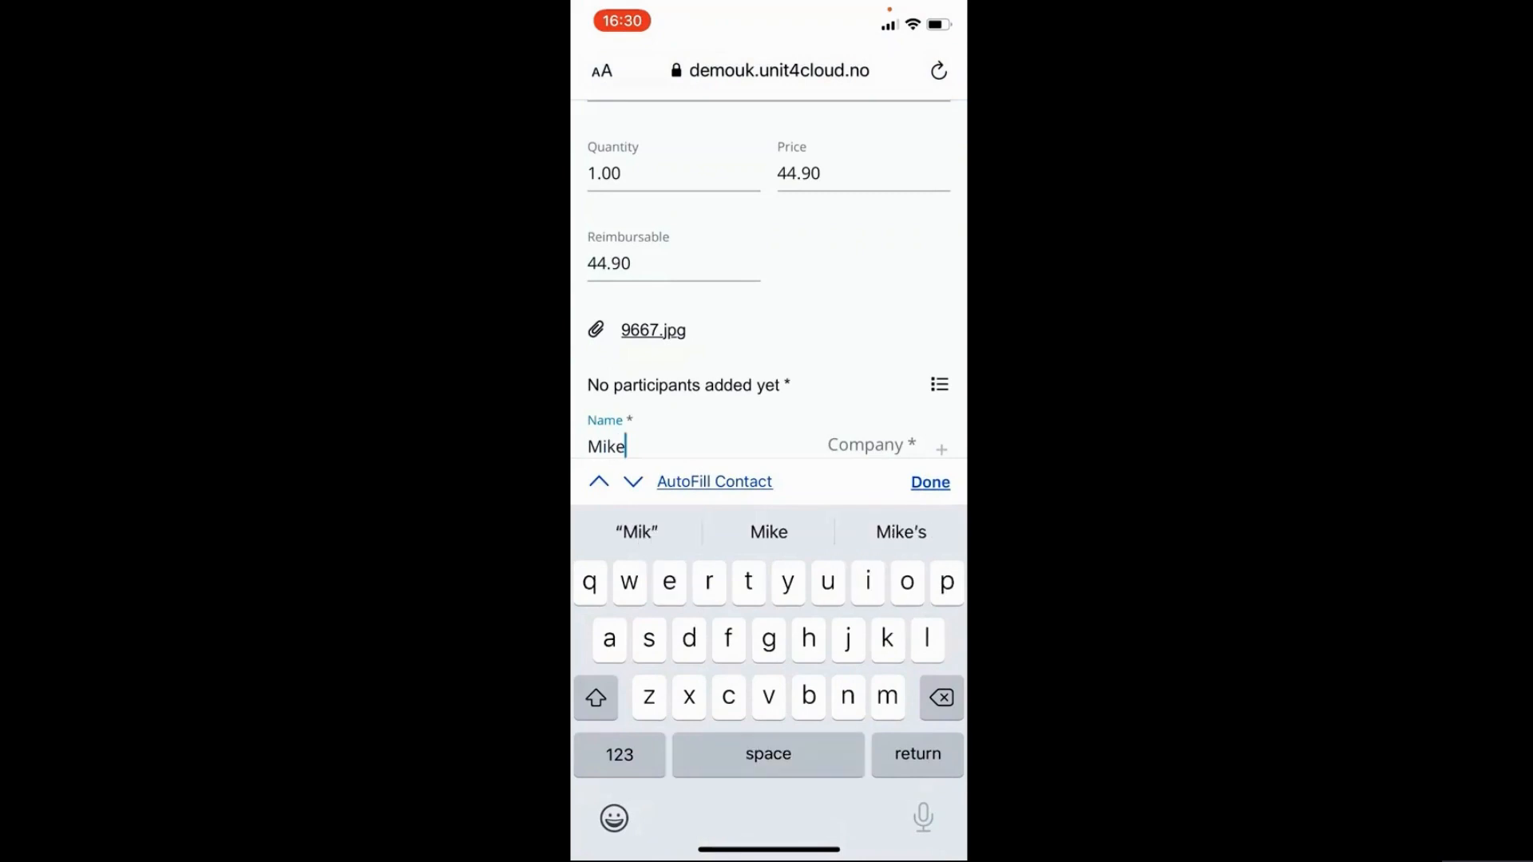
type("Ett")
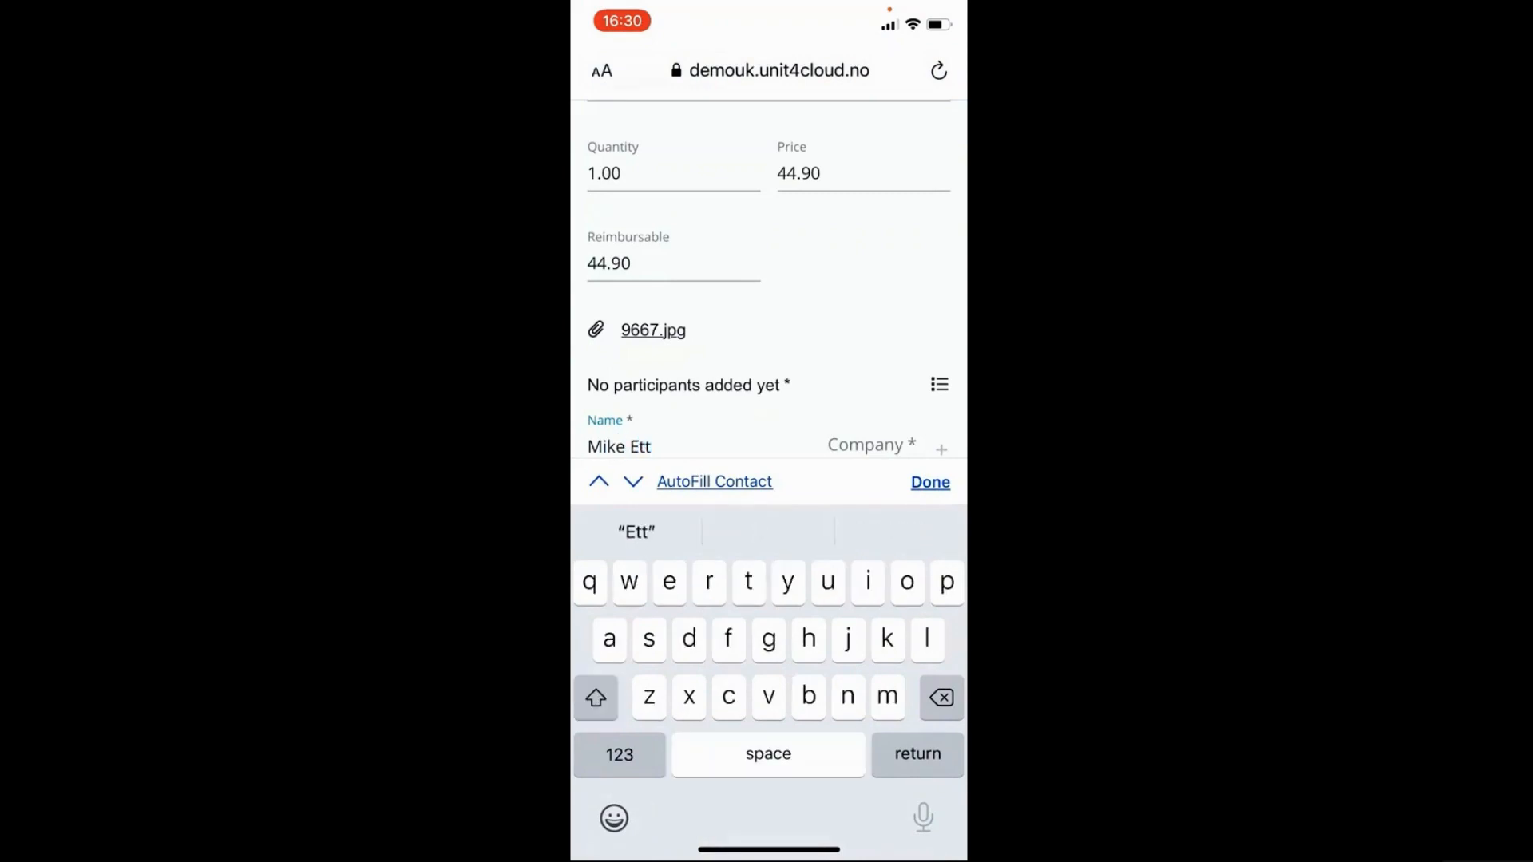
type("ling")
left_click(878, 445)
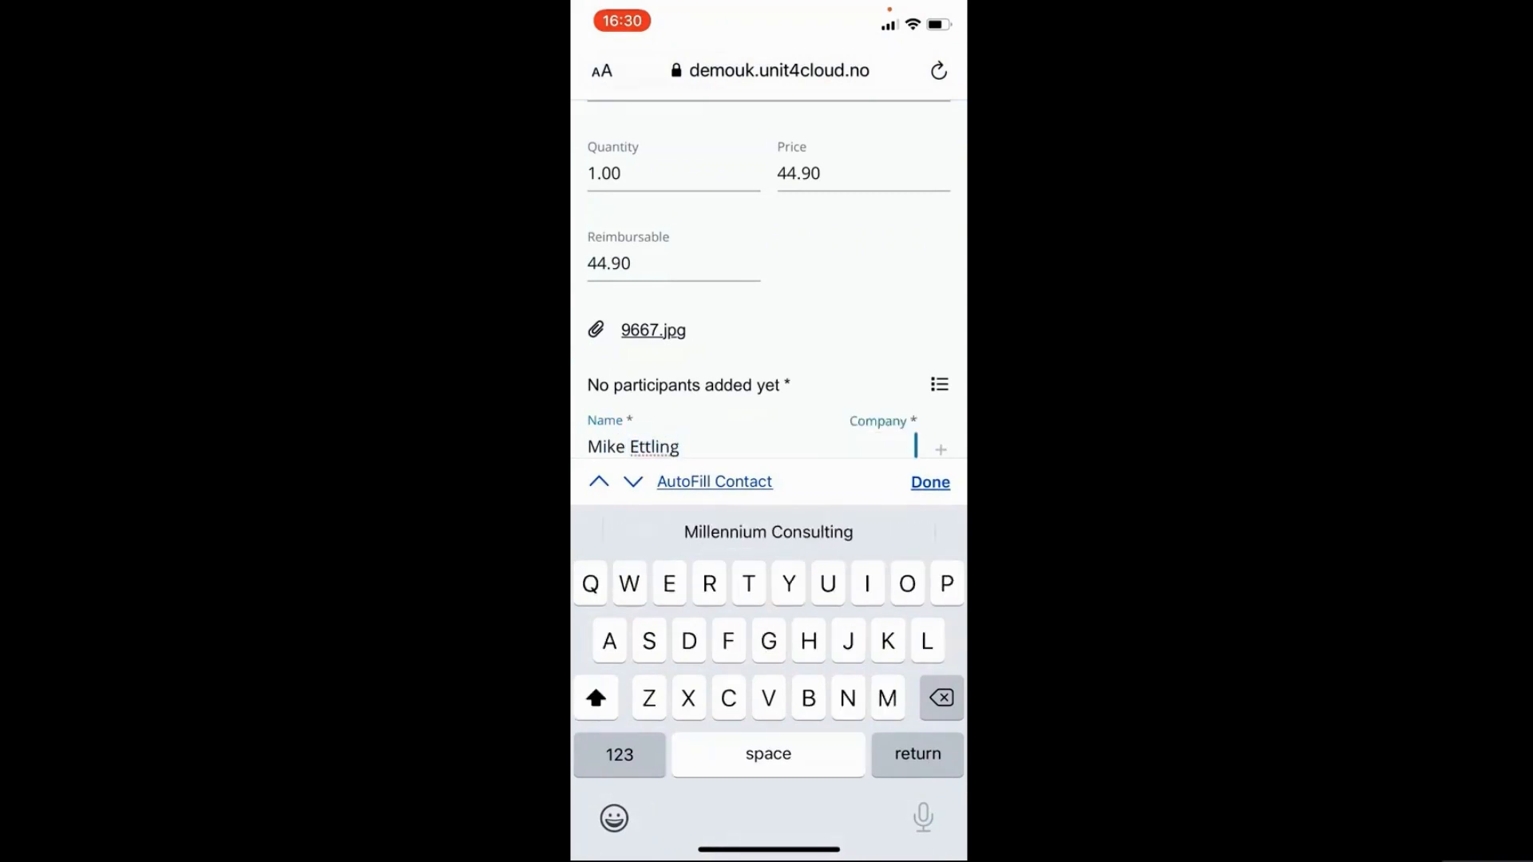
type("Uni")
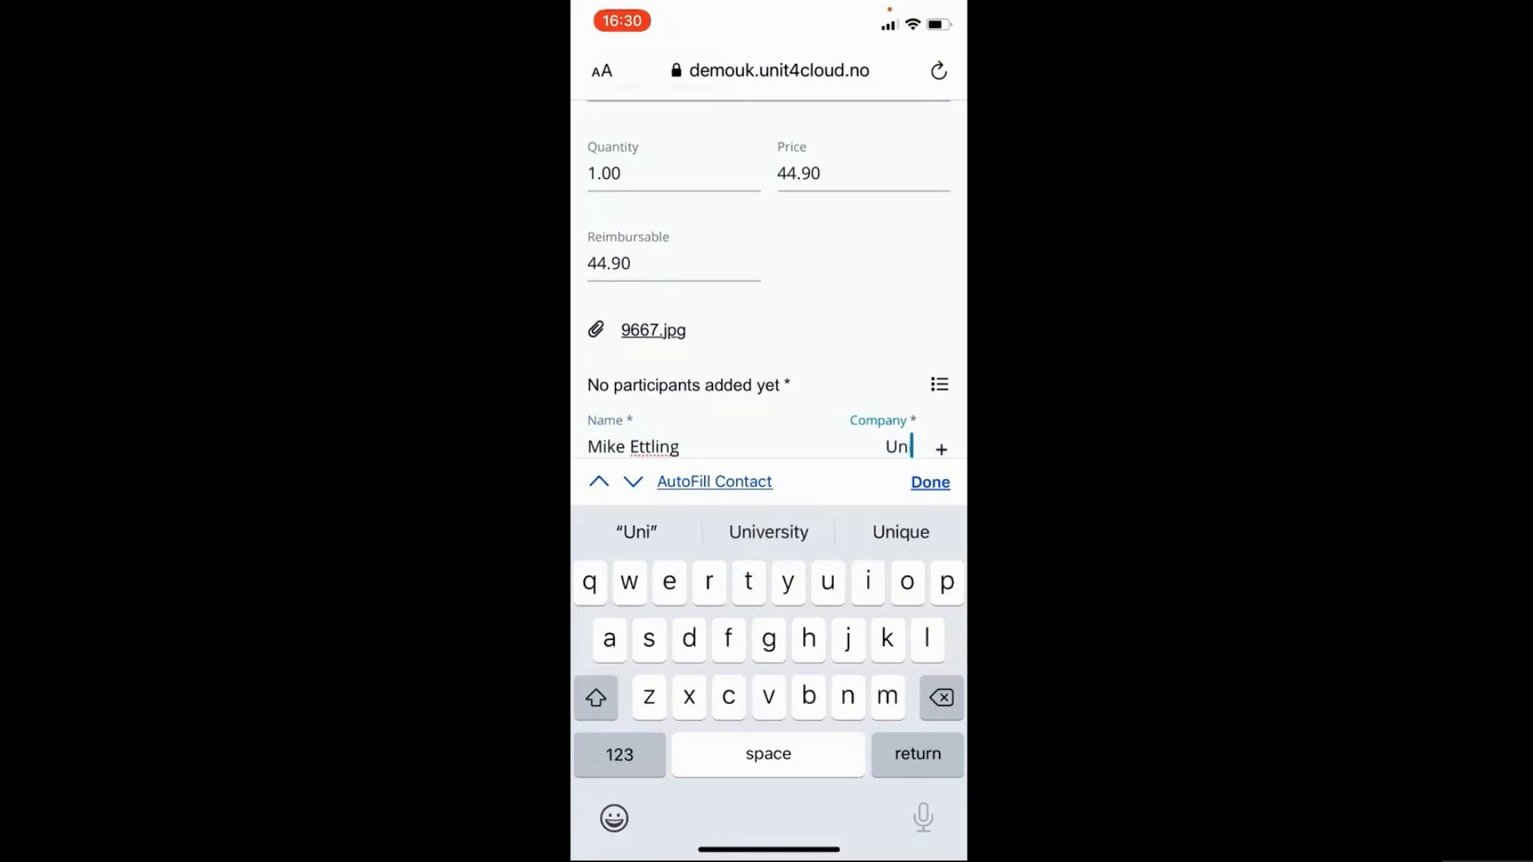
type("t4")
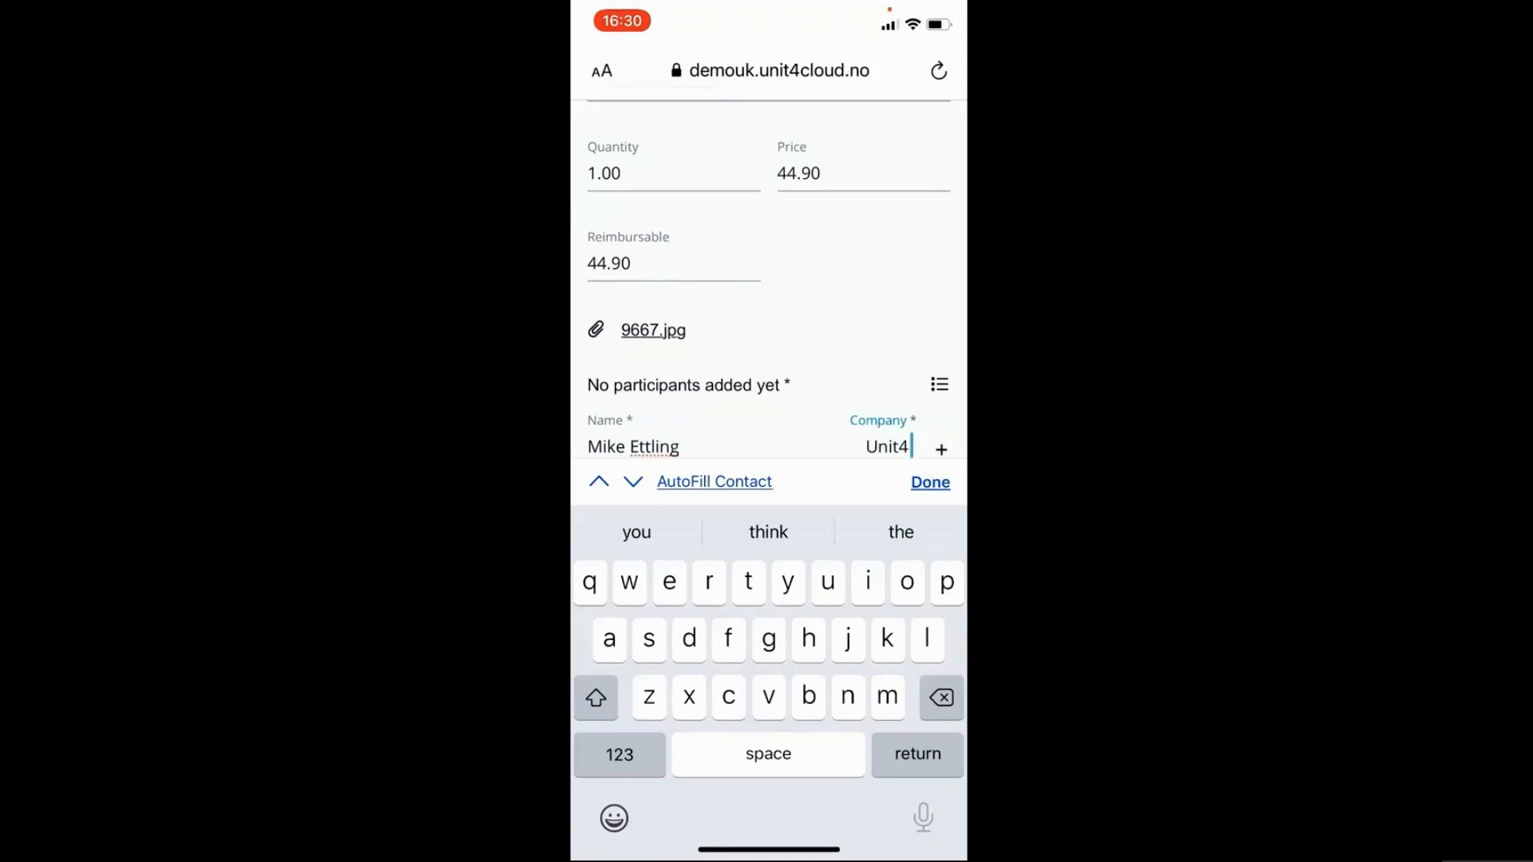
- Add a BBC participant from the list of existing people and save the Client Entertaining expense
left_click(939, 385)
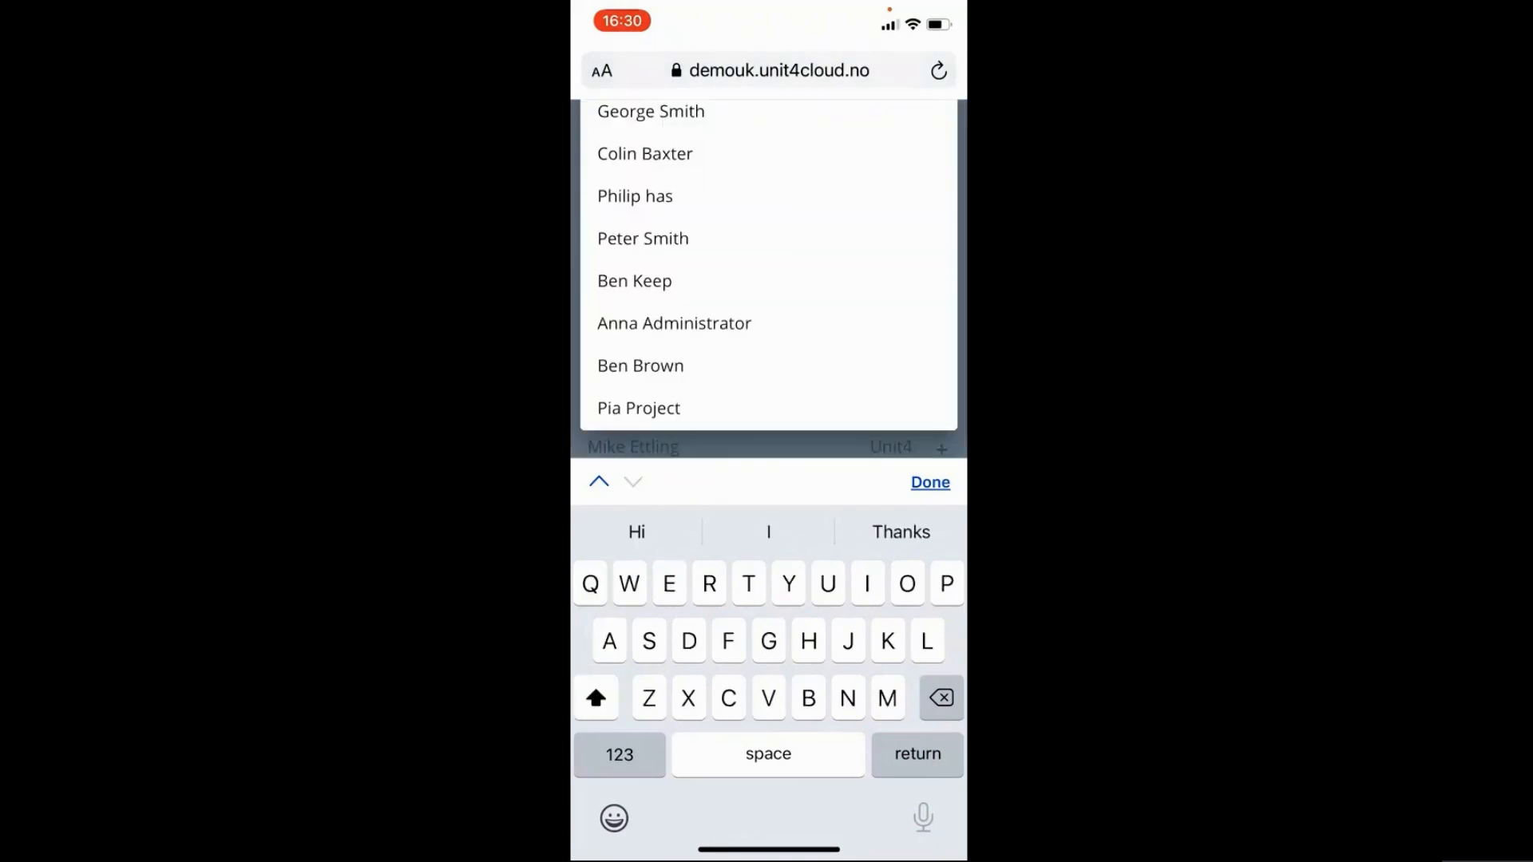
left_click(643, 238)
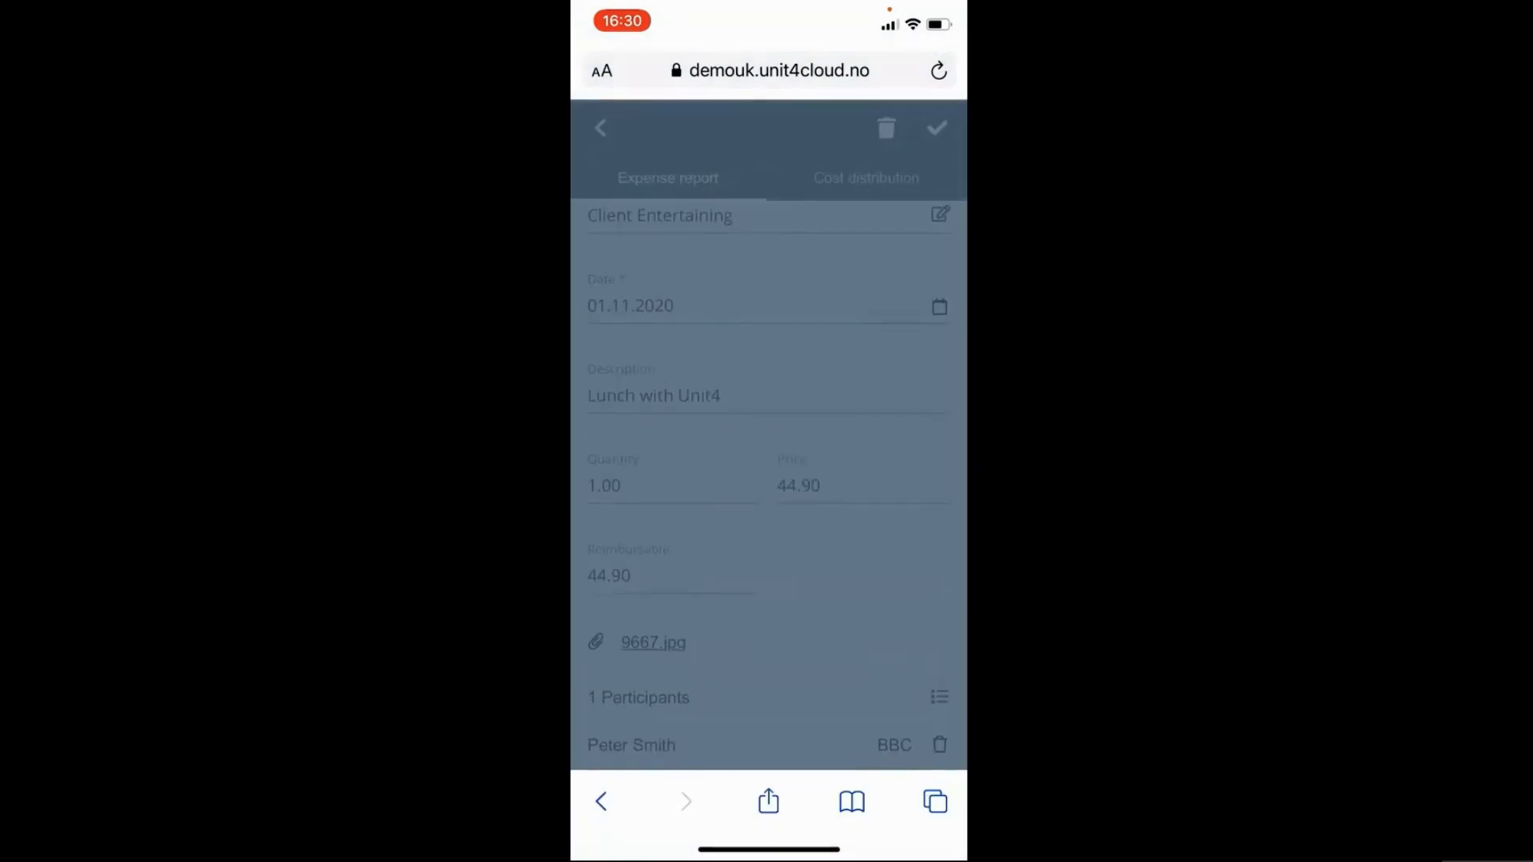
scroll(768, 479, "down", 3)
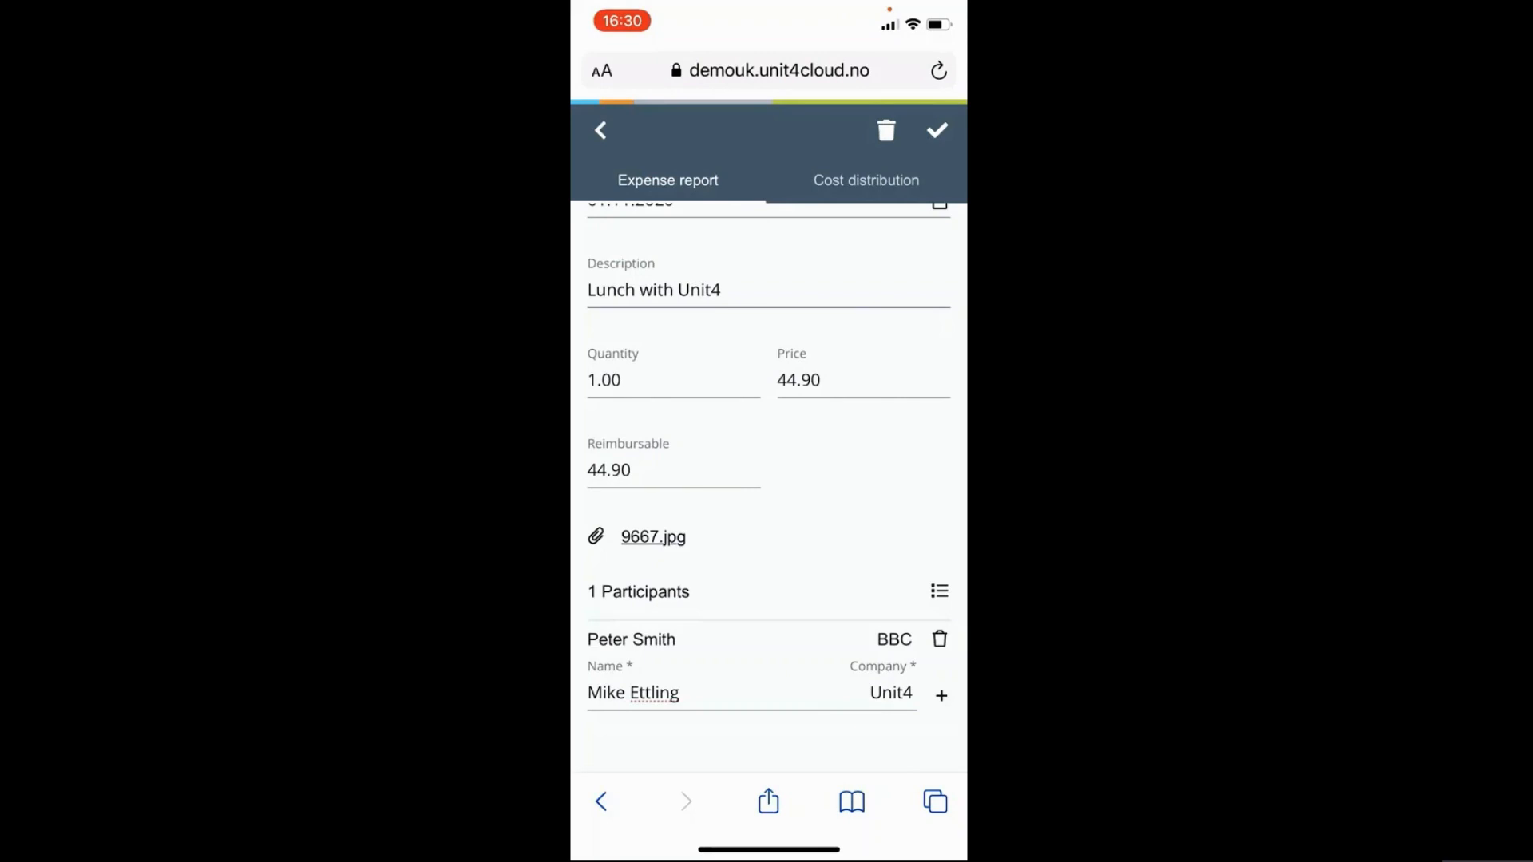
scroll(768, 479, "up", 4)
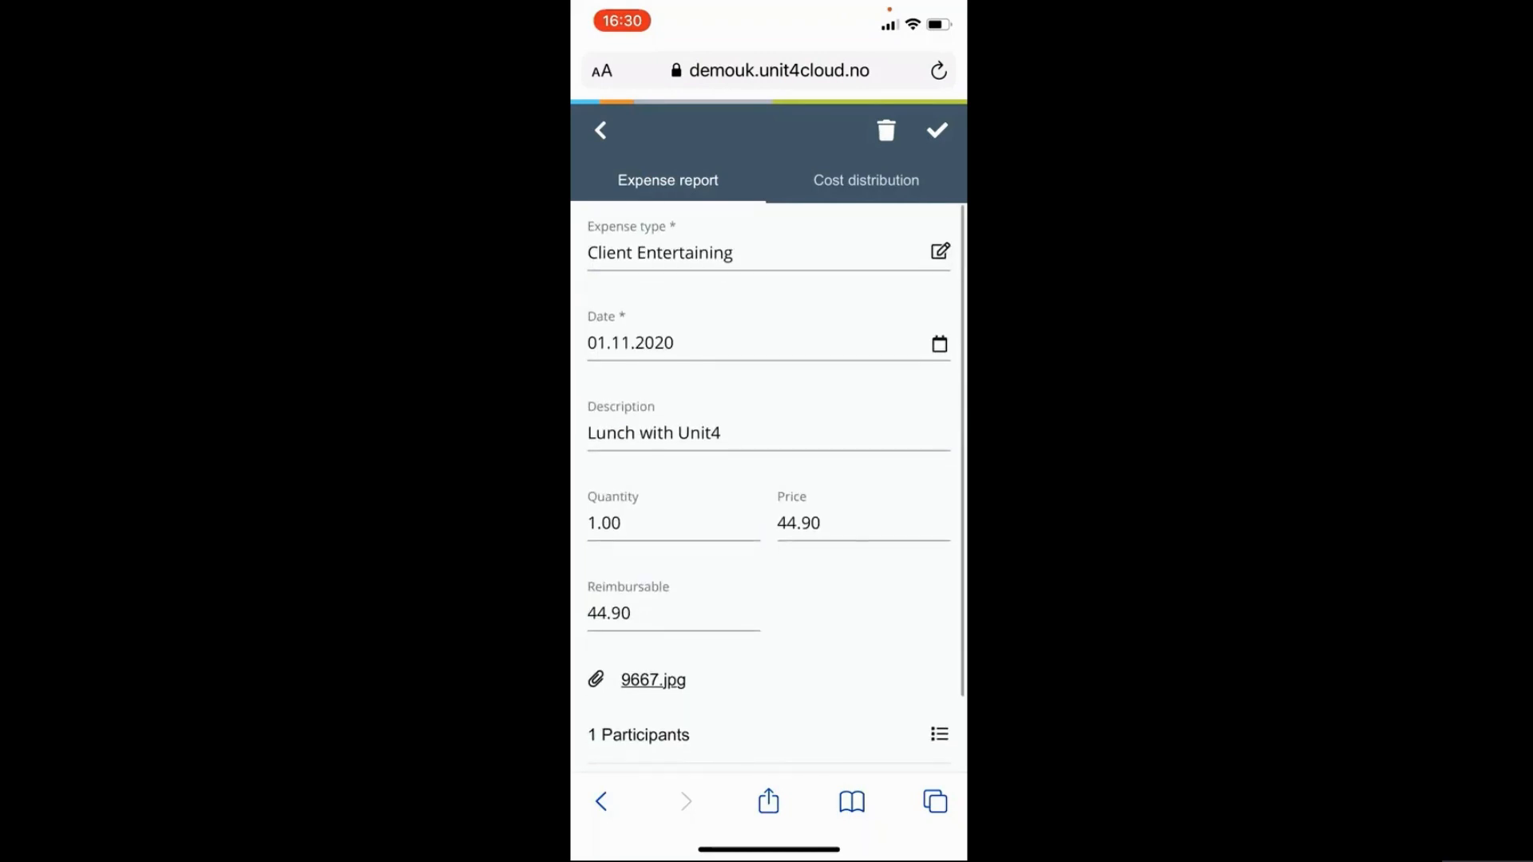
left_click(936, 131)
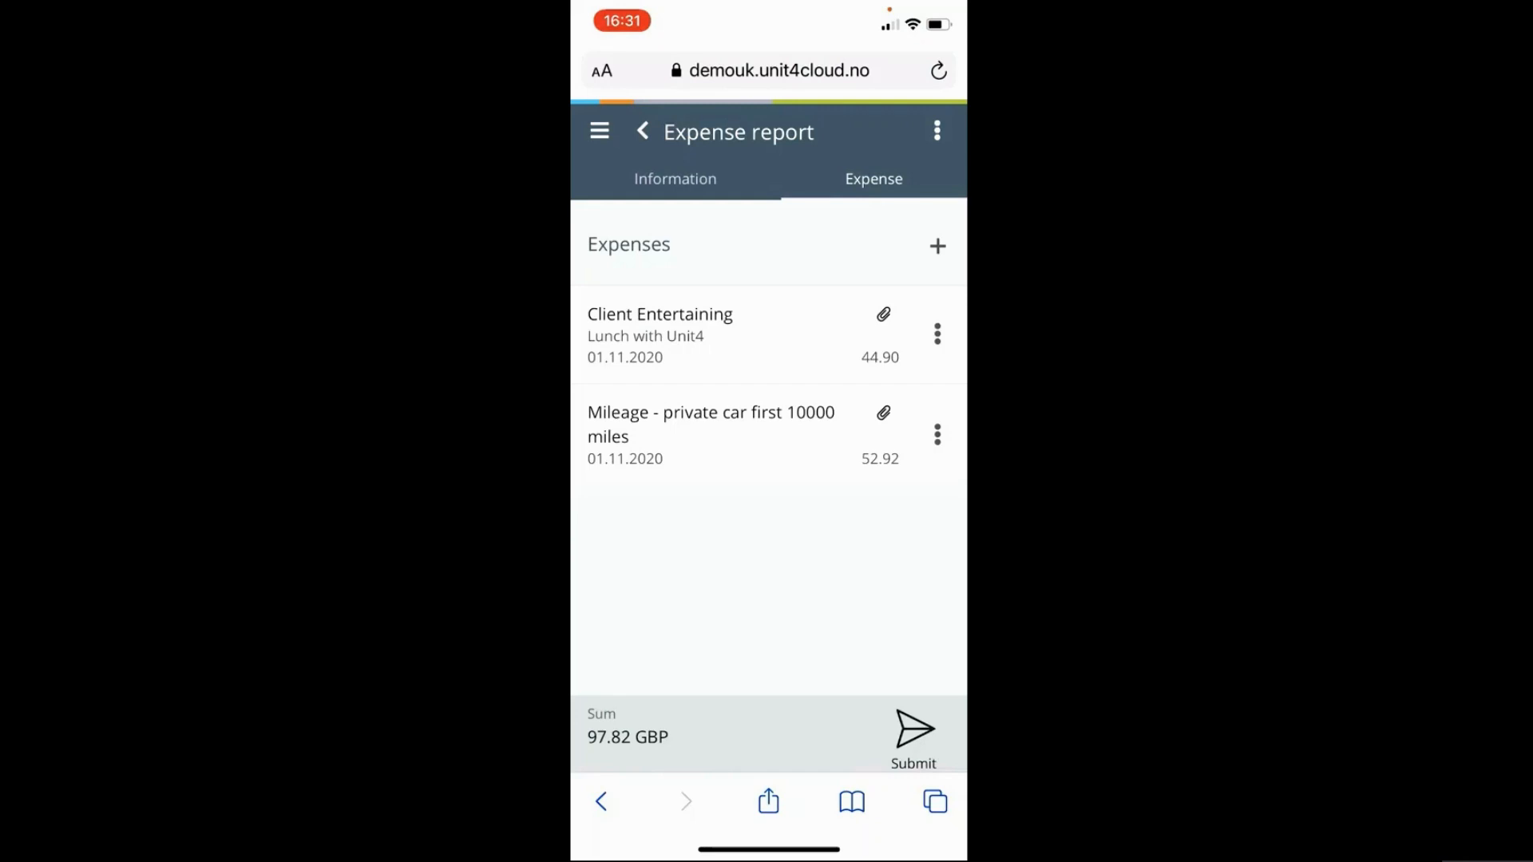
- Submit the expense report for approval and send it with the message "Please approve asap"
left_click(914, 734)
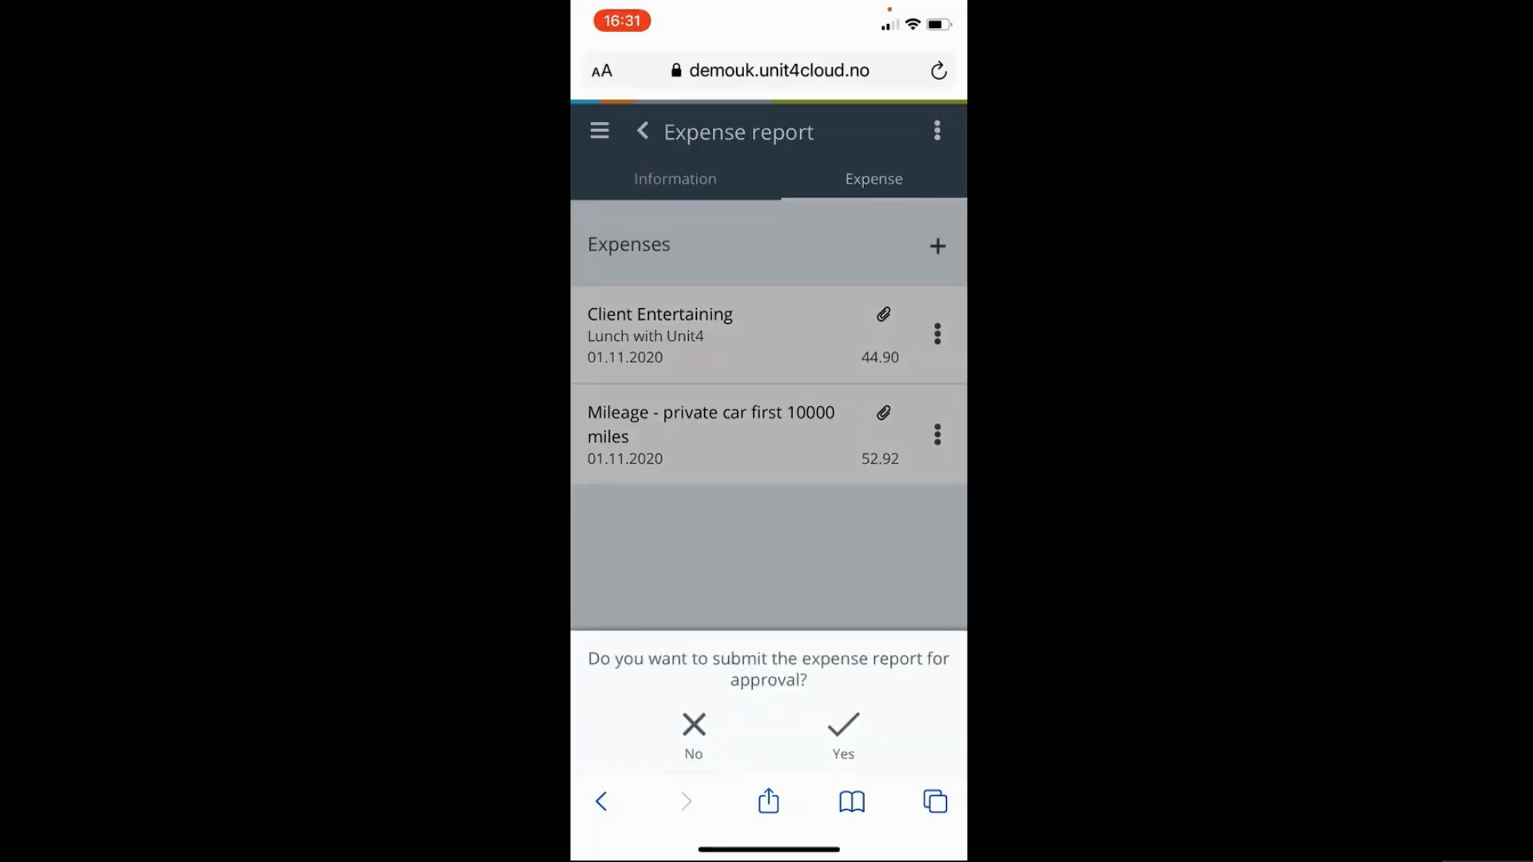
left_click(843, 735)
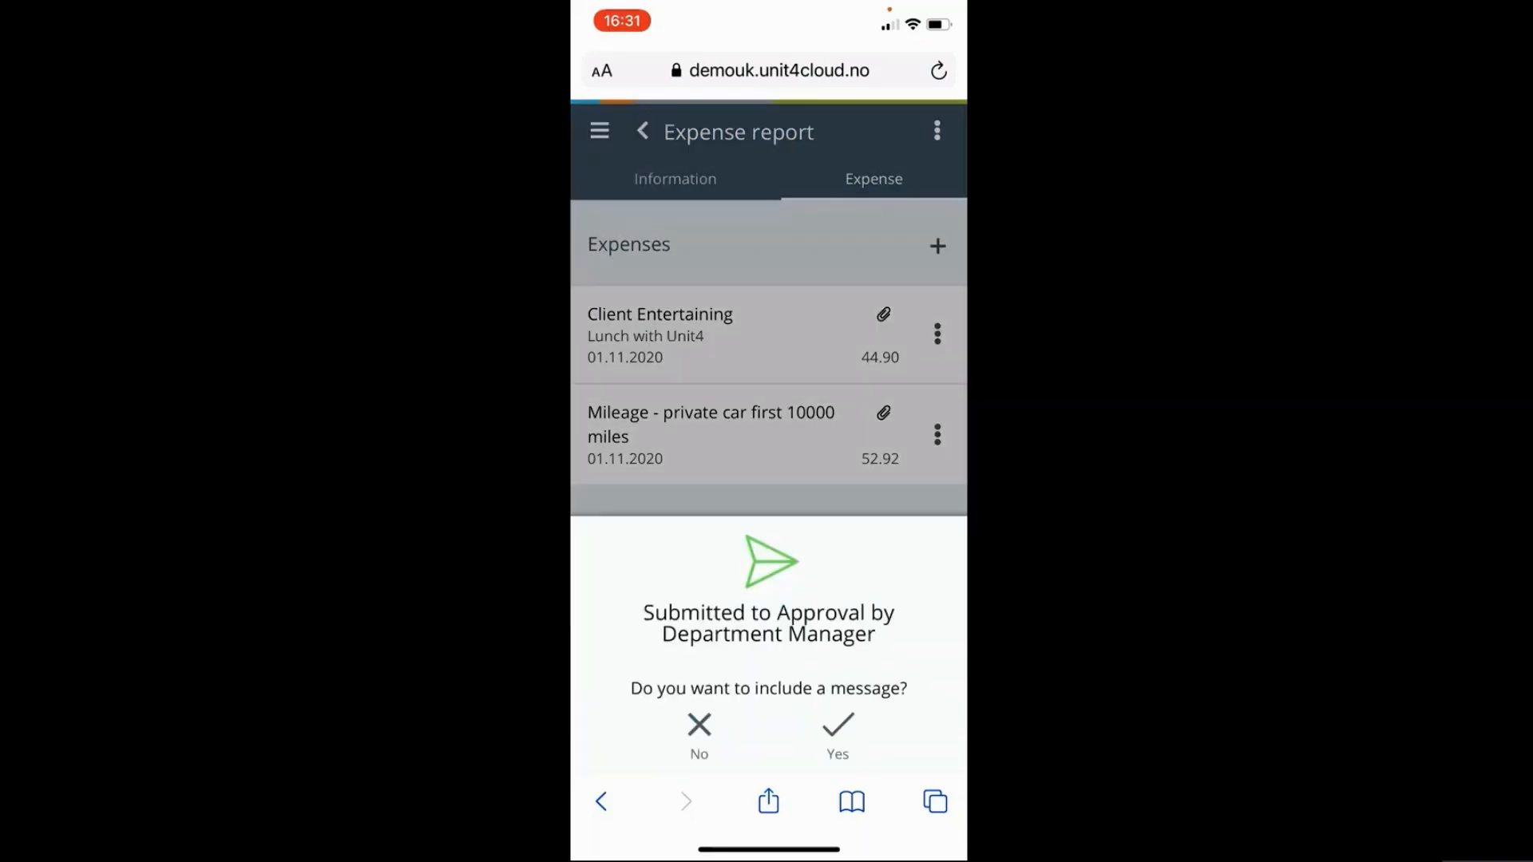
left_click(837, 734)
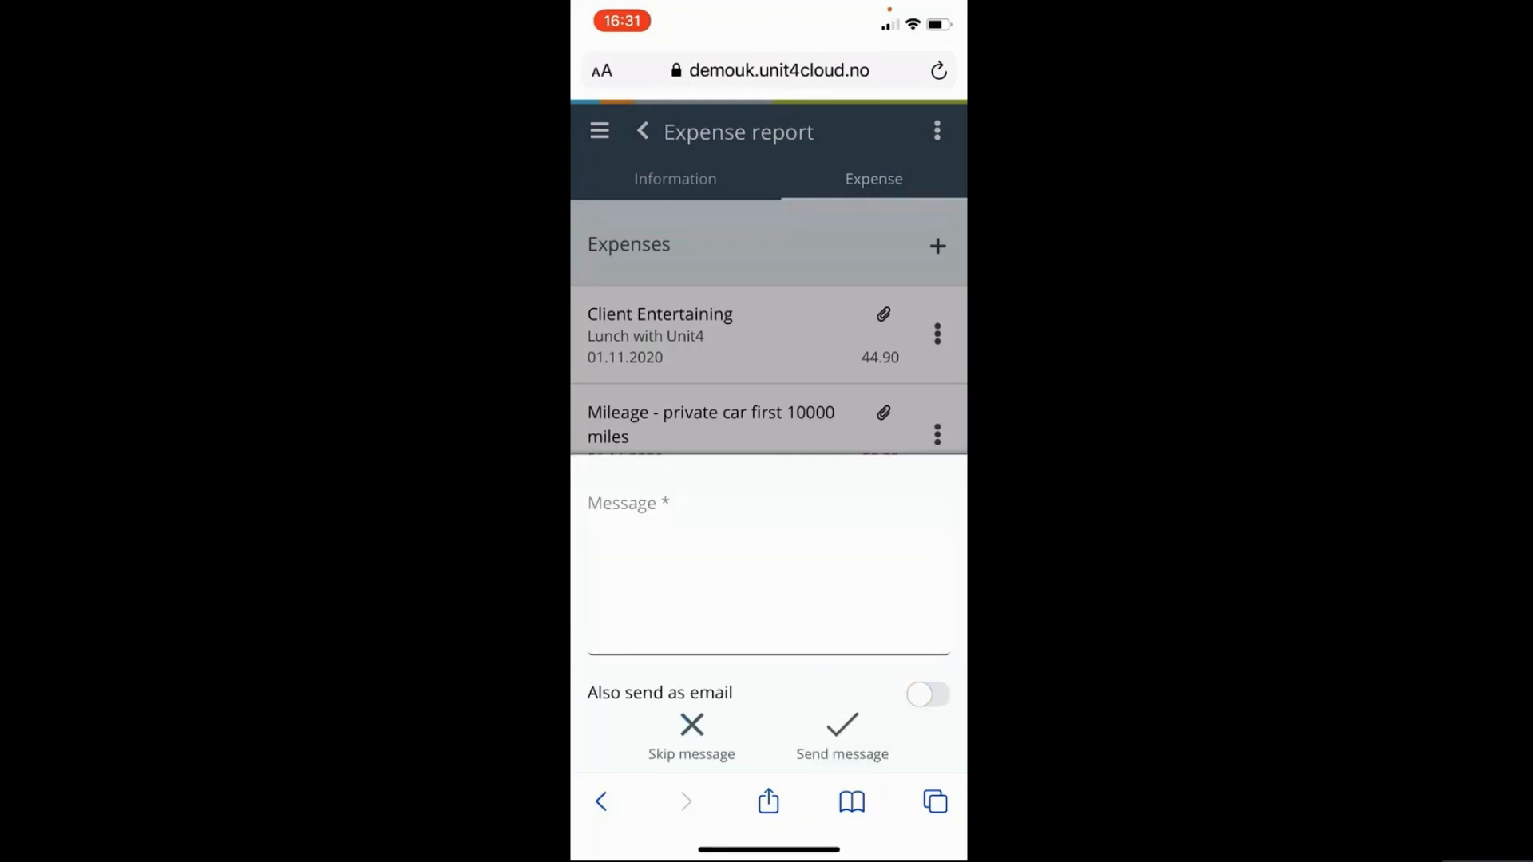
left_click(767, 558)
type("Ple")
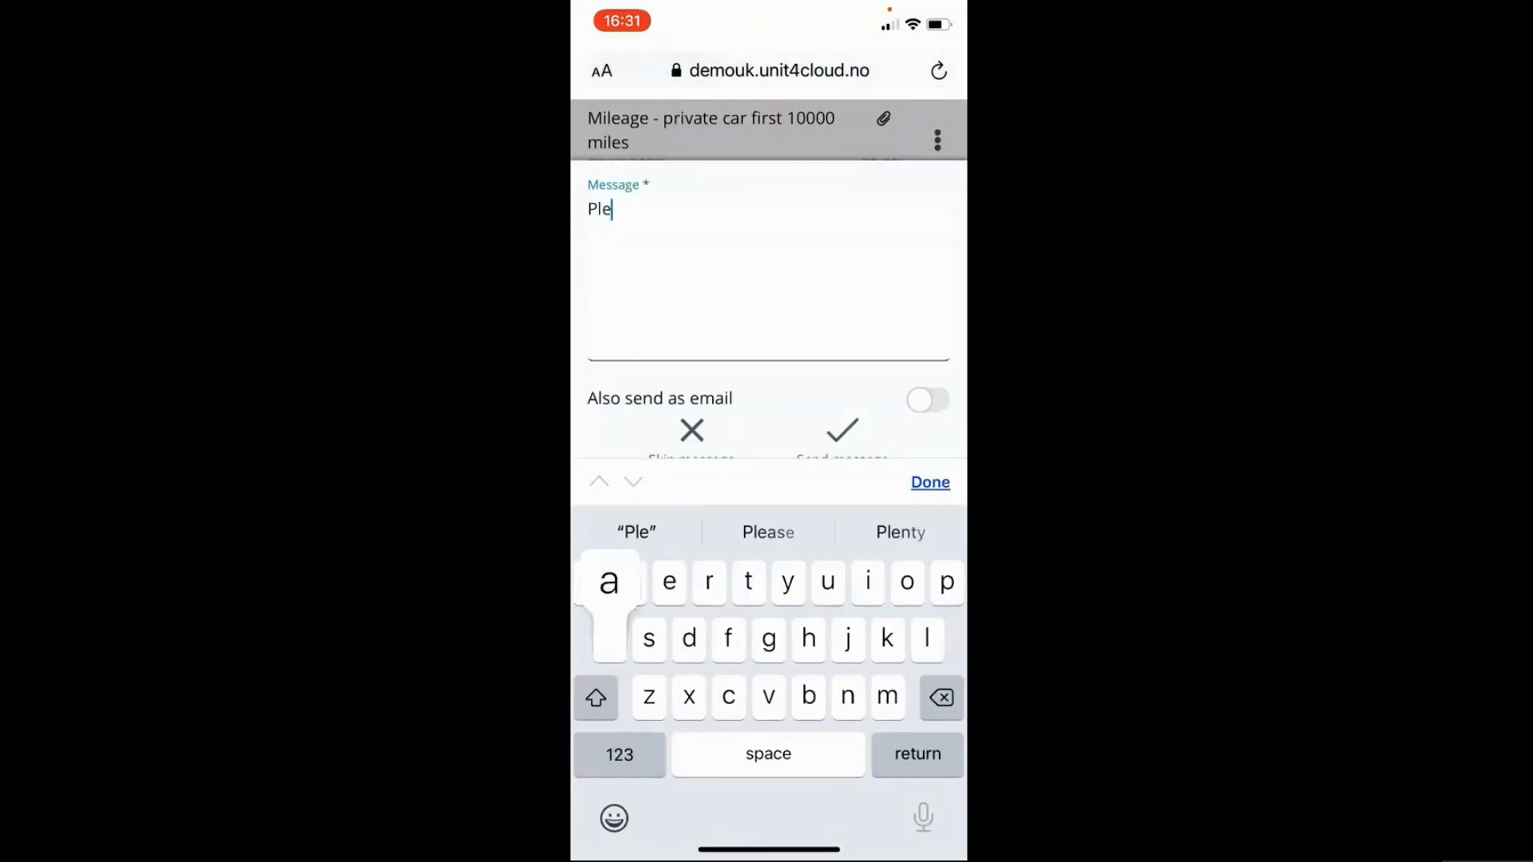
type("ase ap")
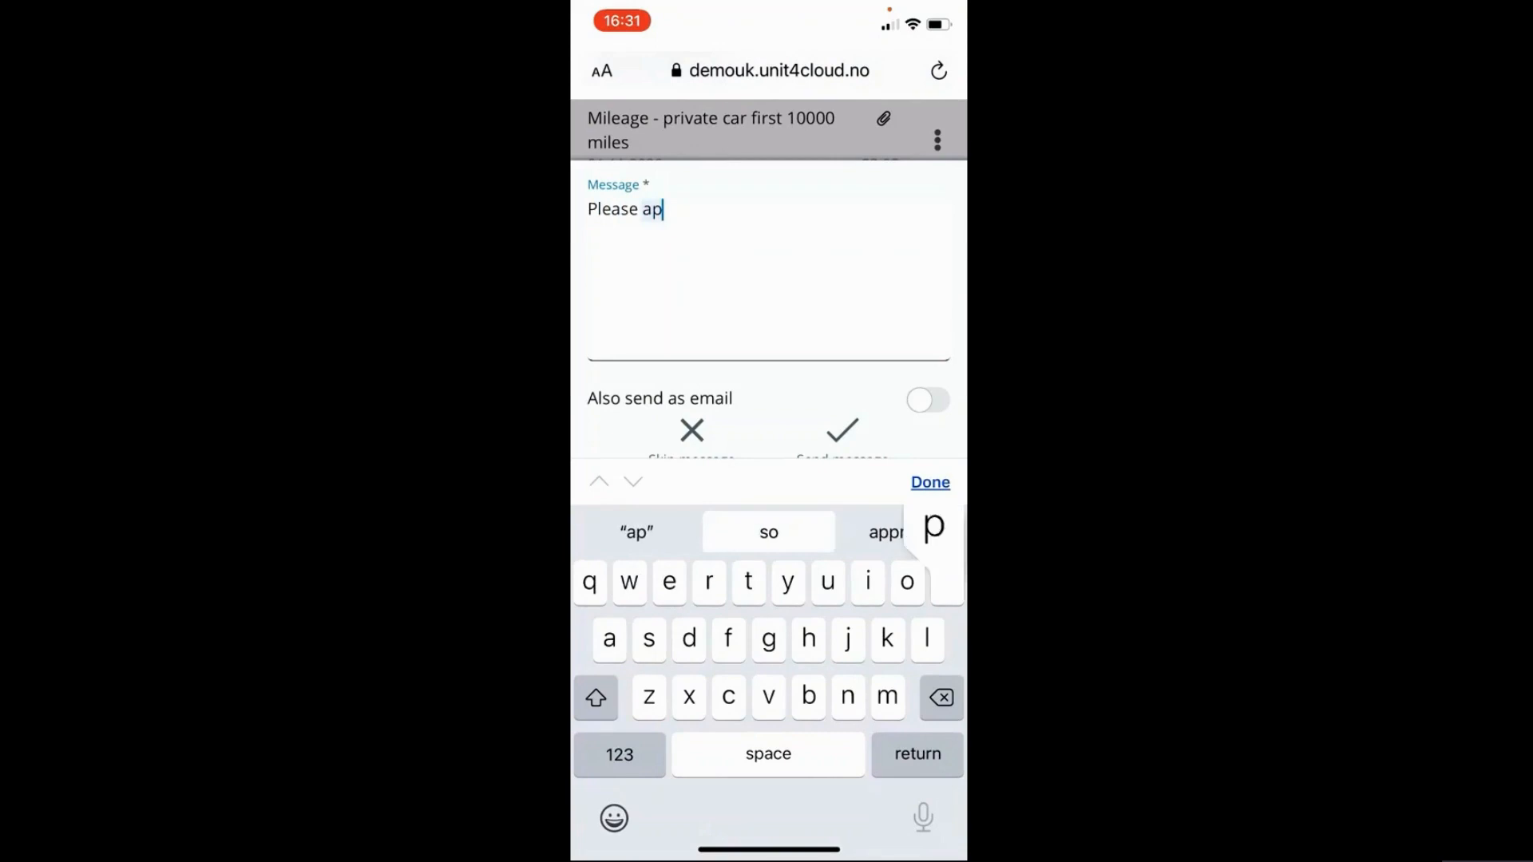
type("prove asap")
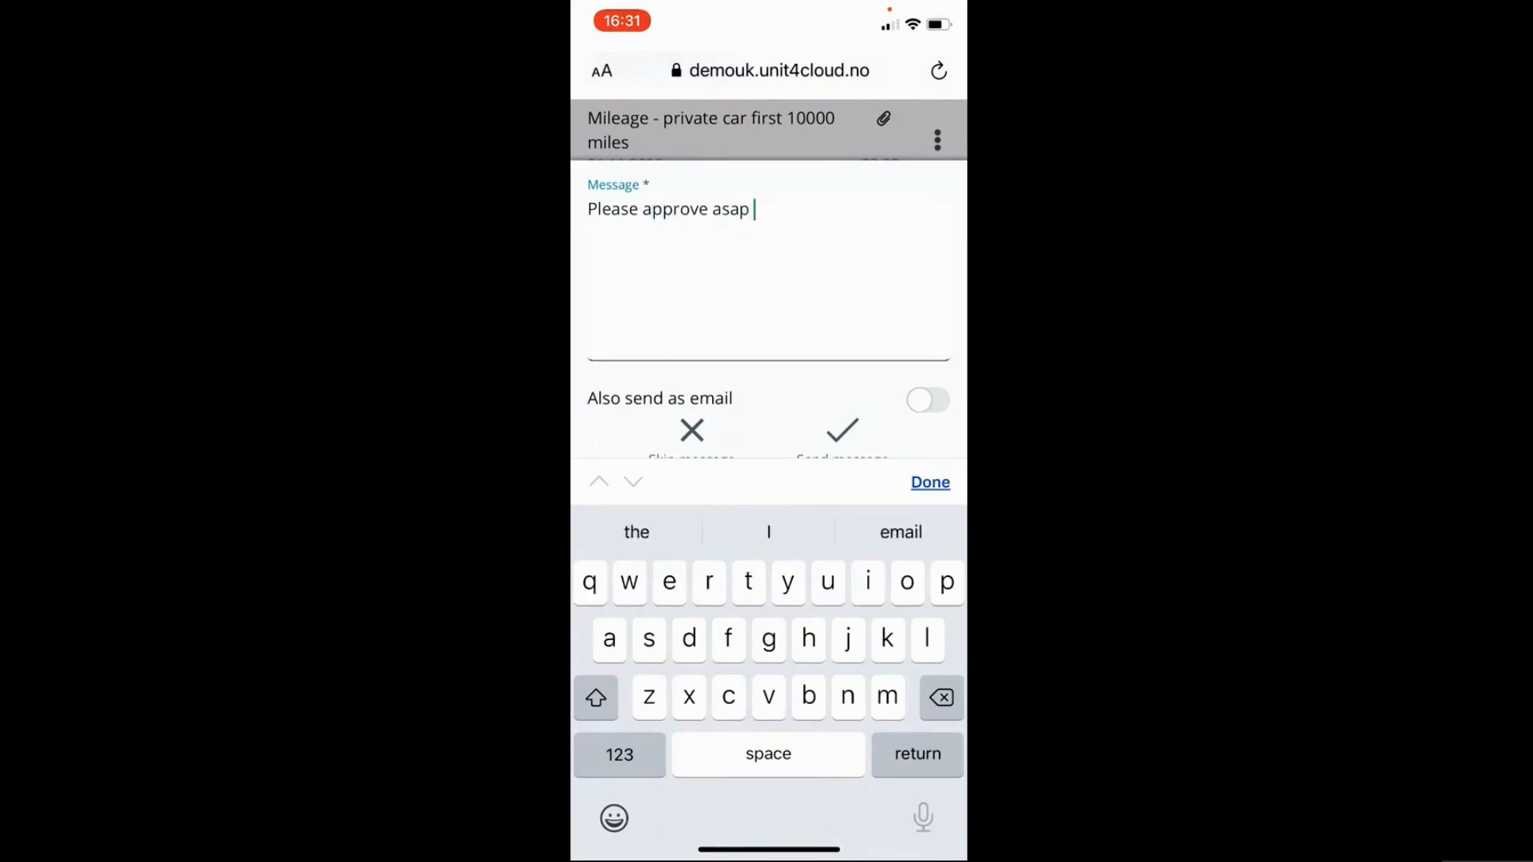
left_click(930, 482)
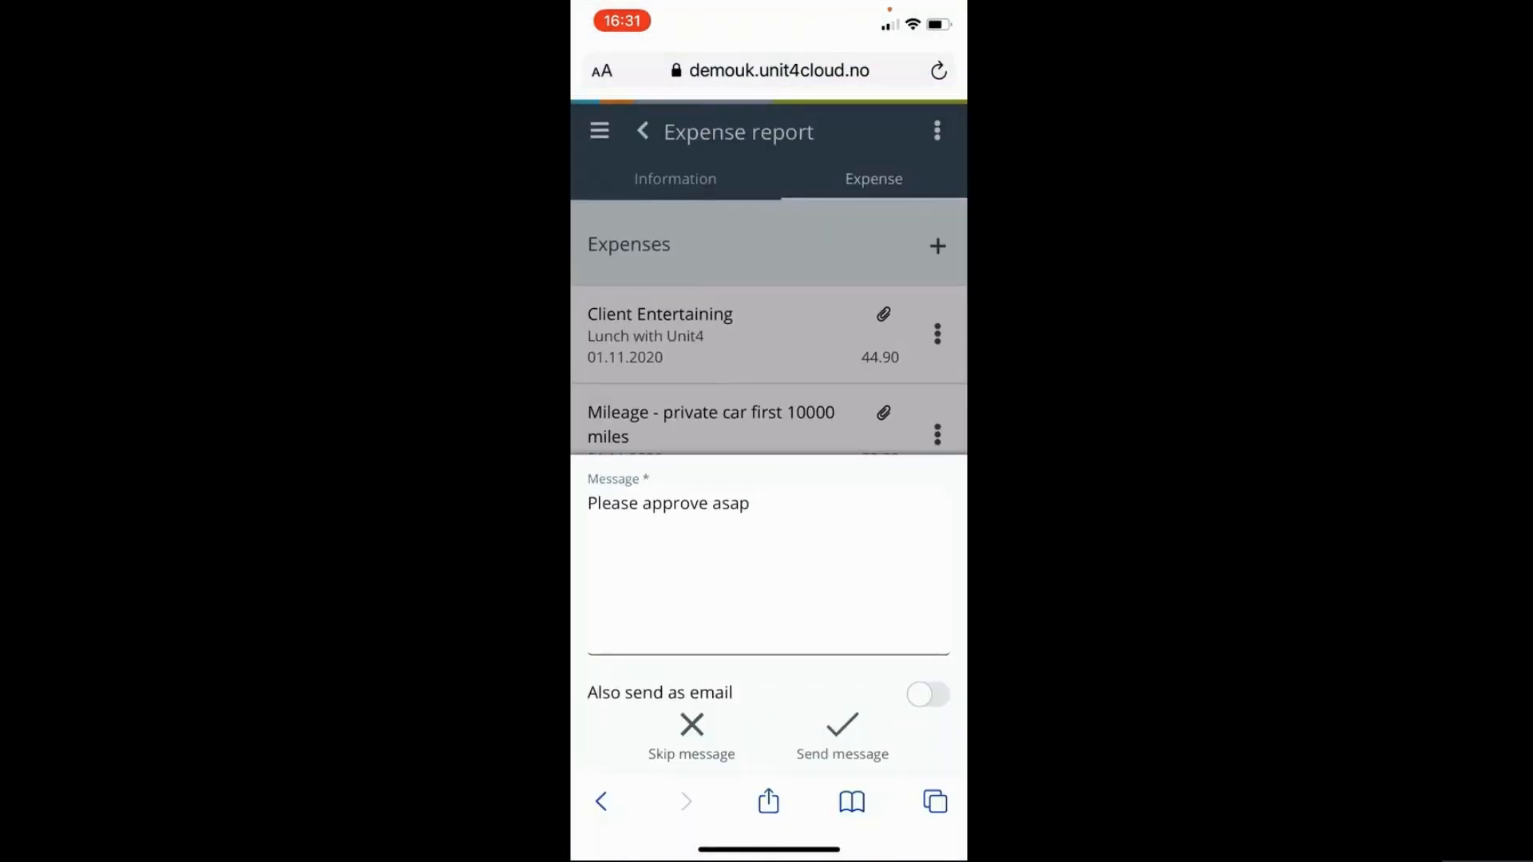
left_click(842, 733)
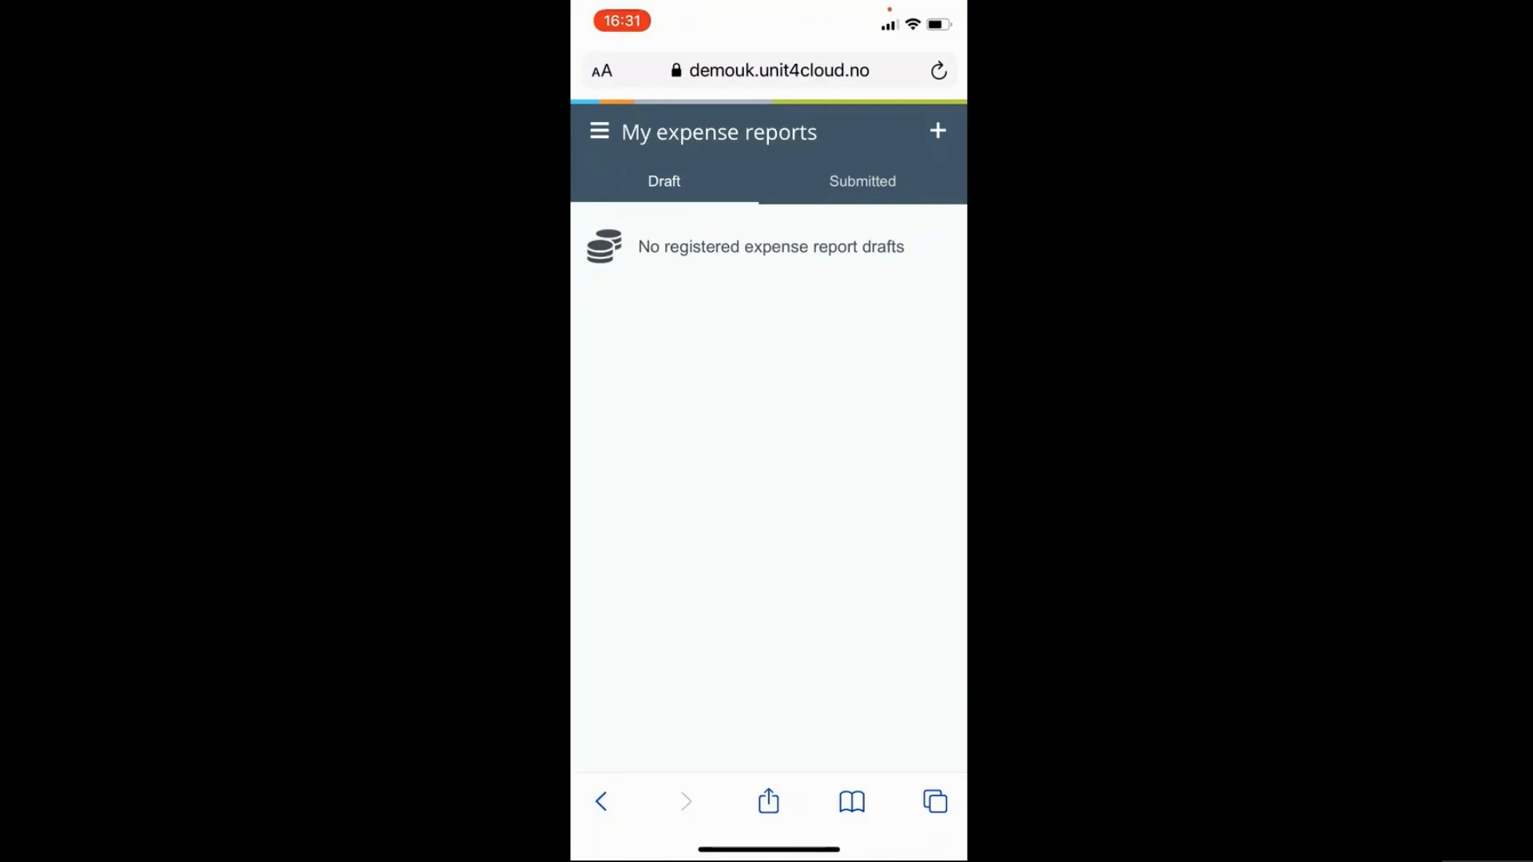
- View the submitted expense reports by approval stage and log out of the employee account
left_click(862, 182)
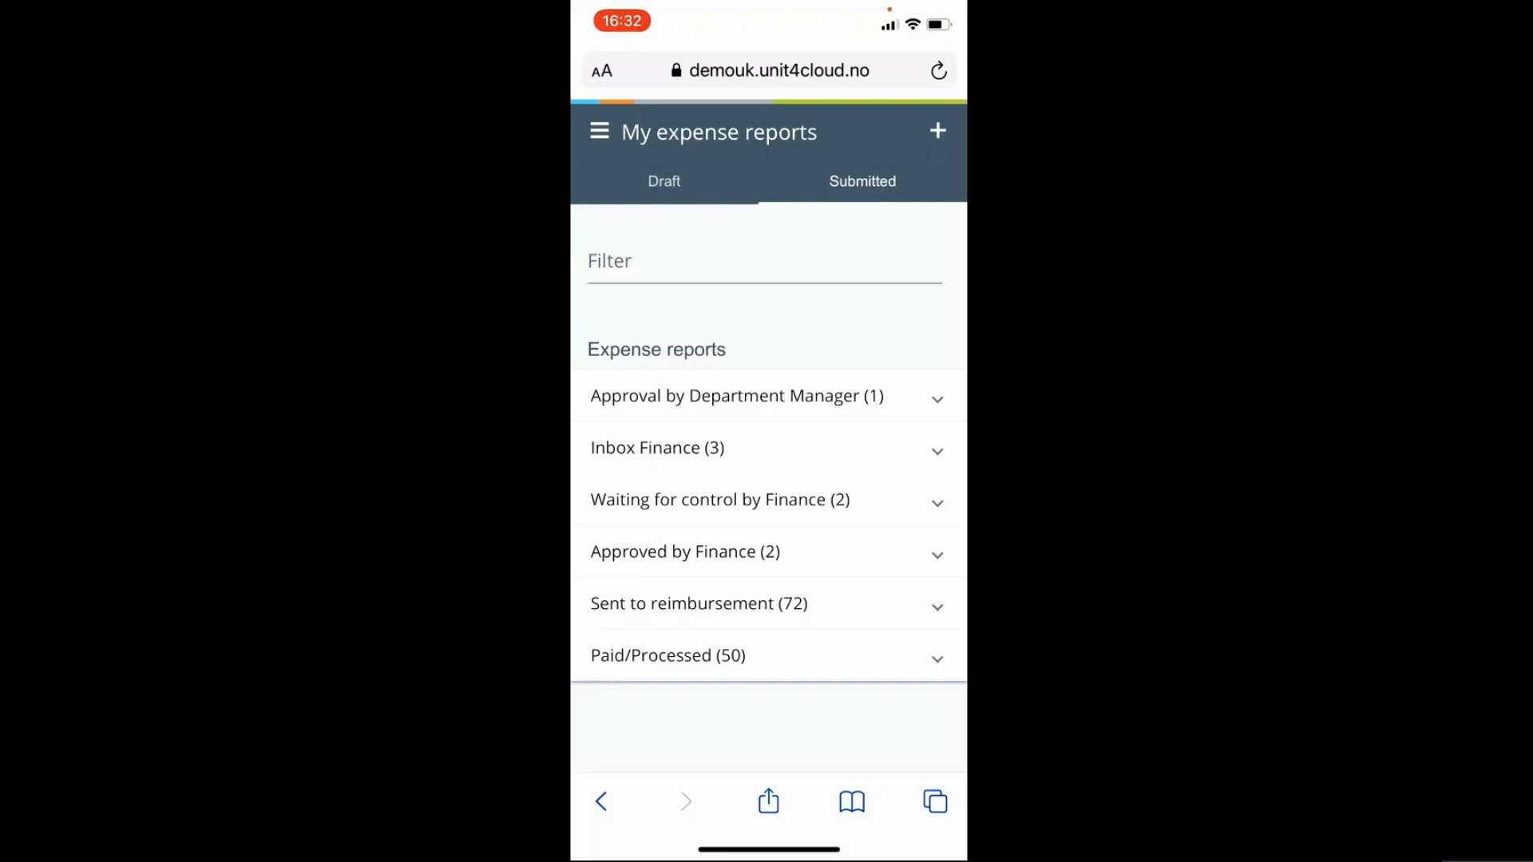
left_click(598, 131)
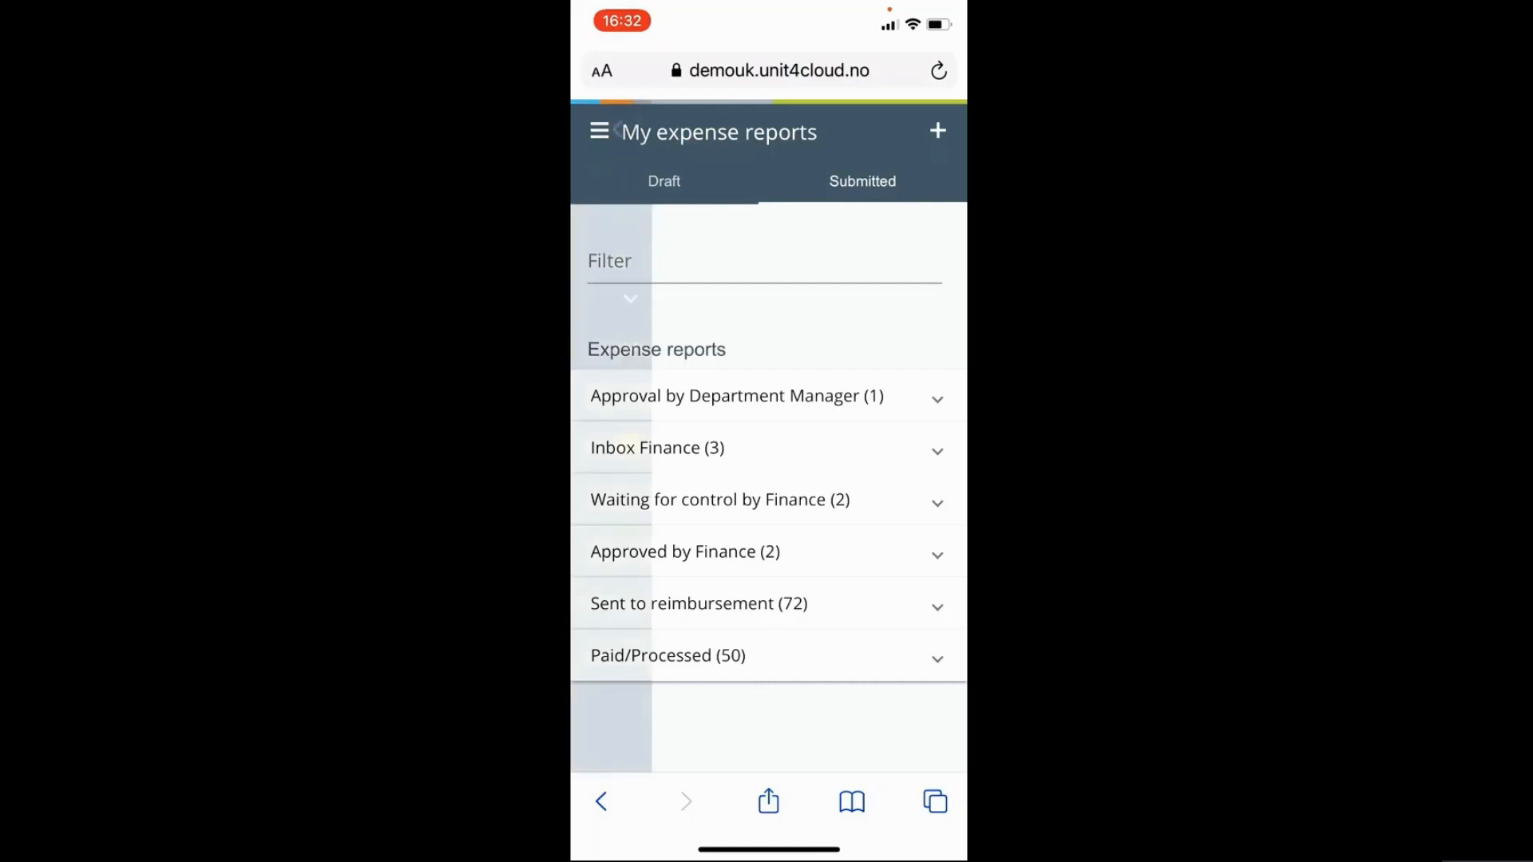
left_click(651, 495)
- Replace the login username with the department manager's, fill in the saved account password, and log in
left_click(768, 313)
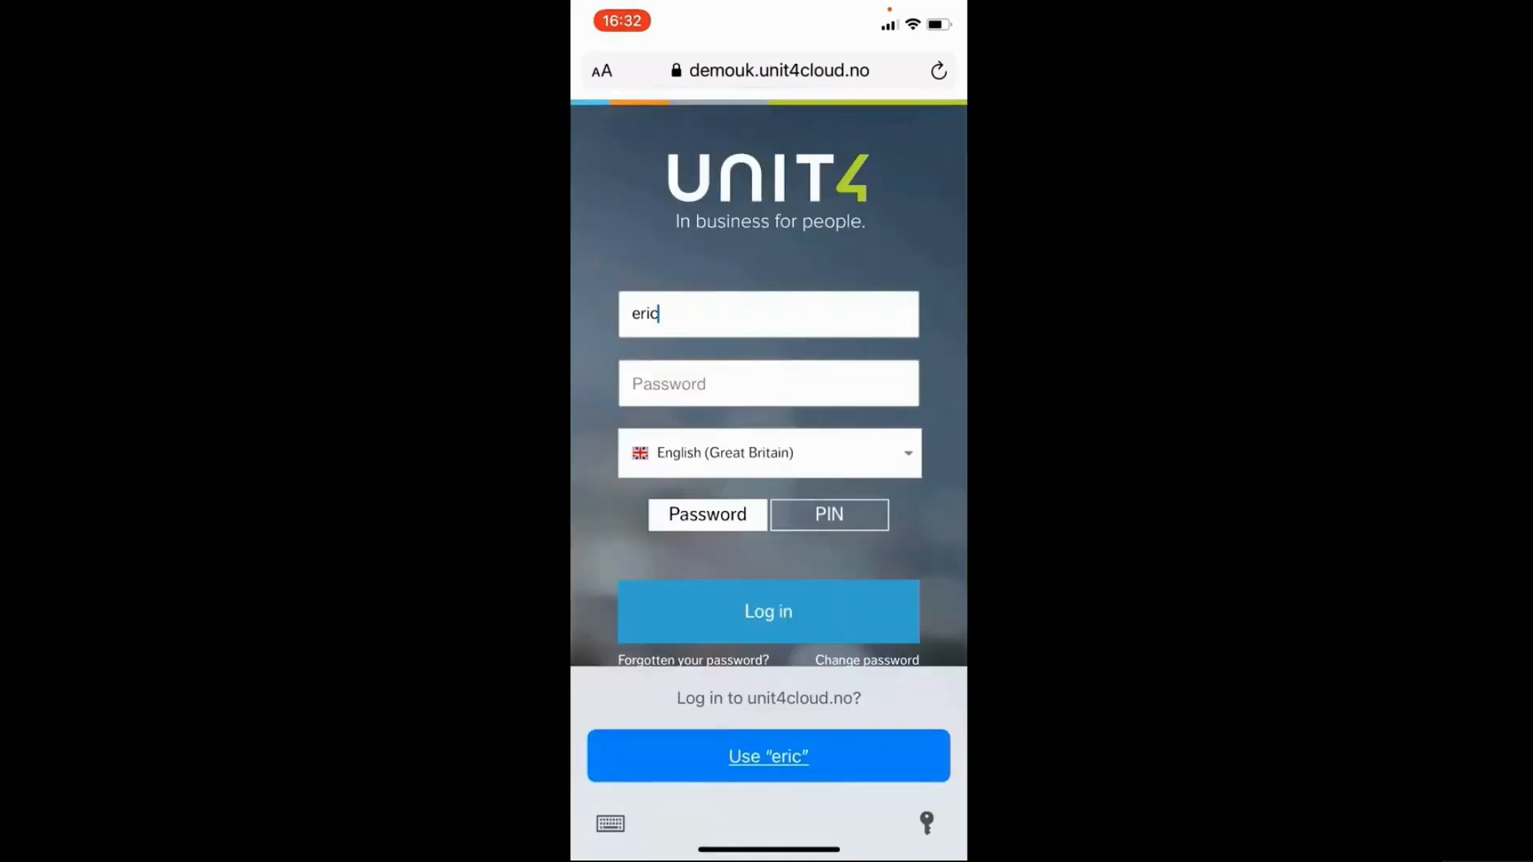
left_click(611, 819)
key("BackSpace")
key("BackSpace")
key("BackSpace")
key("BackSpace")
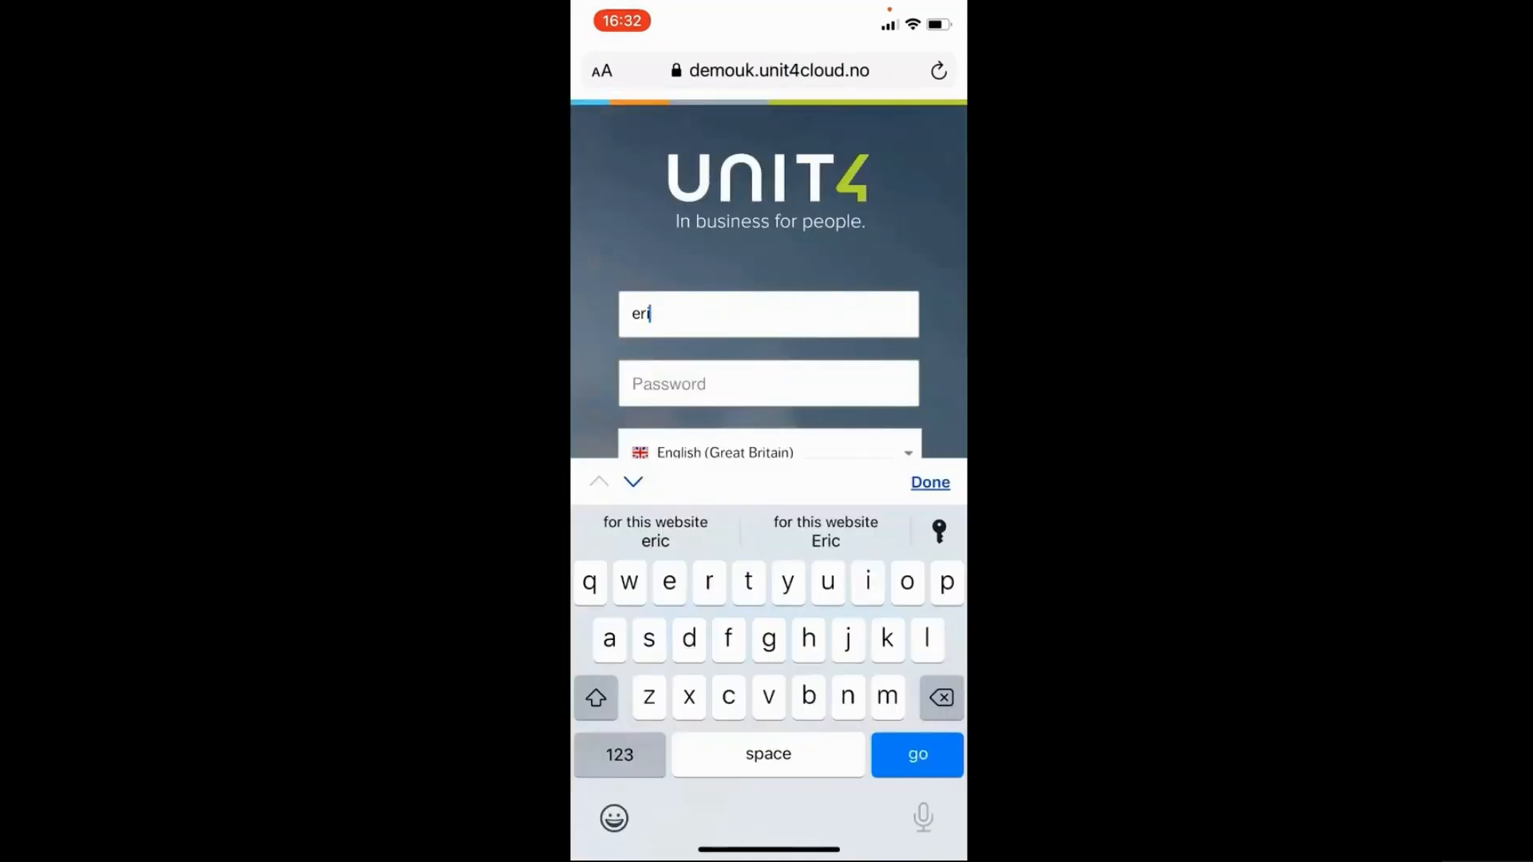
type("Da")
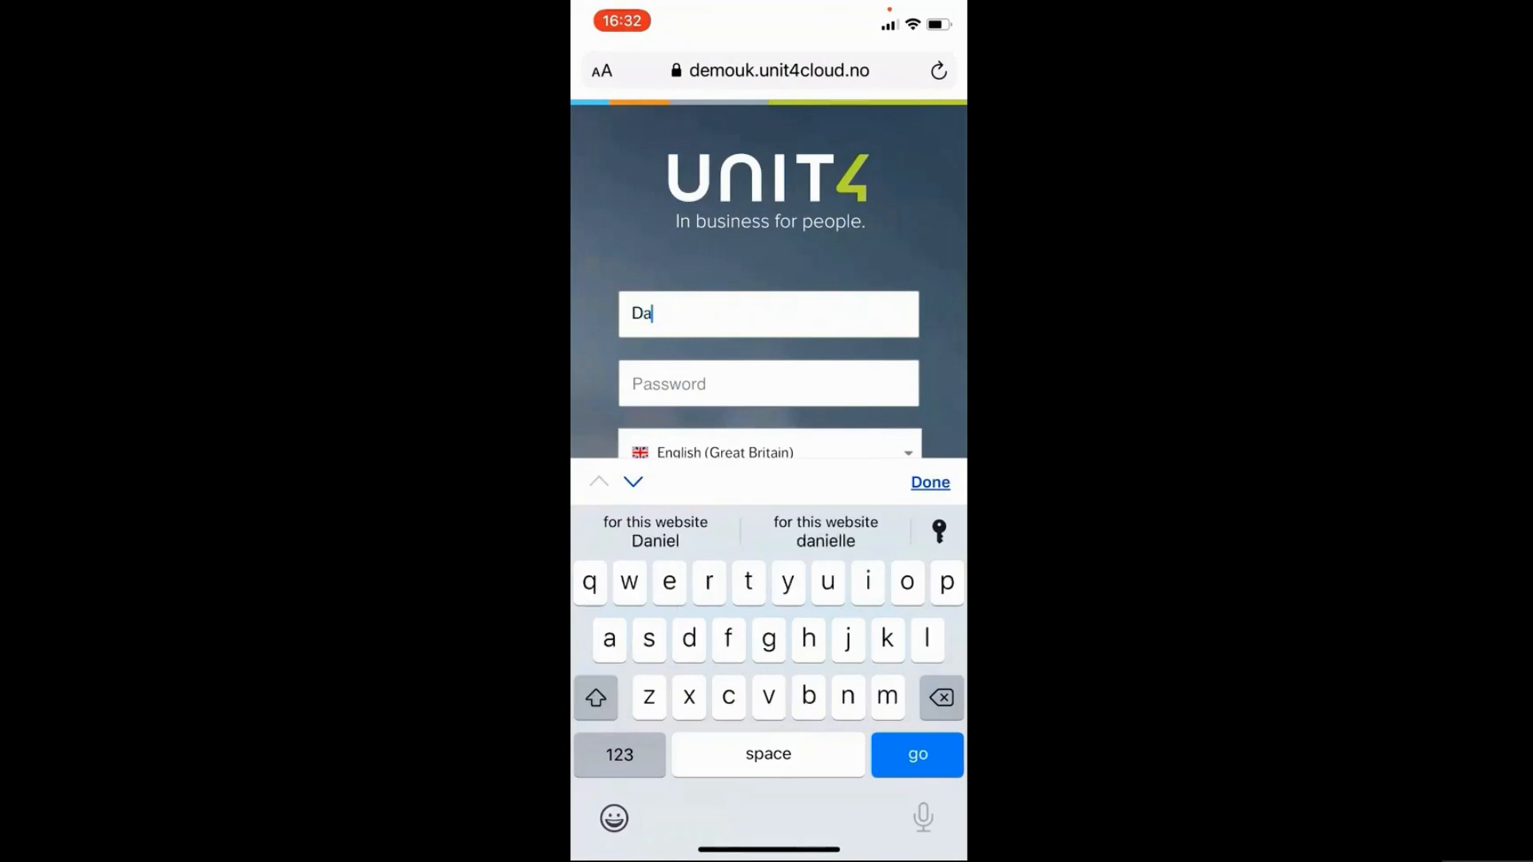
left_click(825, 531)
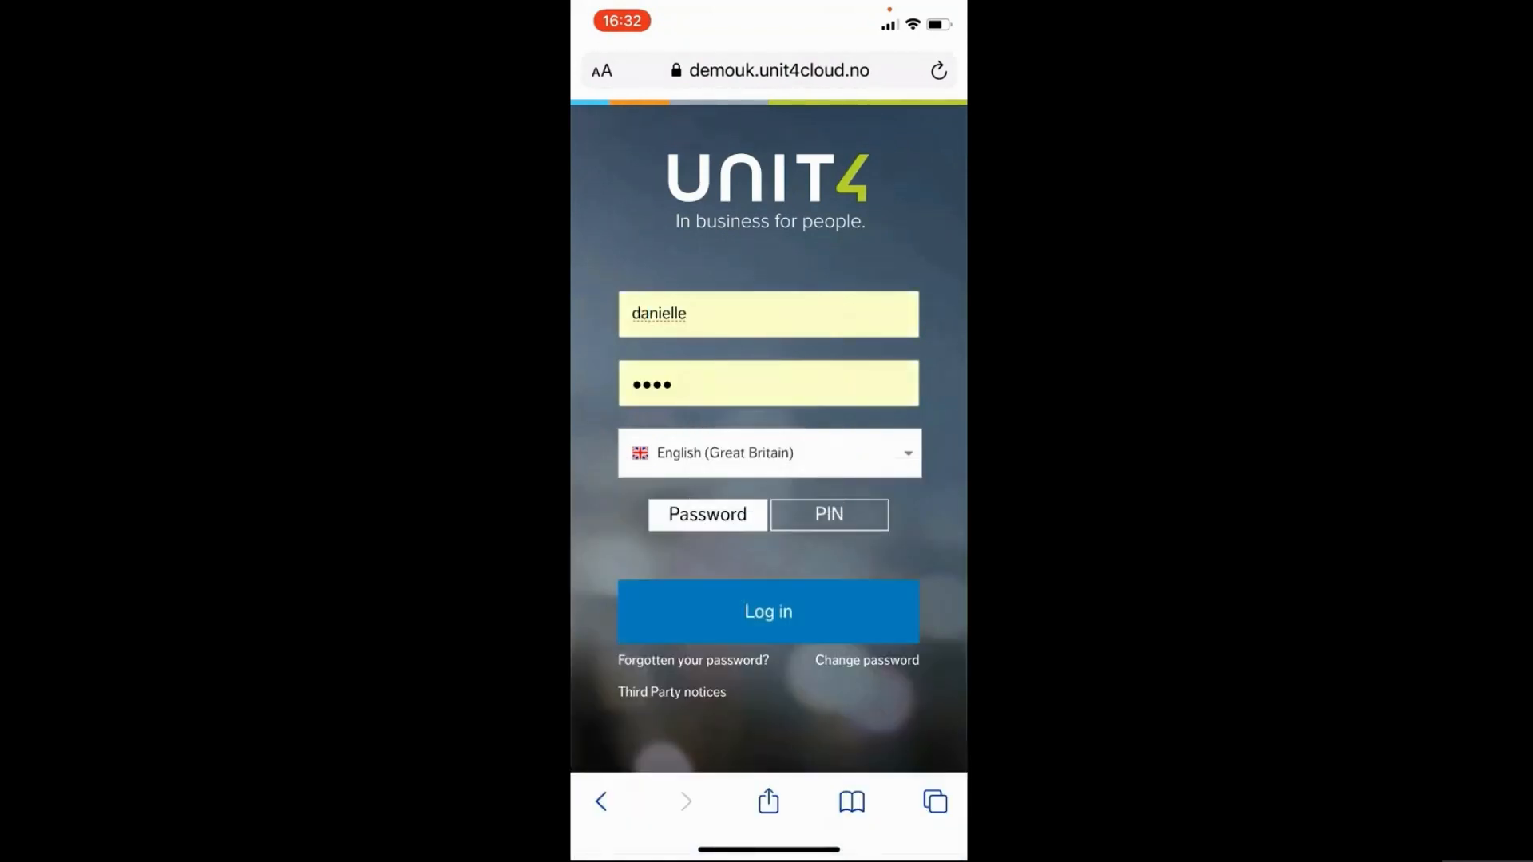
left_click(767, 611)
left_click(766, 793)
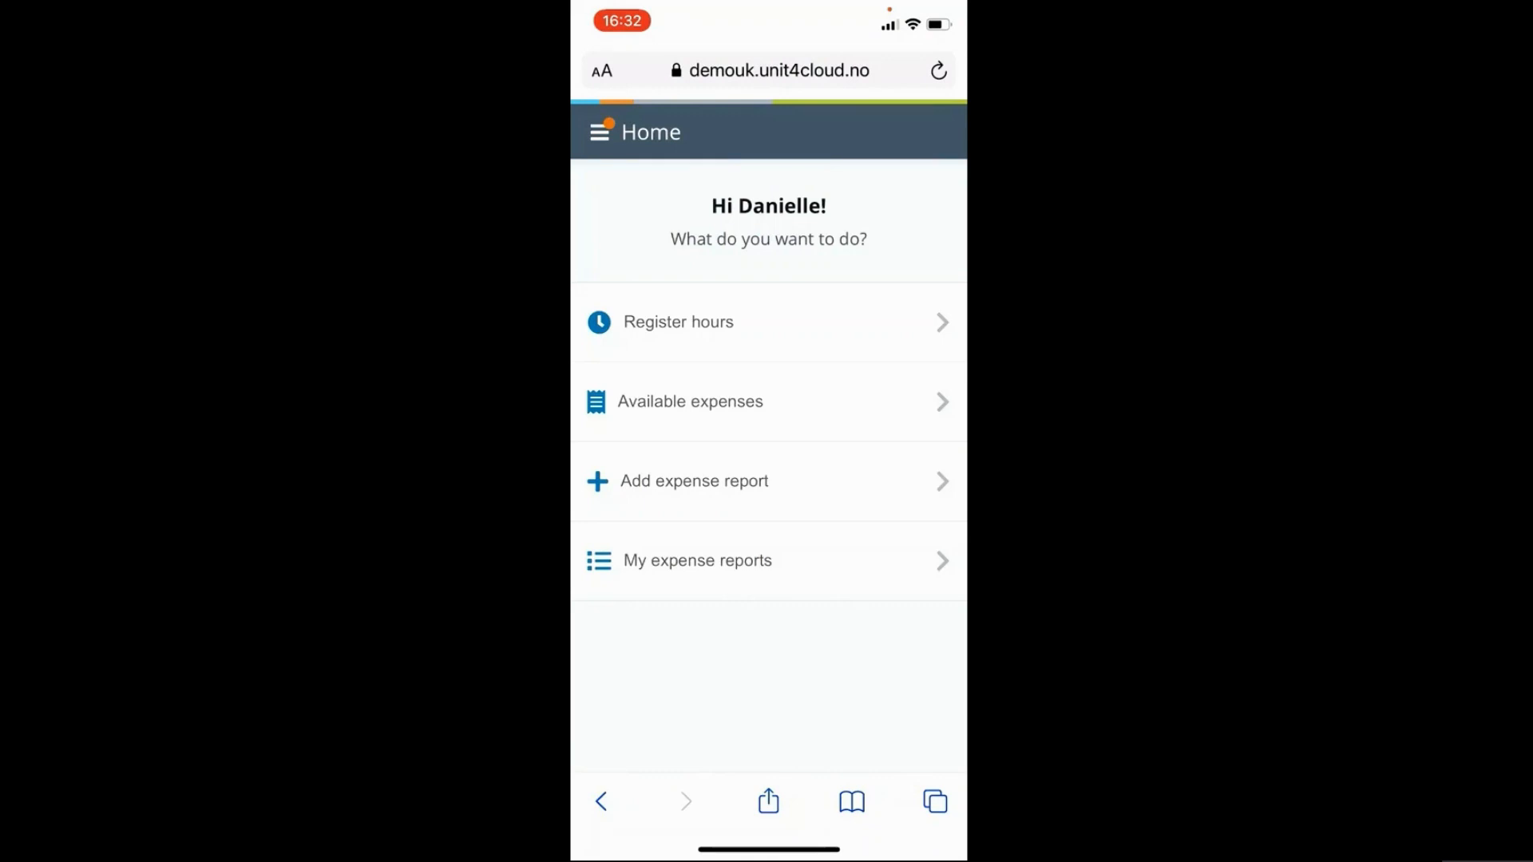
- Open the manager's task for expense reports awaiting approval and open the Trip to London report
left_click(599, 133)
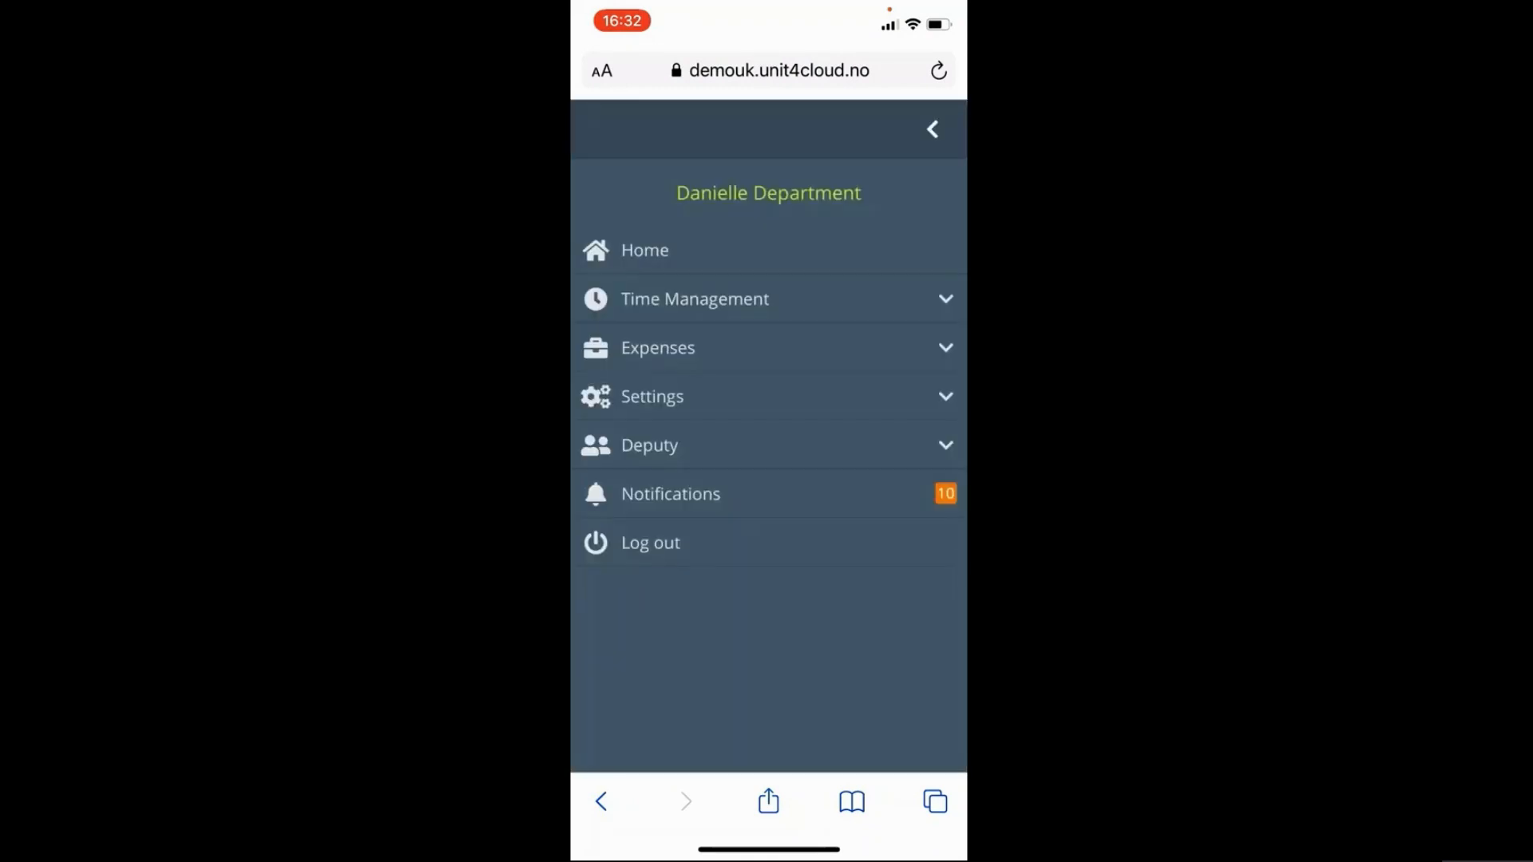
left_click(644, 250)
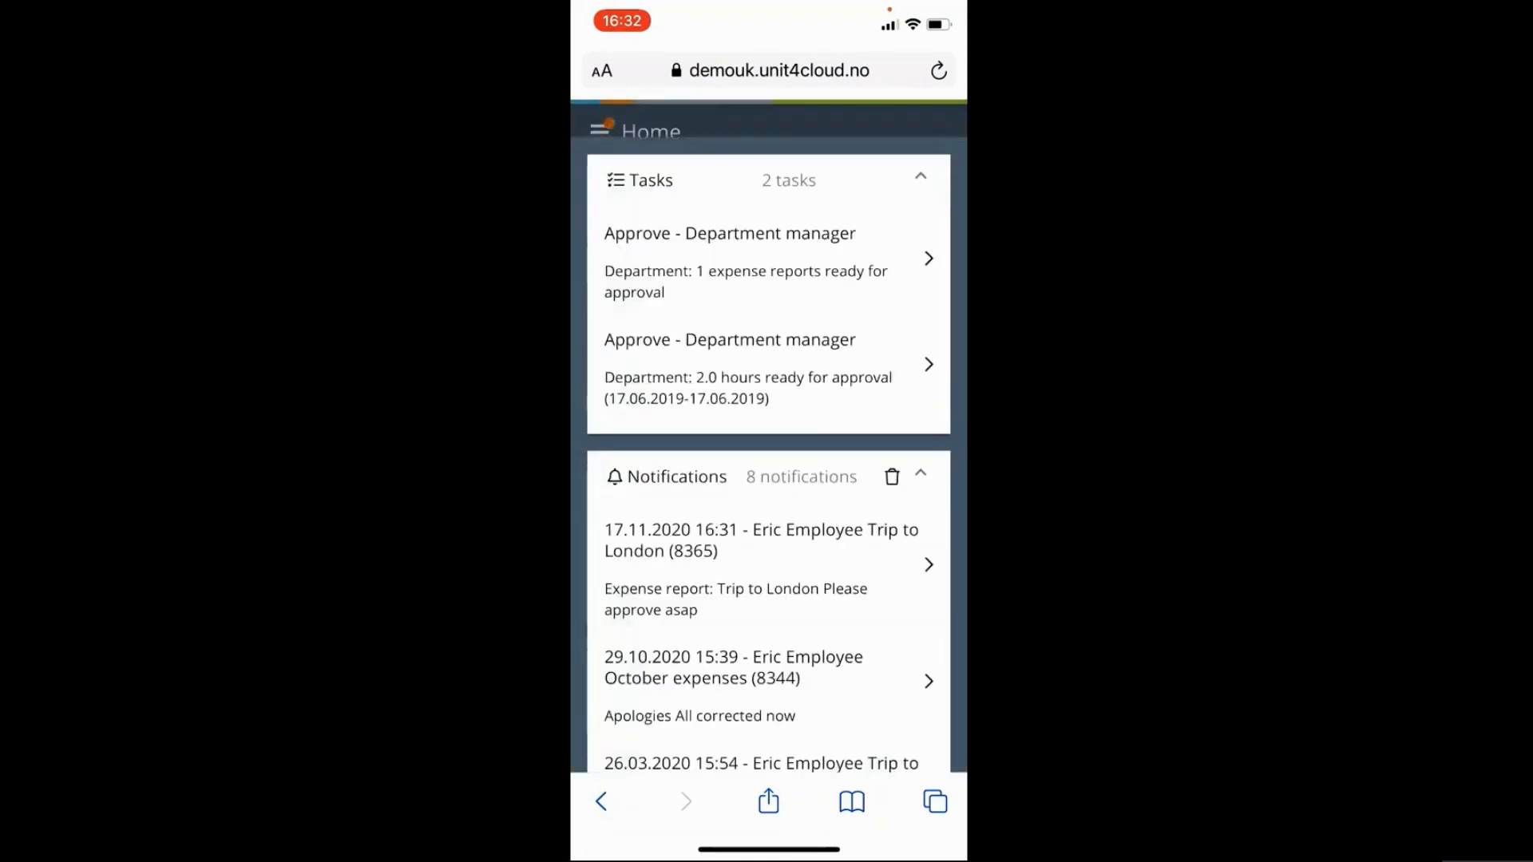
left_click(746, 259)
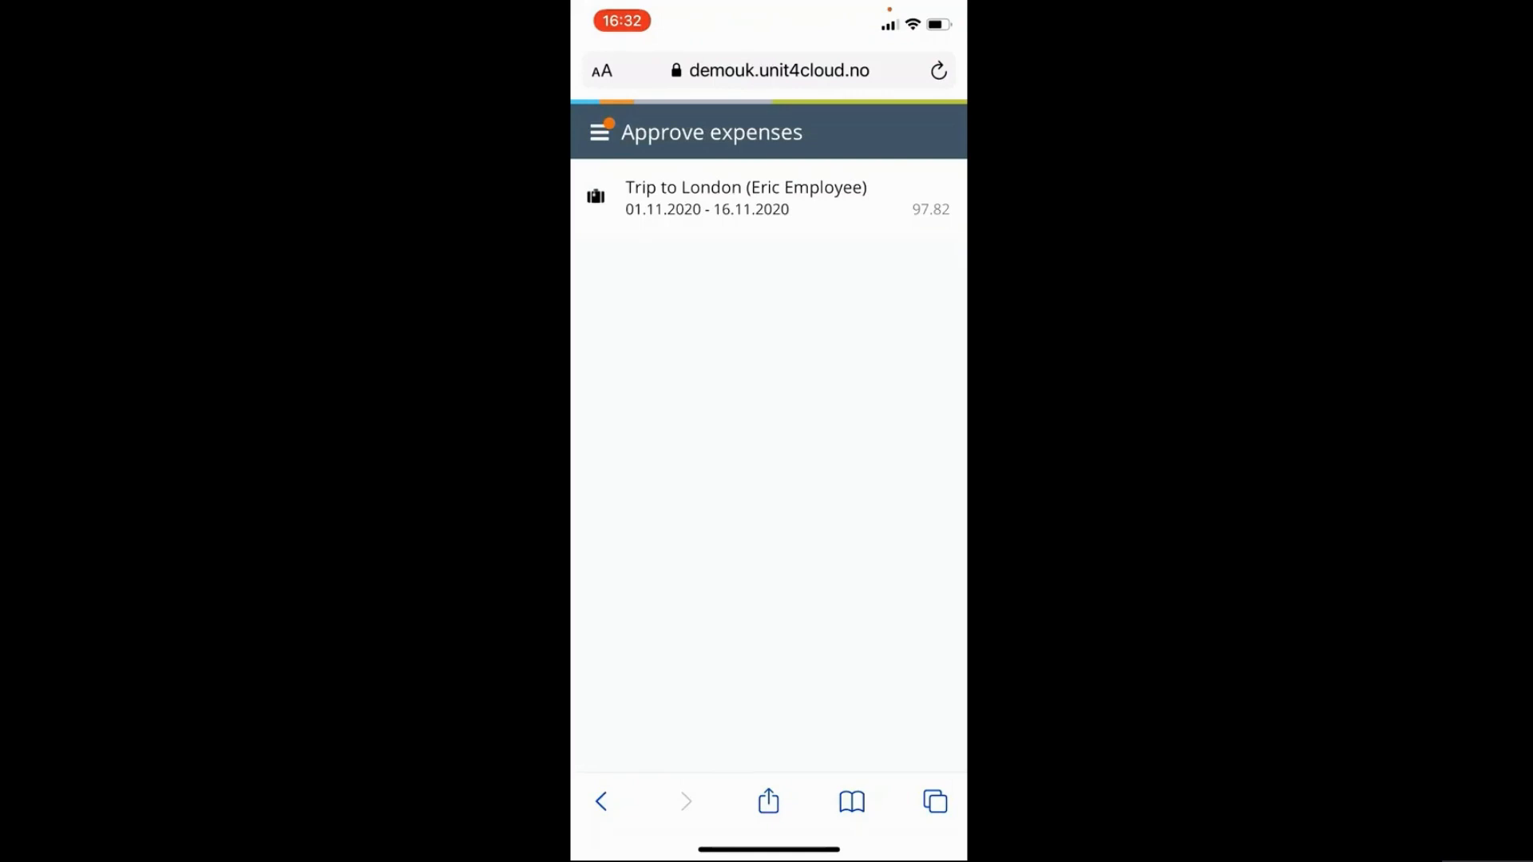
left_click(746, 198)
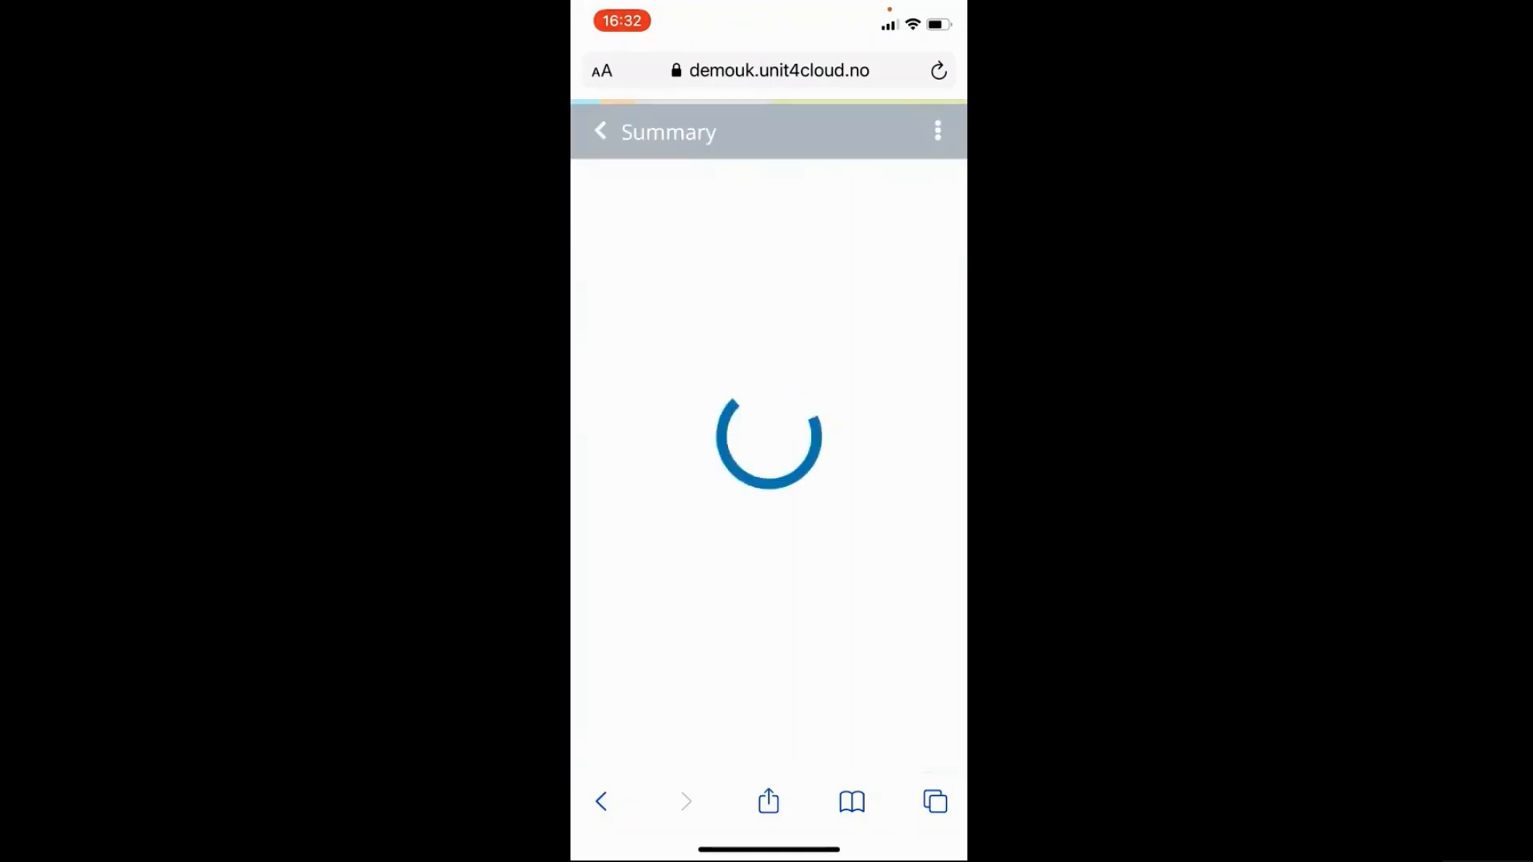
- Review the Trip to London report summary and page through its print view with the receipt image and route map
scroll(768, 423, "down", 3)
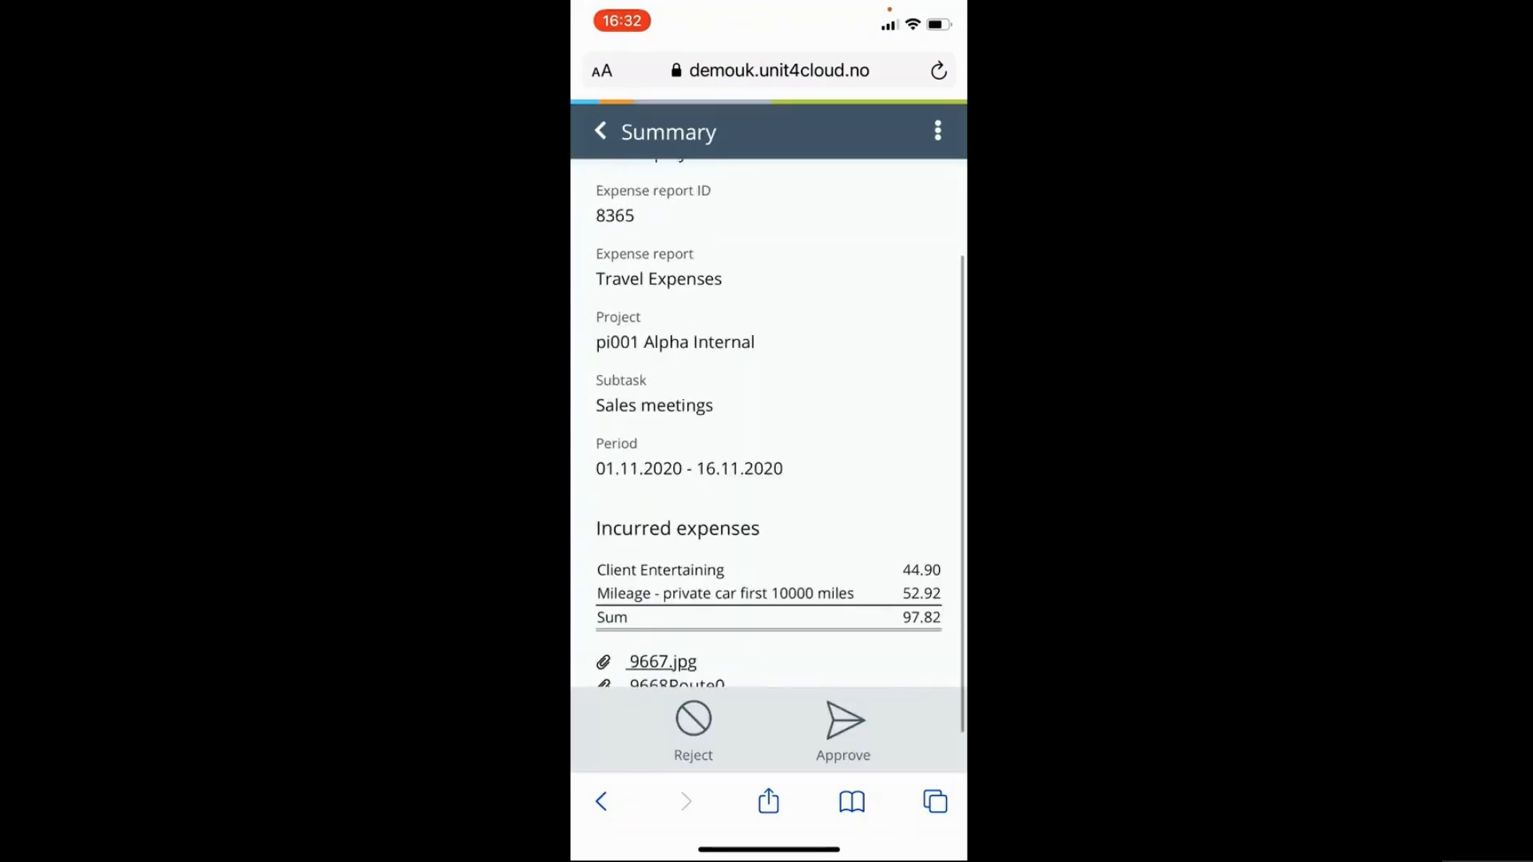
scroll(767, 423, "up", 3)
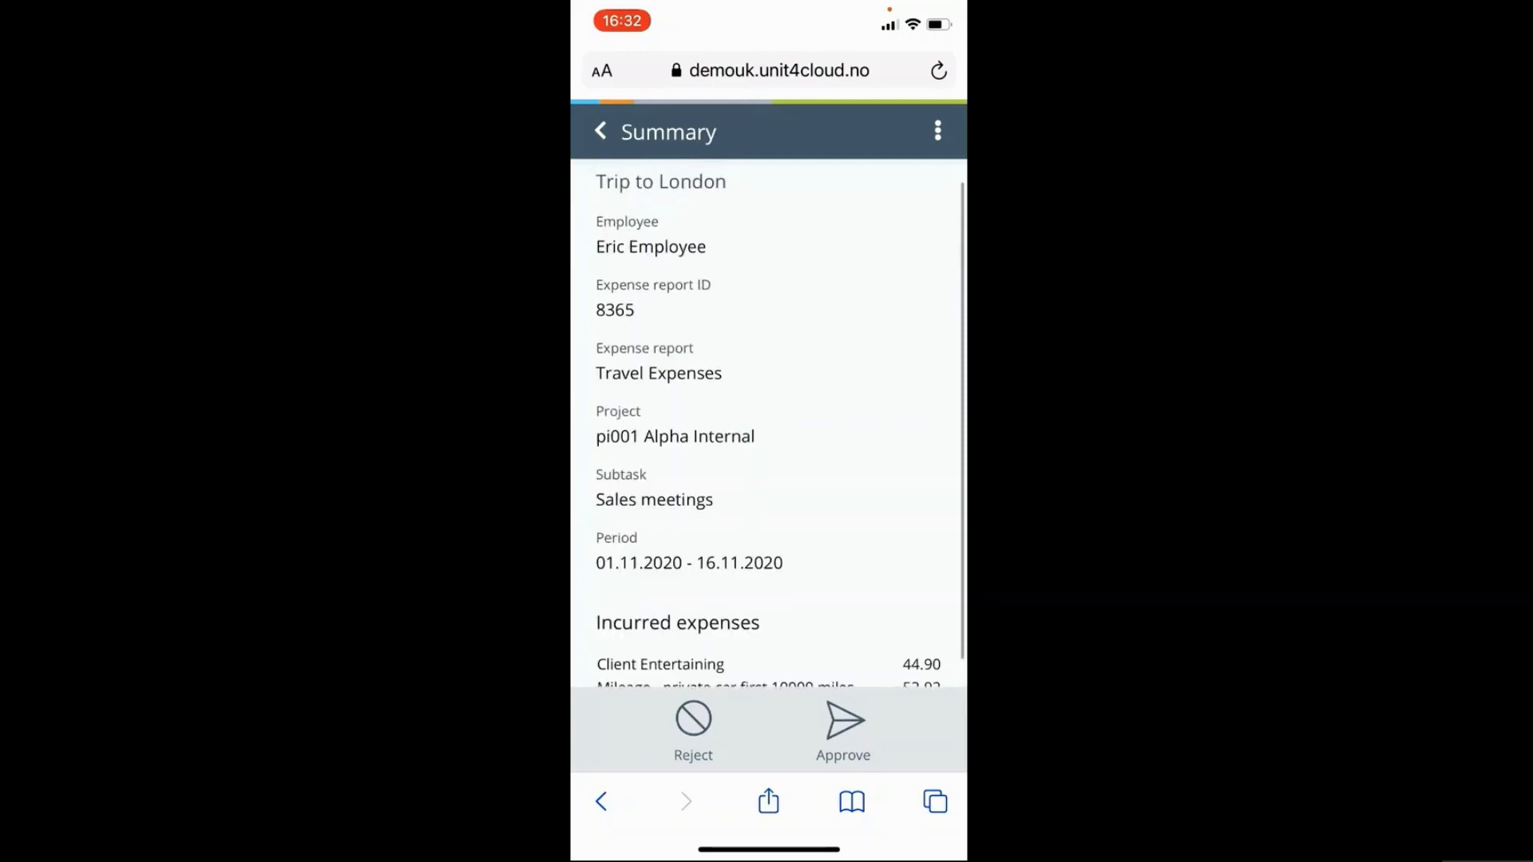
scroll(768, 424, "down", 3)
scroll(768, 423, "up", 3)
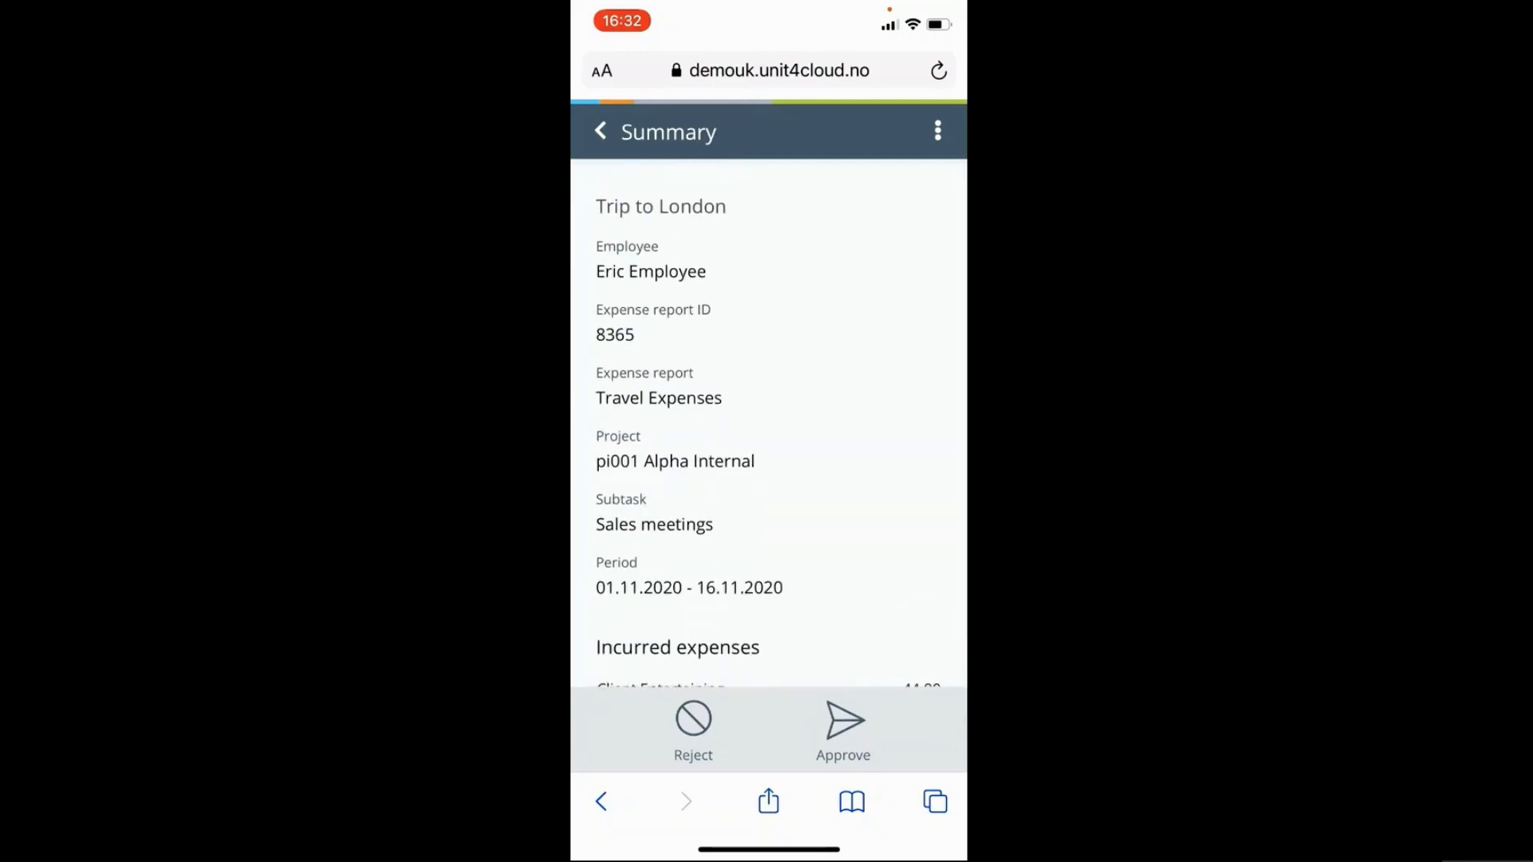
left_click(937, 130)
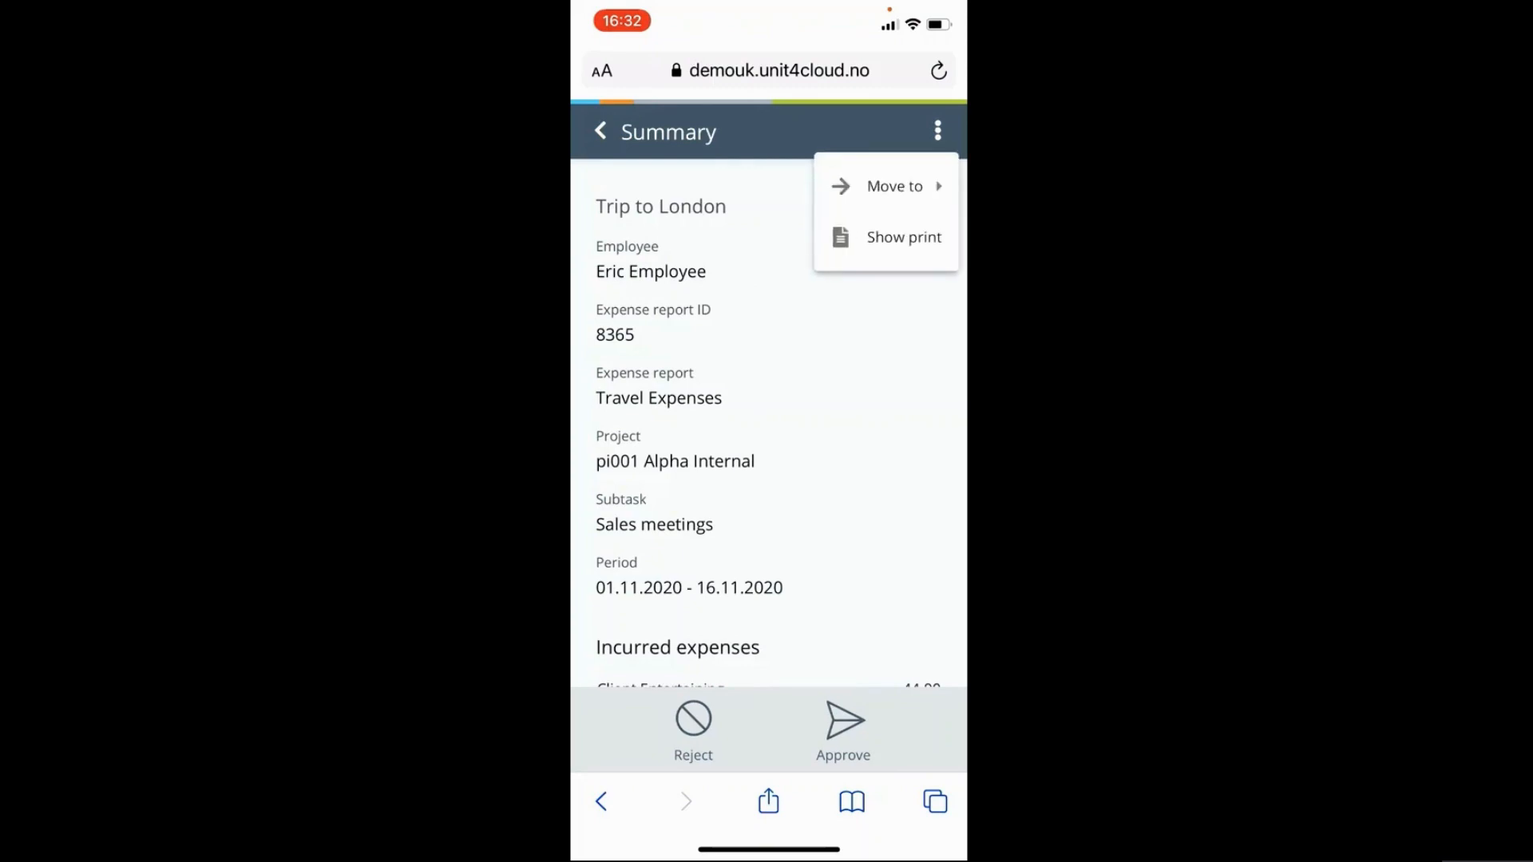
left_click(903, 237)
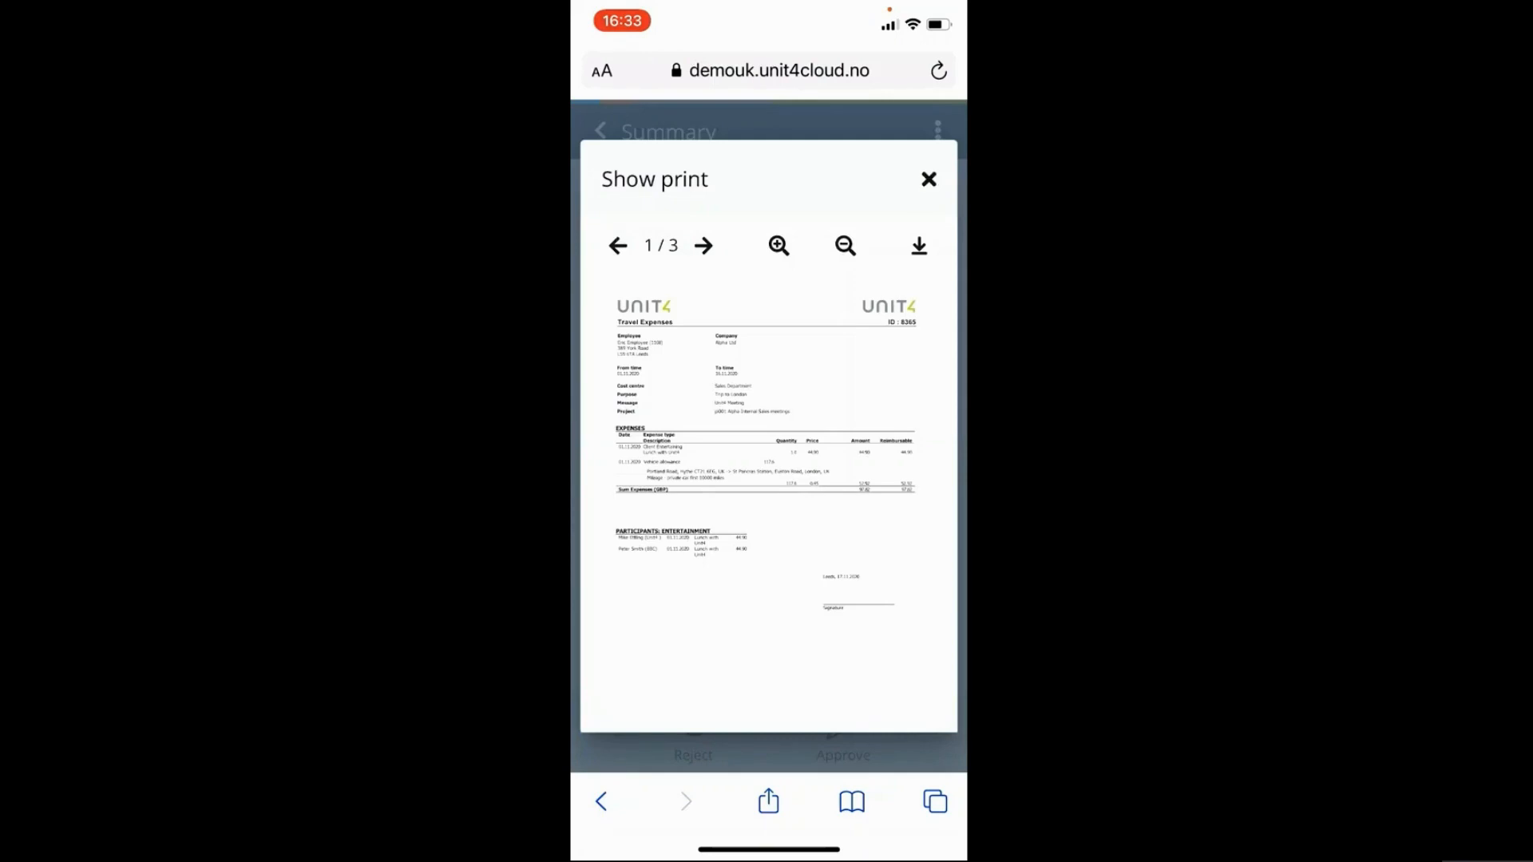
left_click(703, 246)
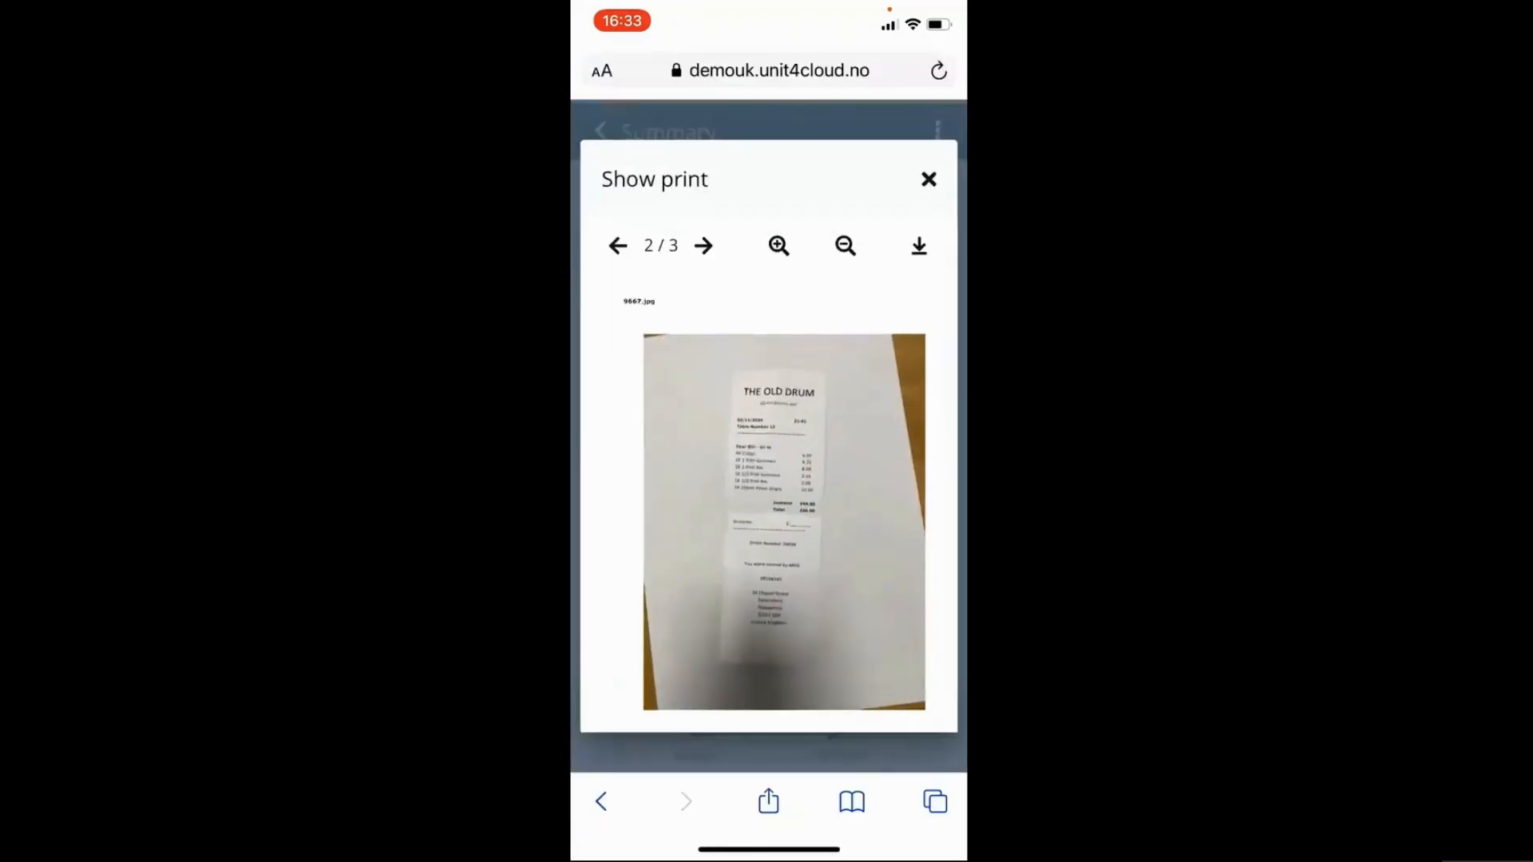
left_click(703, 246)
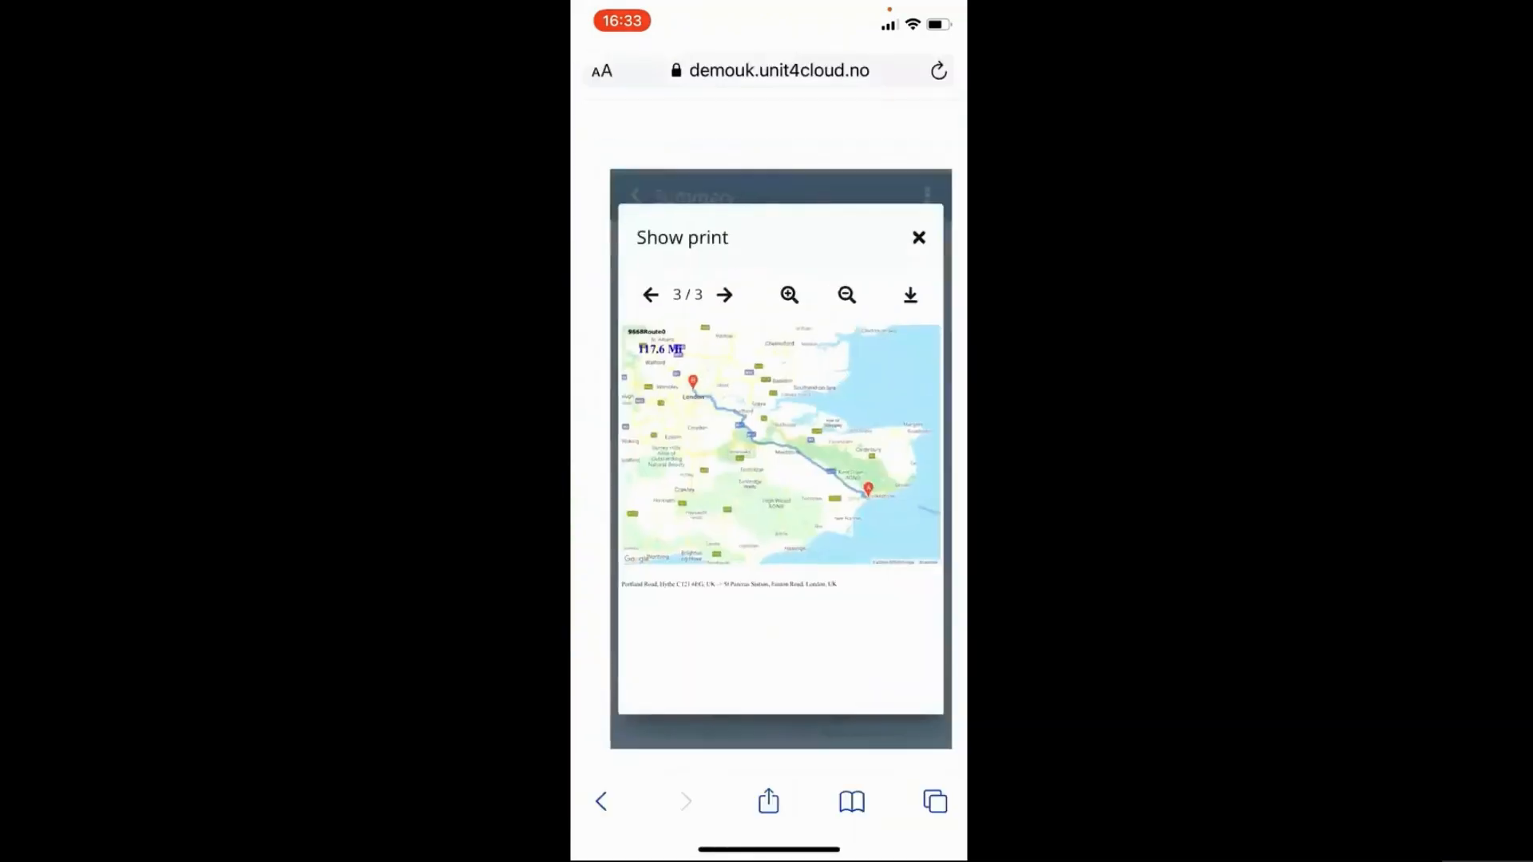
left_click(618, 245)
left_click(617, 246)
left_click(929, 179)
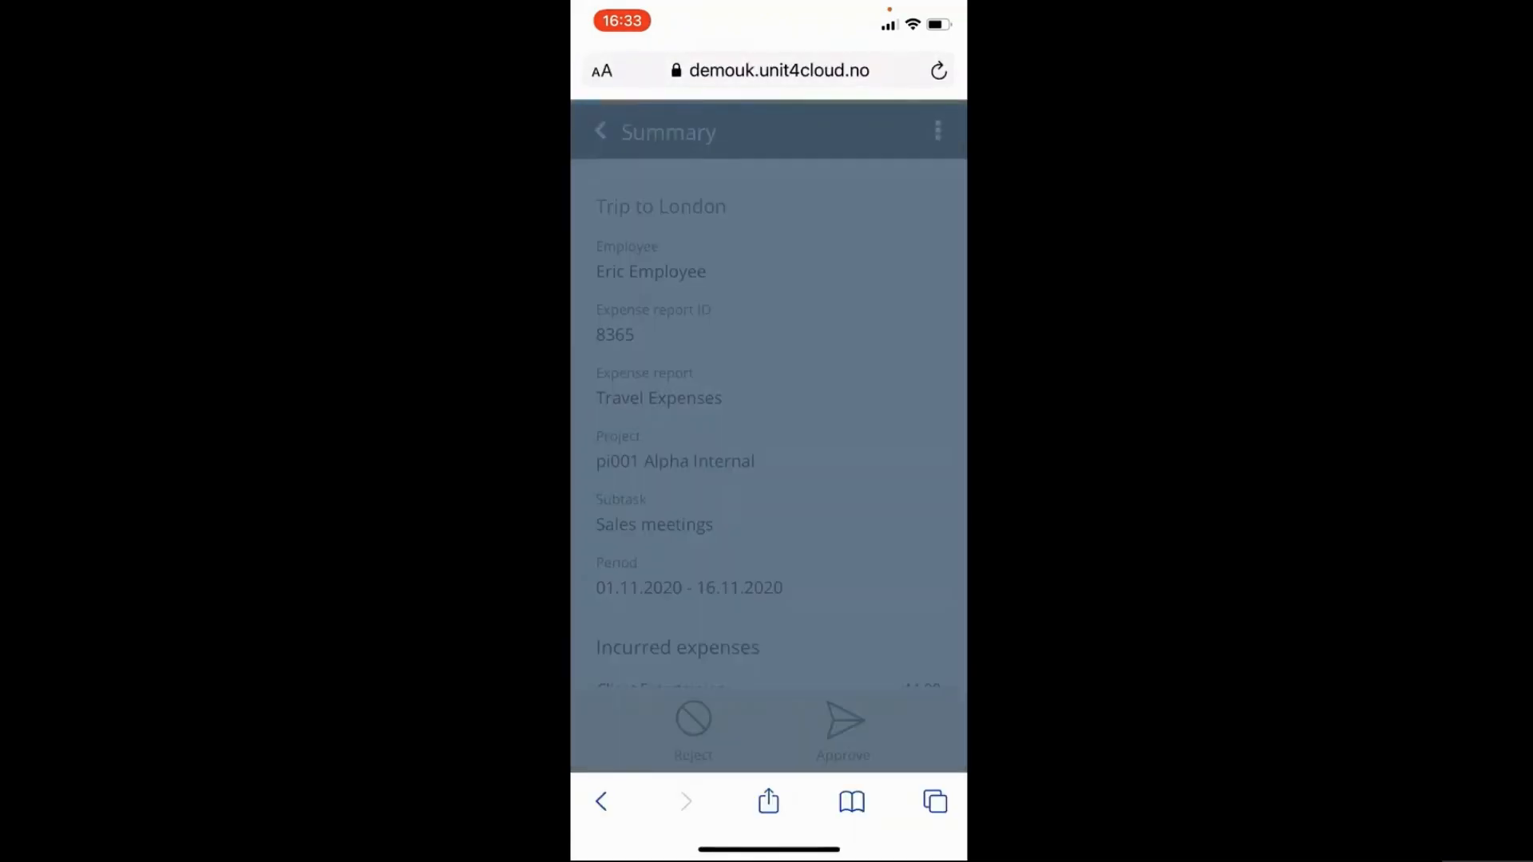
- Approve the Trip to London expense report as the department manager
scroll(768, 423, "down", 3)
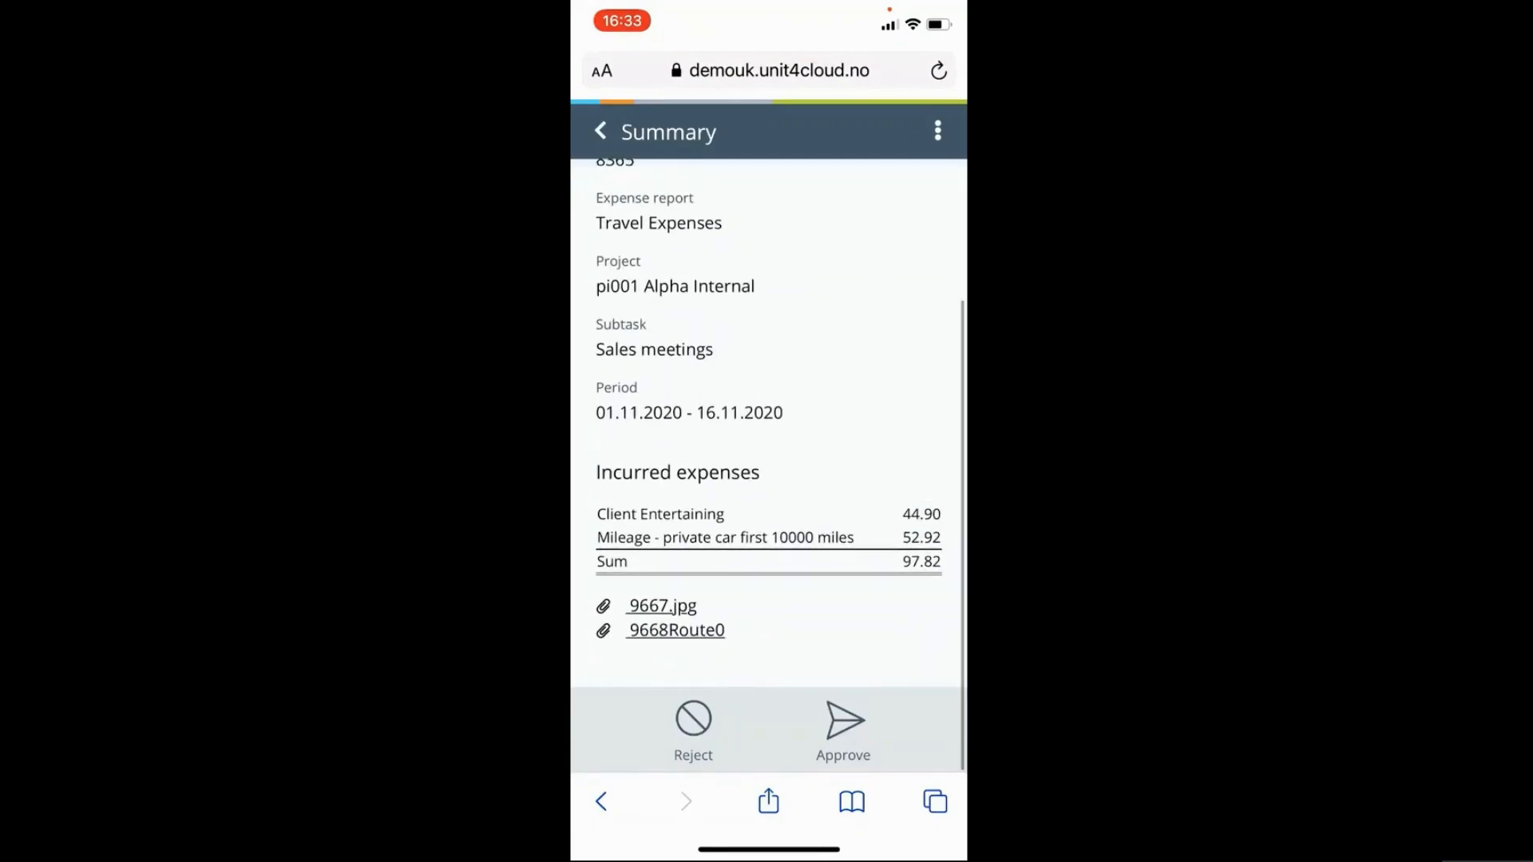
left_click(843, 728)
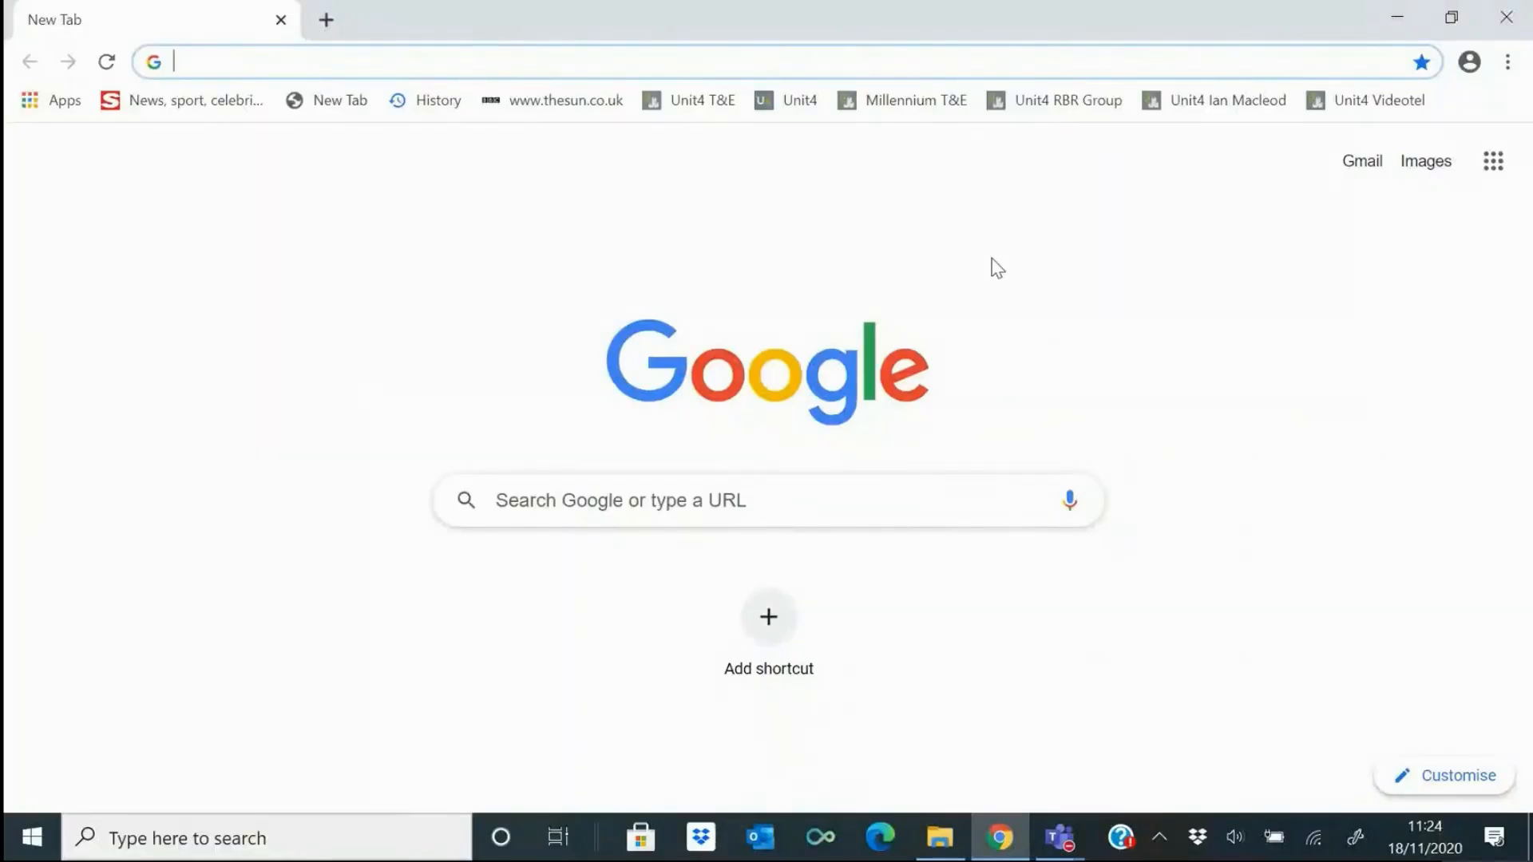
- Open Unit4 T&E in the desktop browser, log in with the finance account password, and show the Approve - Finance page
left_click(696, 104)
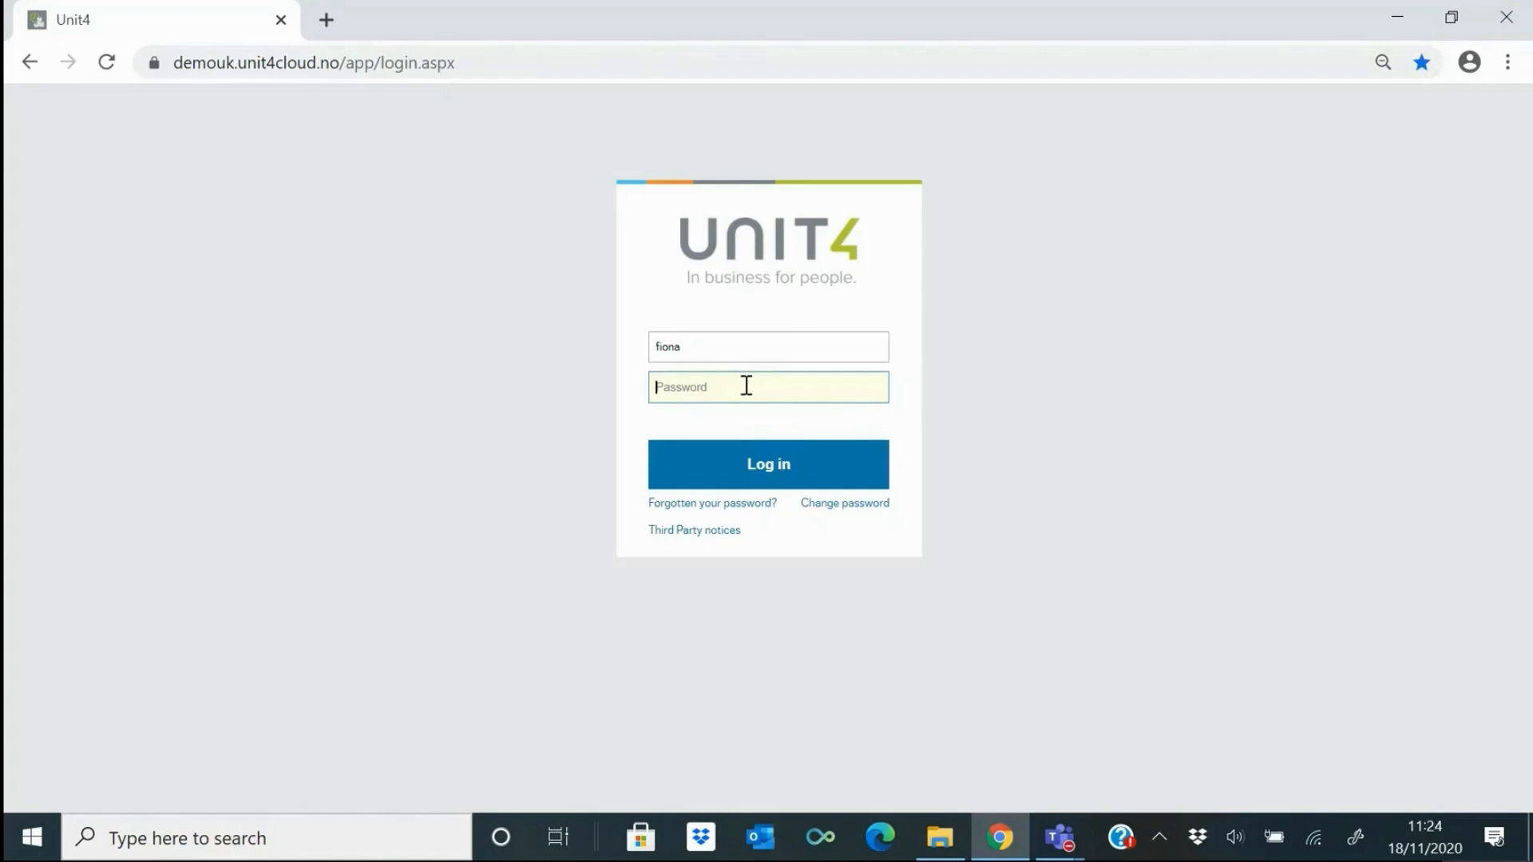
type("p")
key("Return")
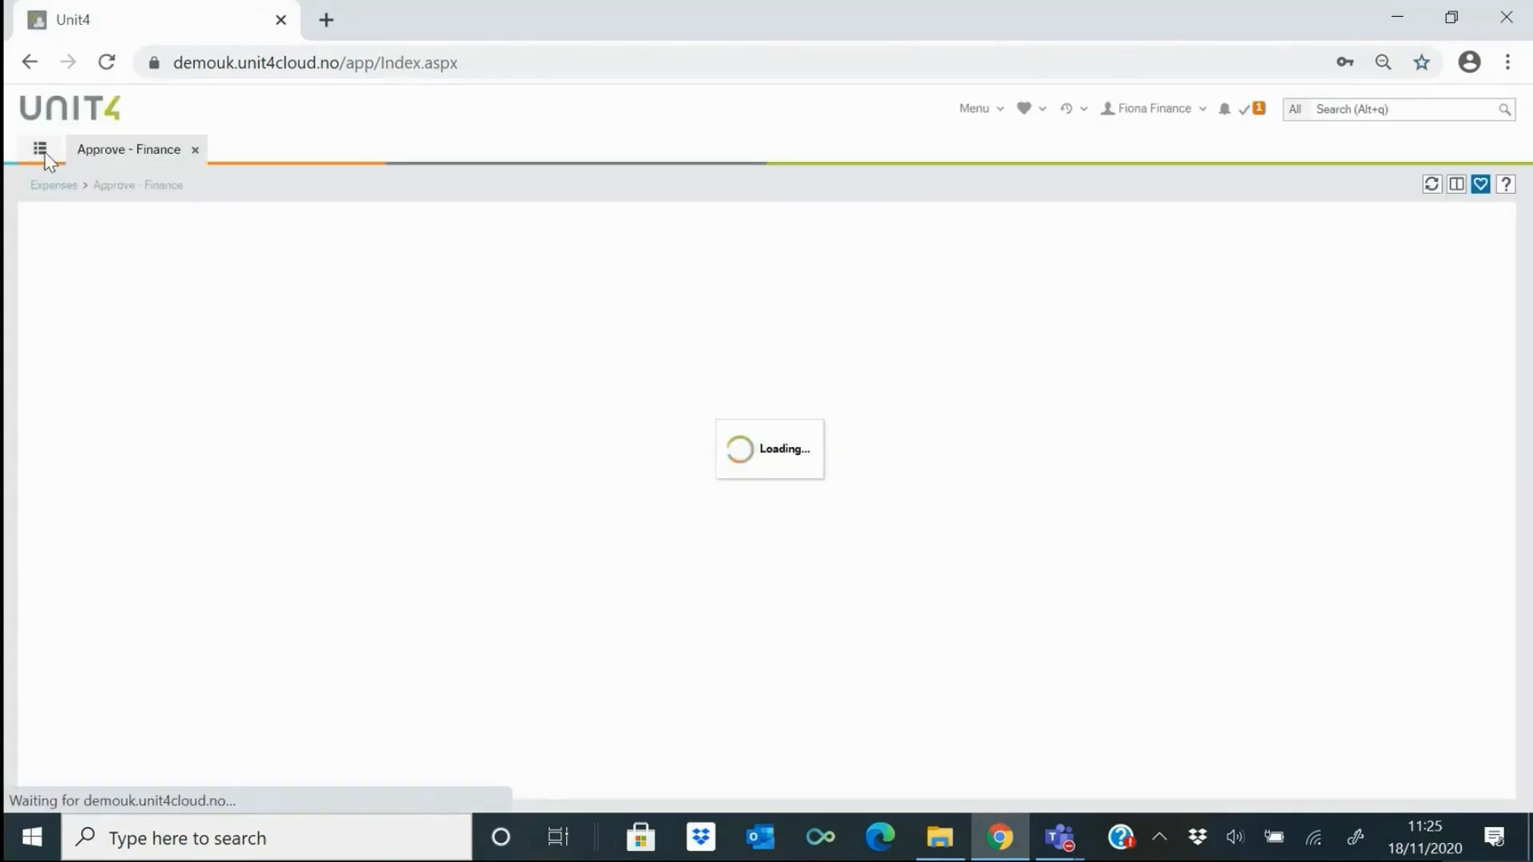
left_click(40, 153)
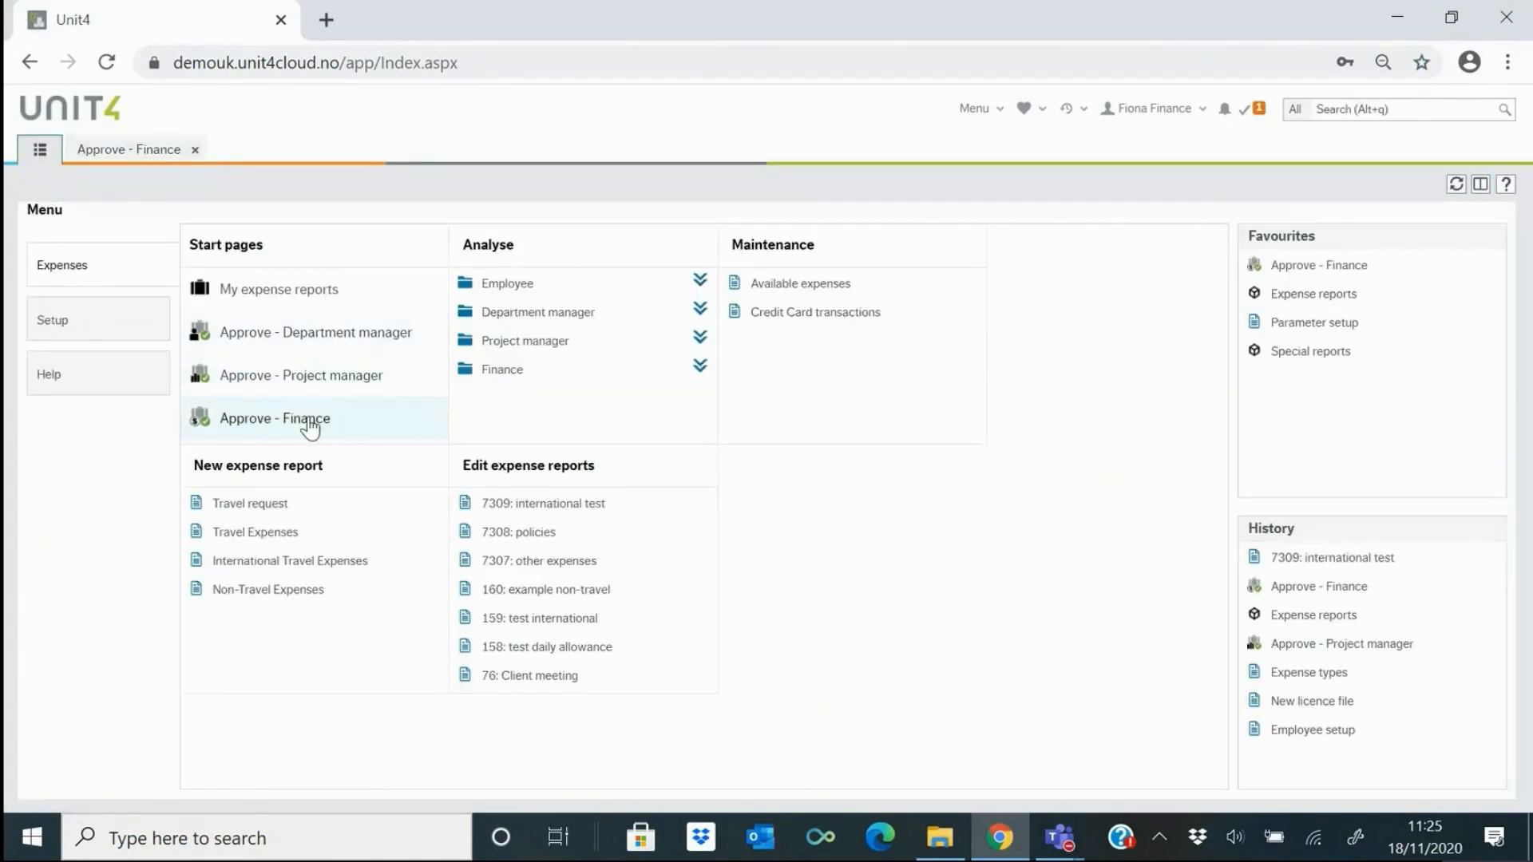
left_click(143, 162)
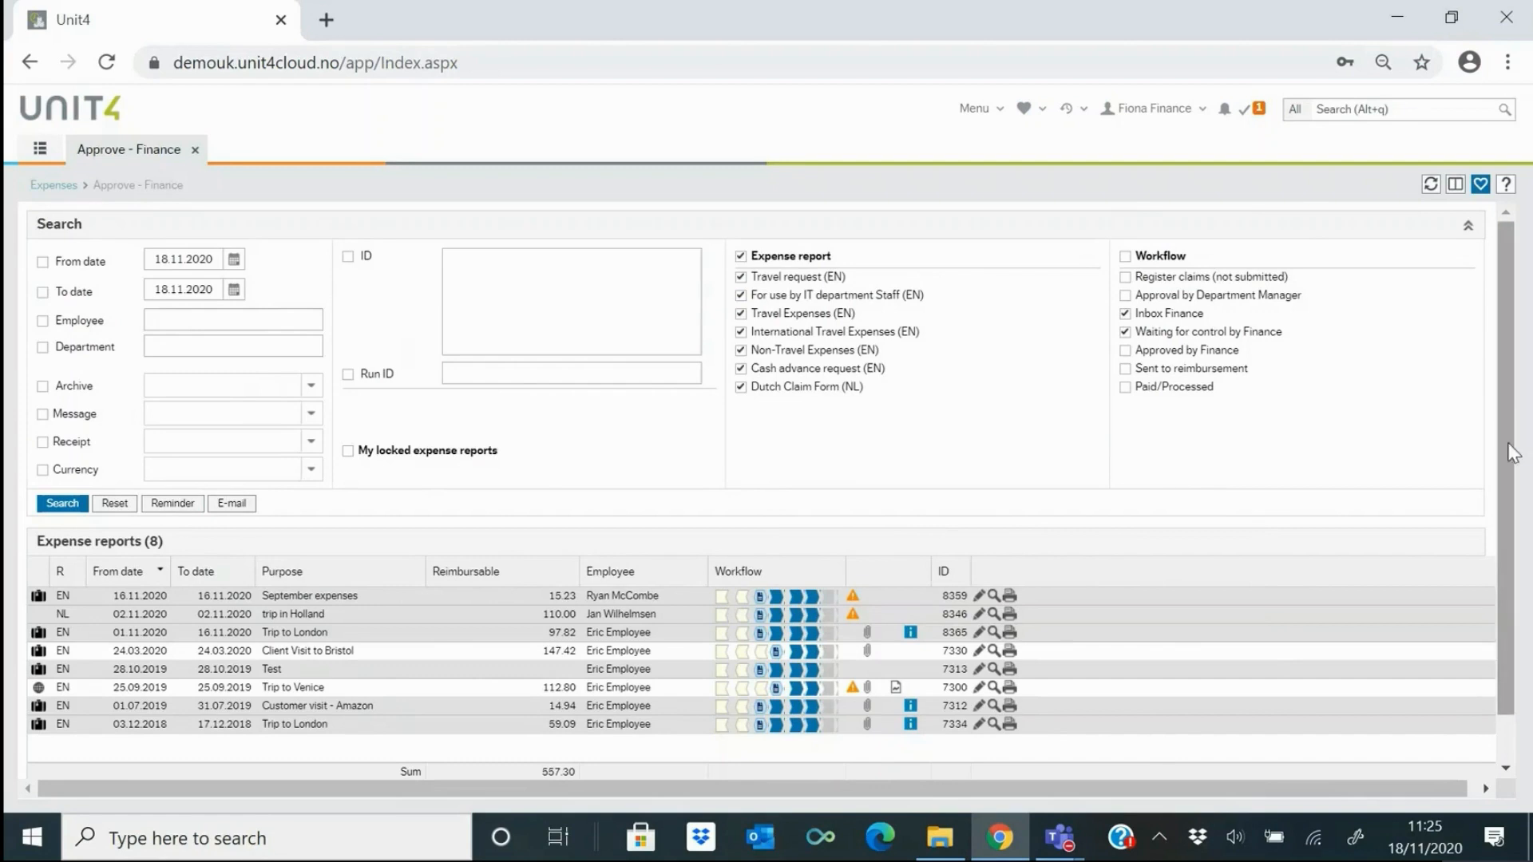
- Preview the Trip to London report dated 01.11.2020, look at the following report's preview, and close the preview
left_click_drag(1502, 452, 1497, 496)
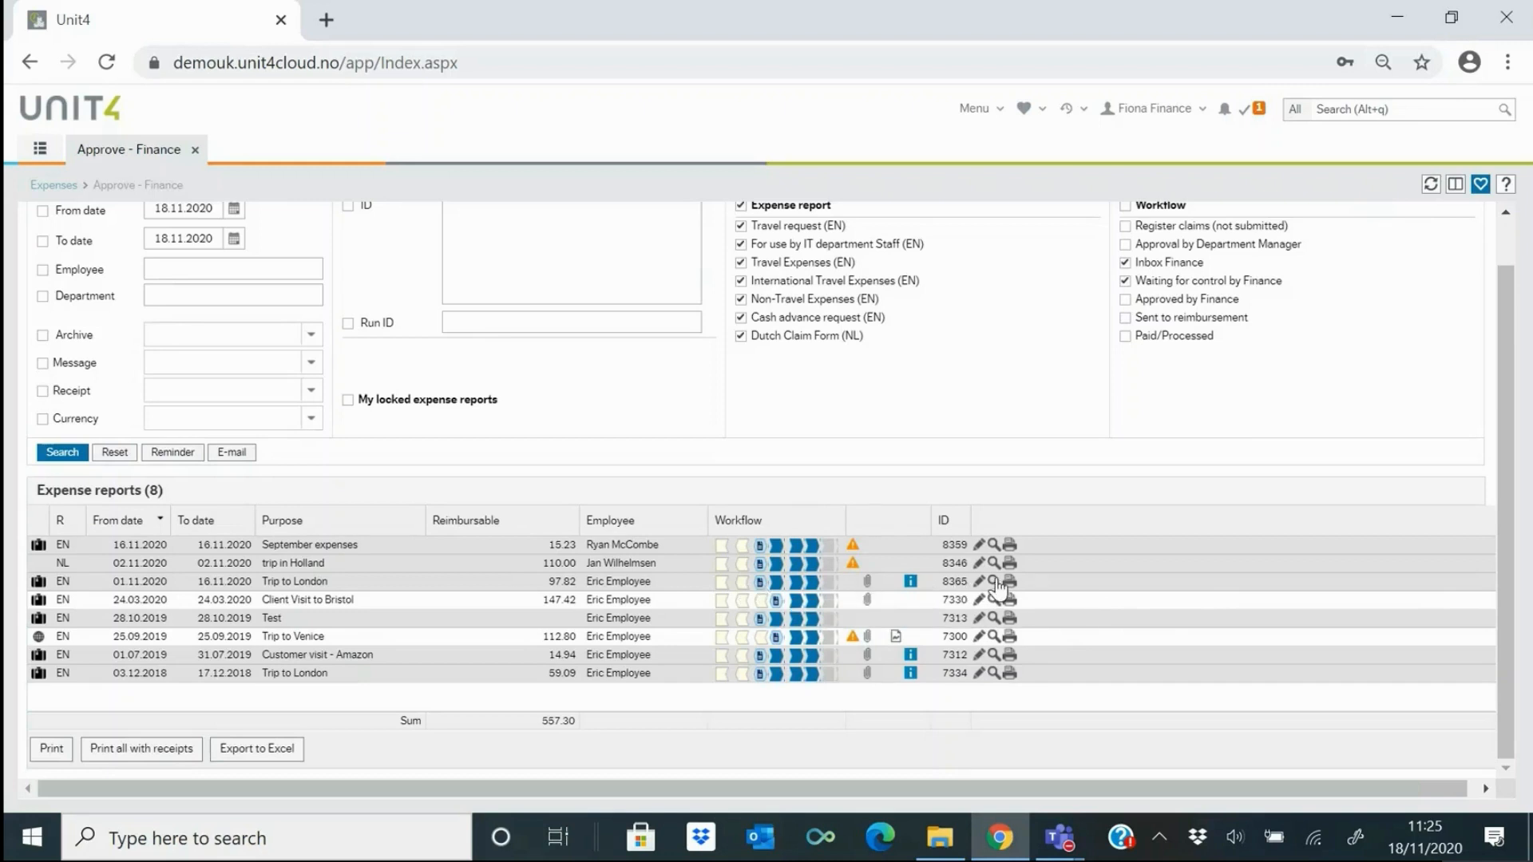
left_click(993, 584)
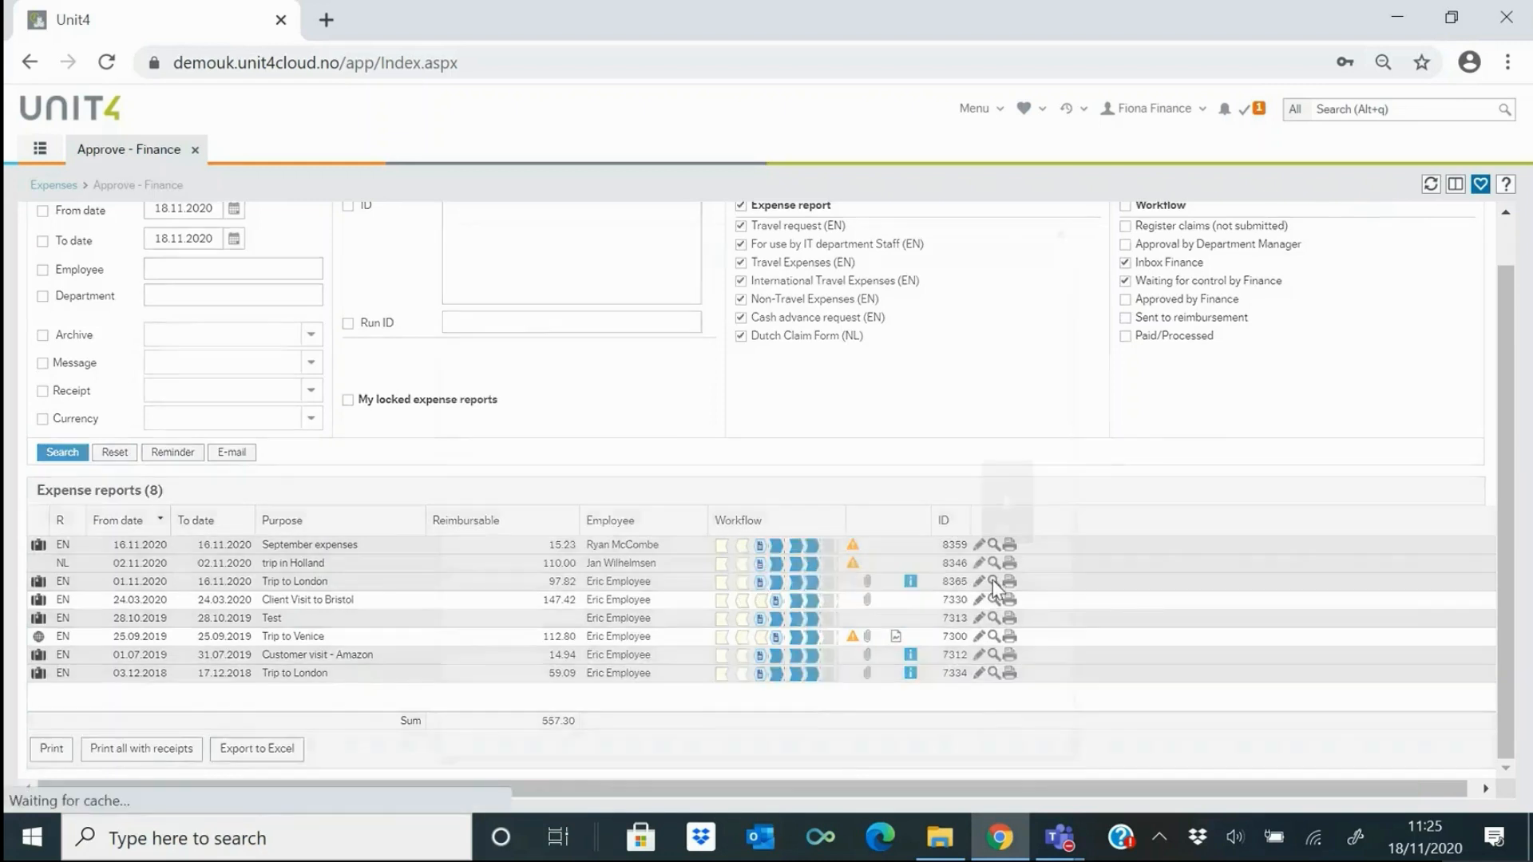
mouse_move(1050, 576)
left_mouse_down()
mouse_move(1052, 662)
mouse_move(1051, 639)
left_mouse_up()
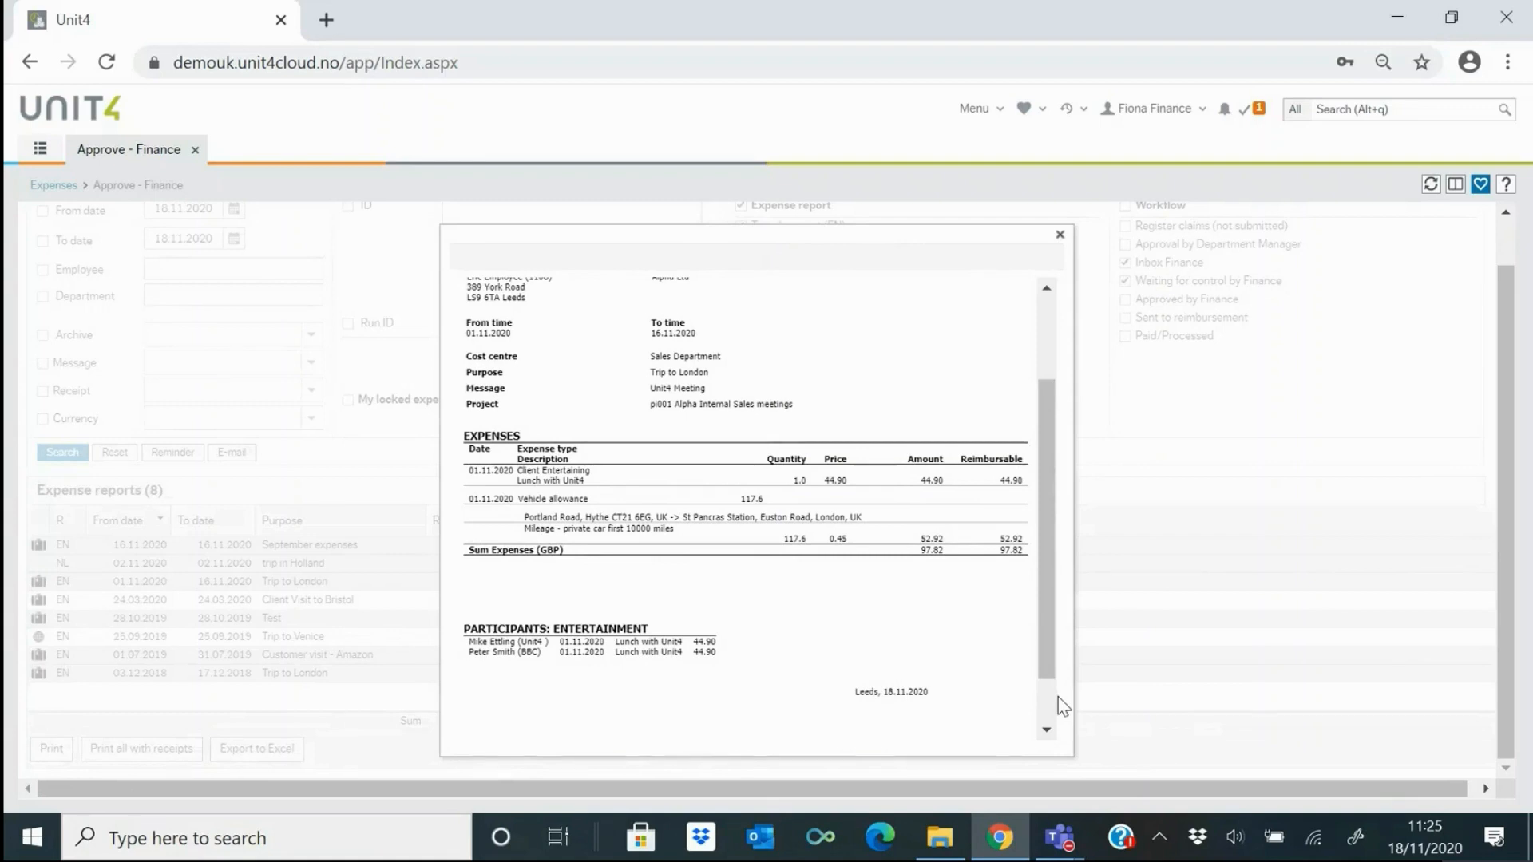
left_click(1007, 501)
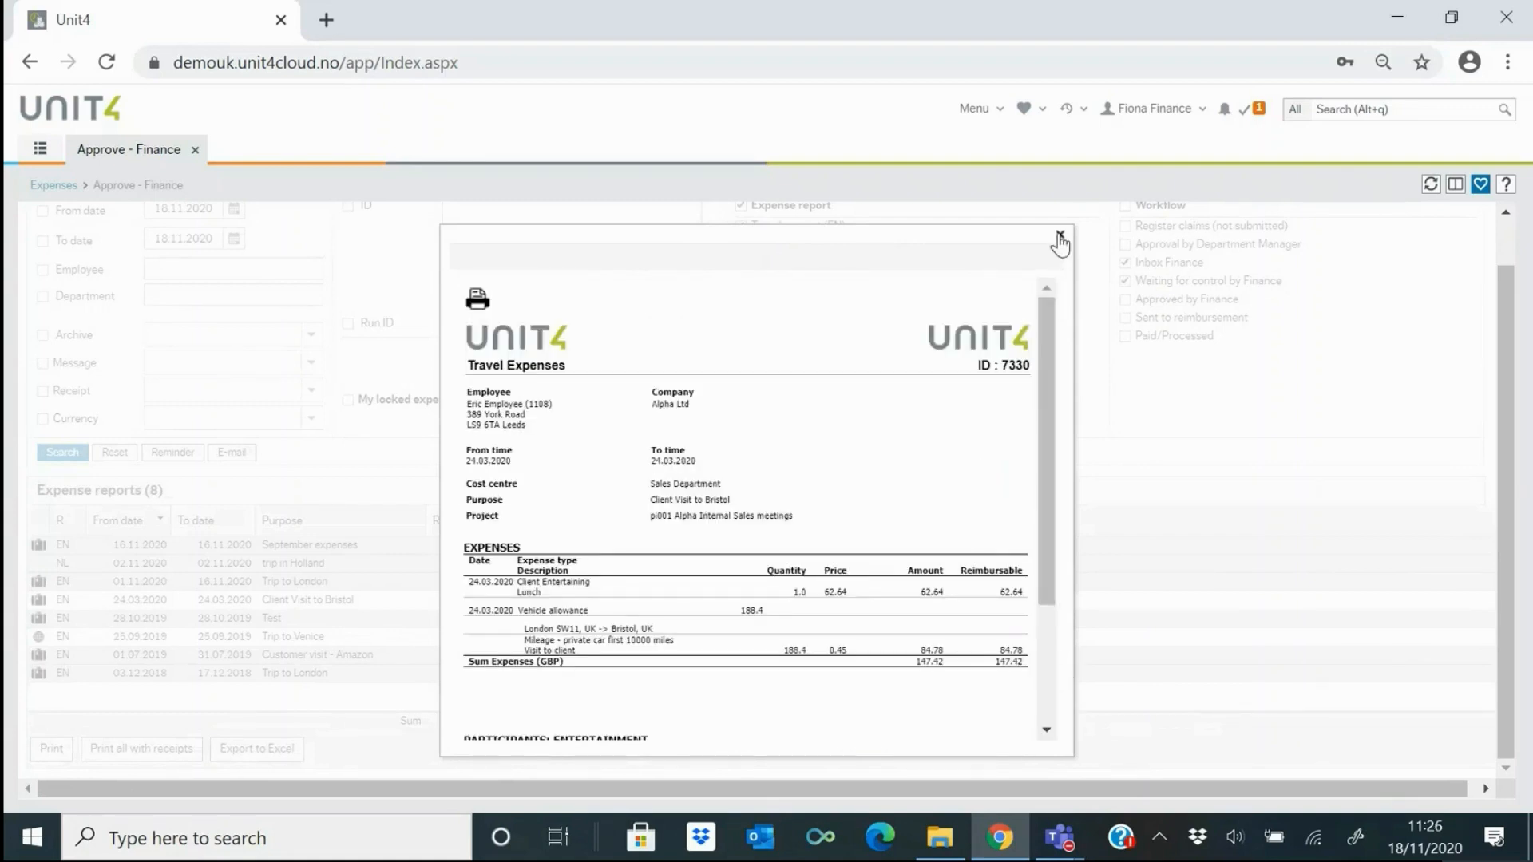
left_click(1060, 237)
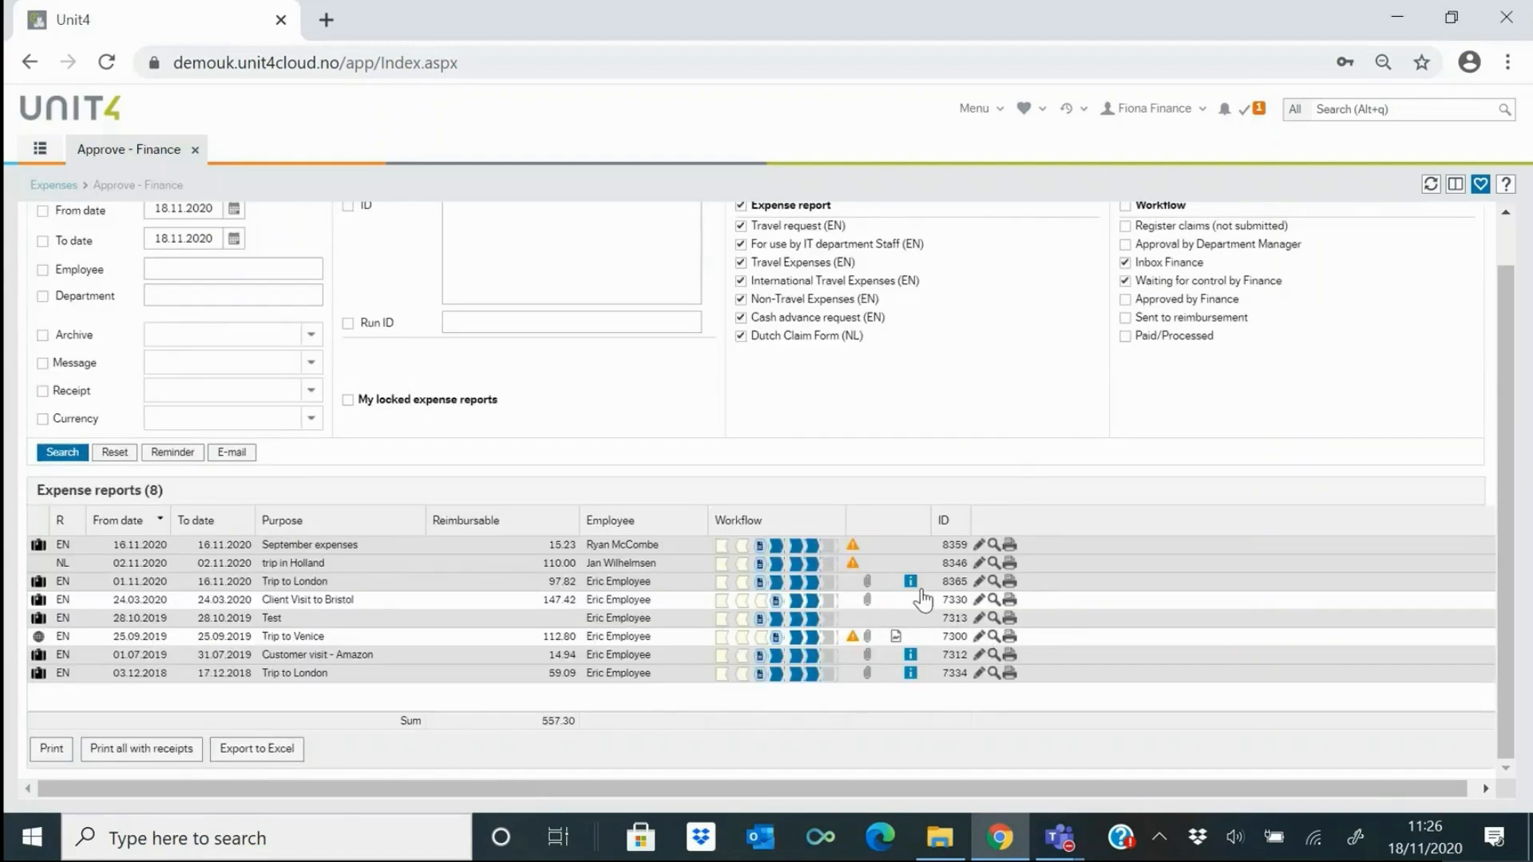
- Read the message on the November Trip to London report and the warning on the trip in Holland report
left_click(911, 585)
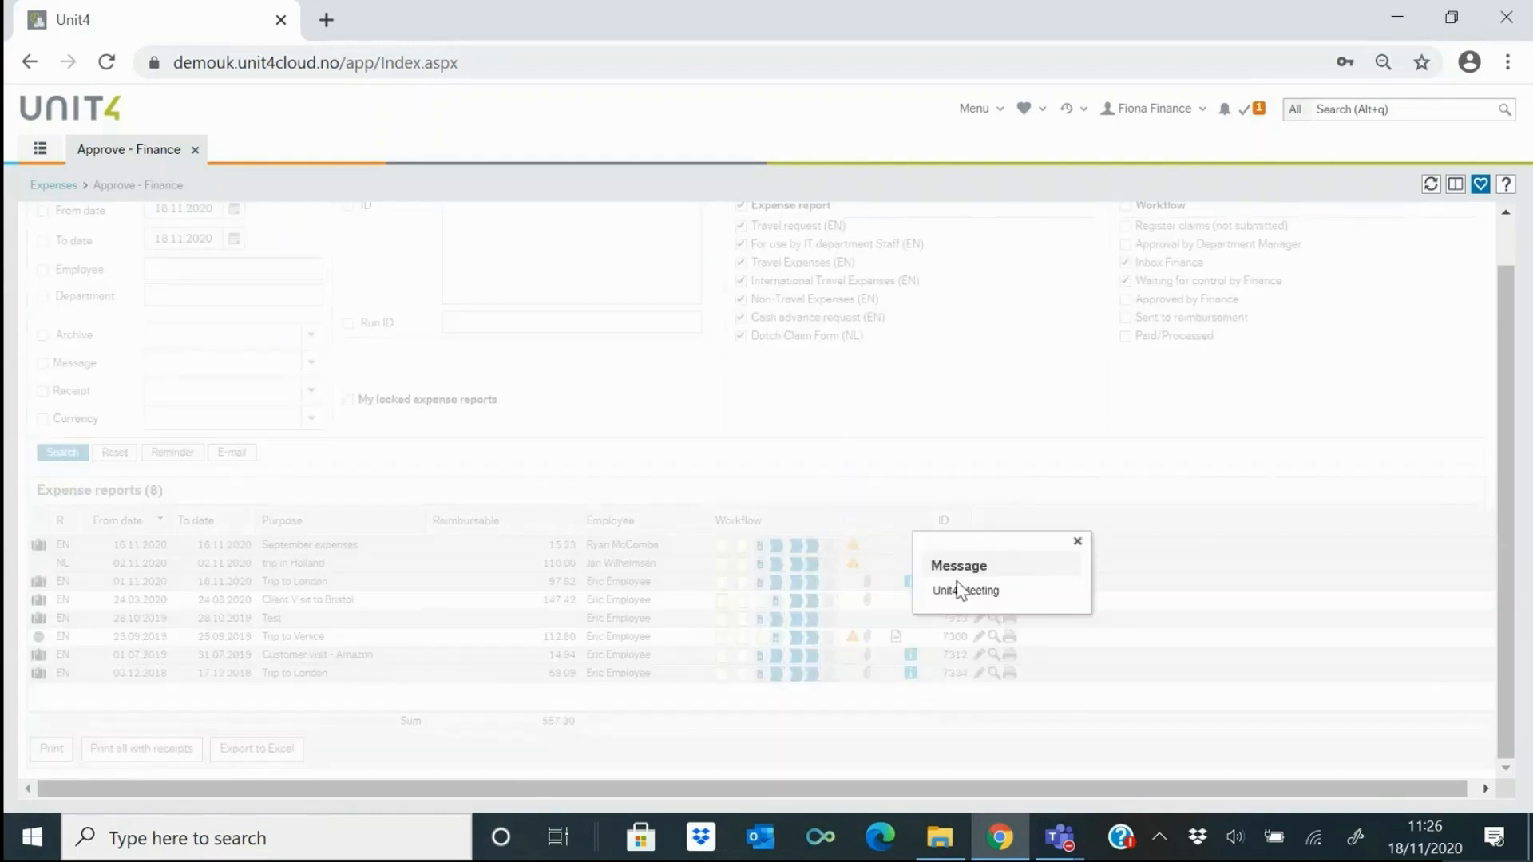
left_click(1077, 542)
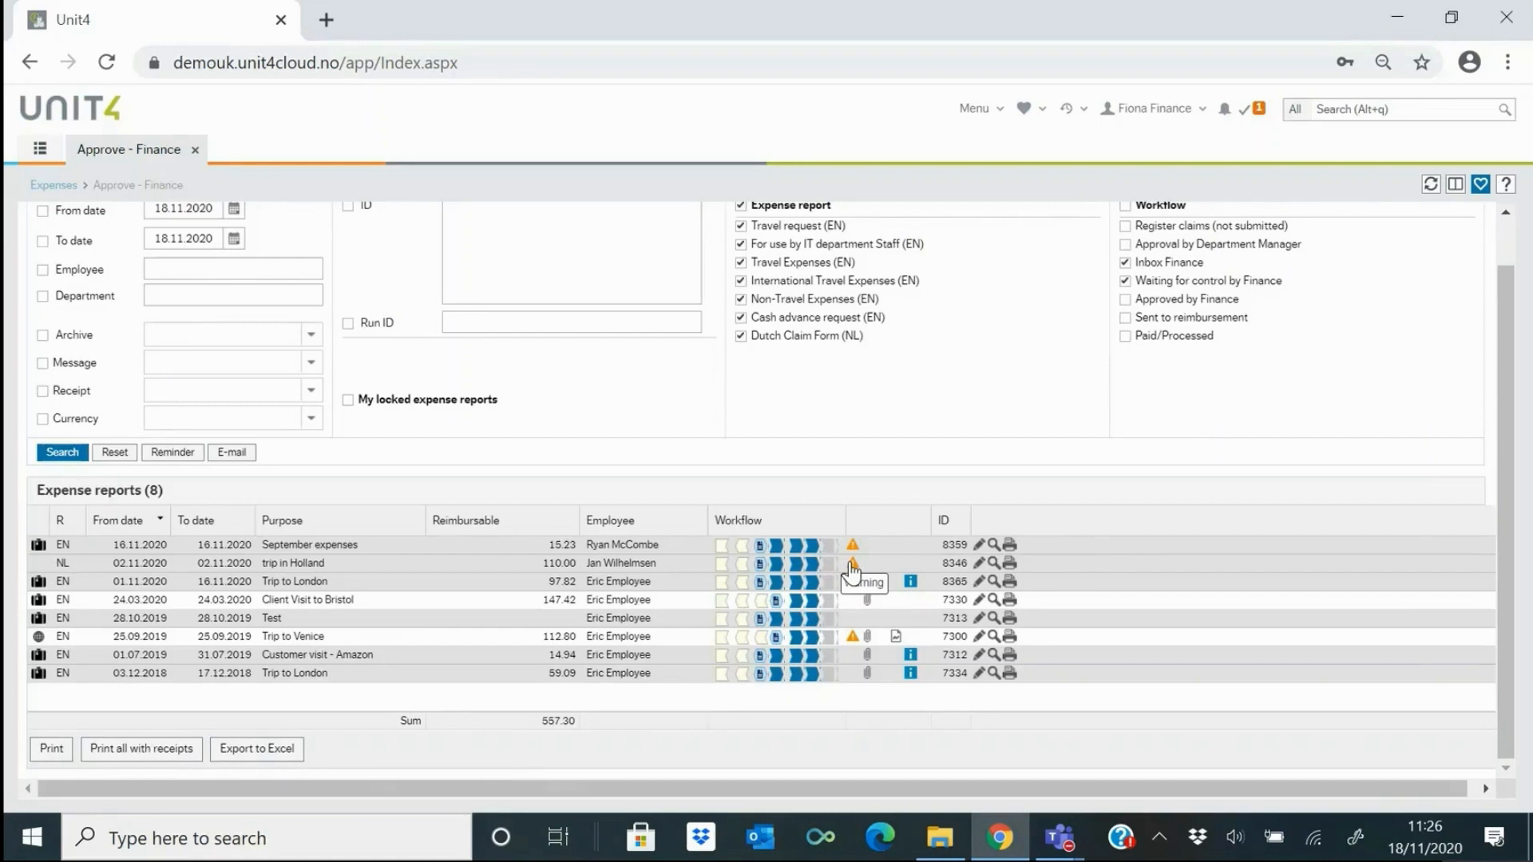
left_click(852, 565)
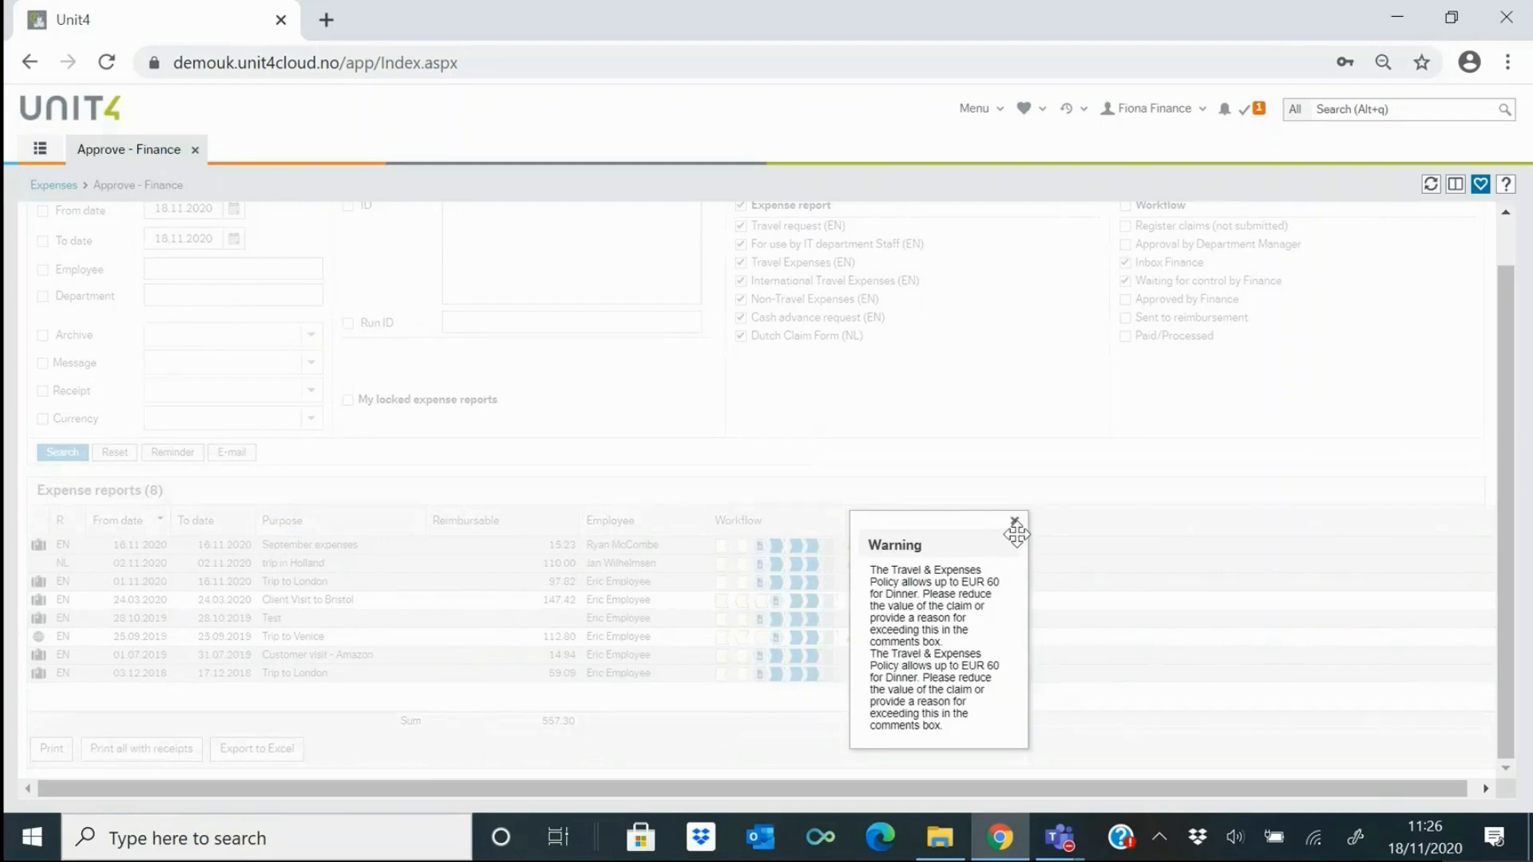
left_click(1014, 522)
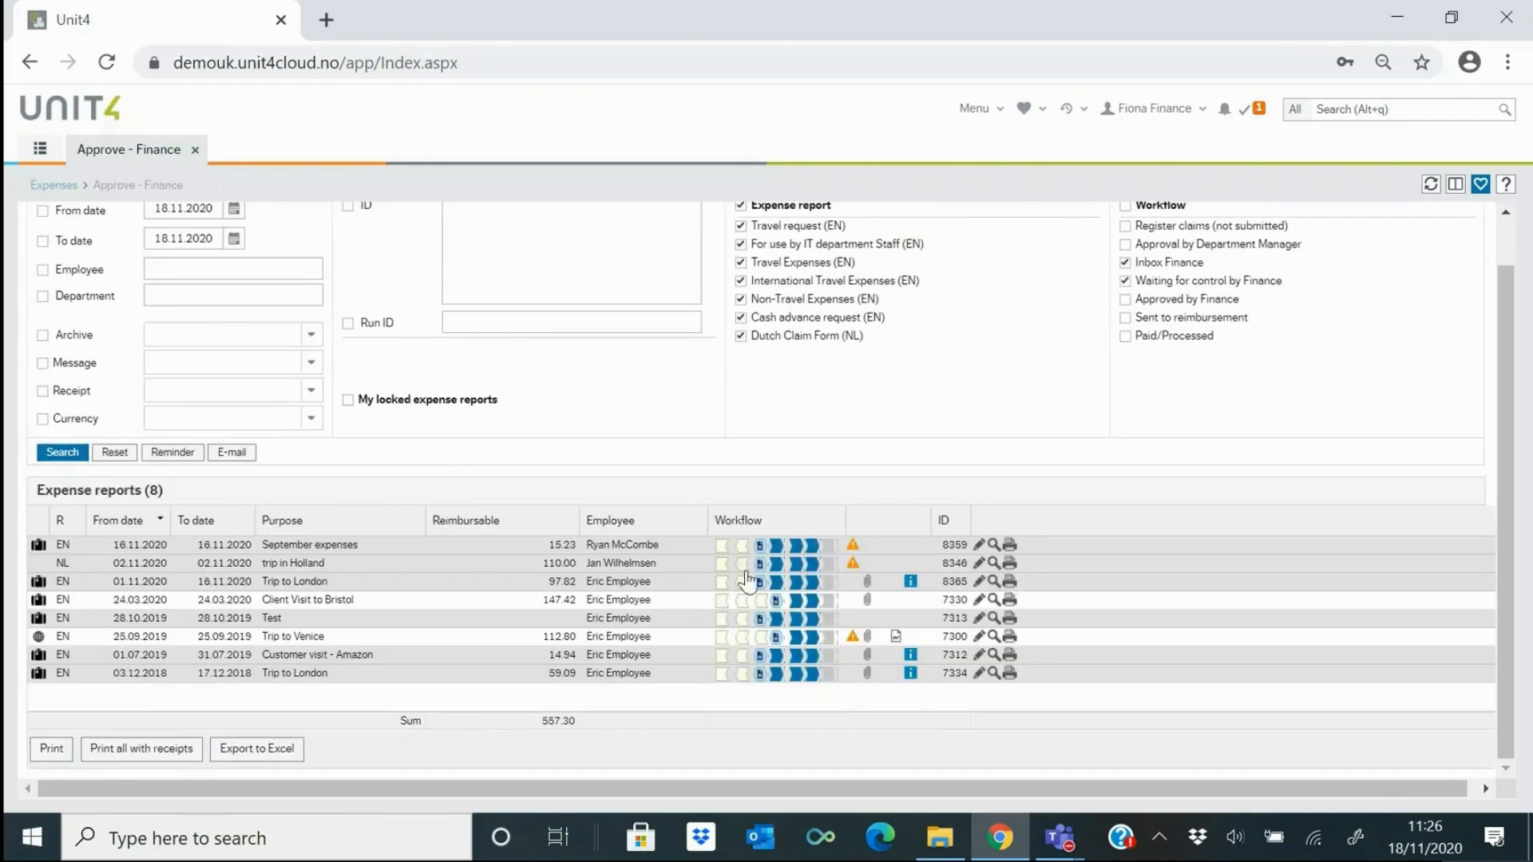
- Open the Trip to London report dated 01.11.2020 and print it with receipt
mouse_move(762, 571)
left_click(546, 587)
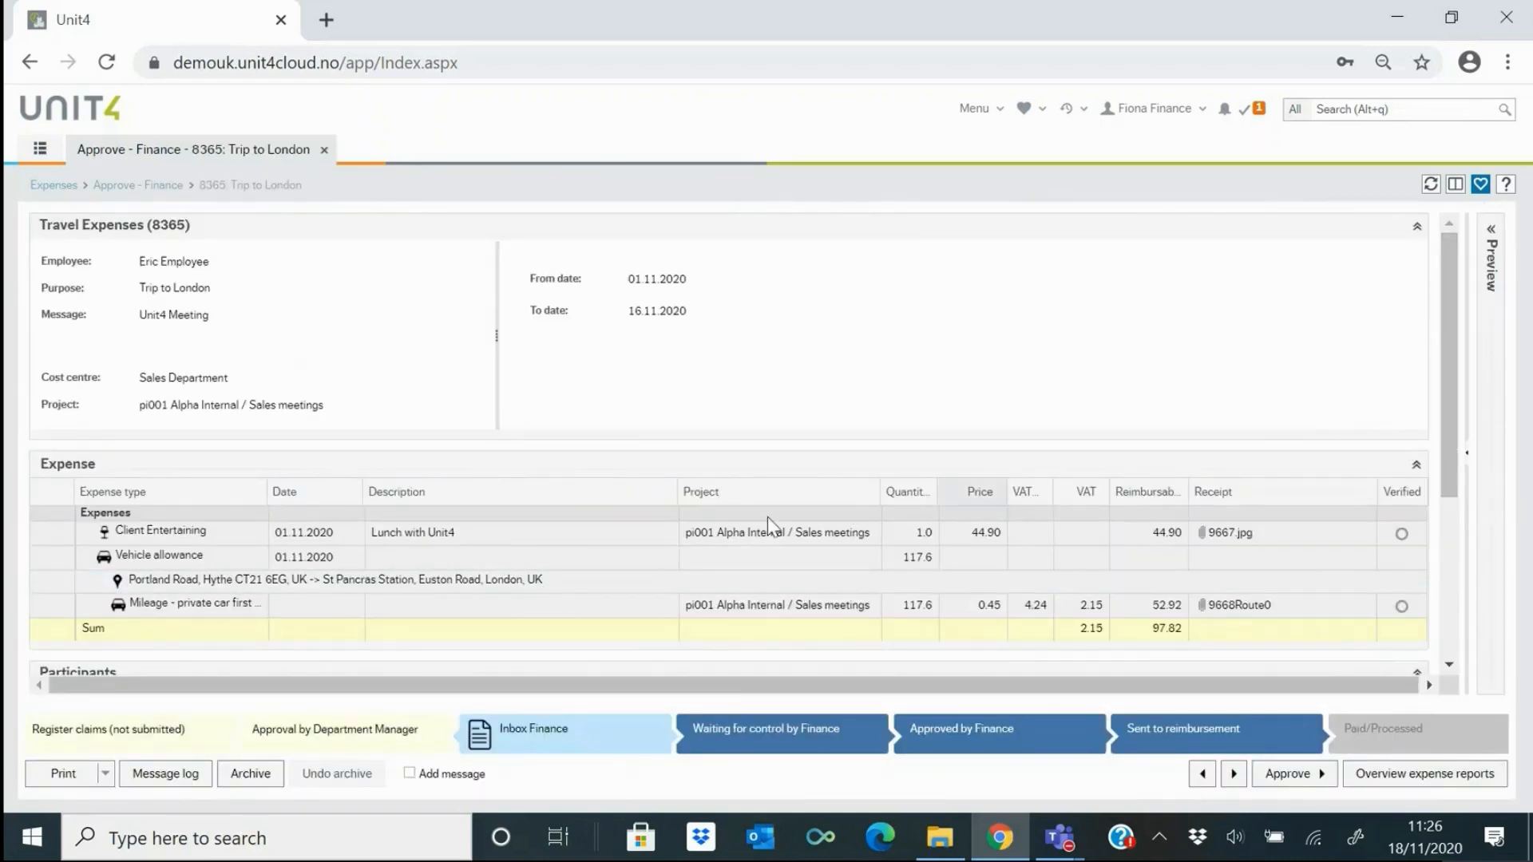
left_click(104, 774)
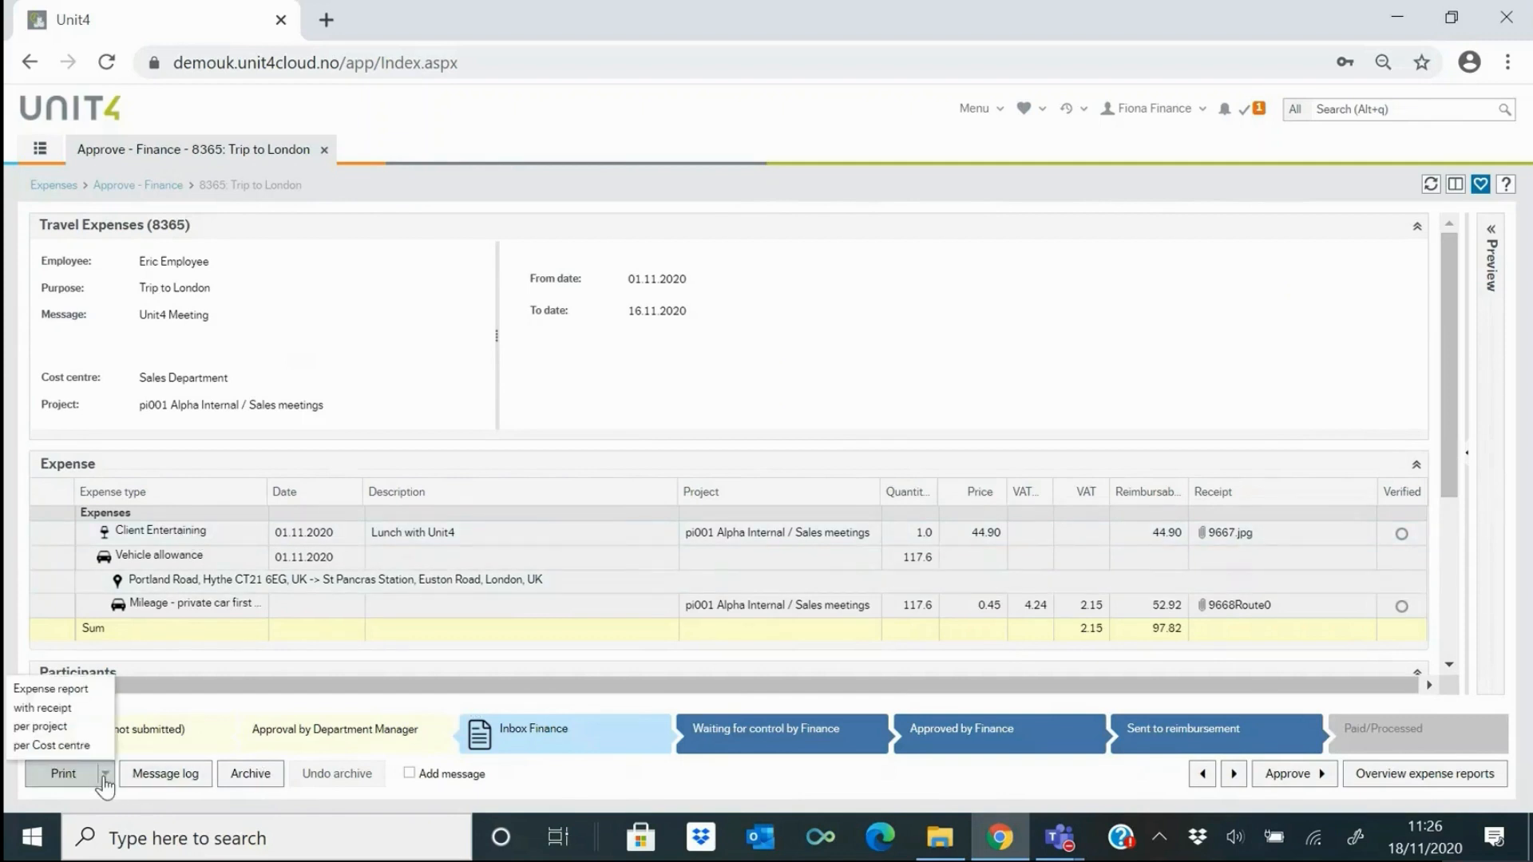
left_click(78, 708)
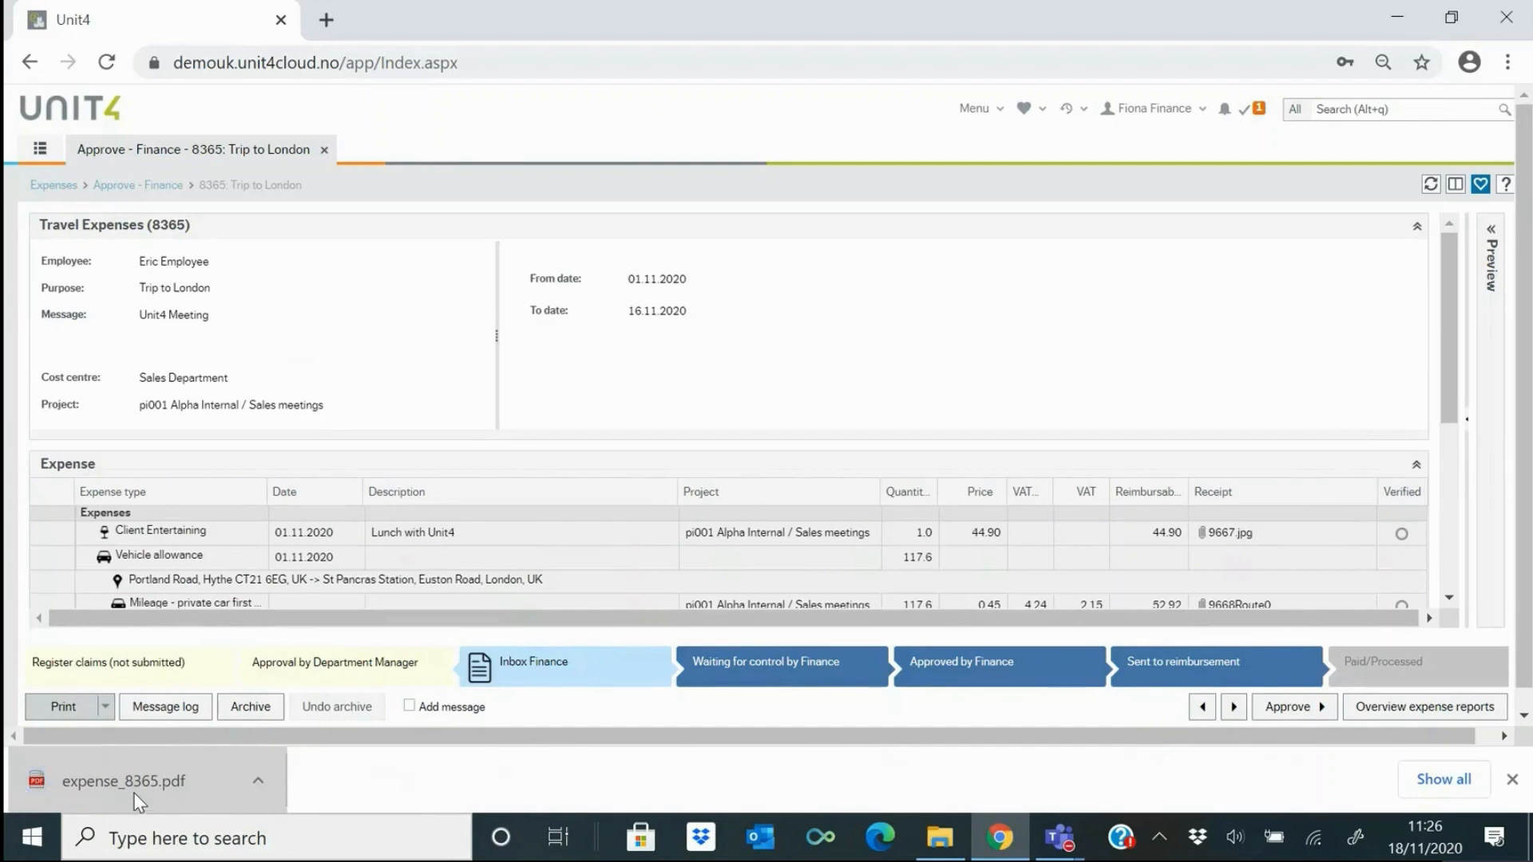
- Open expense_8365.pdf, examine the expense listing, receipt image and mileage route map, and close the file
left_click(138, 800)
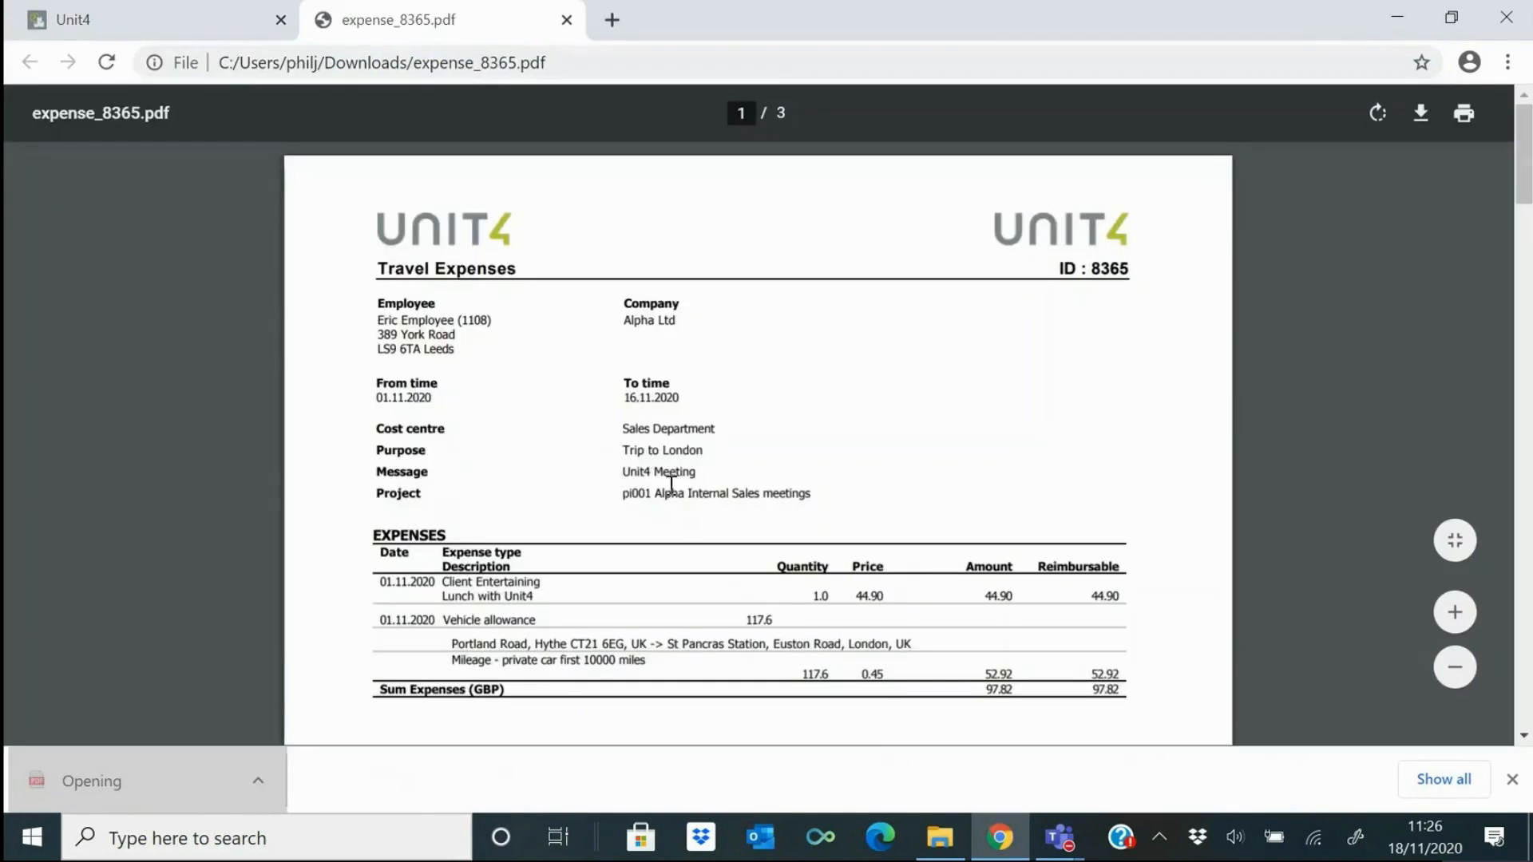
scroll(923, 438, "down", 5)
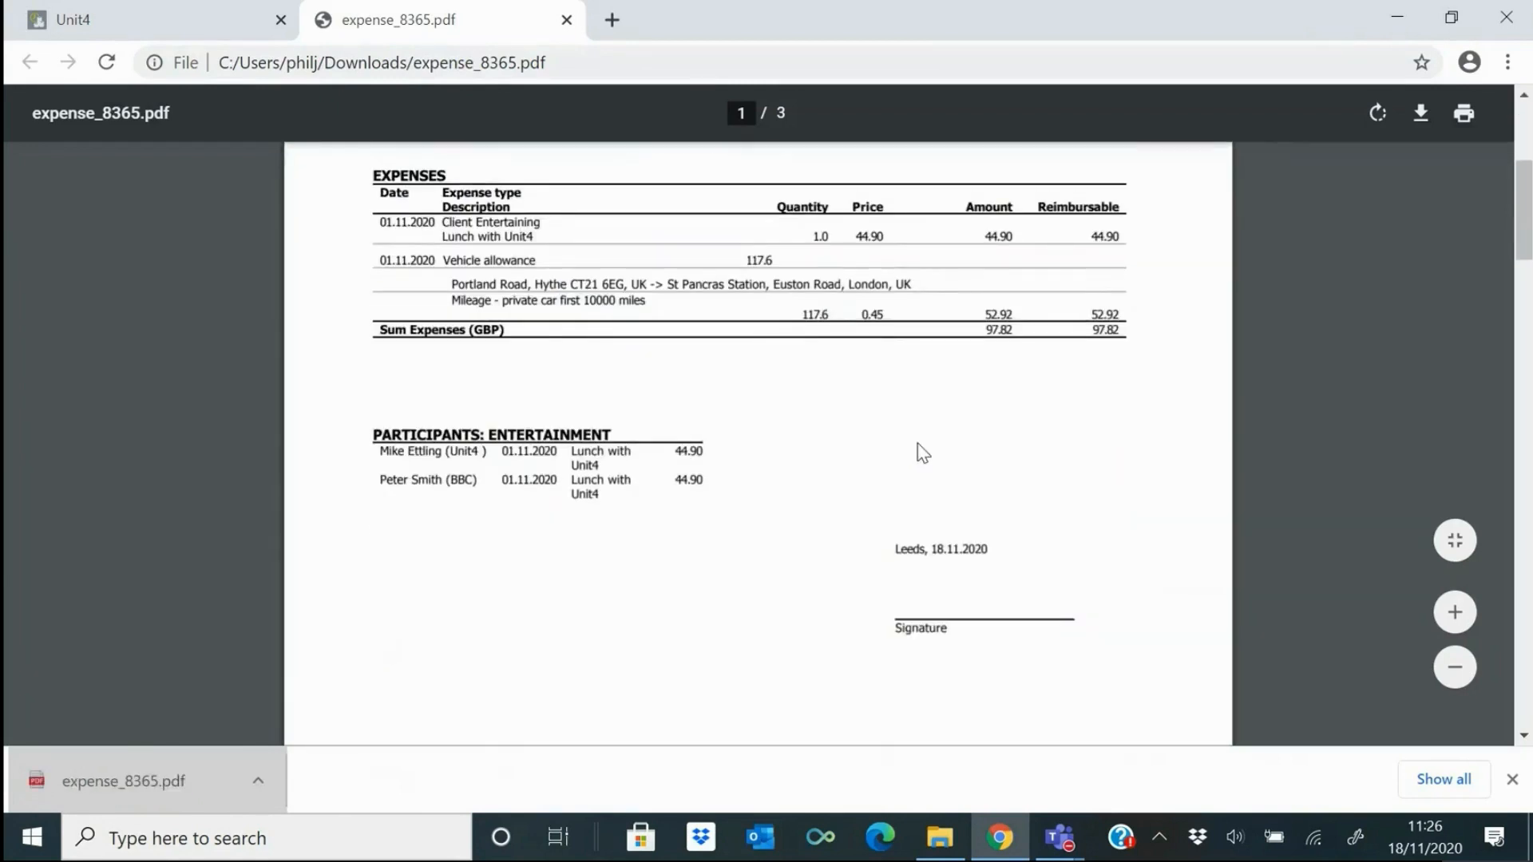
scroll(918, 449, "down", 4)
scroll(918, 449, "down", 6)
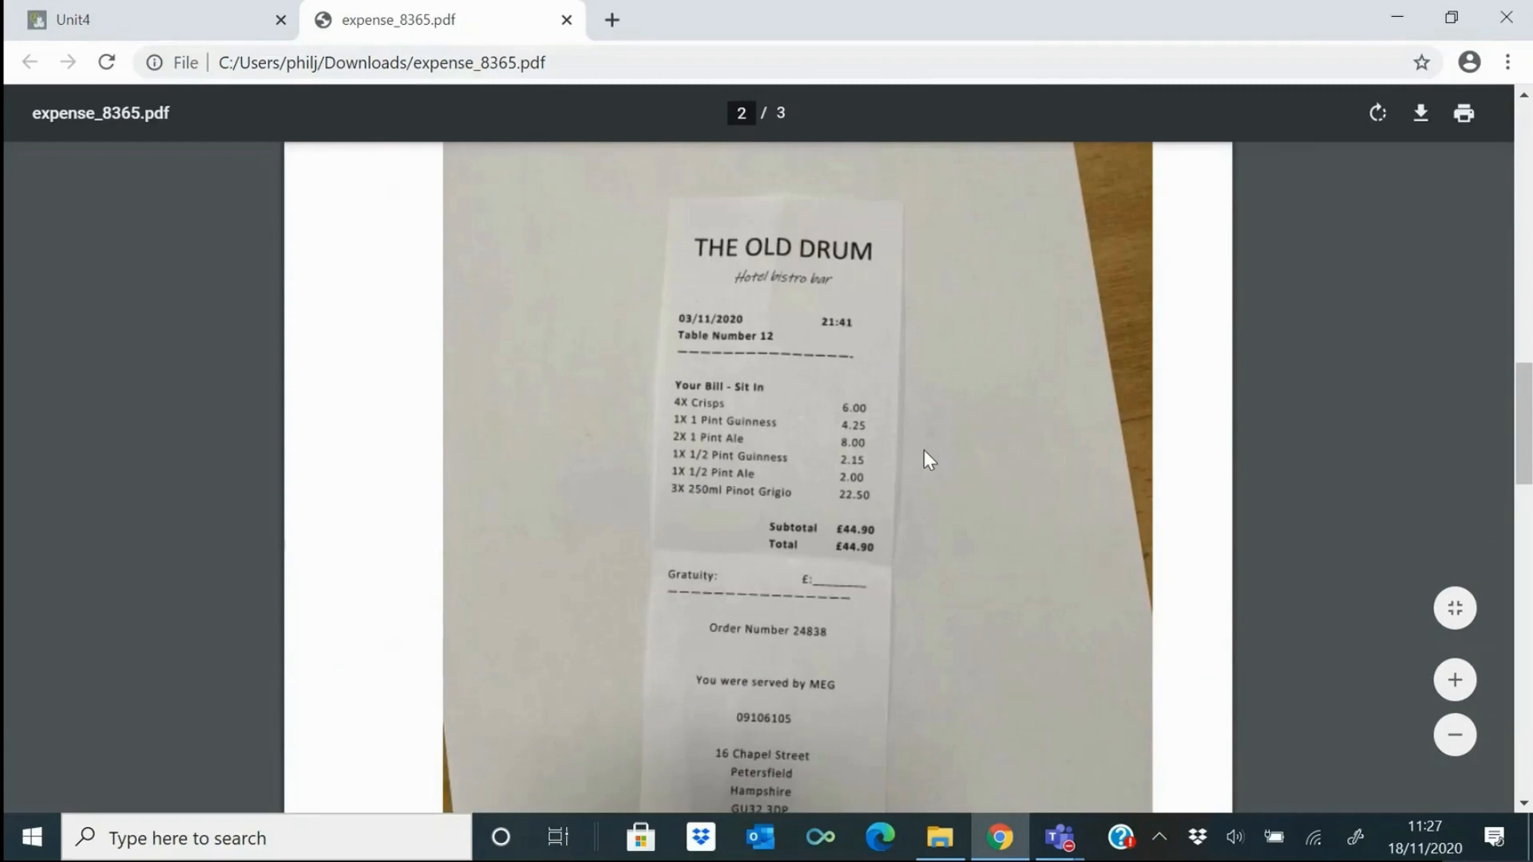
scroll(923, 450, "down", 10)
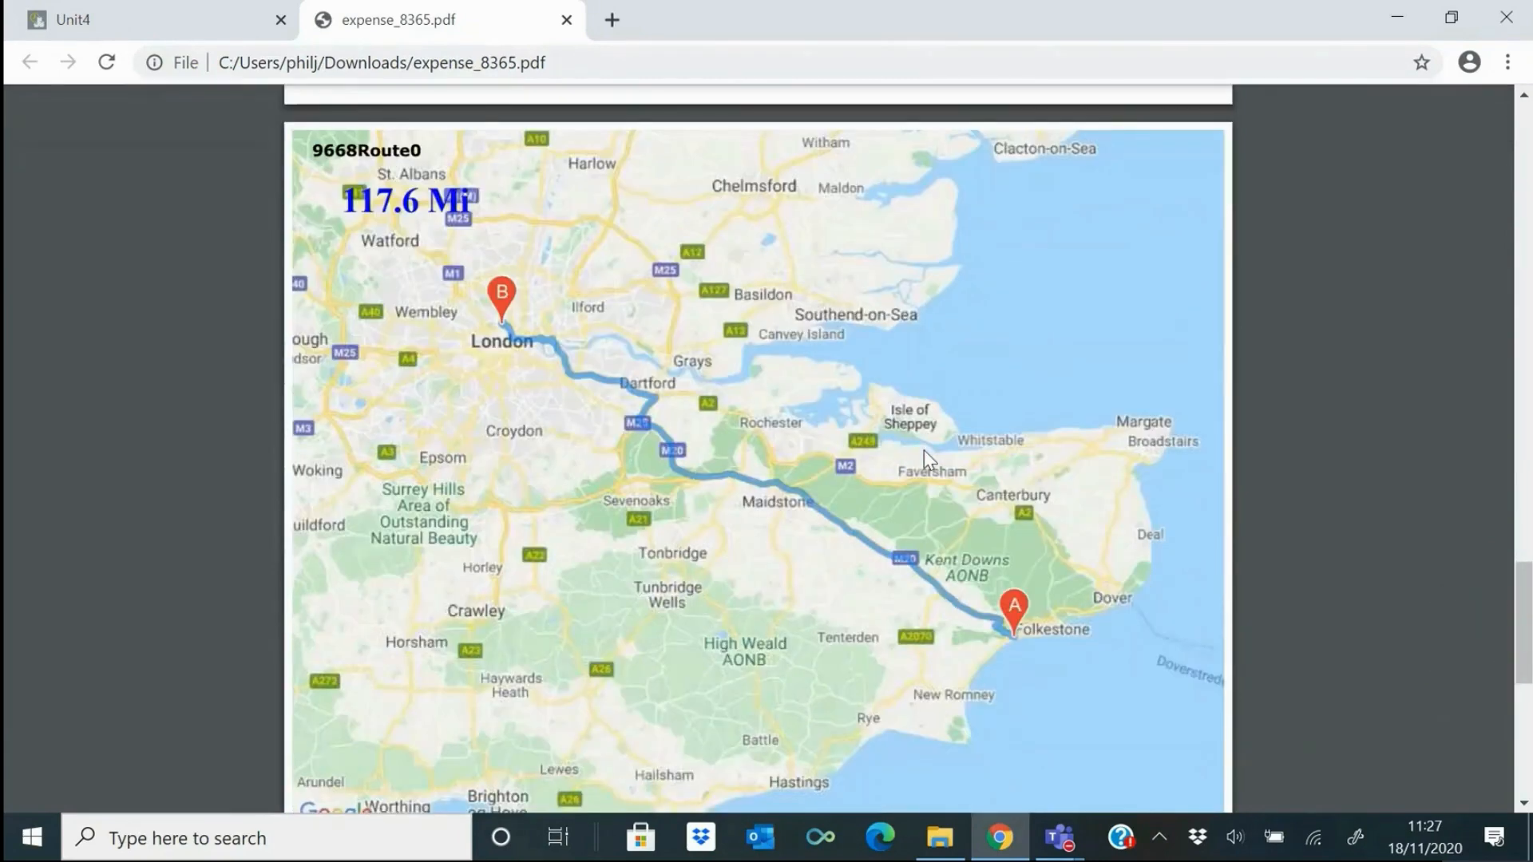
scroll(922, 450, "down", 8)
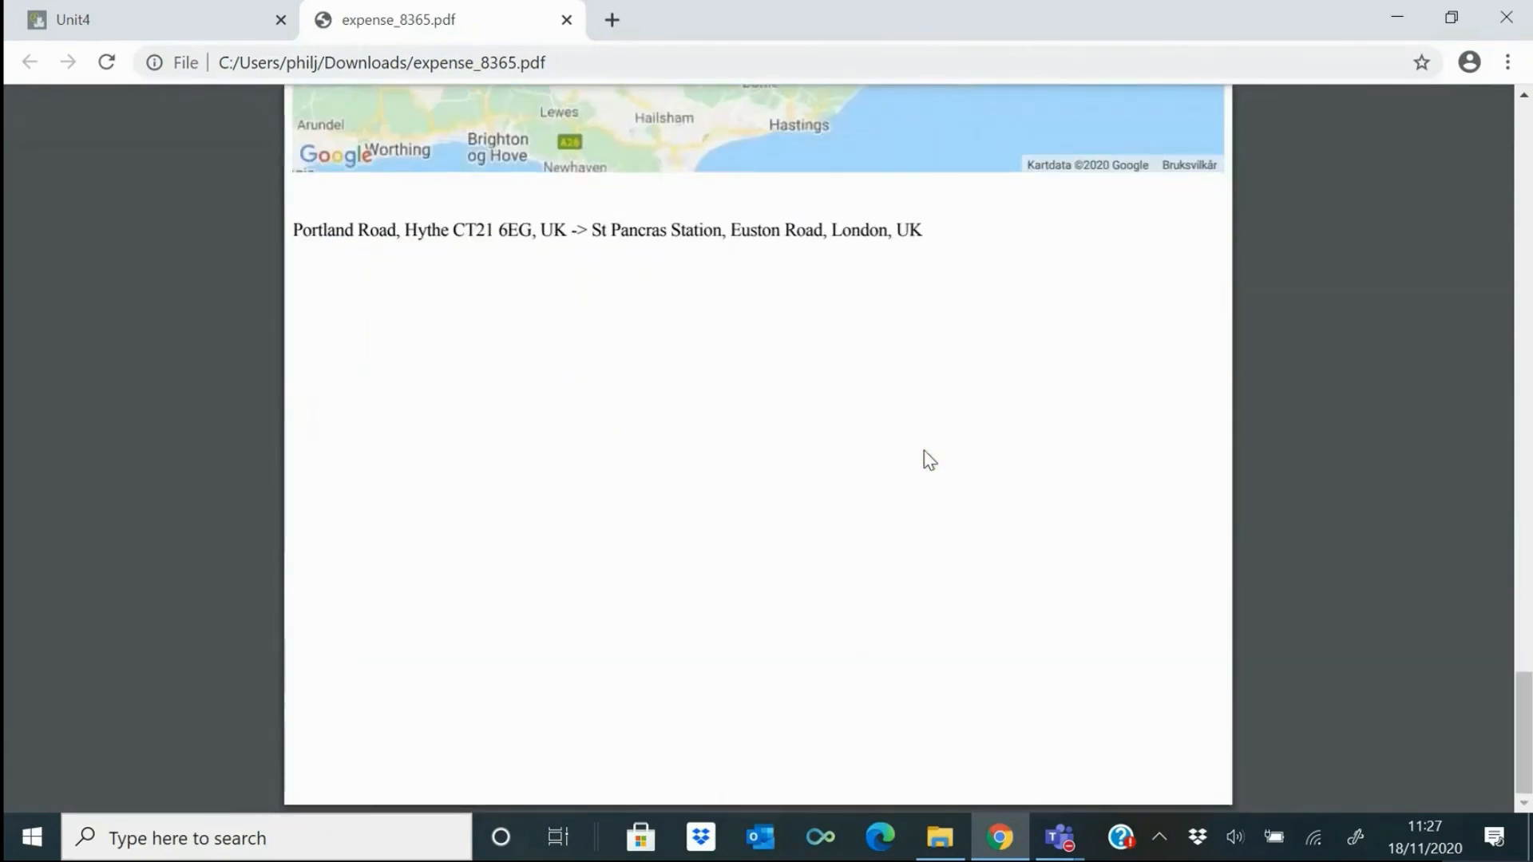
scroll(923, 450, "up", 5)
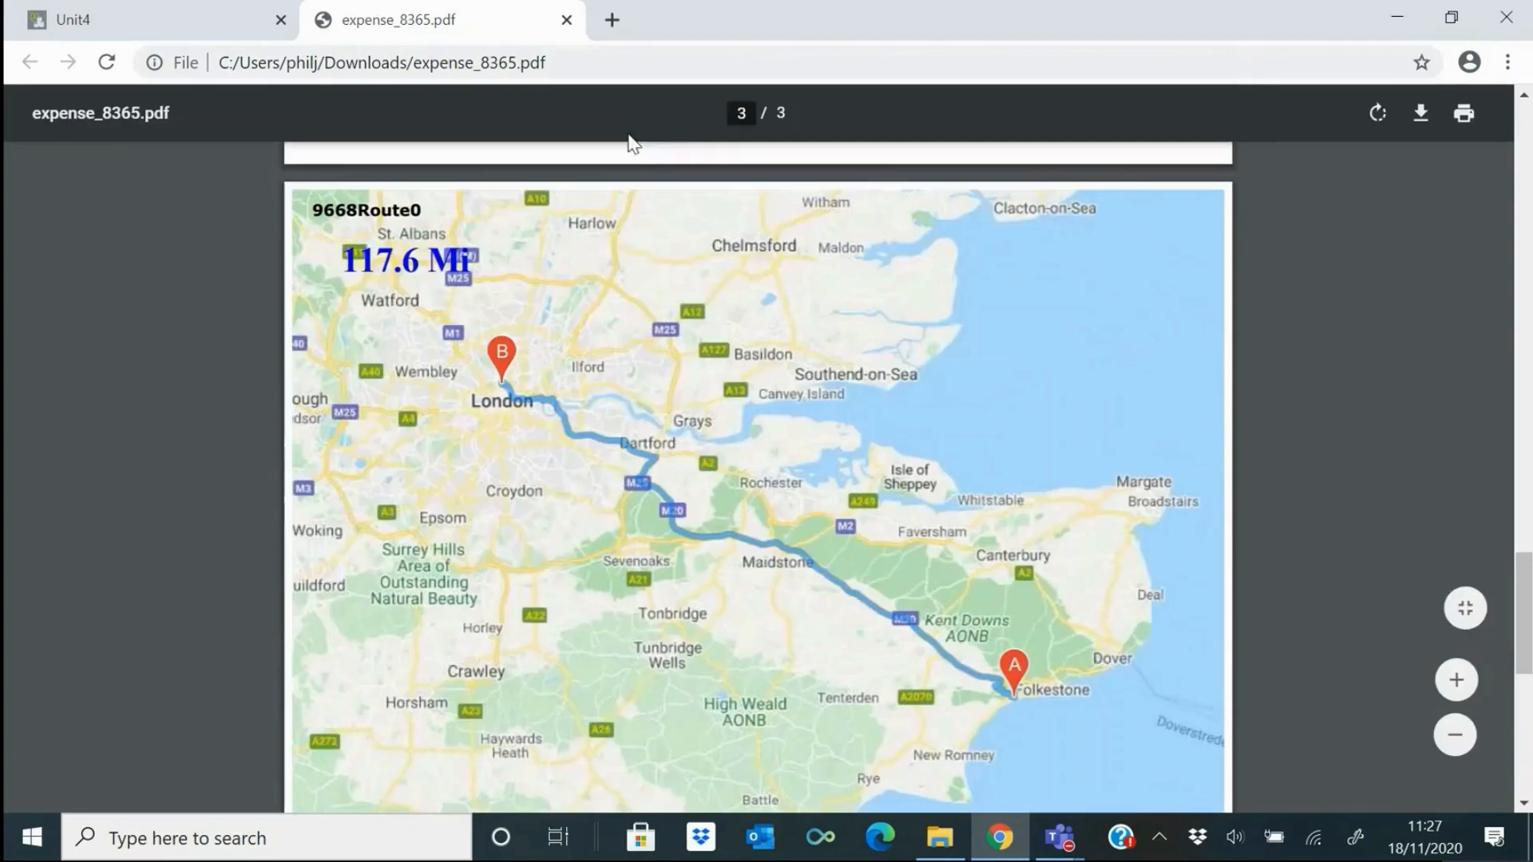
left_click(566, 19)
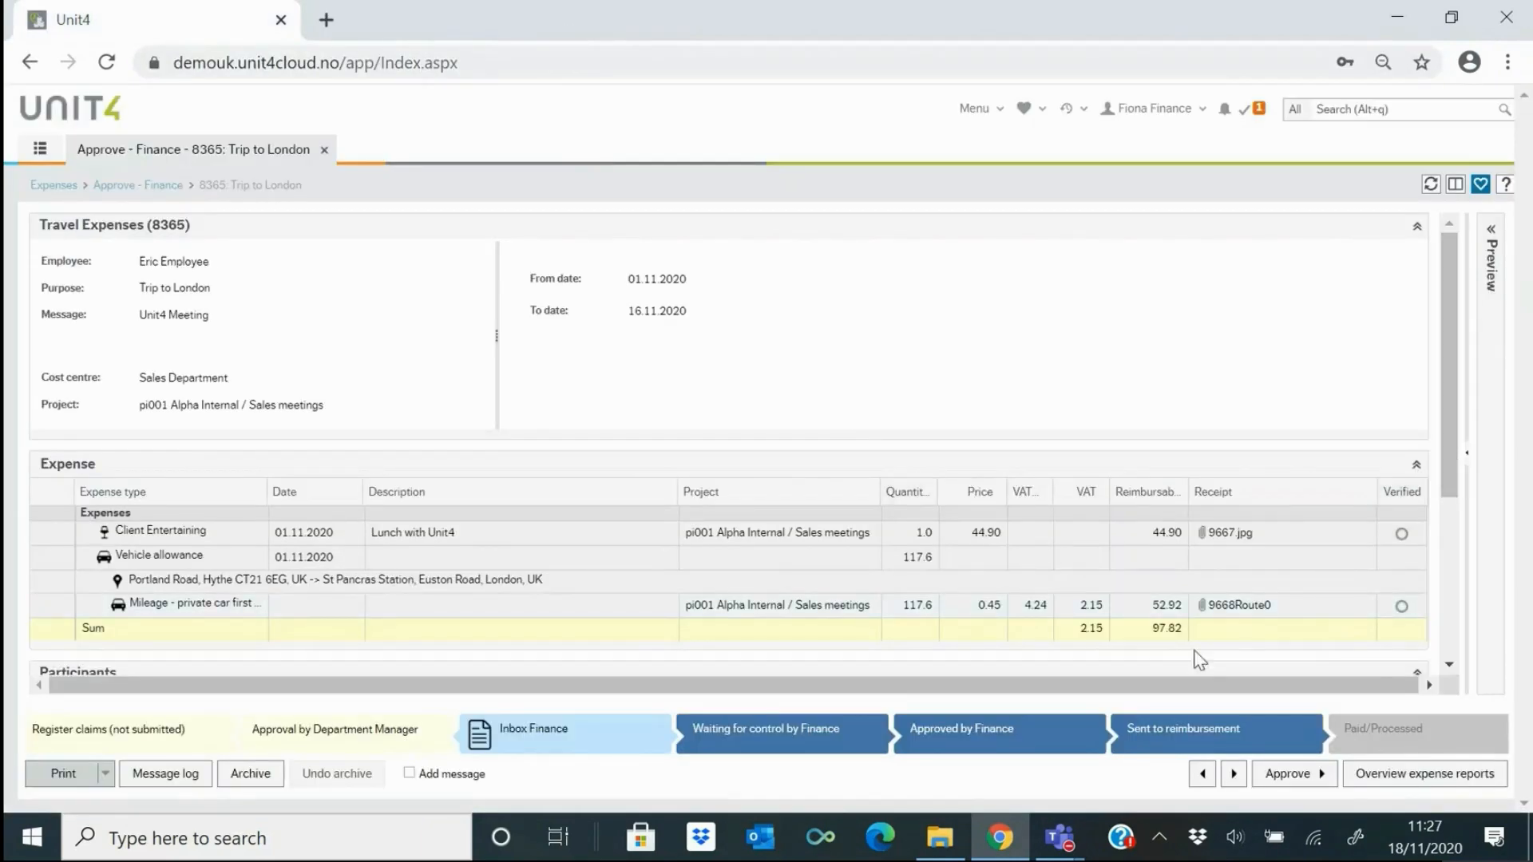
- Move the Trip to London report to Waiting for control by Finance and view the project choices for its Client Entertaining line
left_click(745, 751)
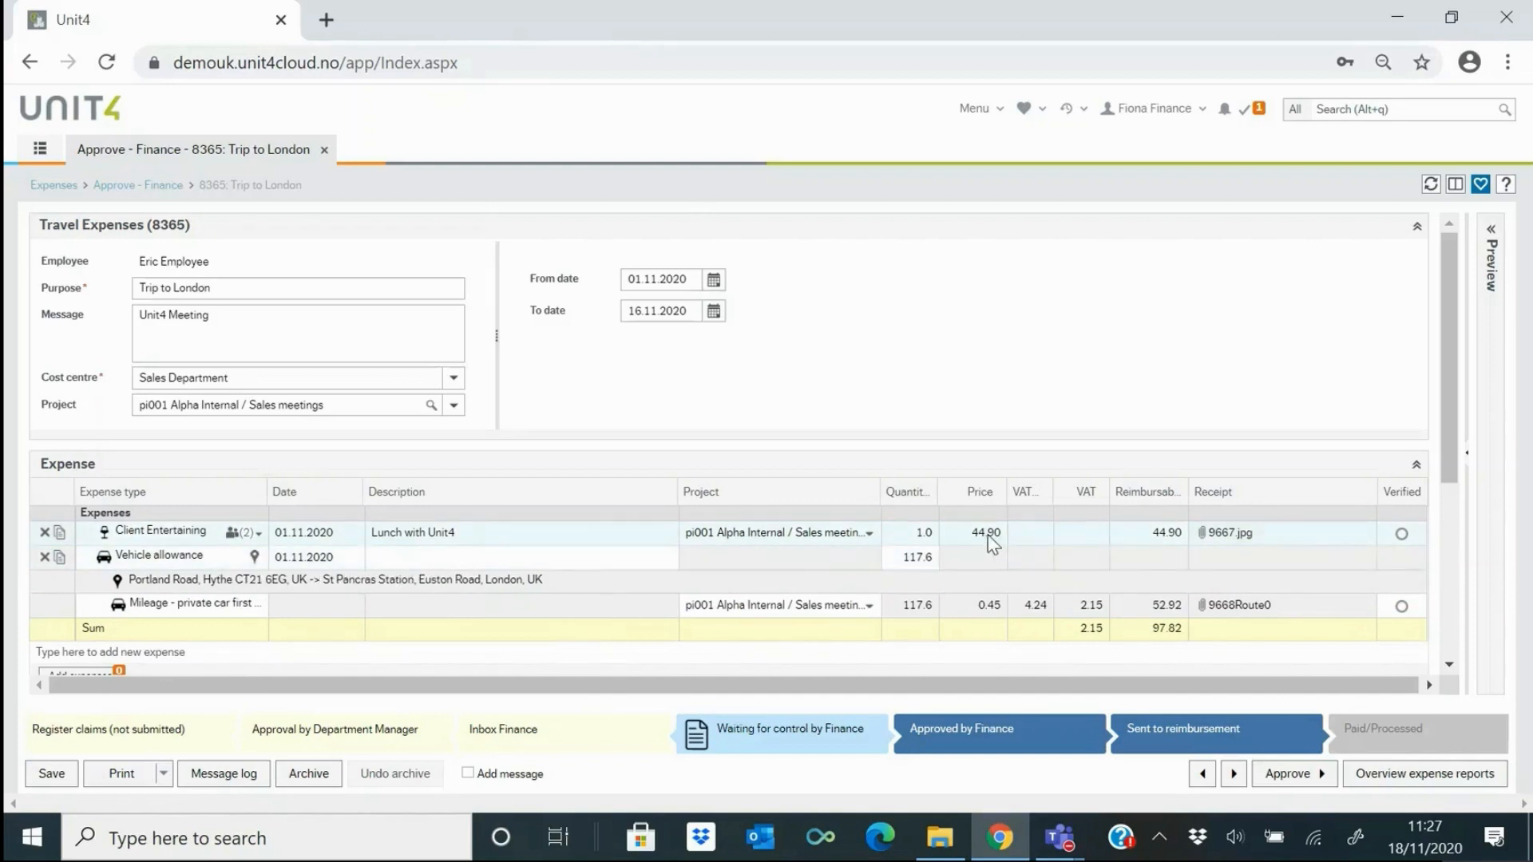
left_click(859, 536)
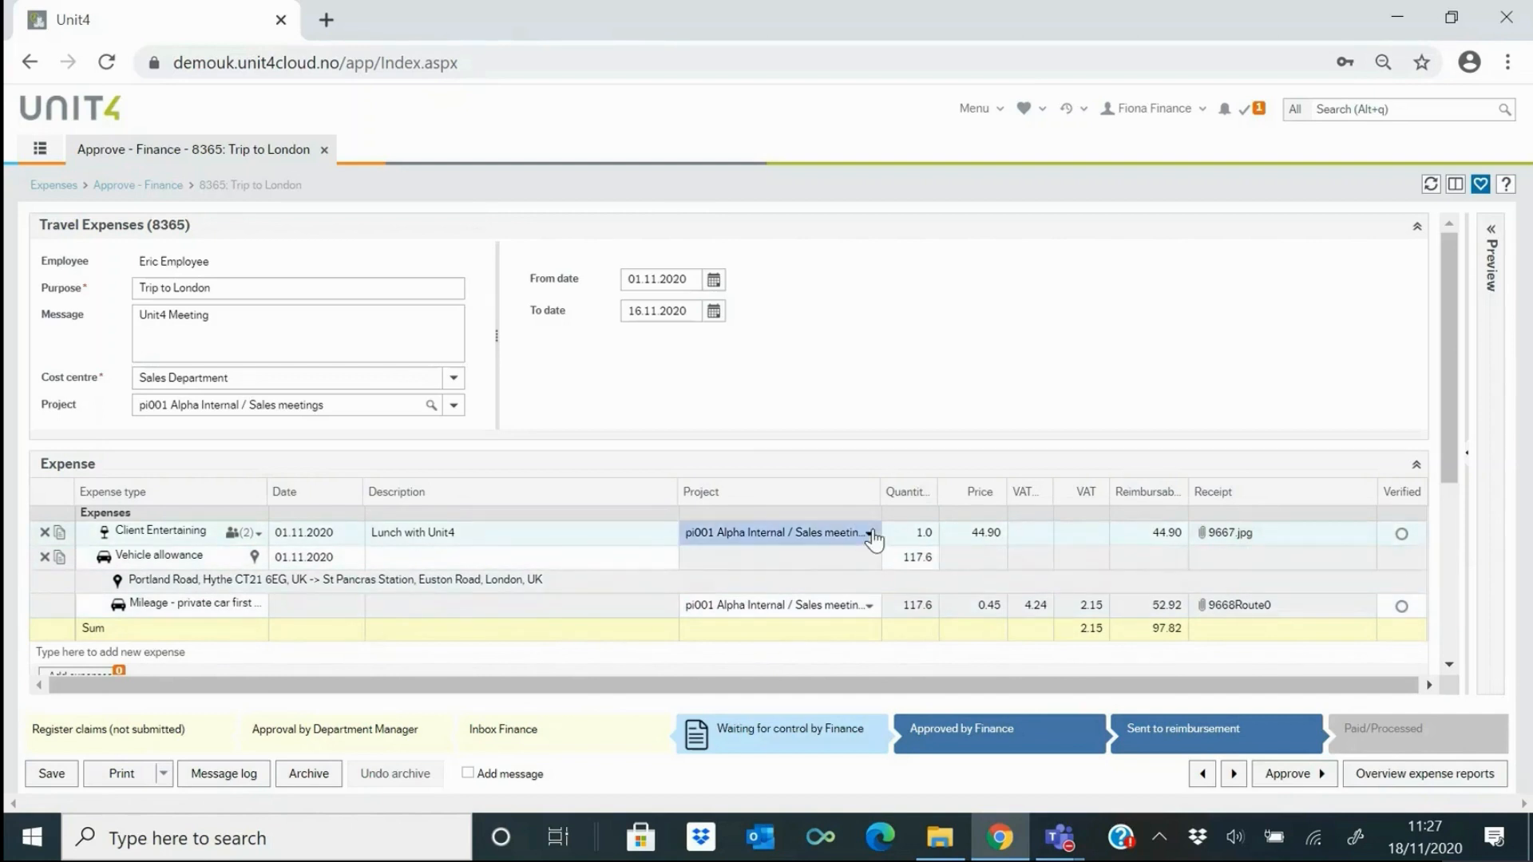
left_click(870, 535)
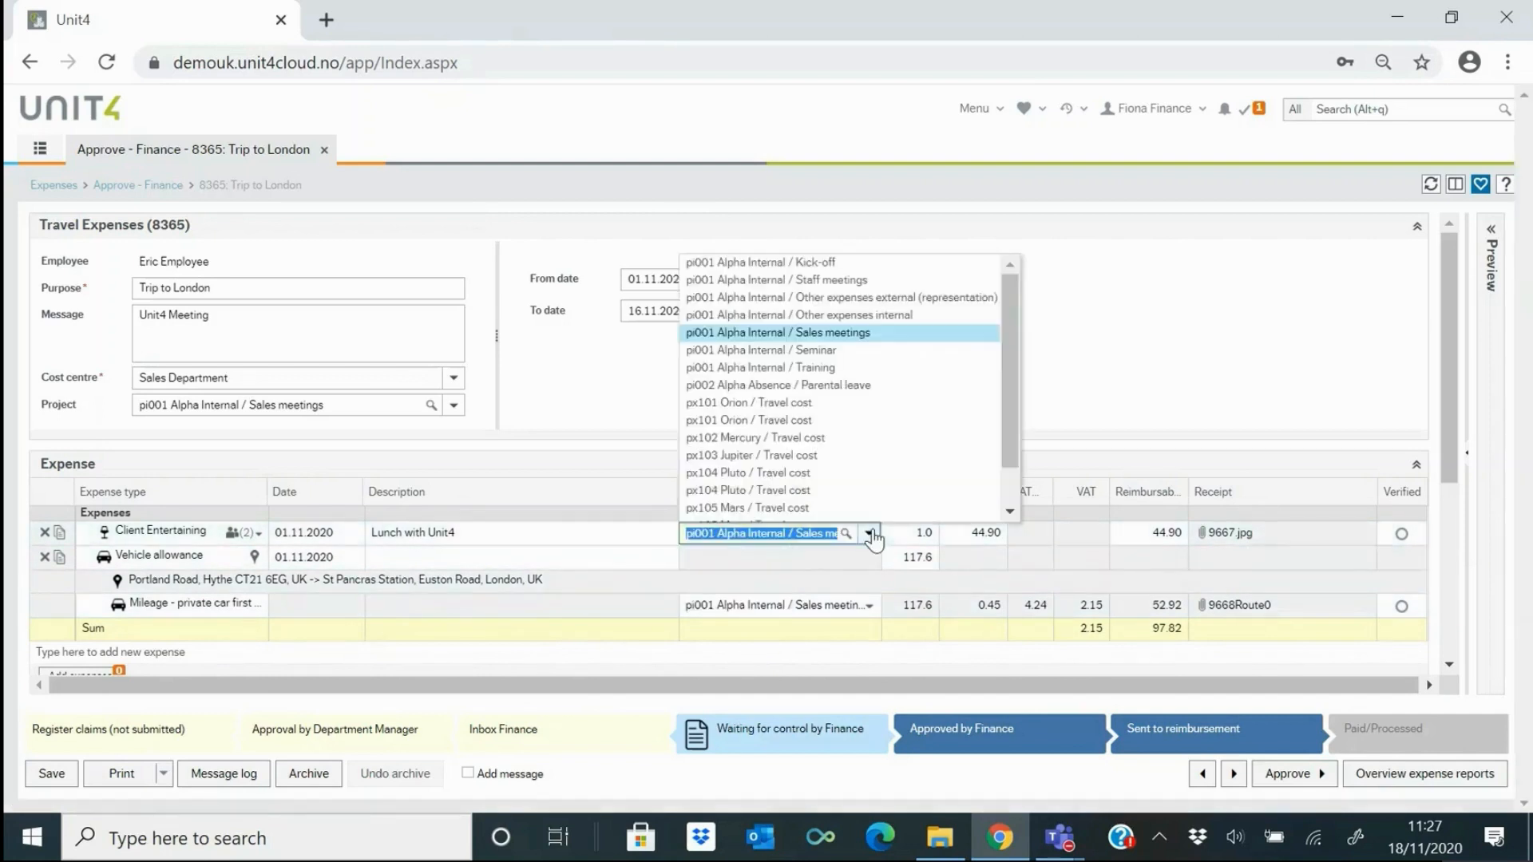
left_click(1010, 381)
left_click(1108, 331)
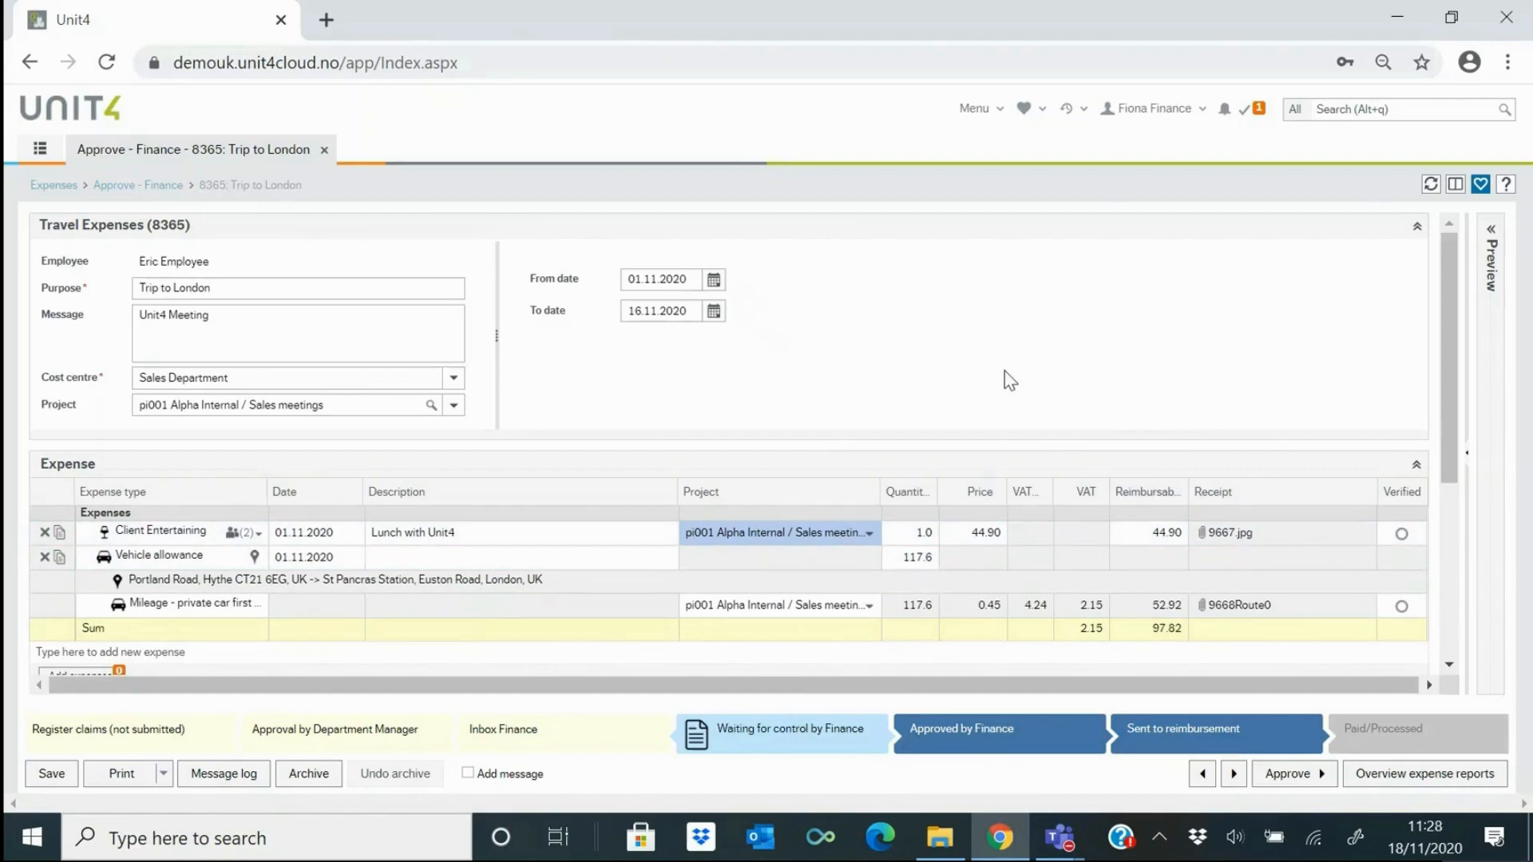
- Read the report's message log, view the participants of the lunch, and return to the expense report overview
left_click(225, 776)
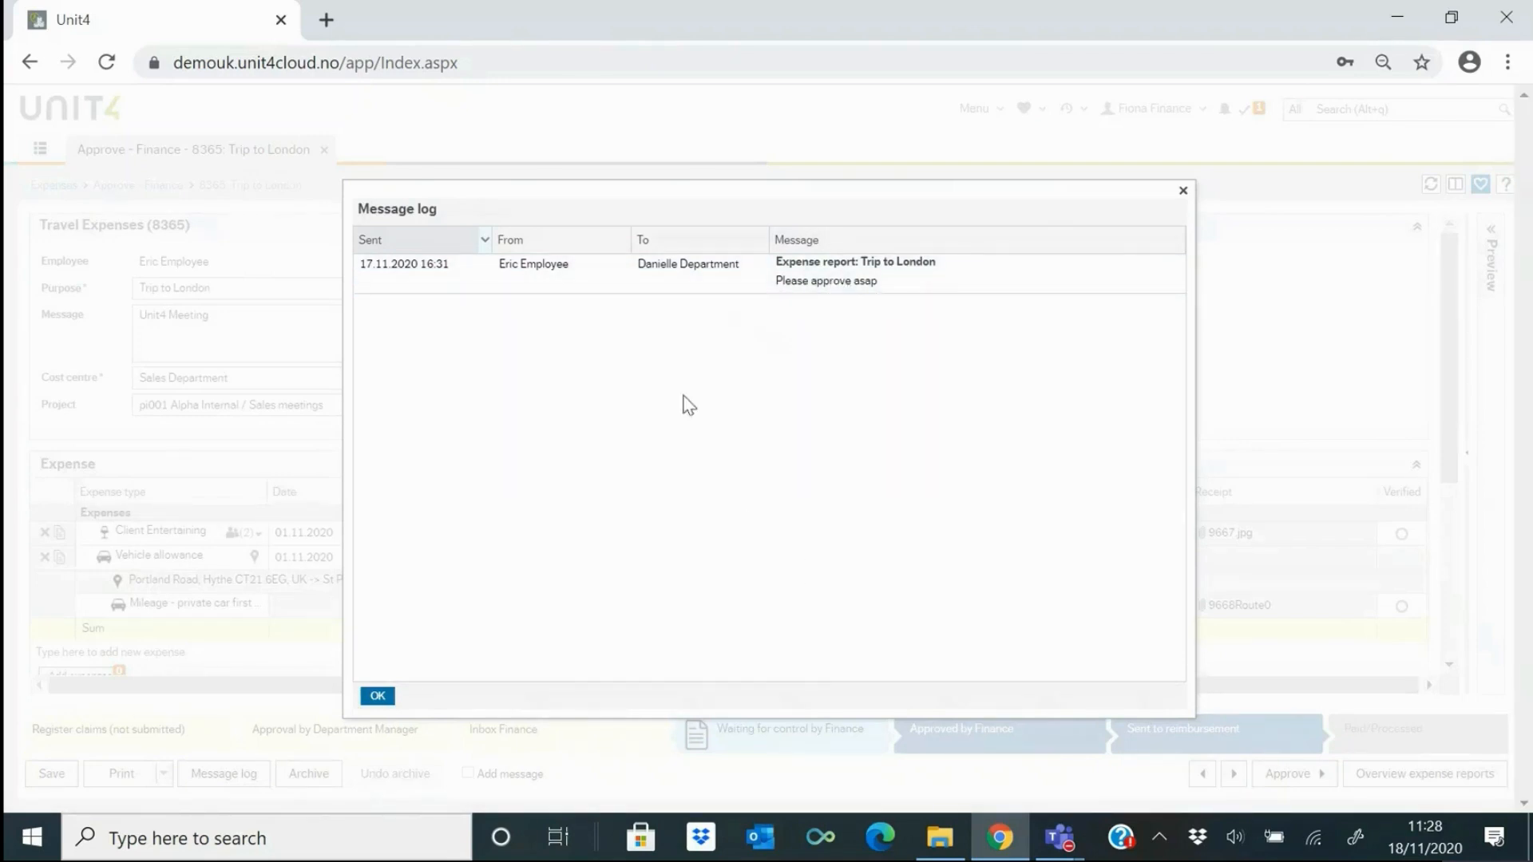
left_click(1182, 192)
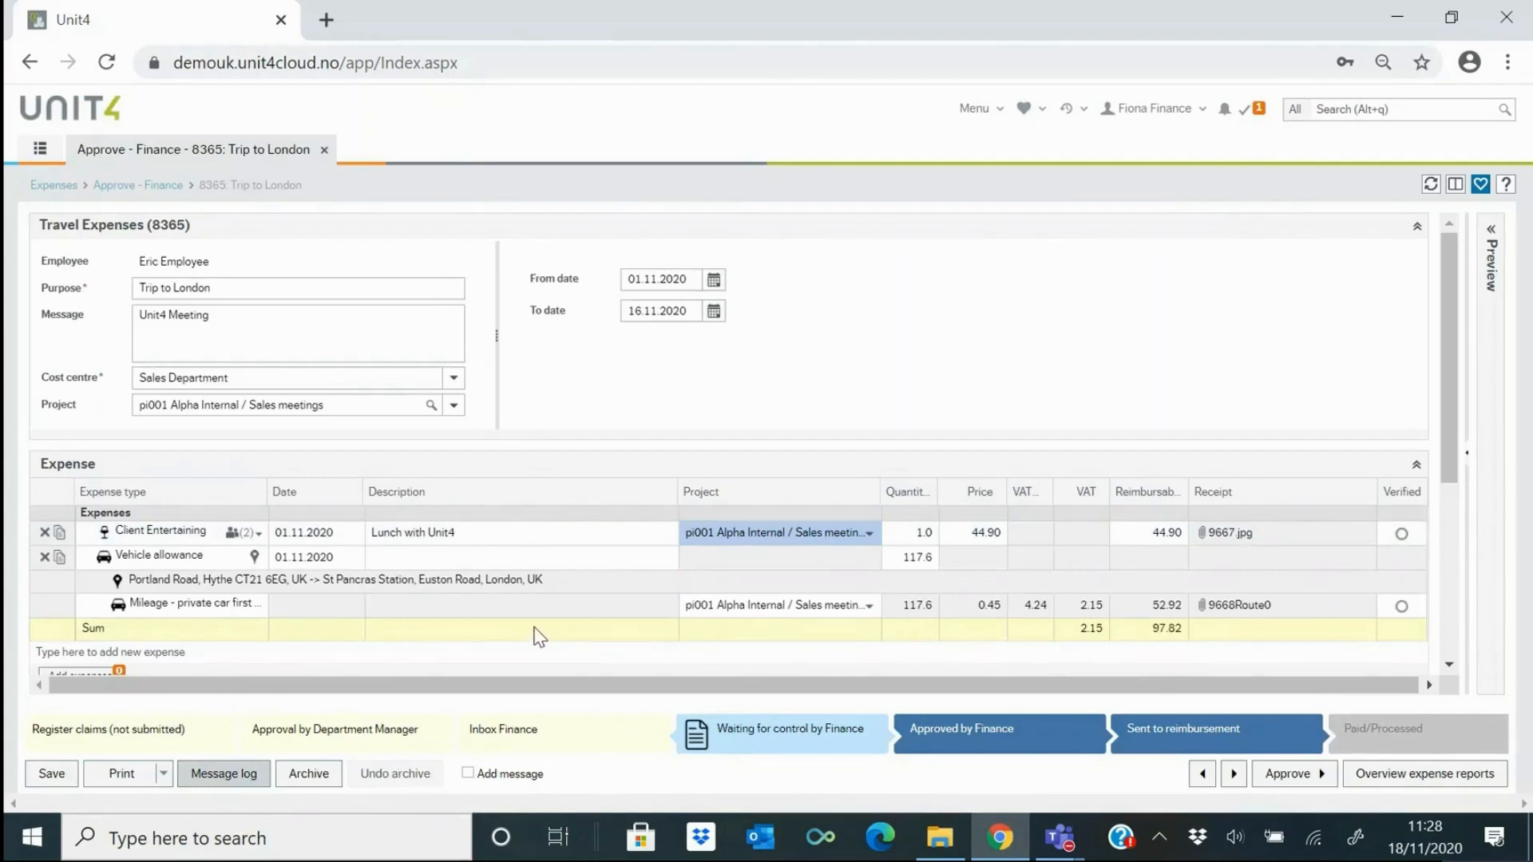
left_click_drag(1438, 427, 1475, 507)
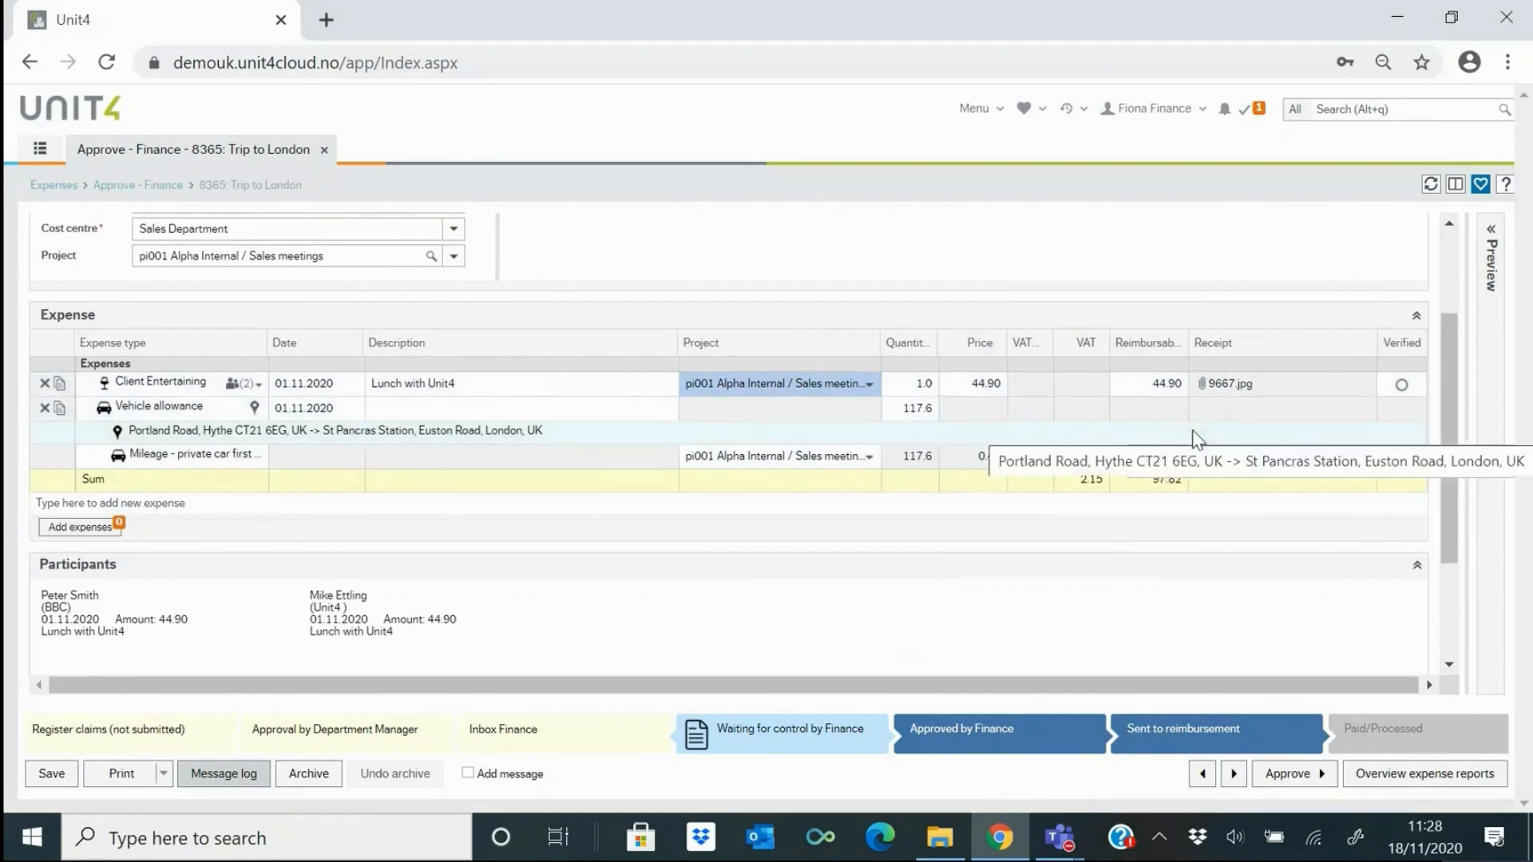
left_click(1367, 771)
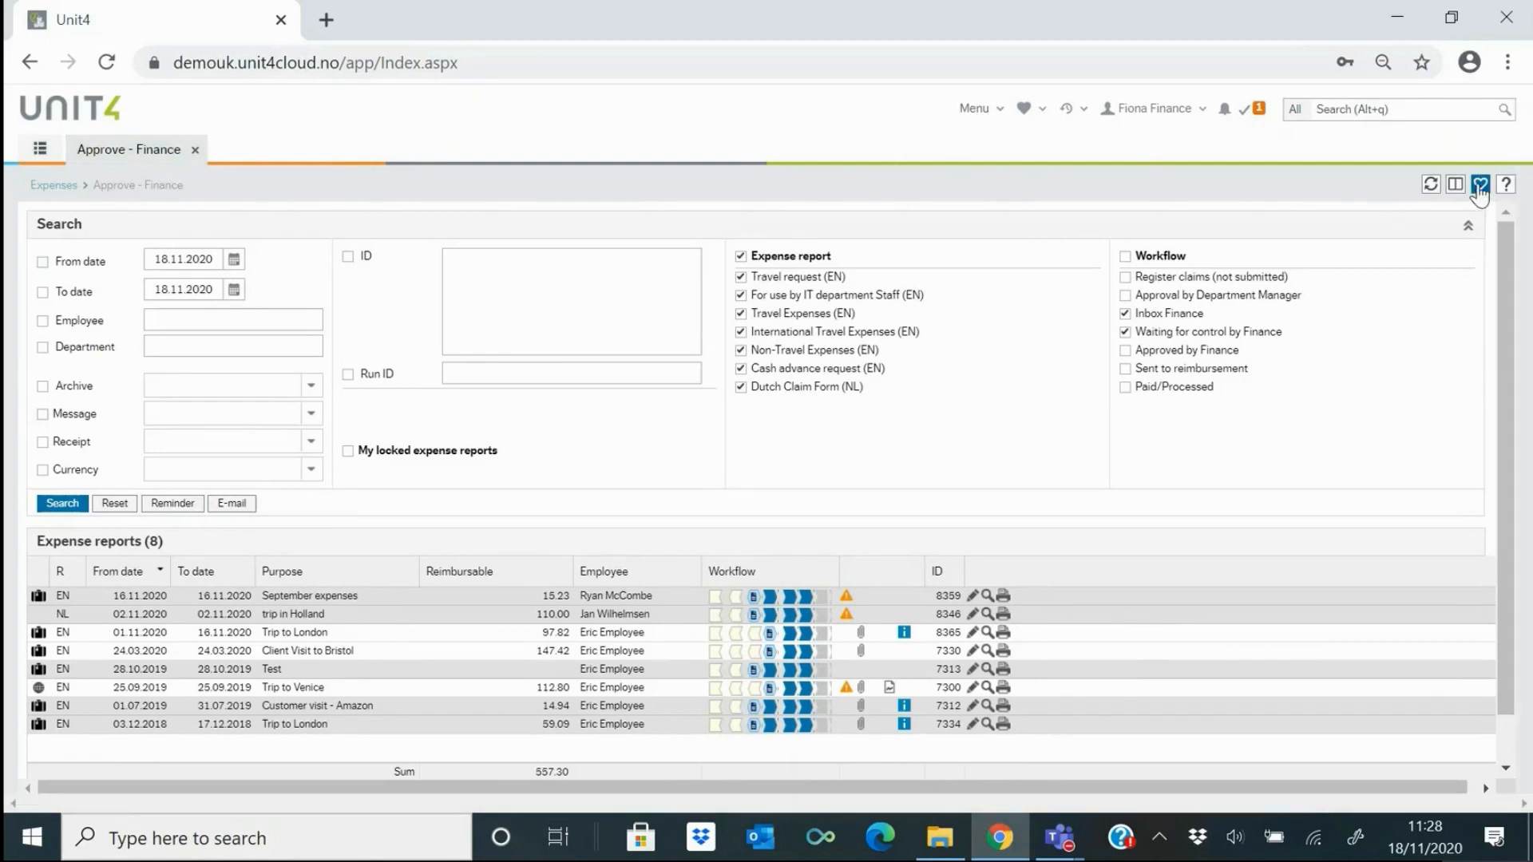
left_click(1001, 114)
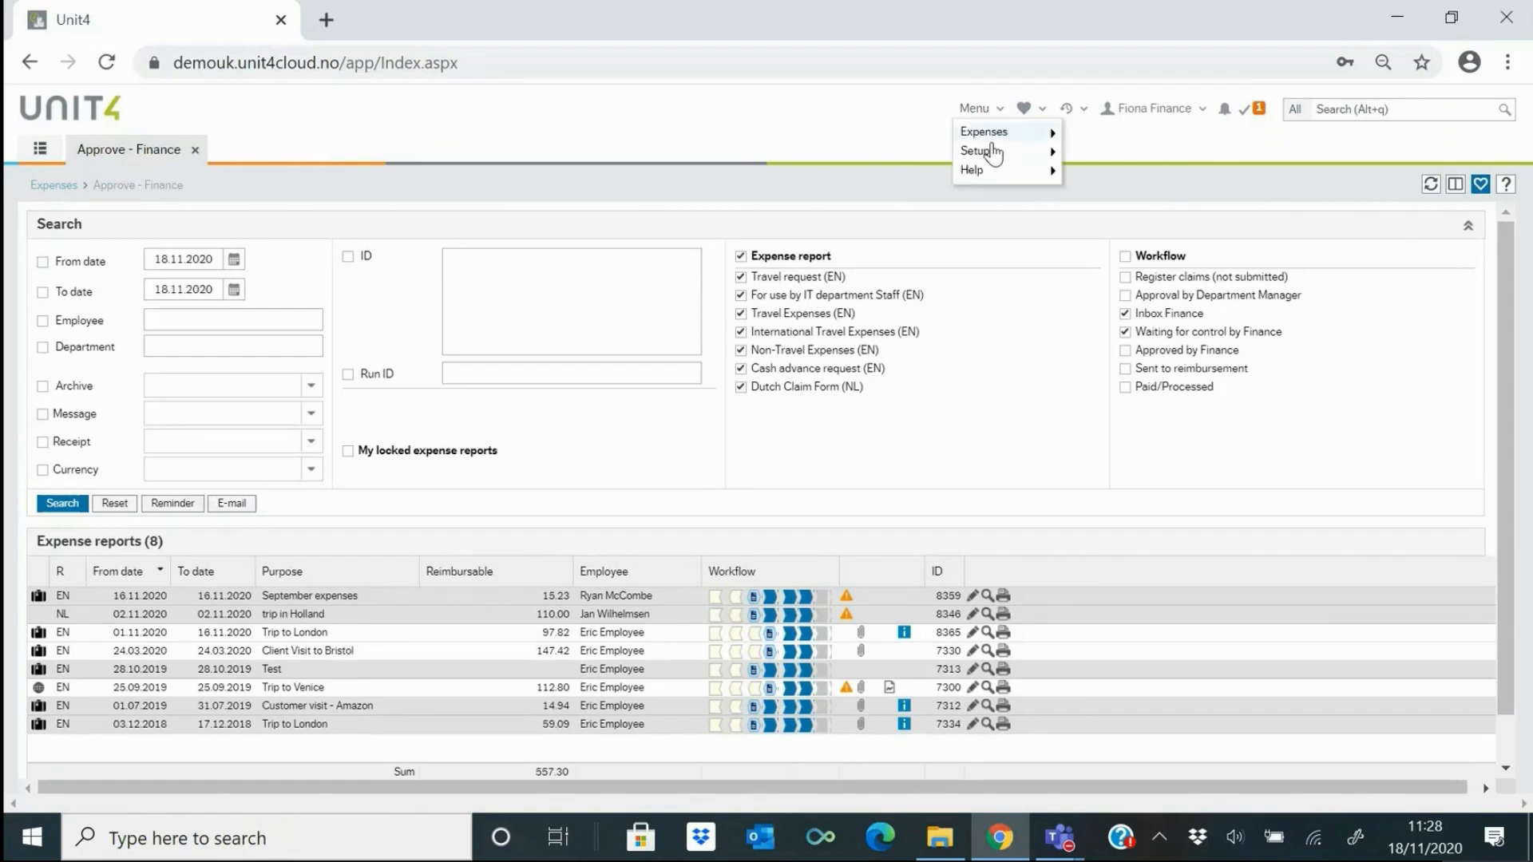
left_click(40, 150)
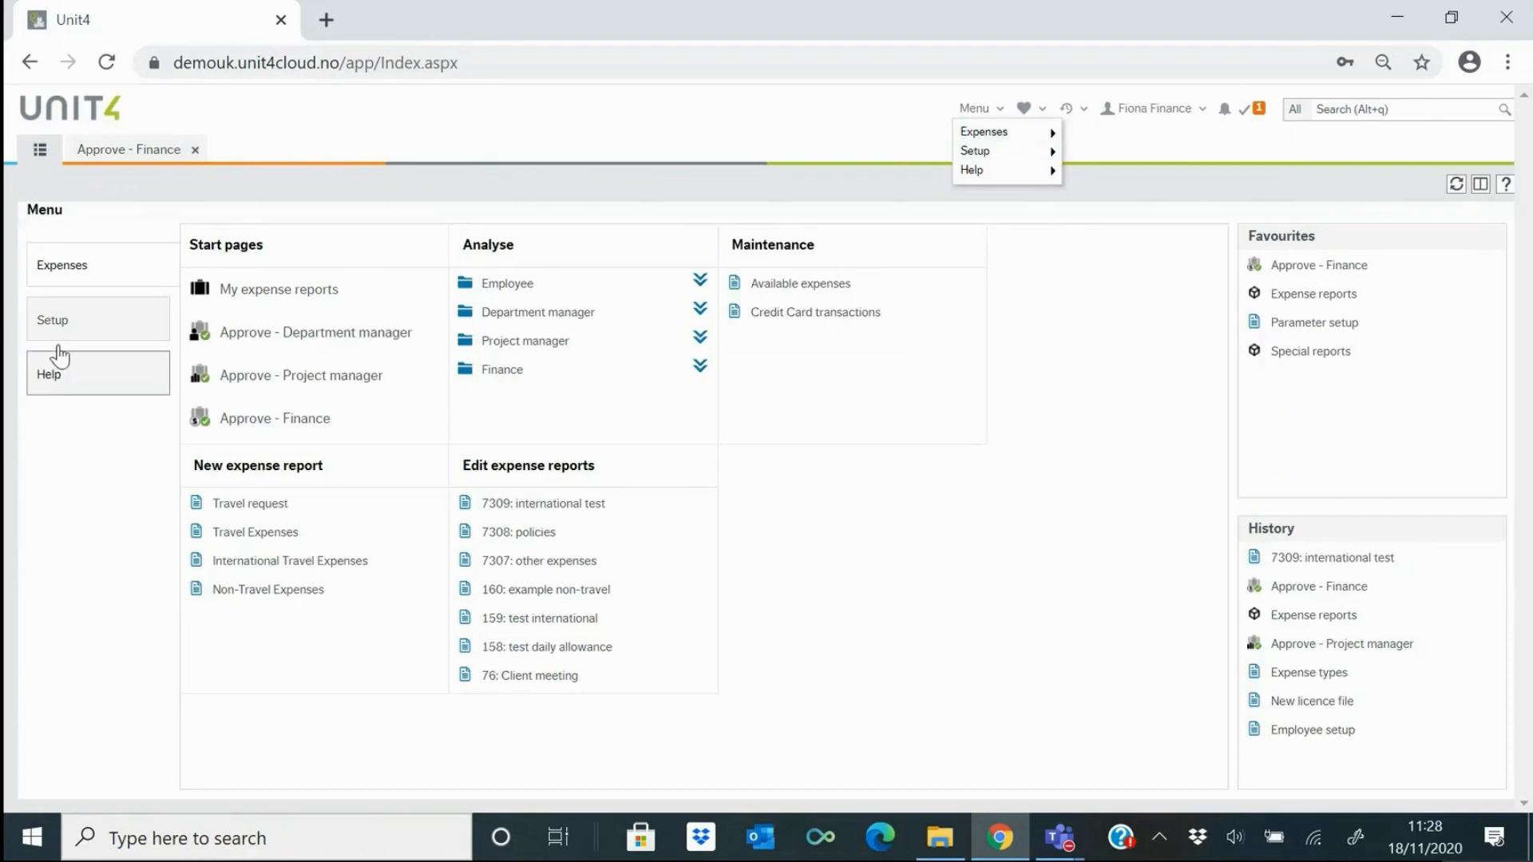
left_click(112, 156)
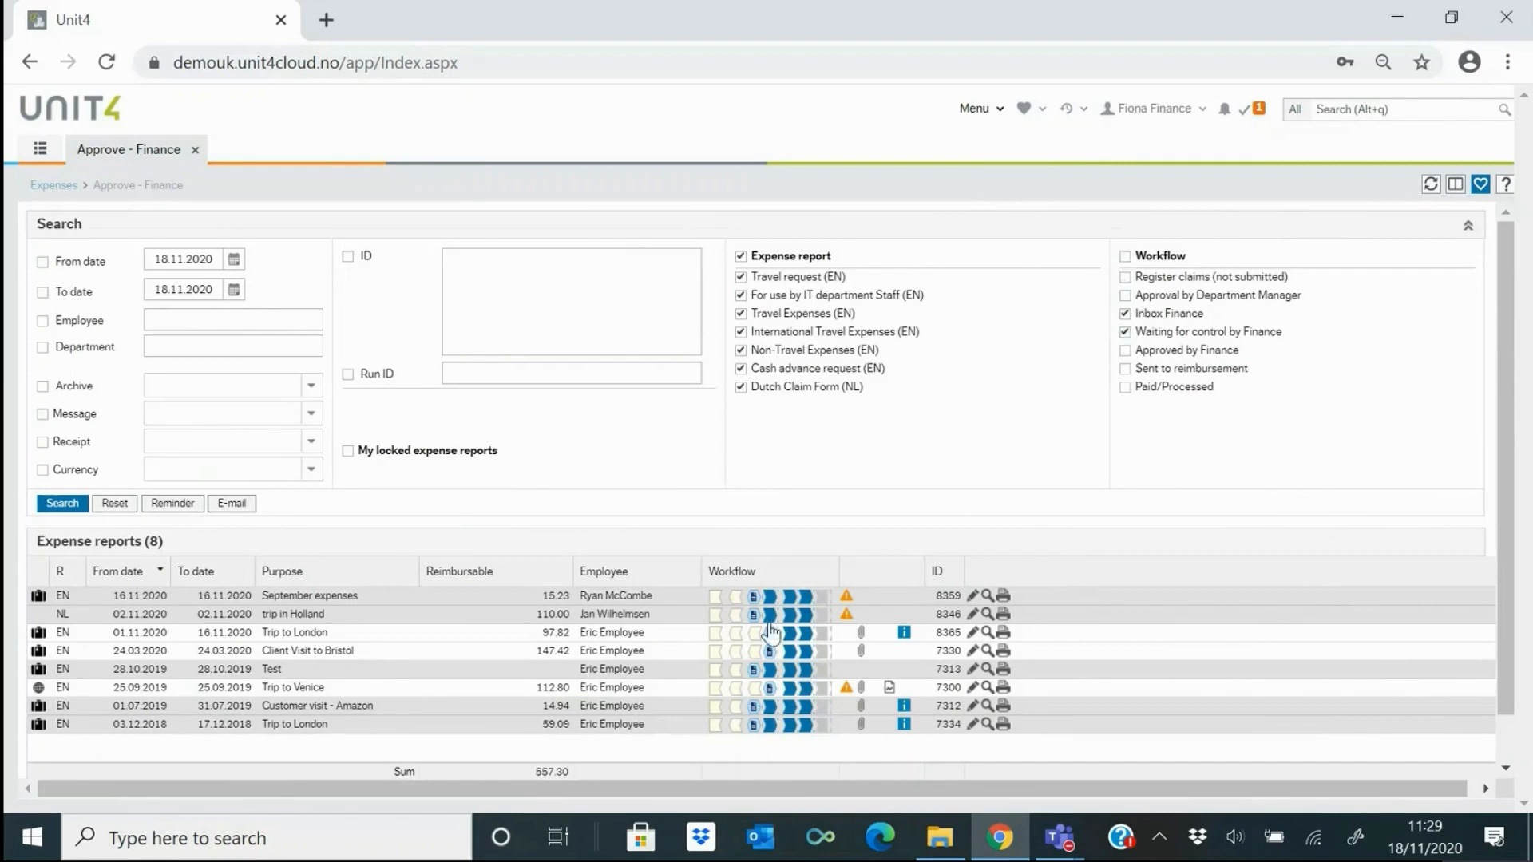
- Include Approval by Department Manager and Register claims (not submitted) in the workflow search and look through the matching expense reports
left_click(1124, 295)
left_click(1125, 277)
left_click(61, 506)
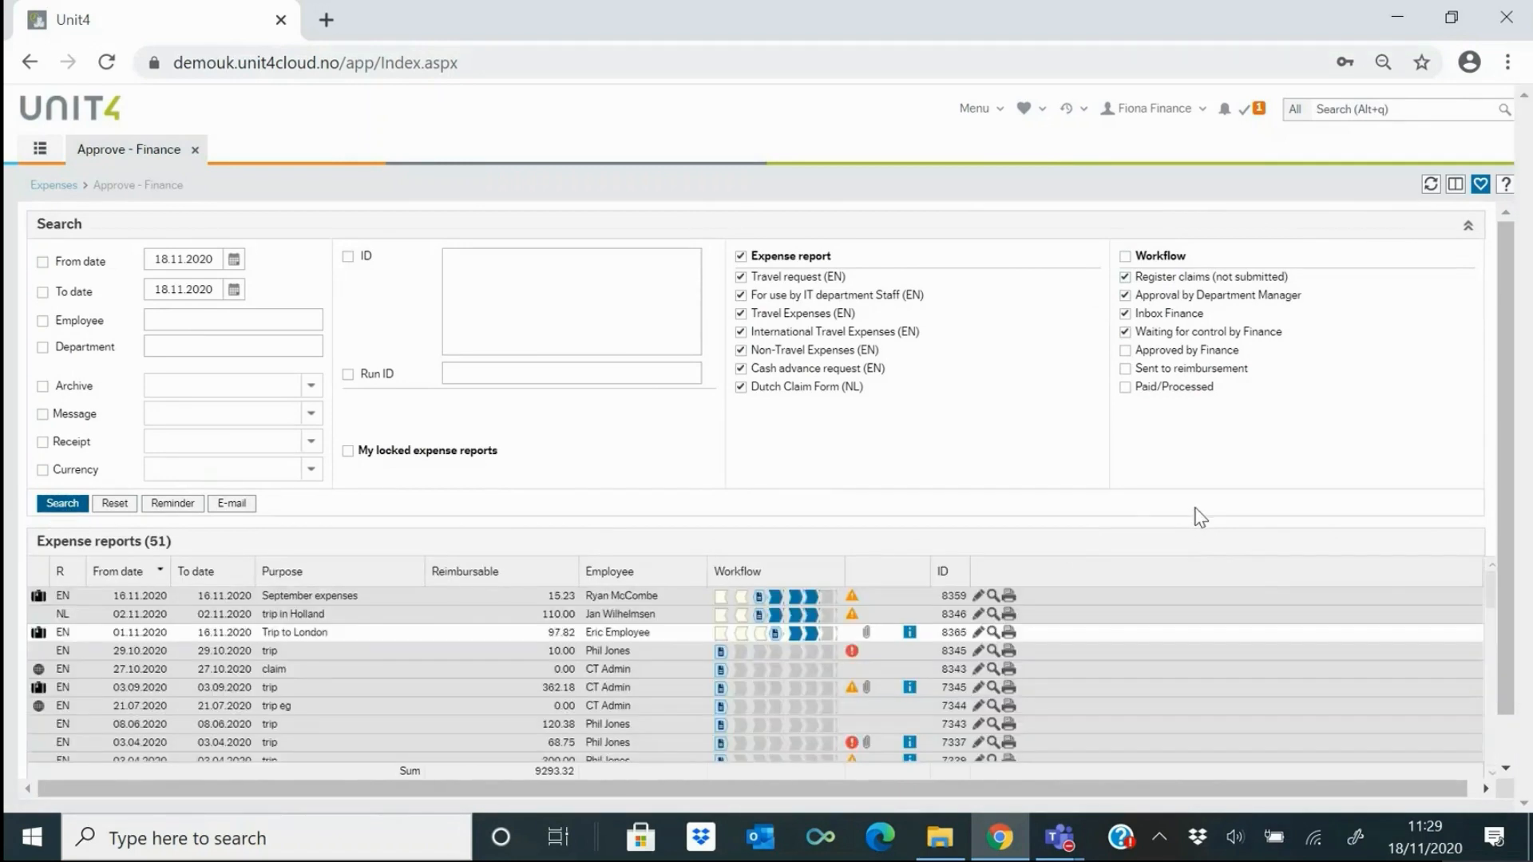
scroll(1140, 509, "down", 1)
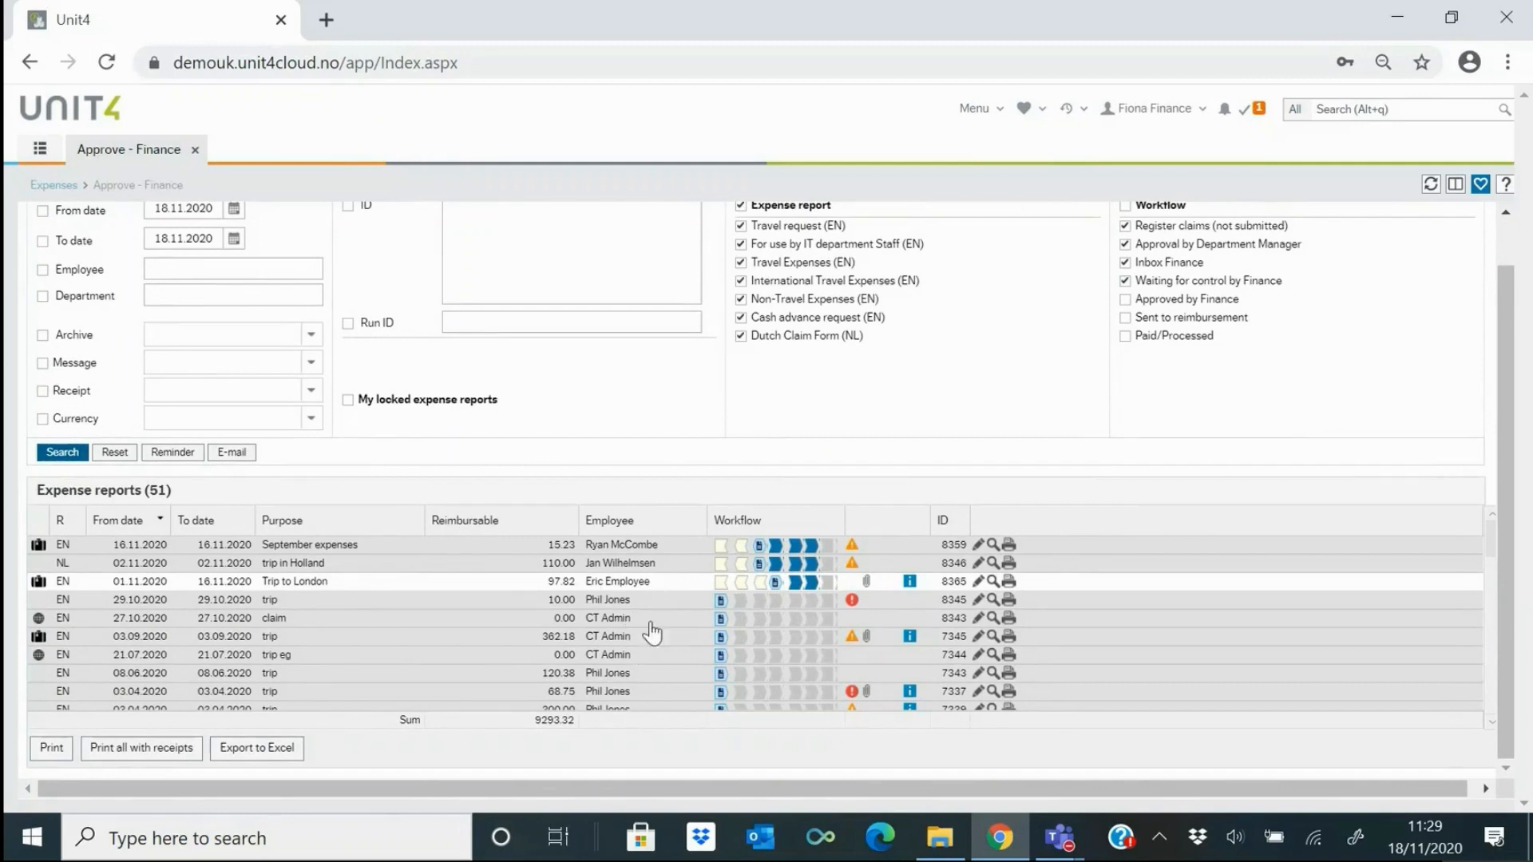
mouse_move(1487, 549)
left_mouse_down()
mouse_move(1487, 591)
mouse_move(1492, 531)
left_mouse_up()
scroll(1513, 296, "up", 1)
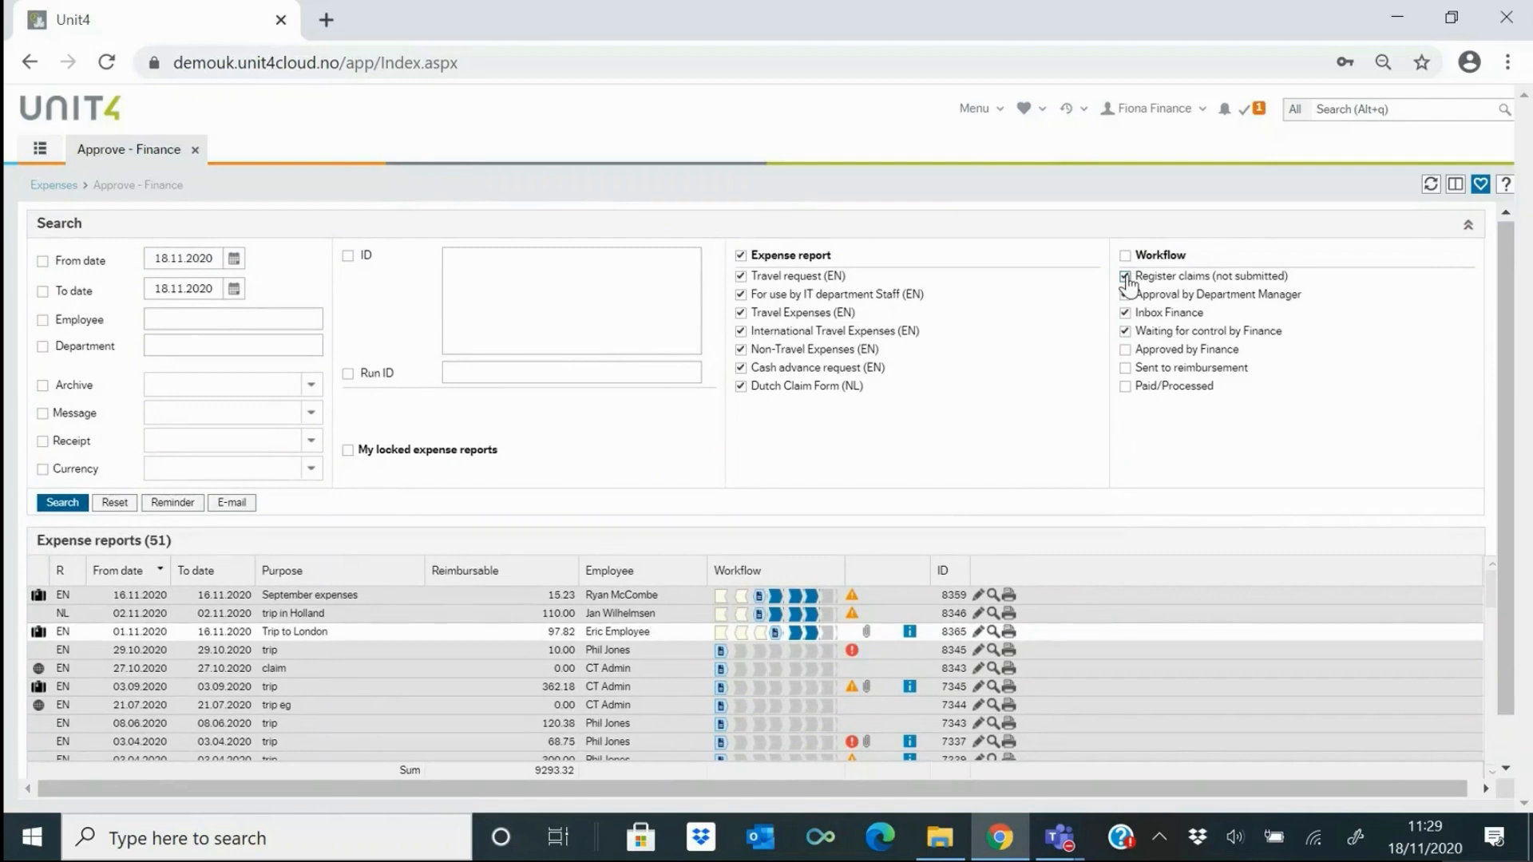
- Search again with only Inbox Finance and Waiting for control by Finance, and read the Trip to Venice report's change log
left_click(1125, 276)
left_click(1124, 295)
left_click(62, 502)
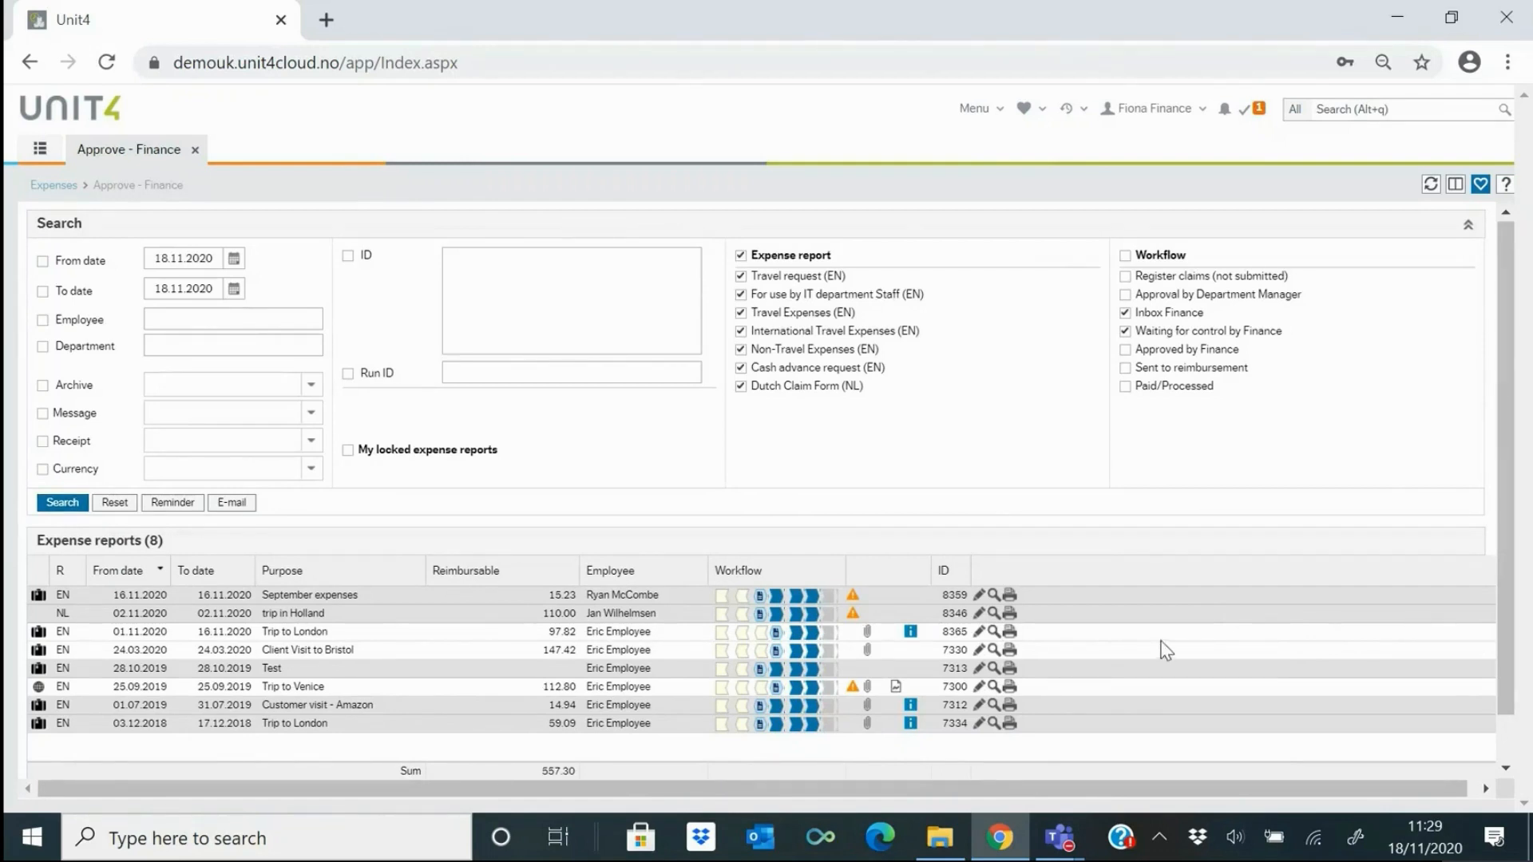
left_click(896, 688)
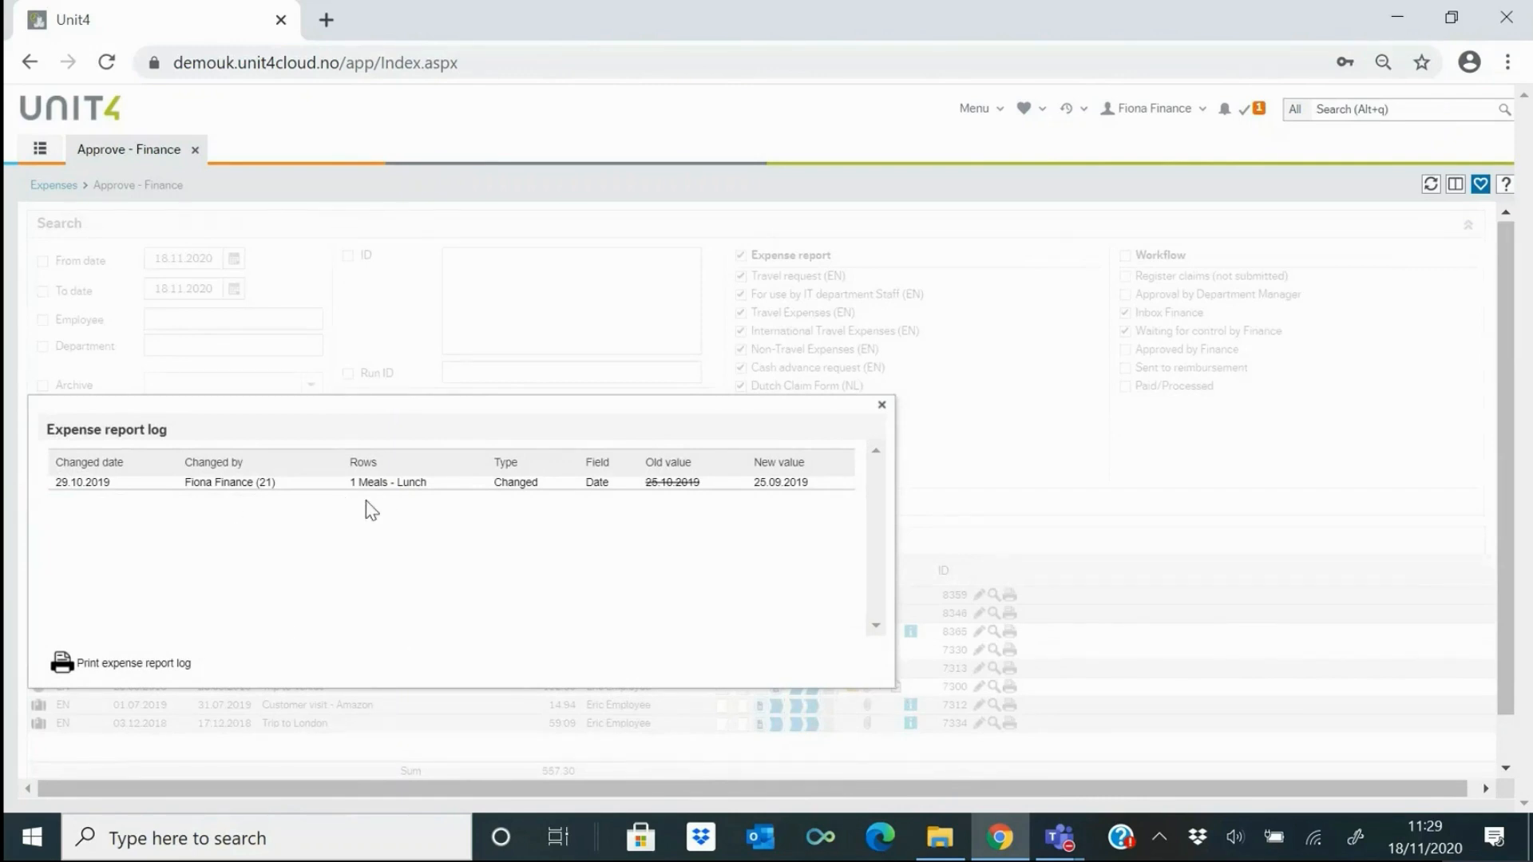
left_click(881, 406)
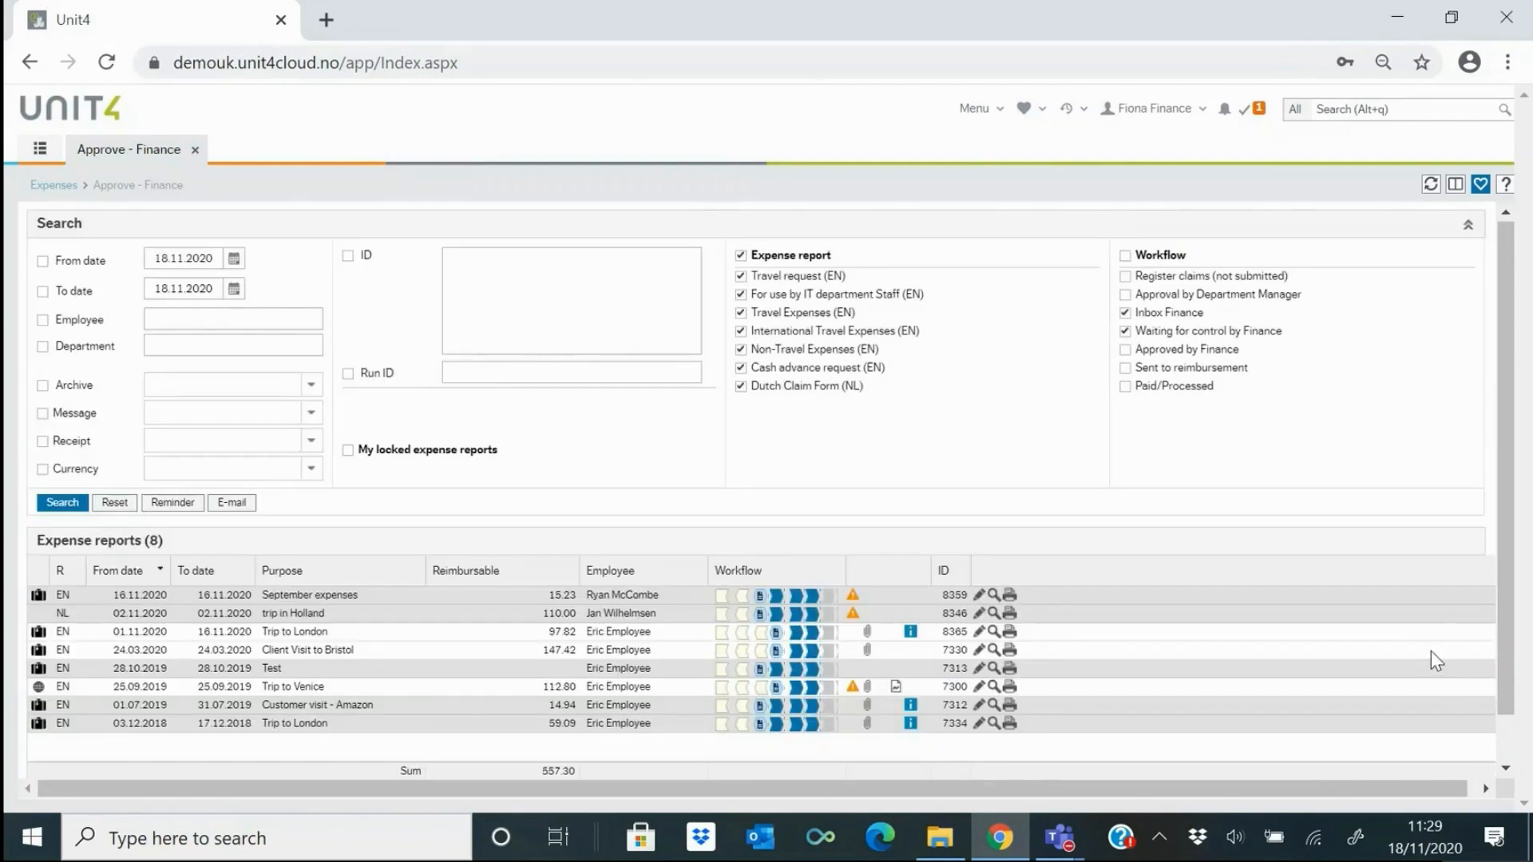
- Advance the Trip to London report dated 01.11.2020 to the Approved by Finance stage from the report list
scroll(1430, 649, "down", 1)
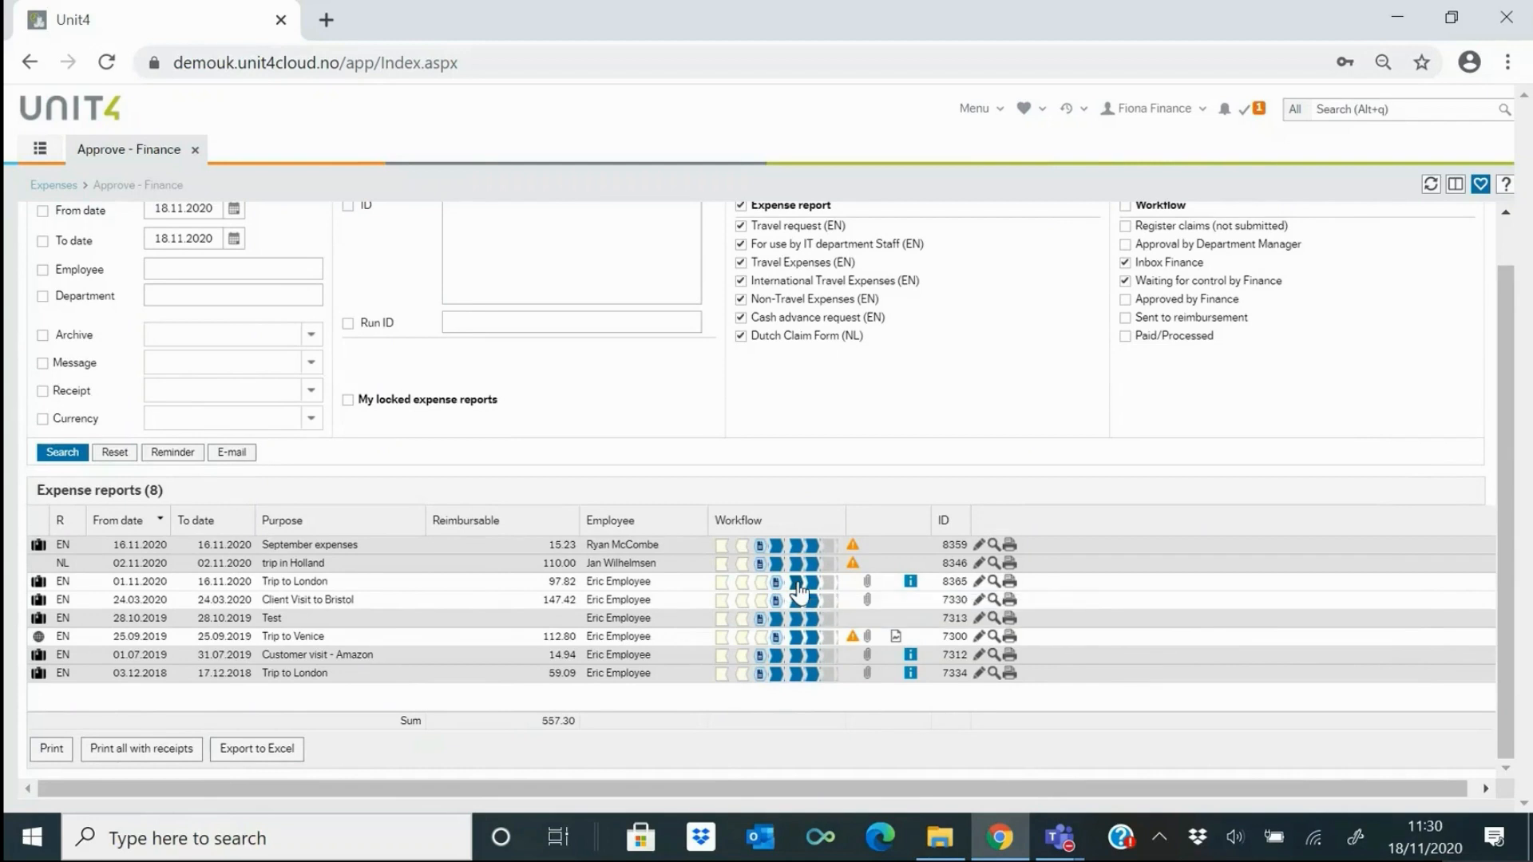
left_click(798, 583)
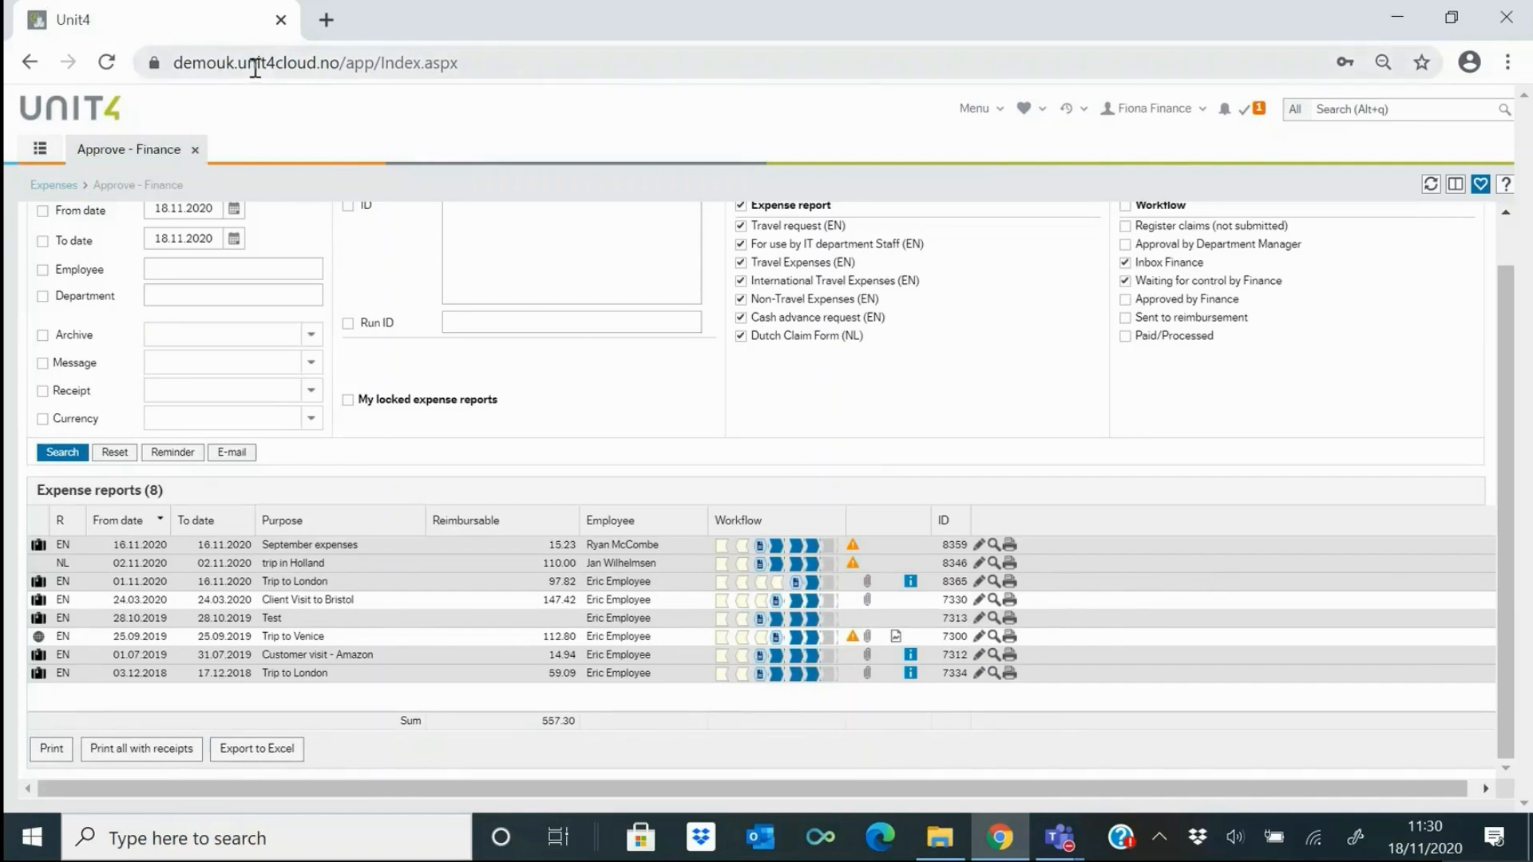
- Open Unit4 Financials in a new browser tab and log on with user name UK and the account password
left_click(325, 21)
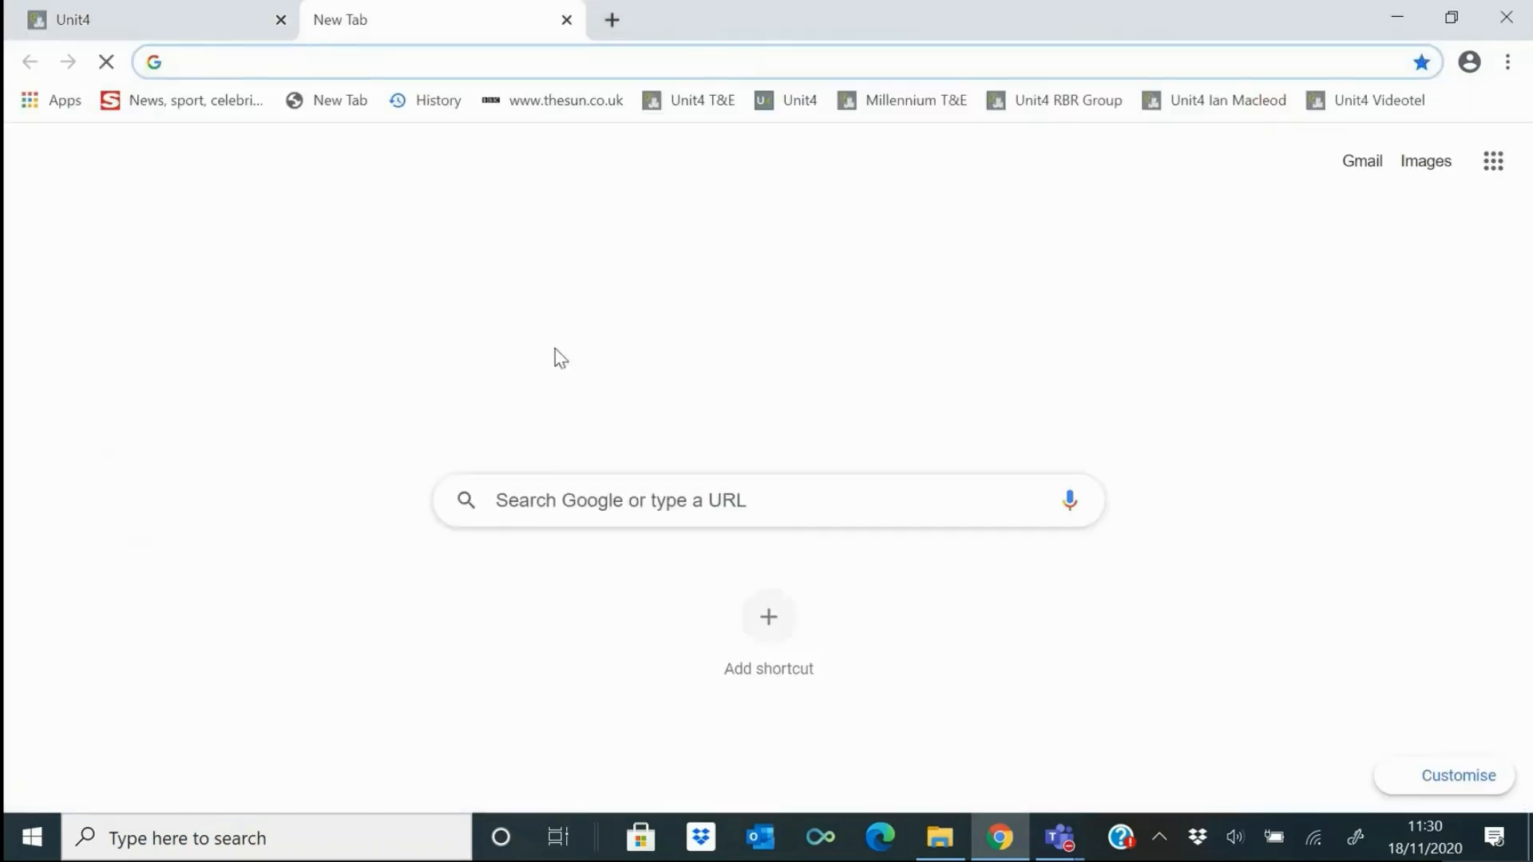
left_click(791, 101)
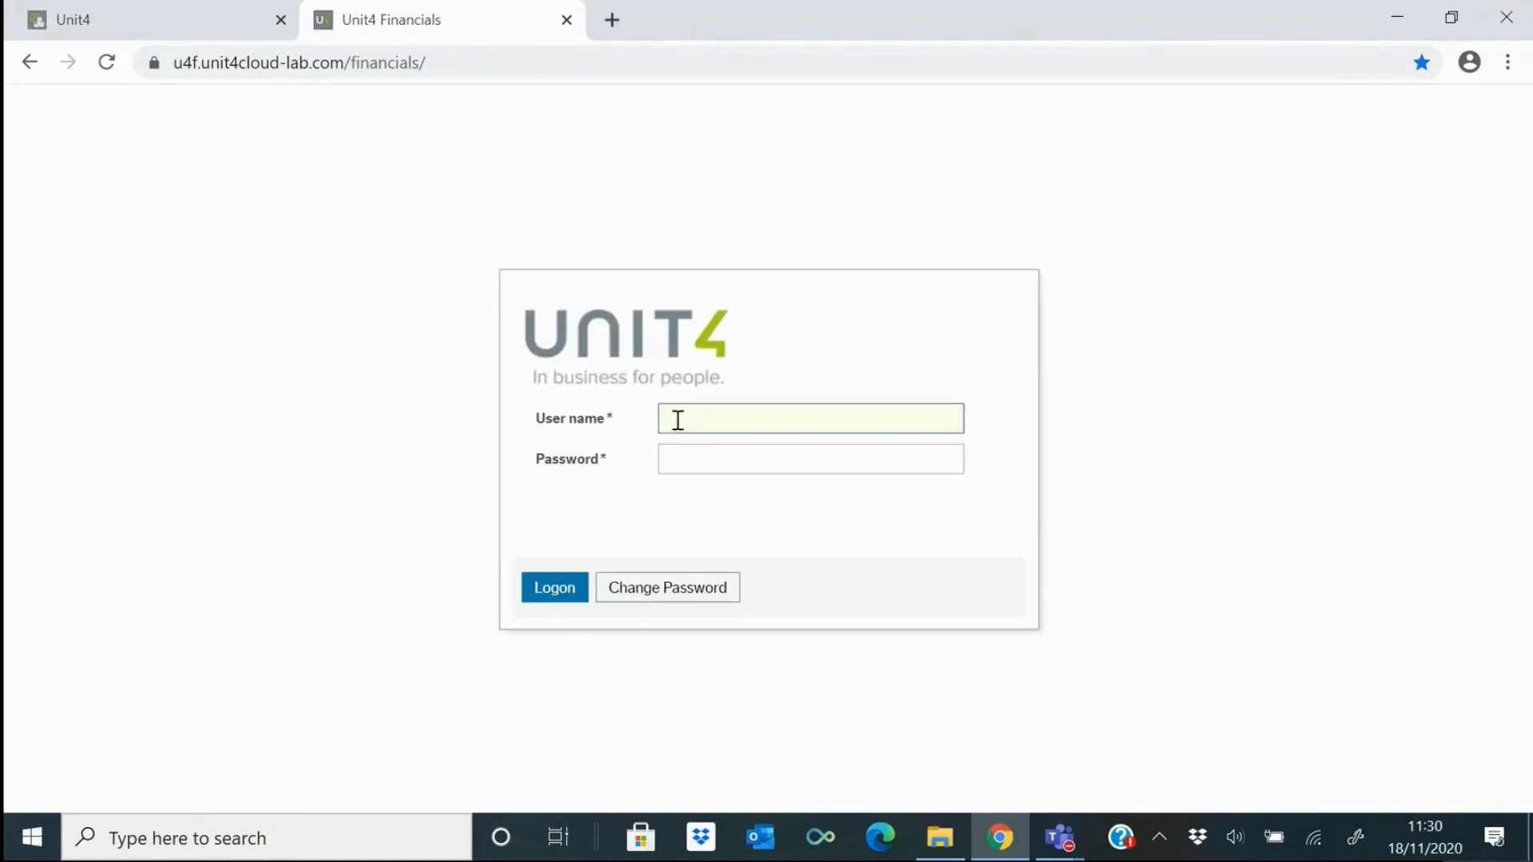
type("UK")
key("Tab")
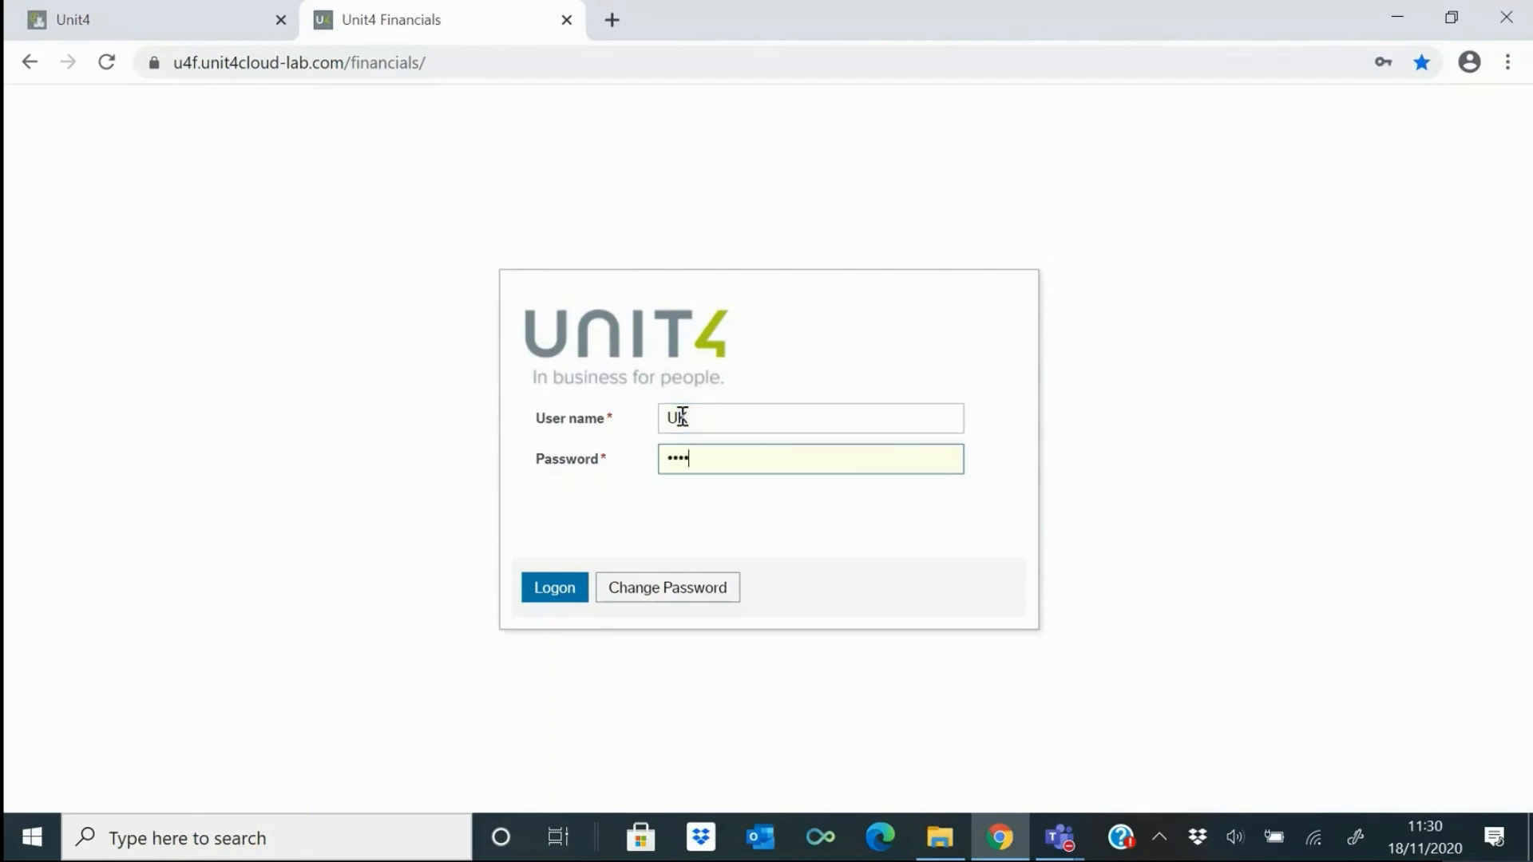
left_click(556, 590)
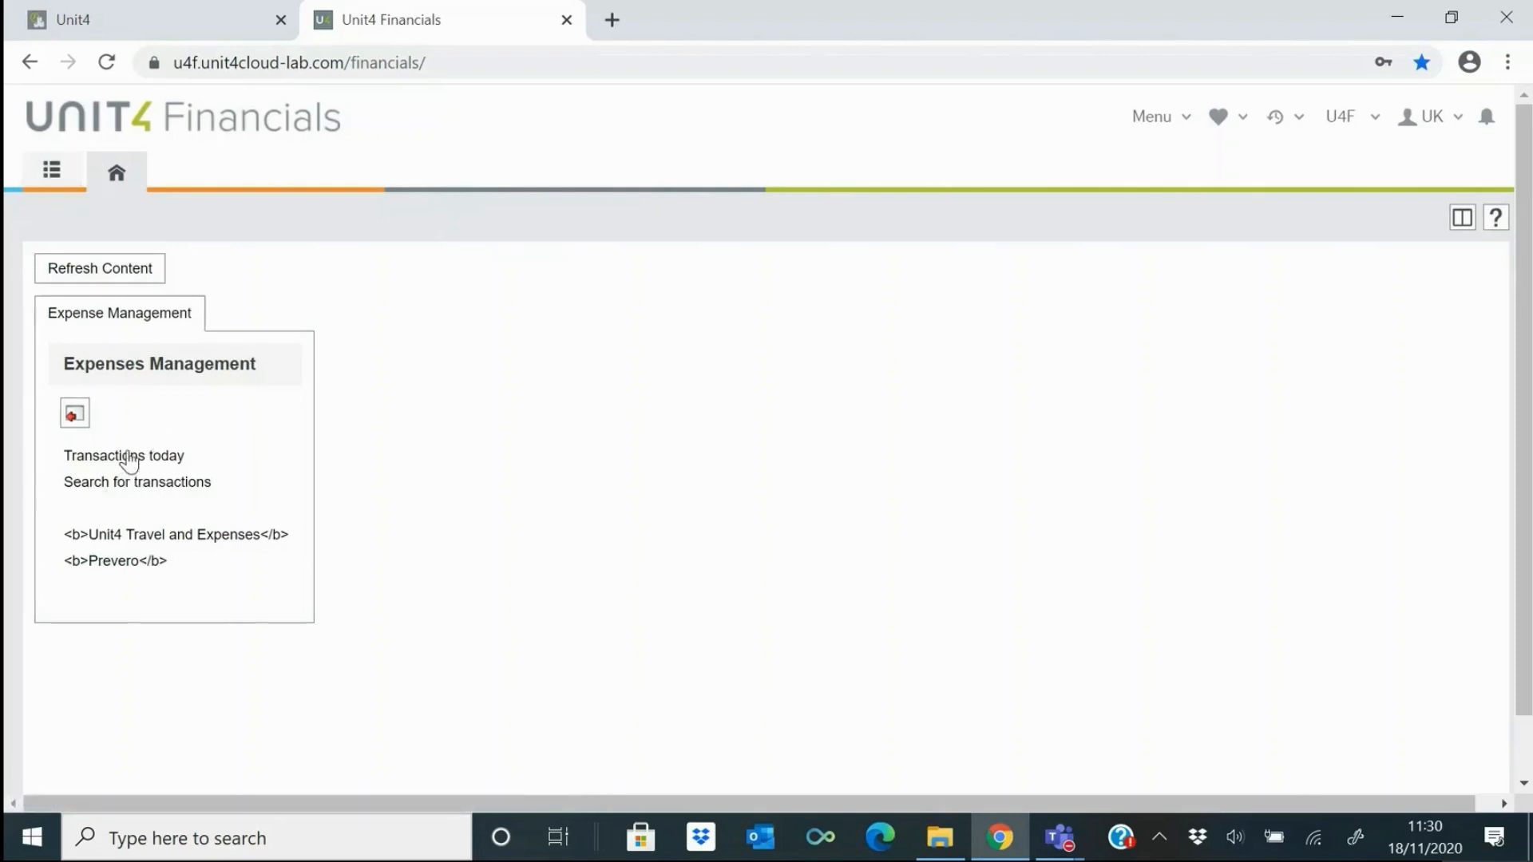
- List today's expense transactions and explode the document of the Trip to London transaction
left_click(126, 457)
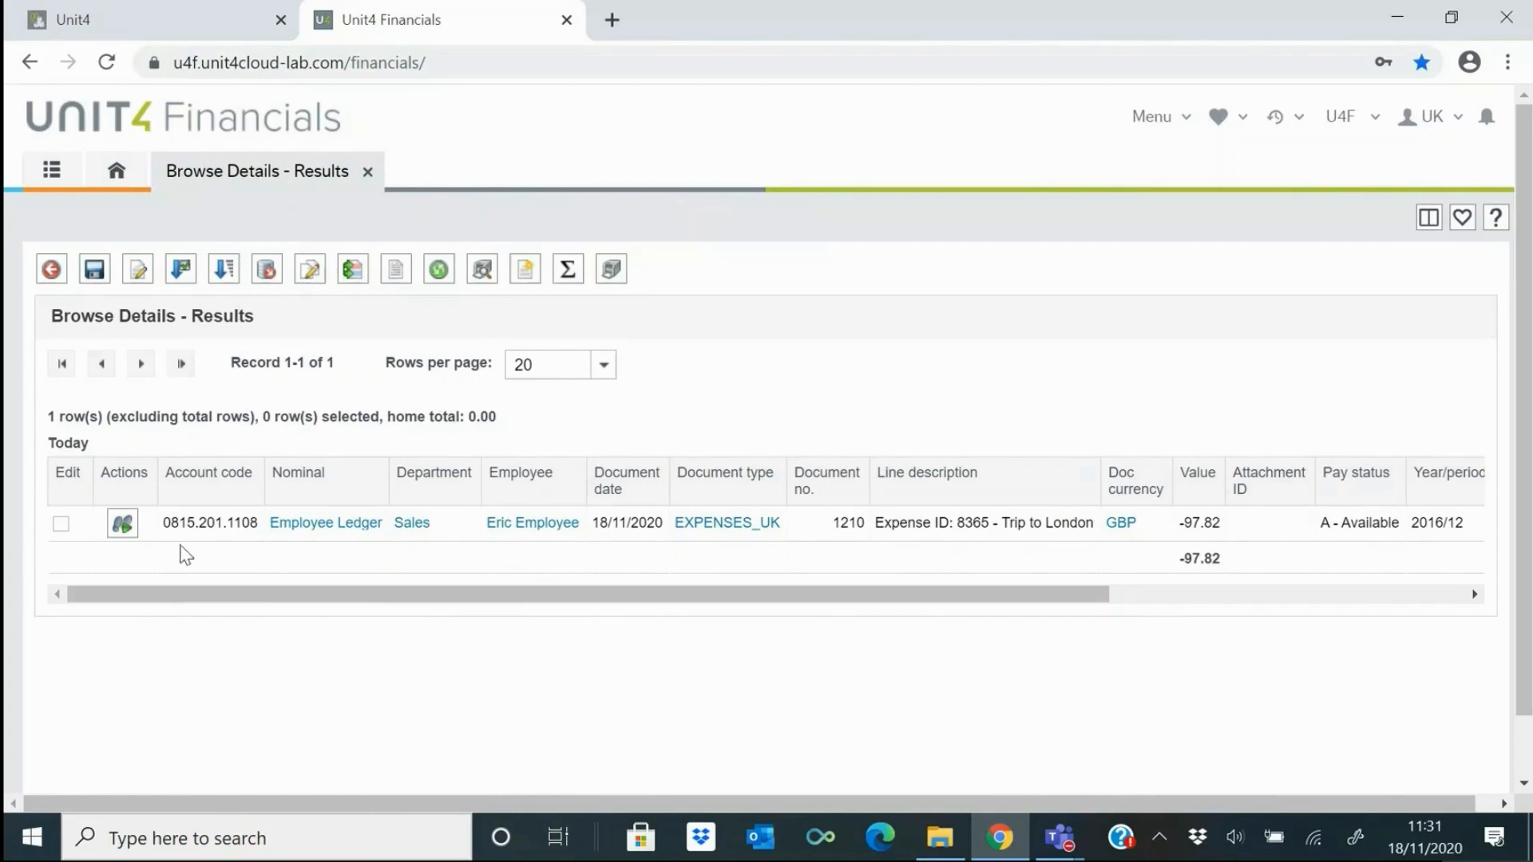
left_click(124, 526)
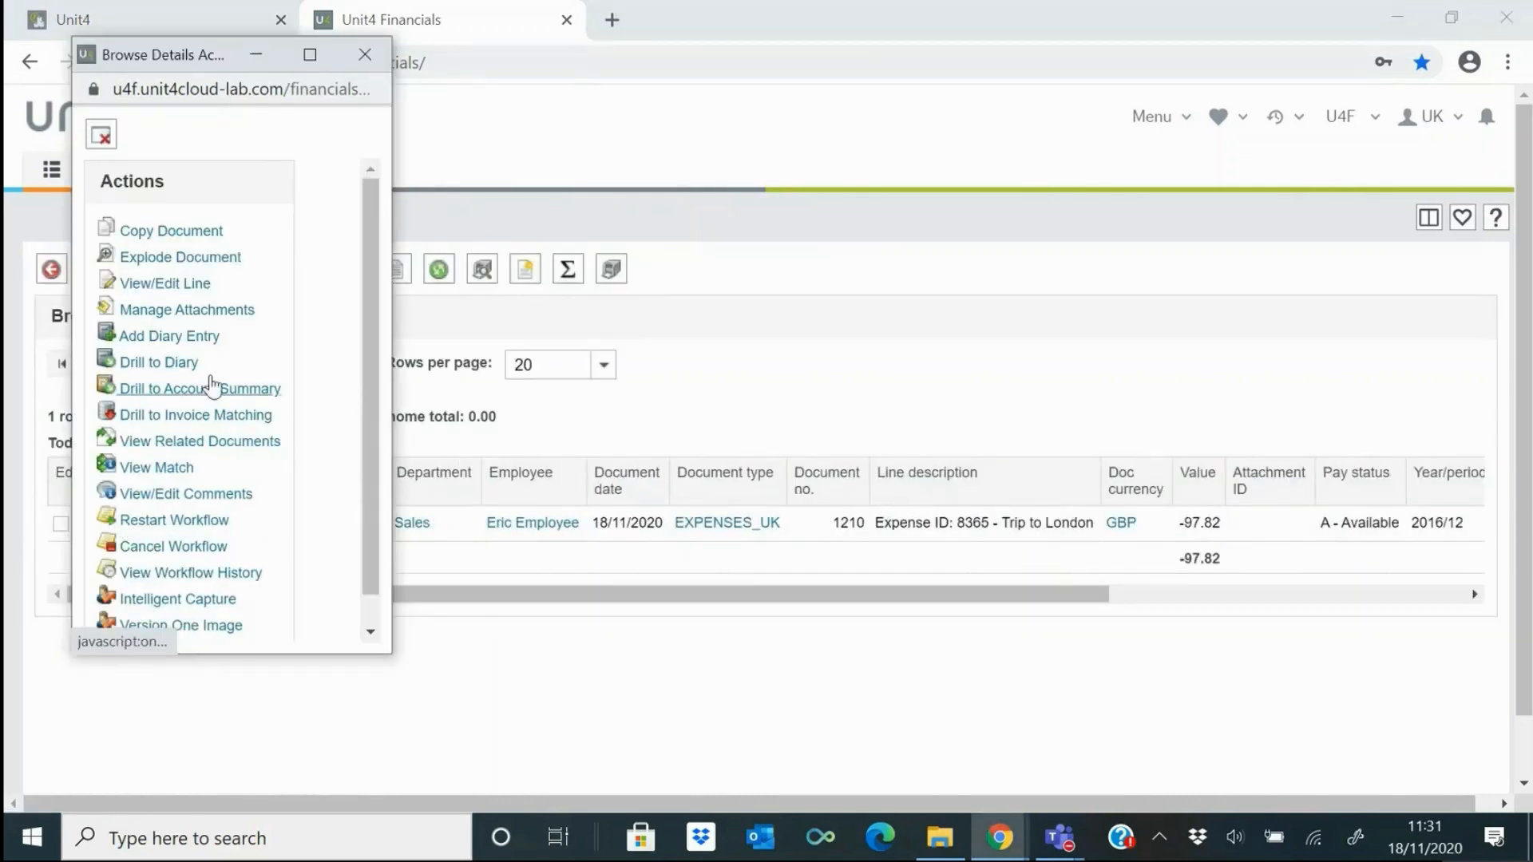
left_click(170, 263)
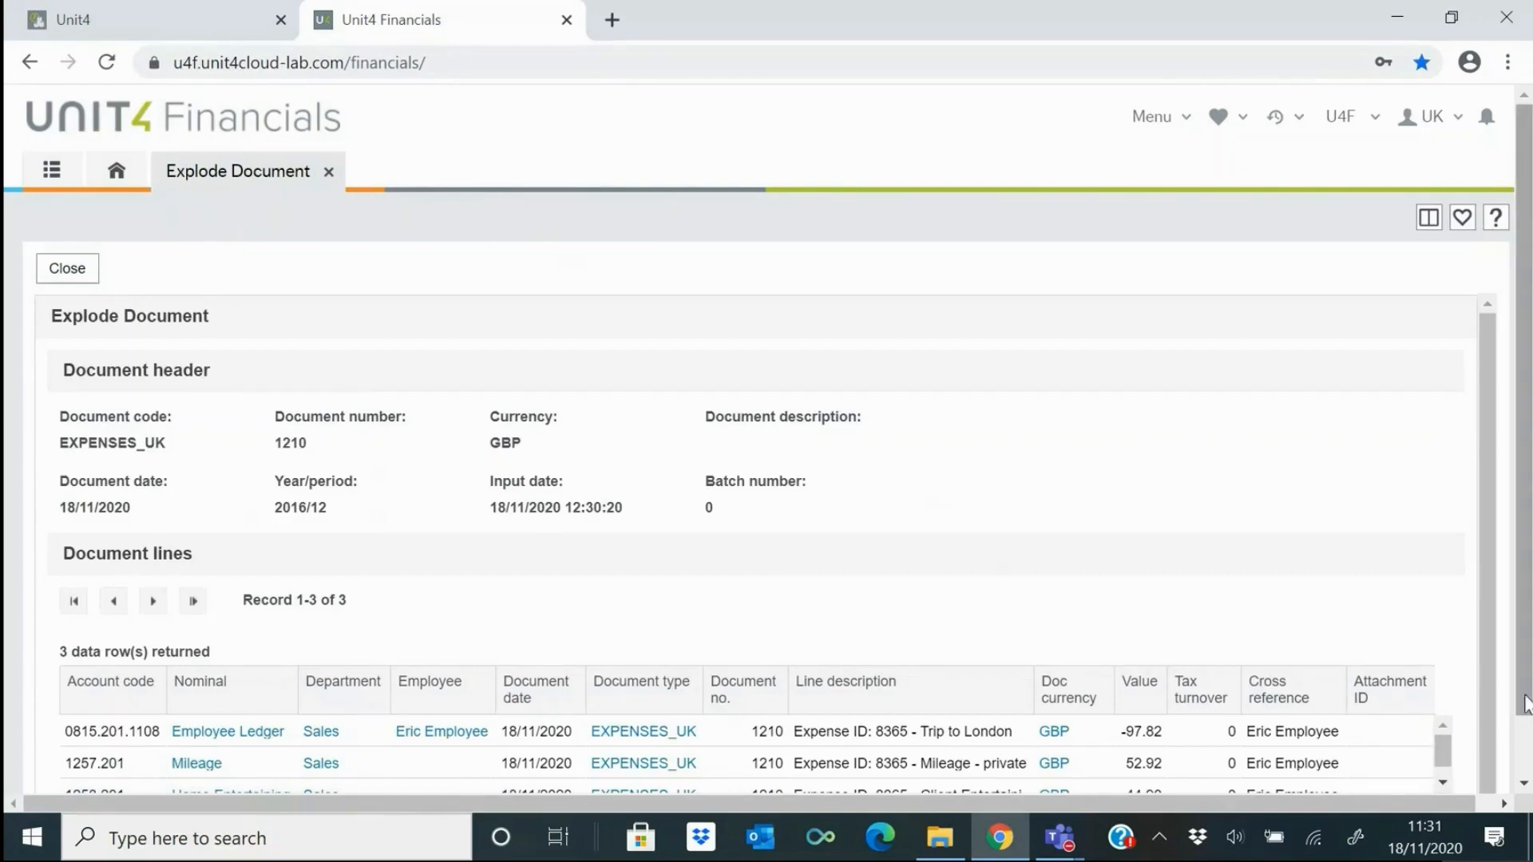
- Examine all document lines of the exploded expense document, including their nominals, values, pay status and due dates
scroll(1525, 706, "down", 1)
left_click_drag(1445, 692, 1446, 695)
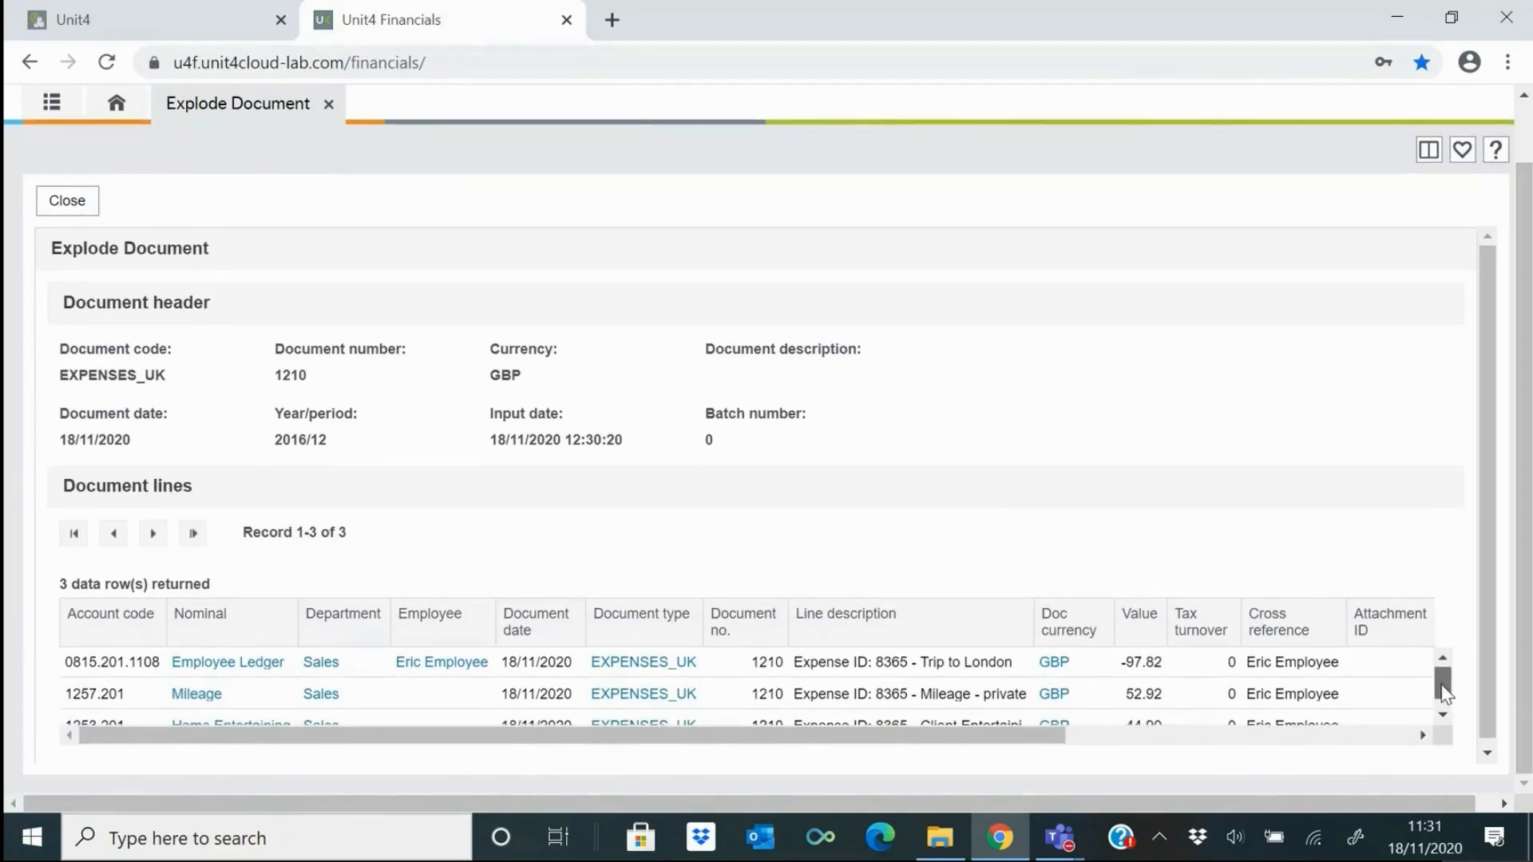
left_click_drag(1445, 695, 1440, 694)
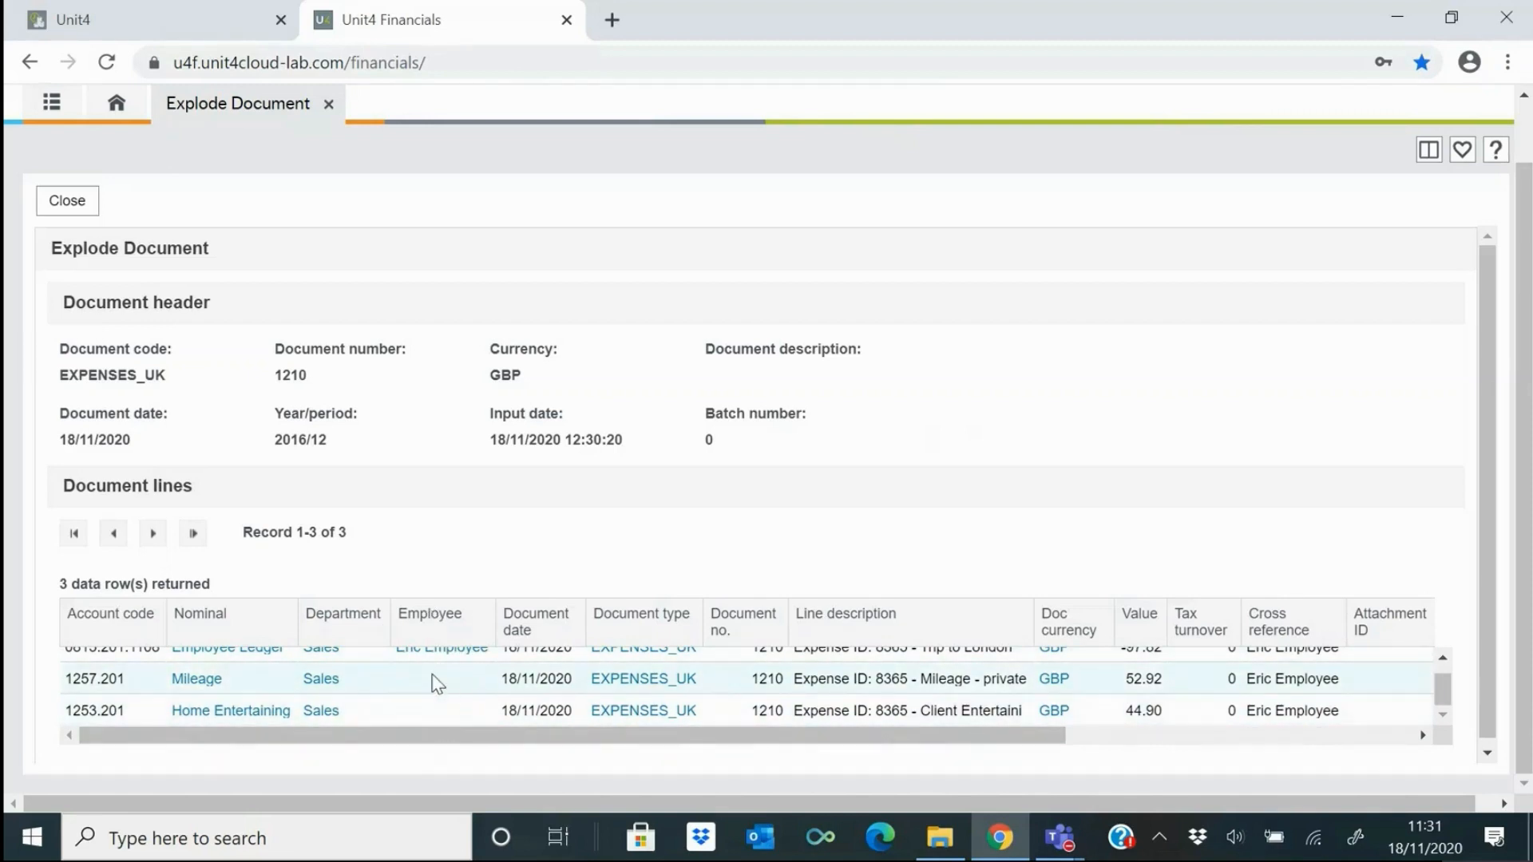
left_click_drag(947, 735, 1426, 750)
left_click_drag(1443, 696, 1439, 672)
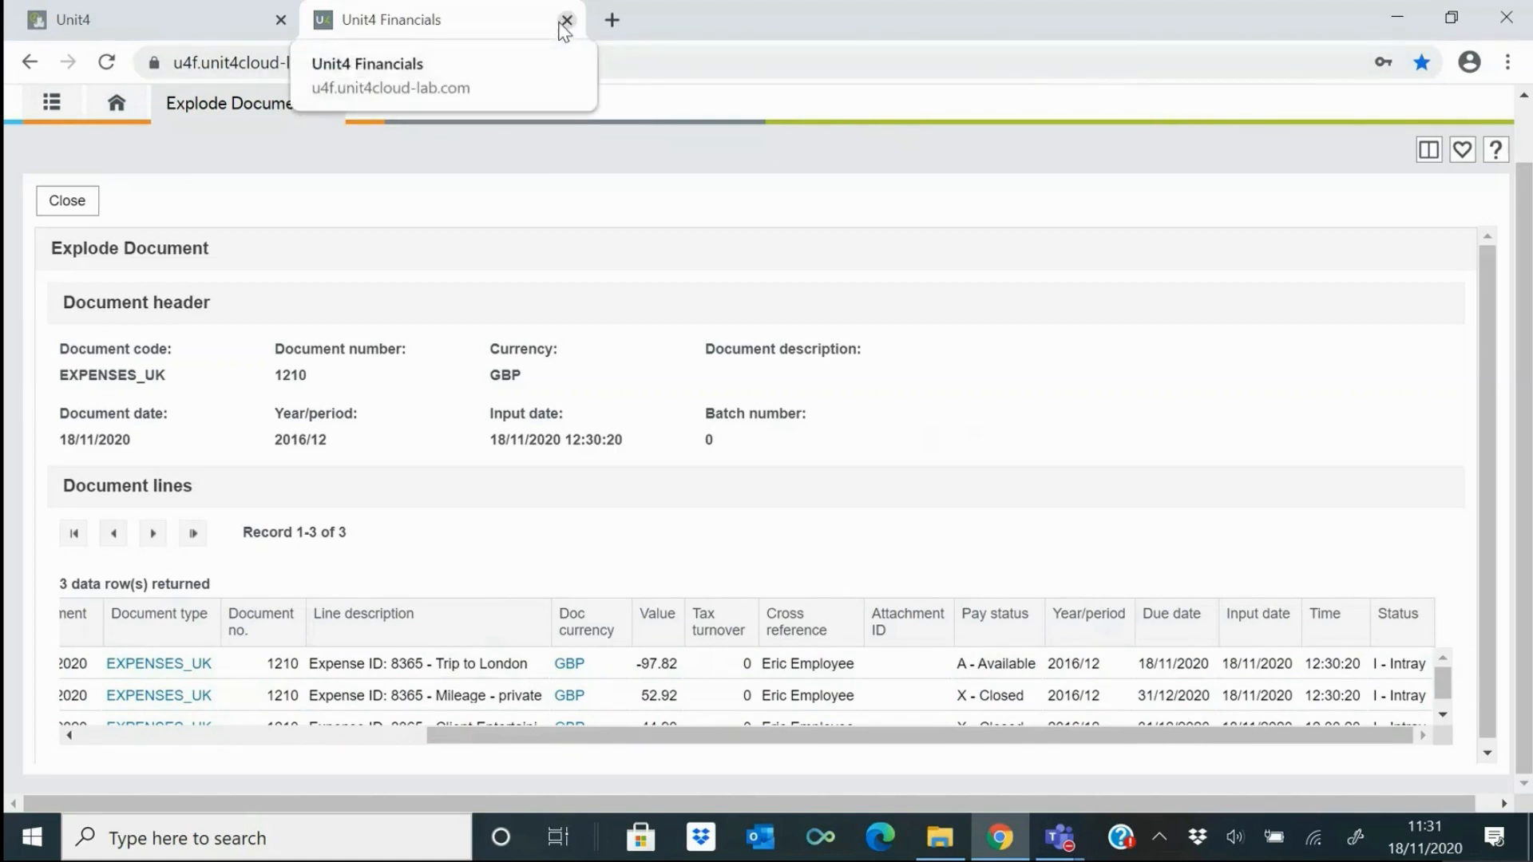
- Switch back to the Unit4 expenses tab, read the pending approval tasks, and close the task list
left_click(216, 28)
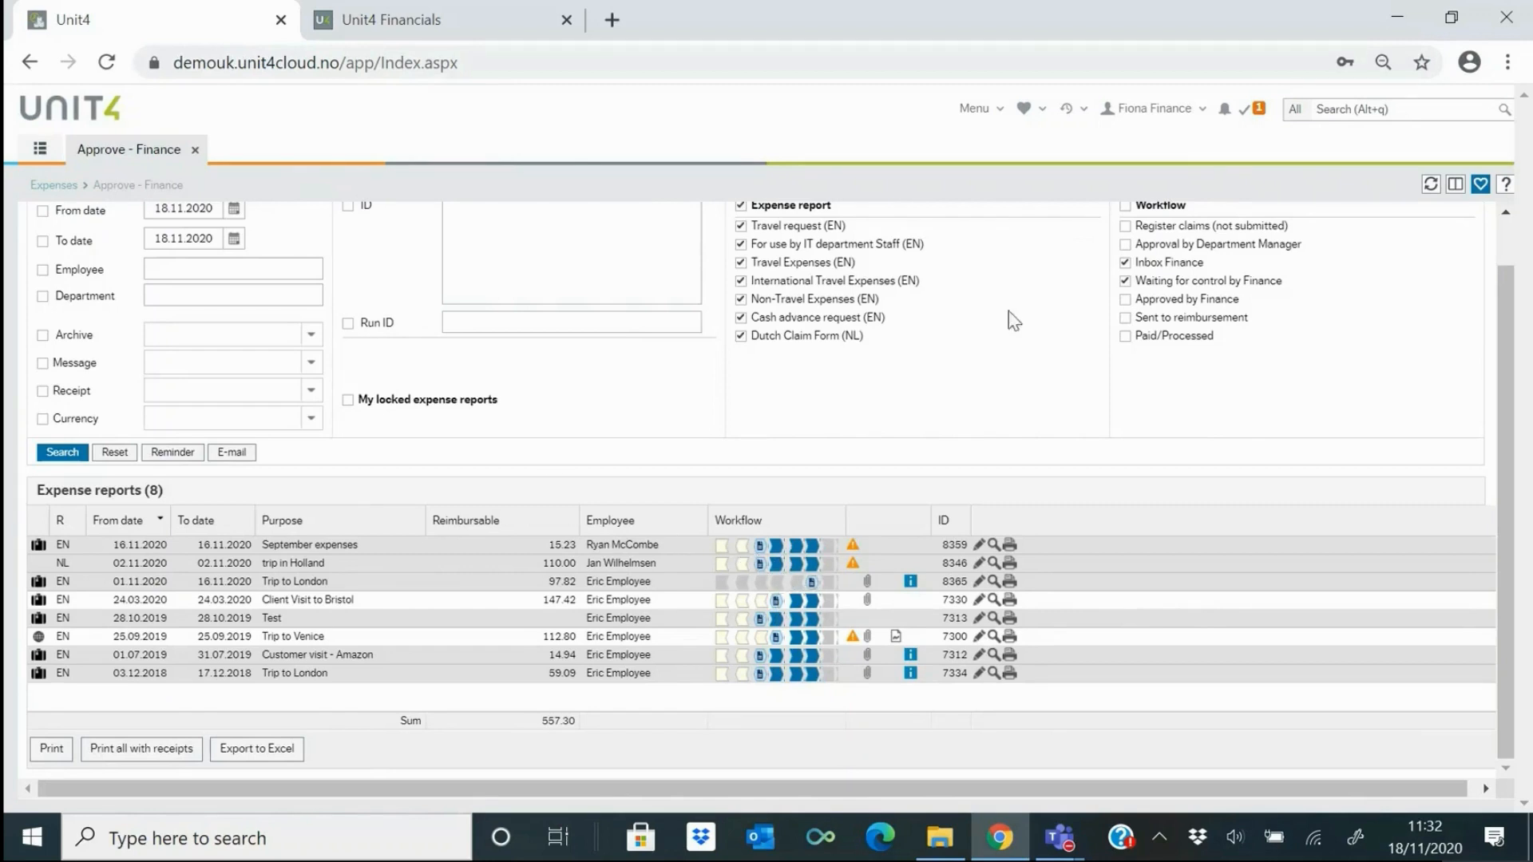
left_click(1245, 113)
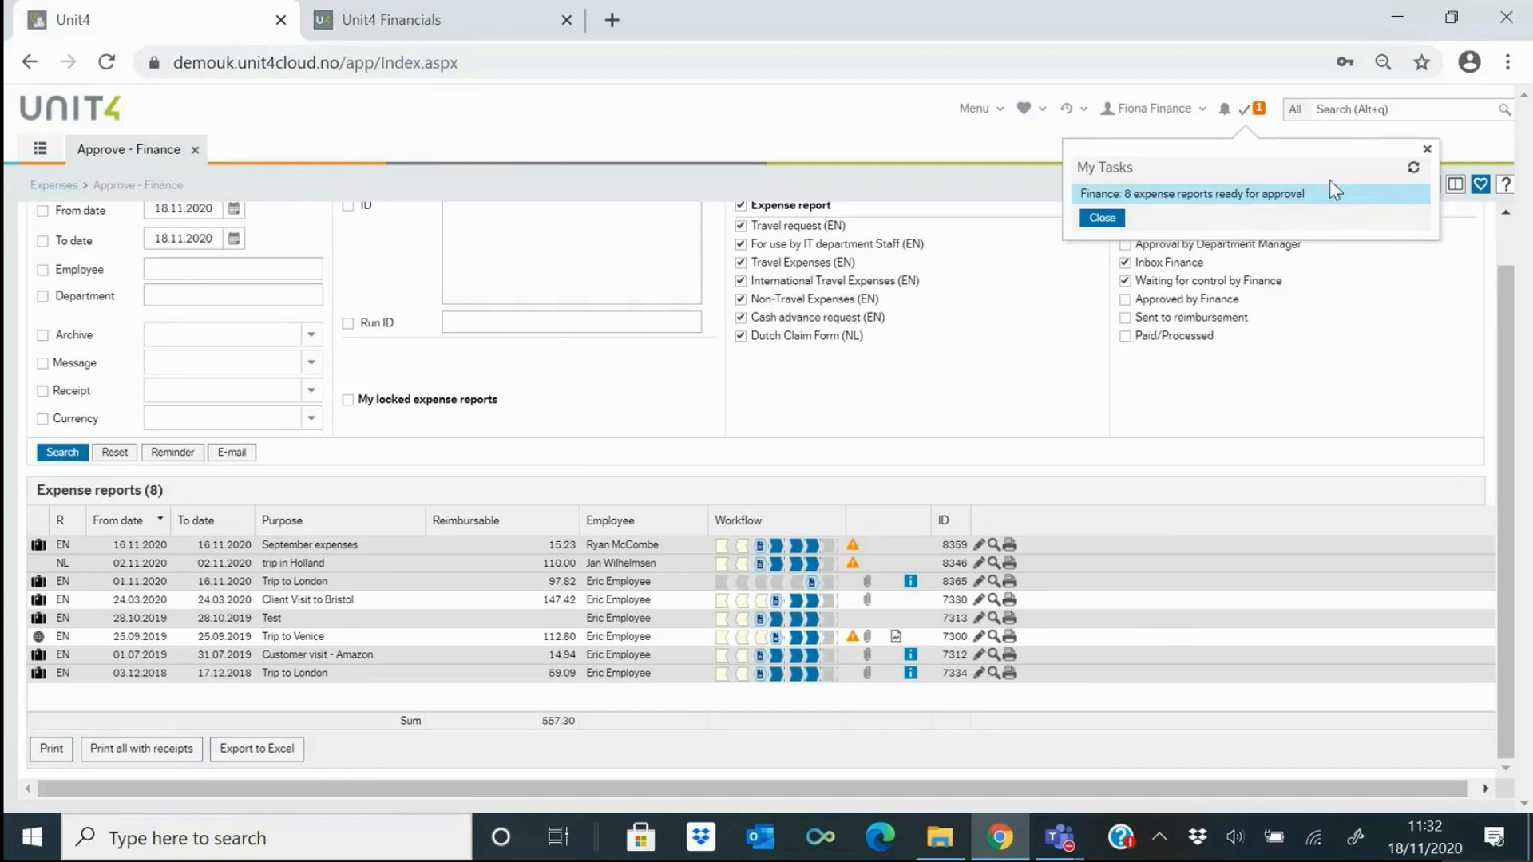
left_click(1426, 149)
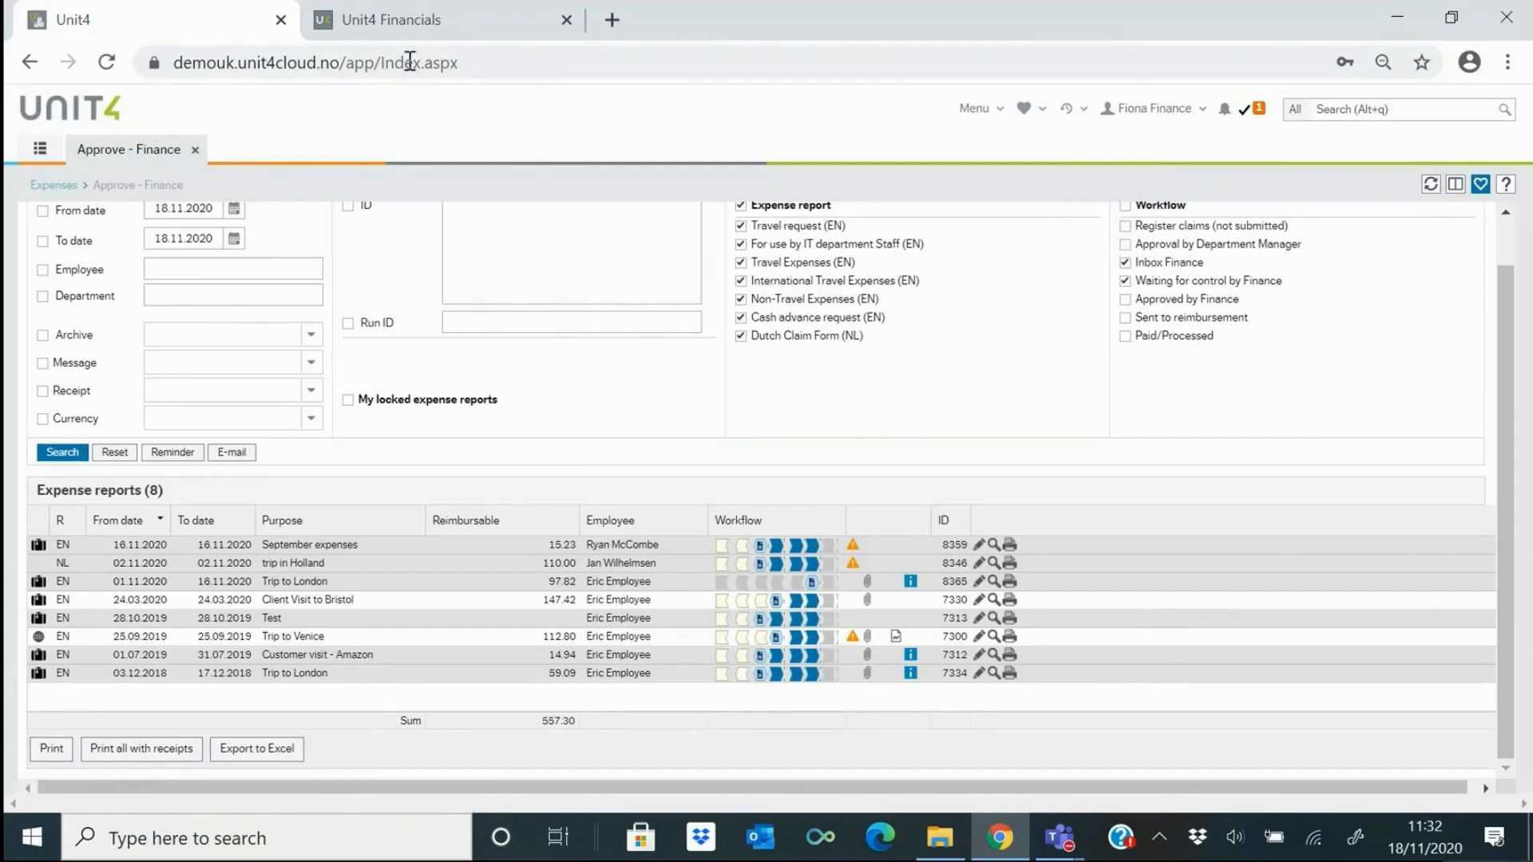
- Expand the Finance and Employee analysis folders and open the Expense reports analysis
left_click(42, 149)
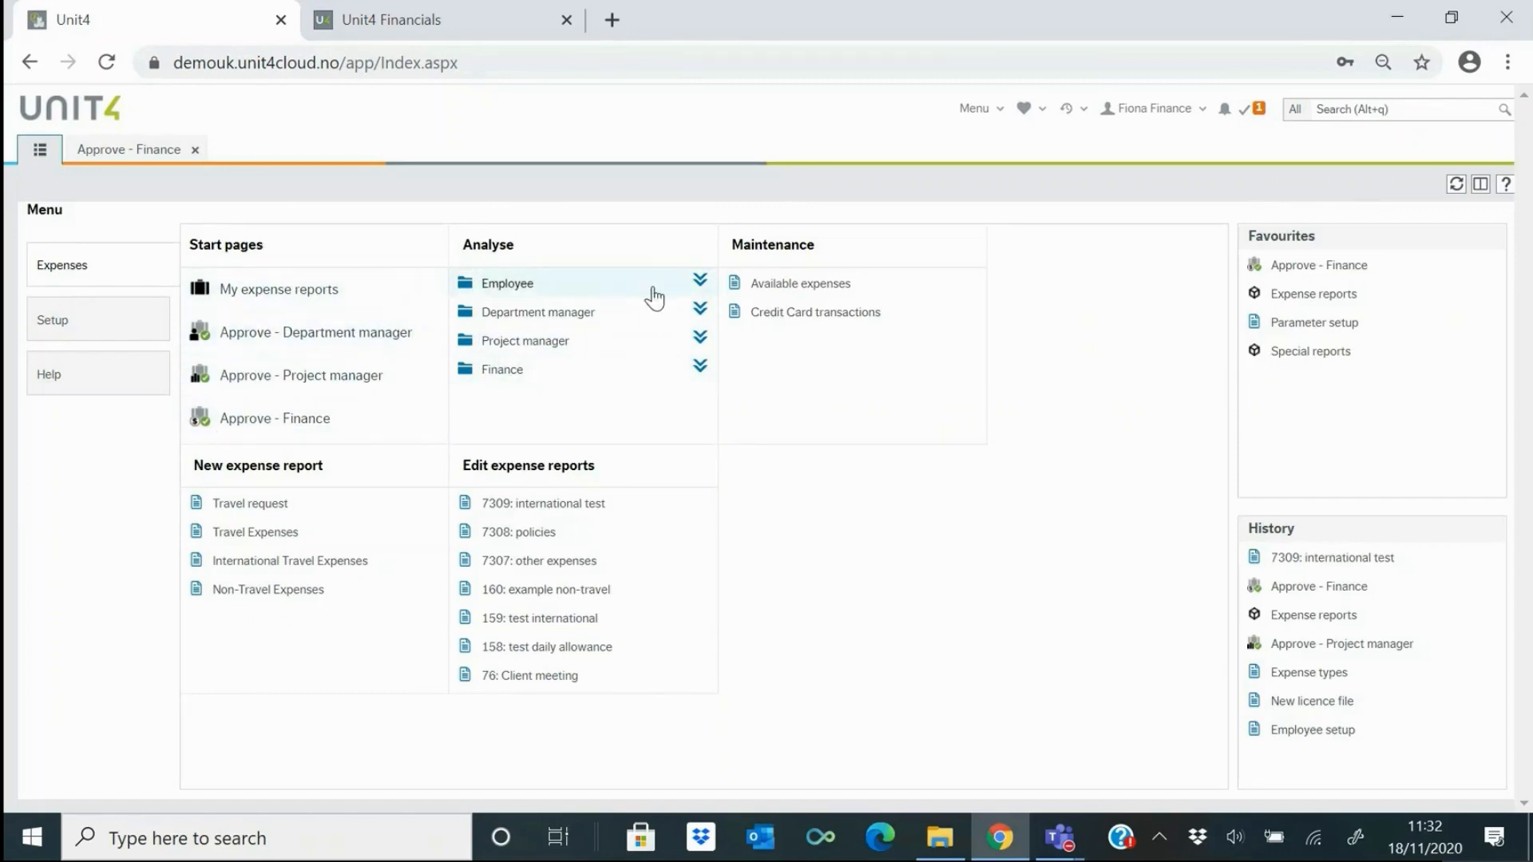
left_click(700, 369)
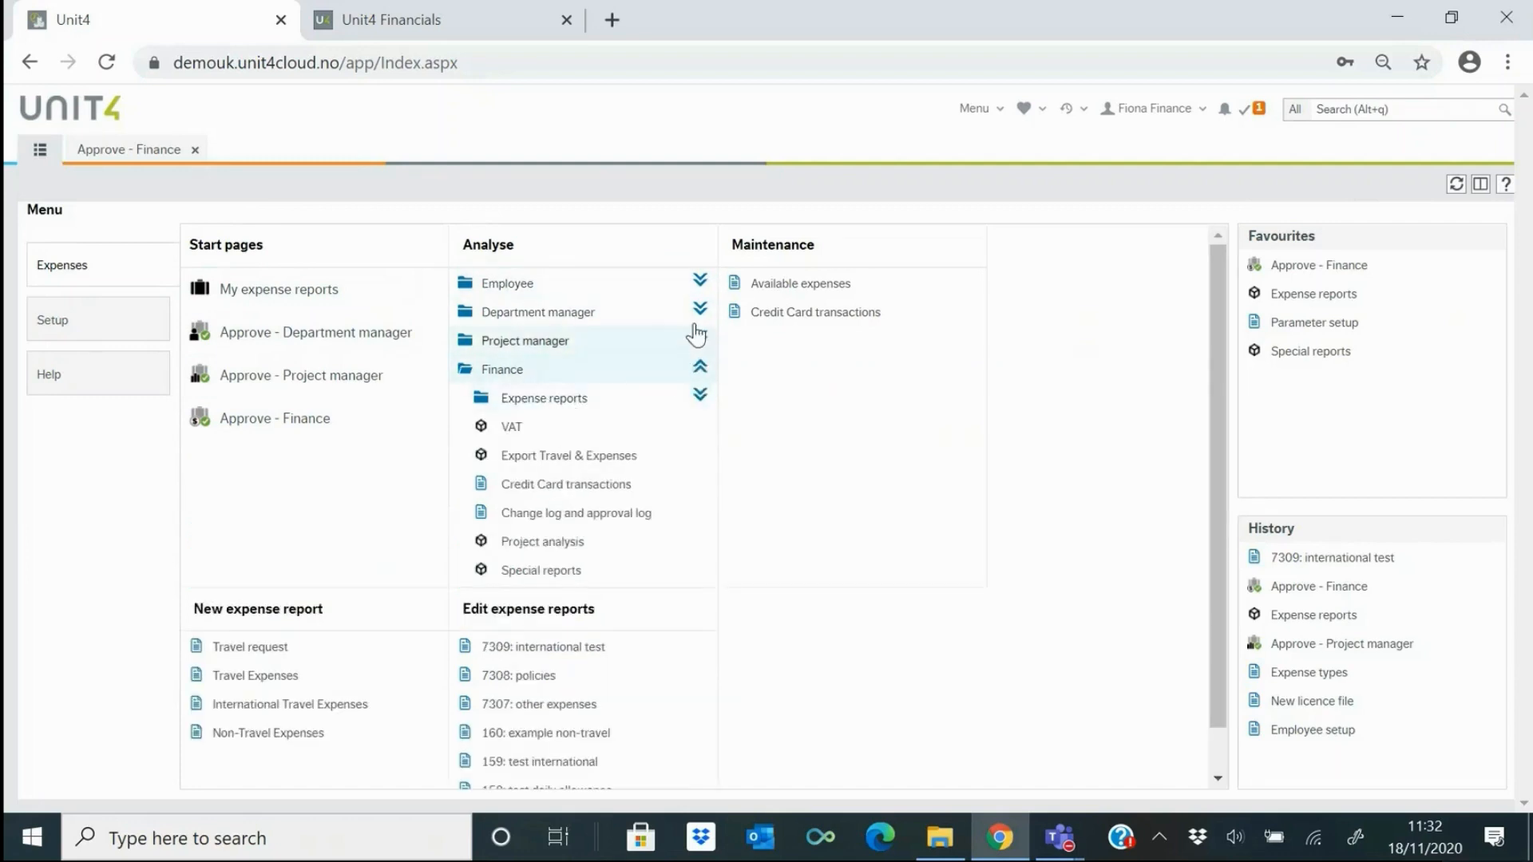
left_click(700, 282)
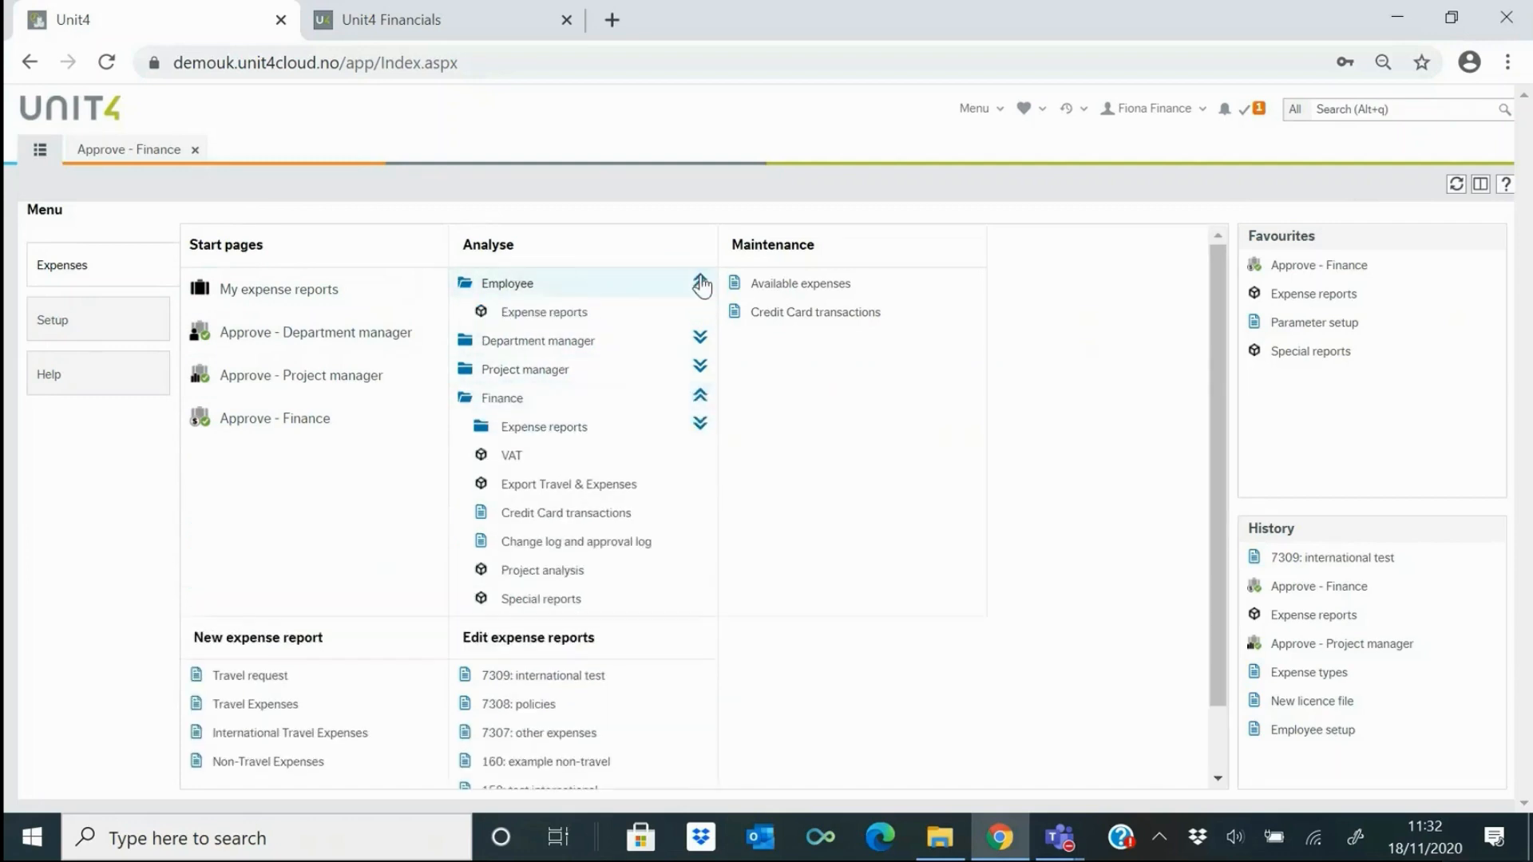
left_click(573, 319)
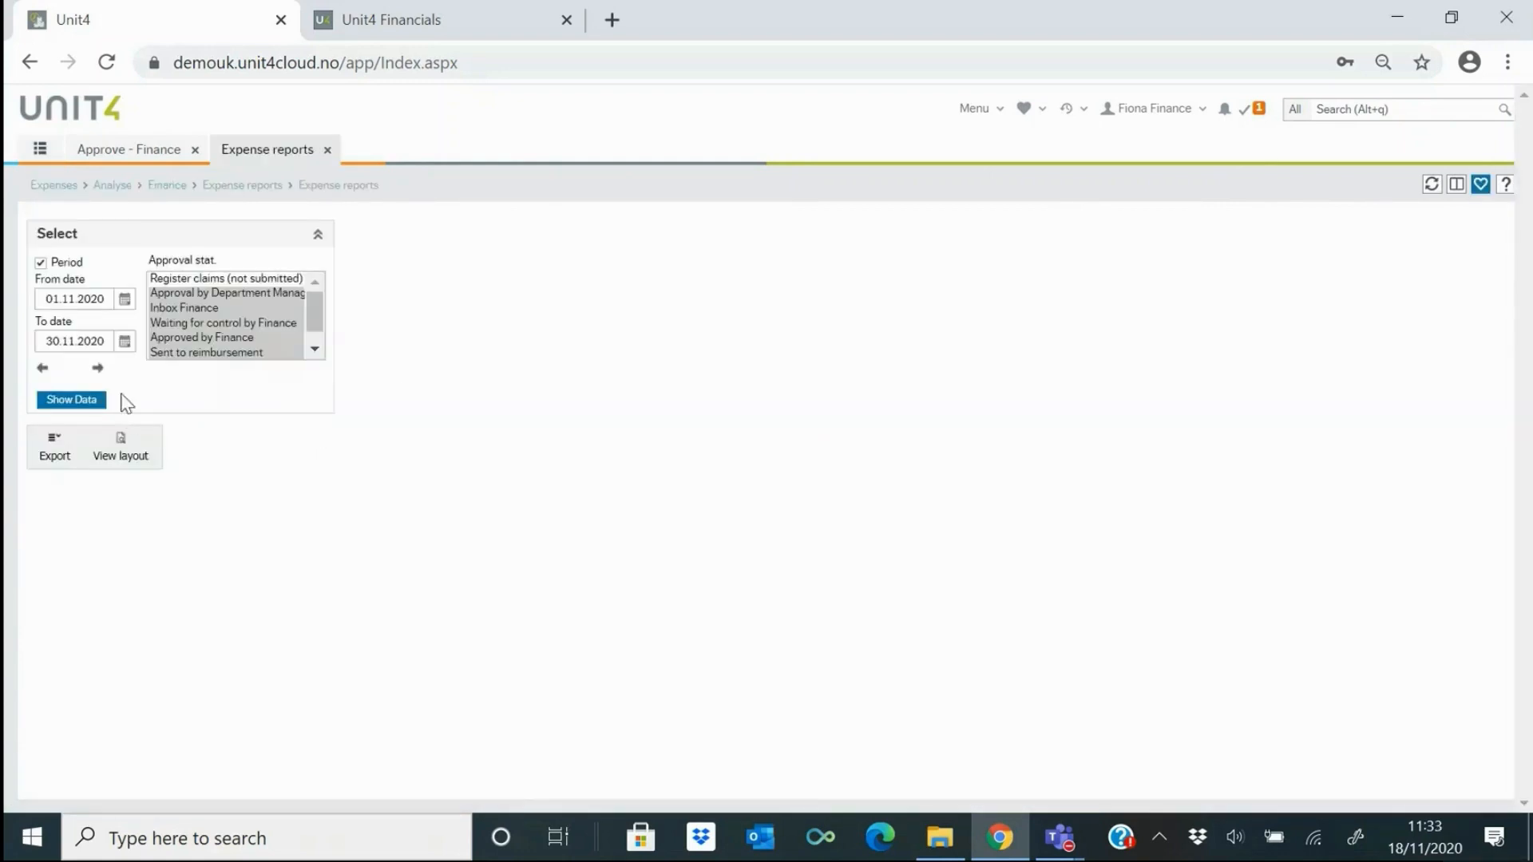
- Set the report's from date to 02.08.2020 and load the expense data
left_click(125, 299)
left_click(72, 388)
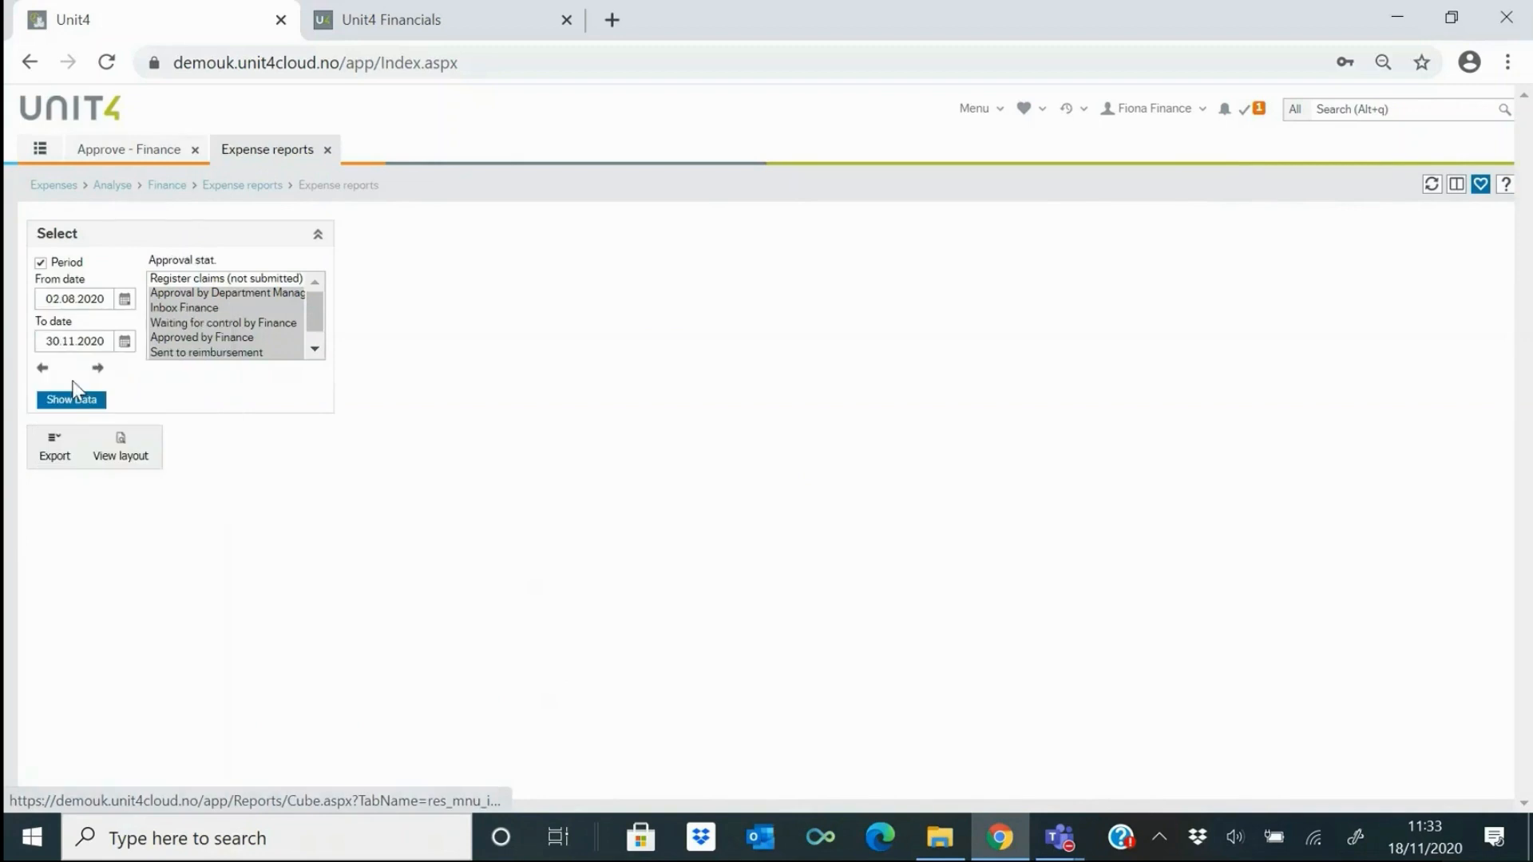
left_click(72, 400)
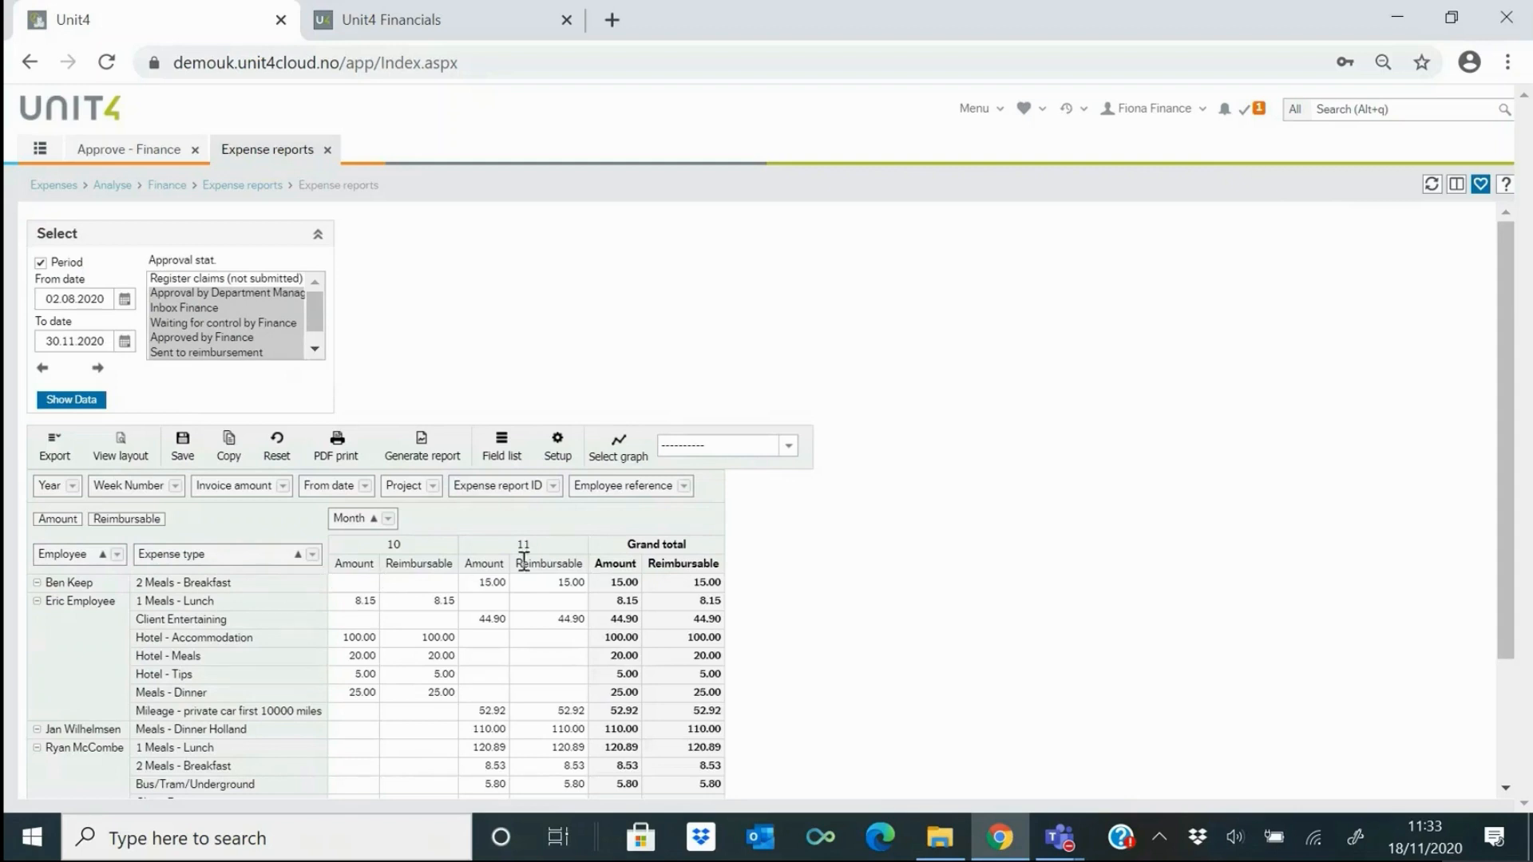
- Add the Department field as a column level beside Month and review the whole expense table down to its grand total
left_click(502, 447)
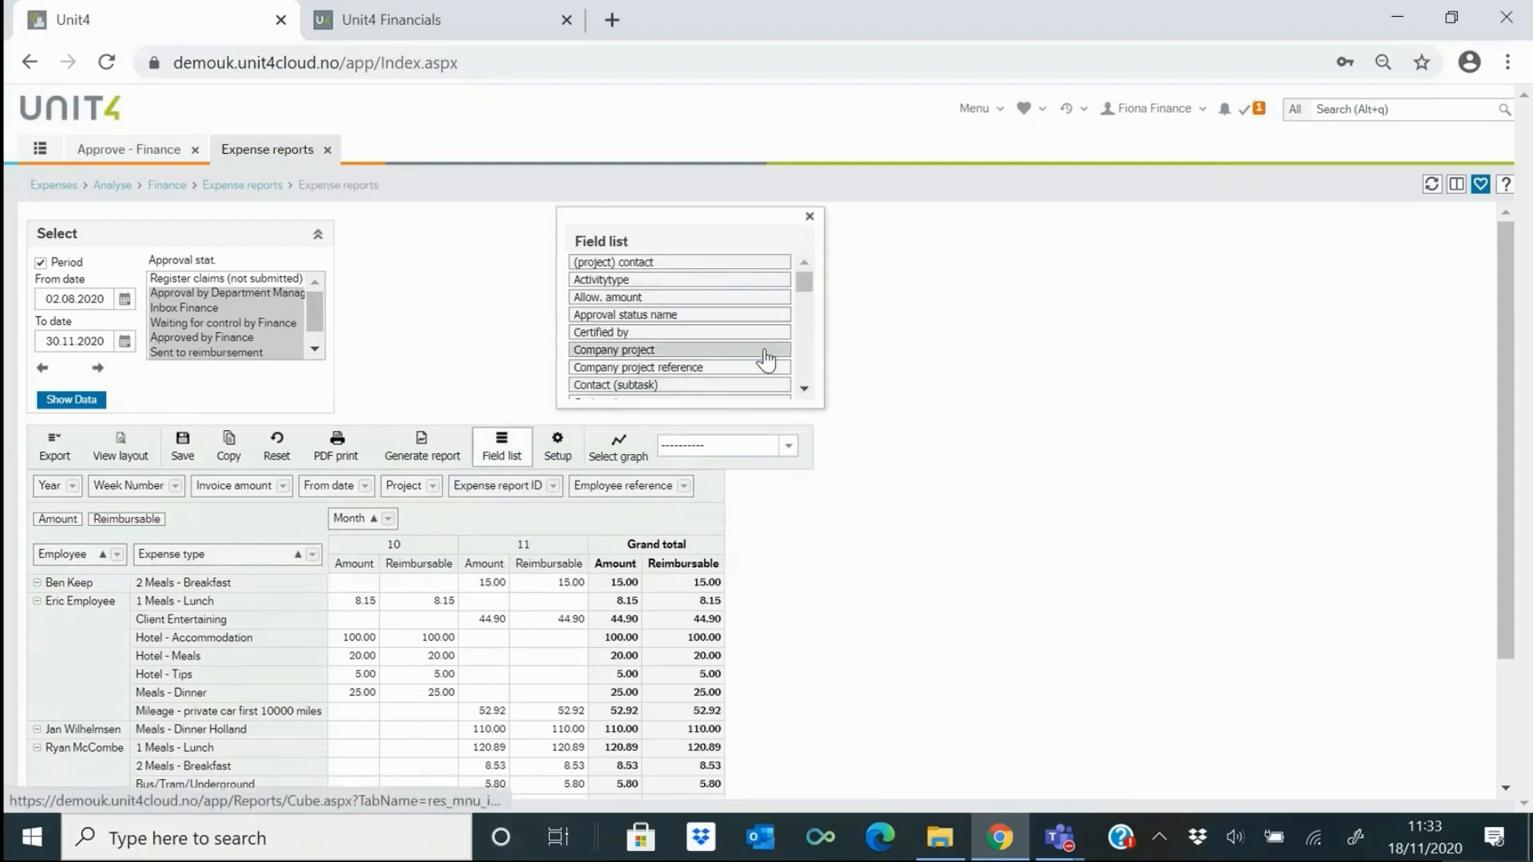
left_click_drag(806, 297, 806, 318)
left_click_drag(631, 352, 515, 527)
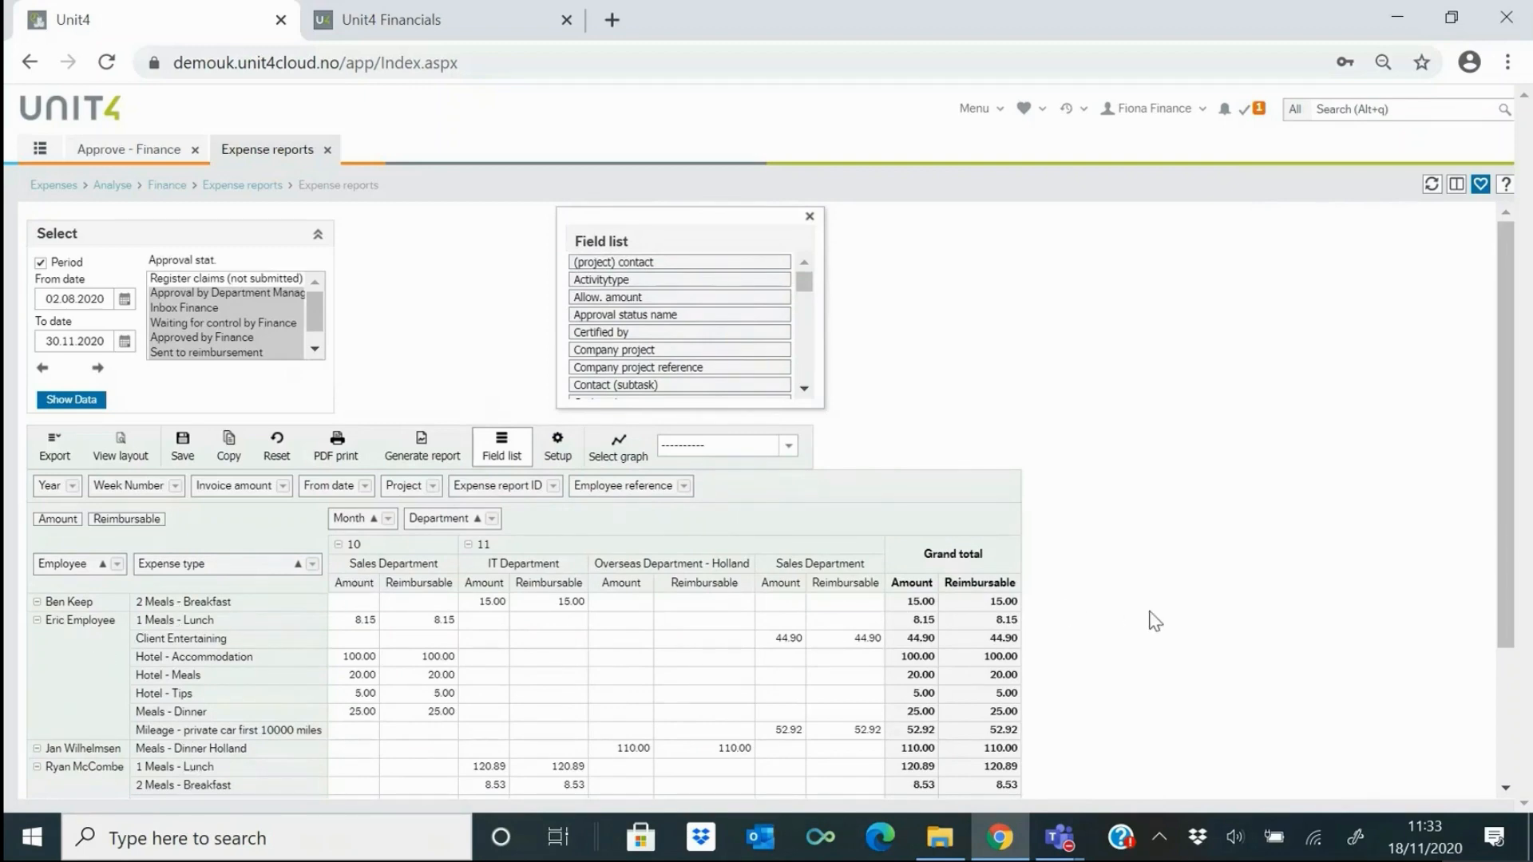
scroll(1503, 553, "down", 2)
scroll(1525, 663, "down", 1)
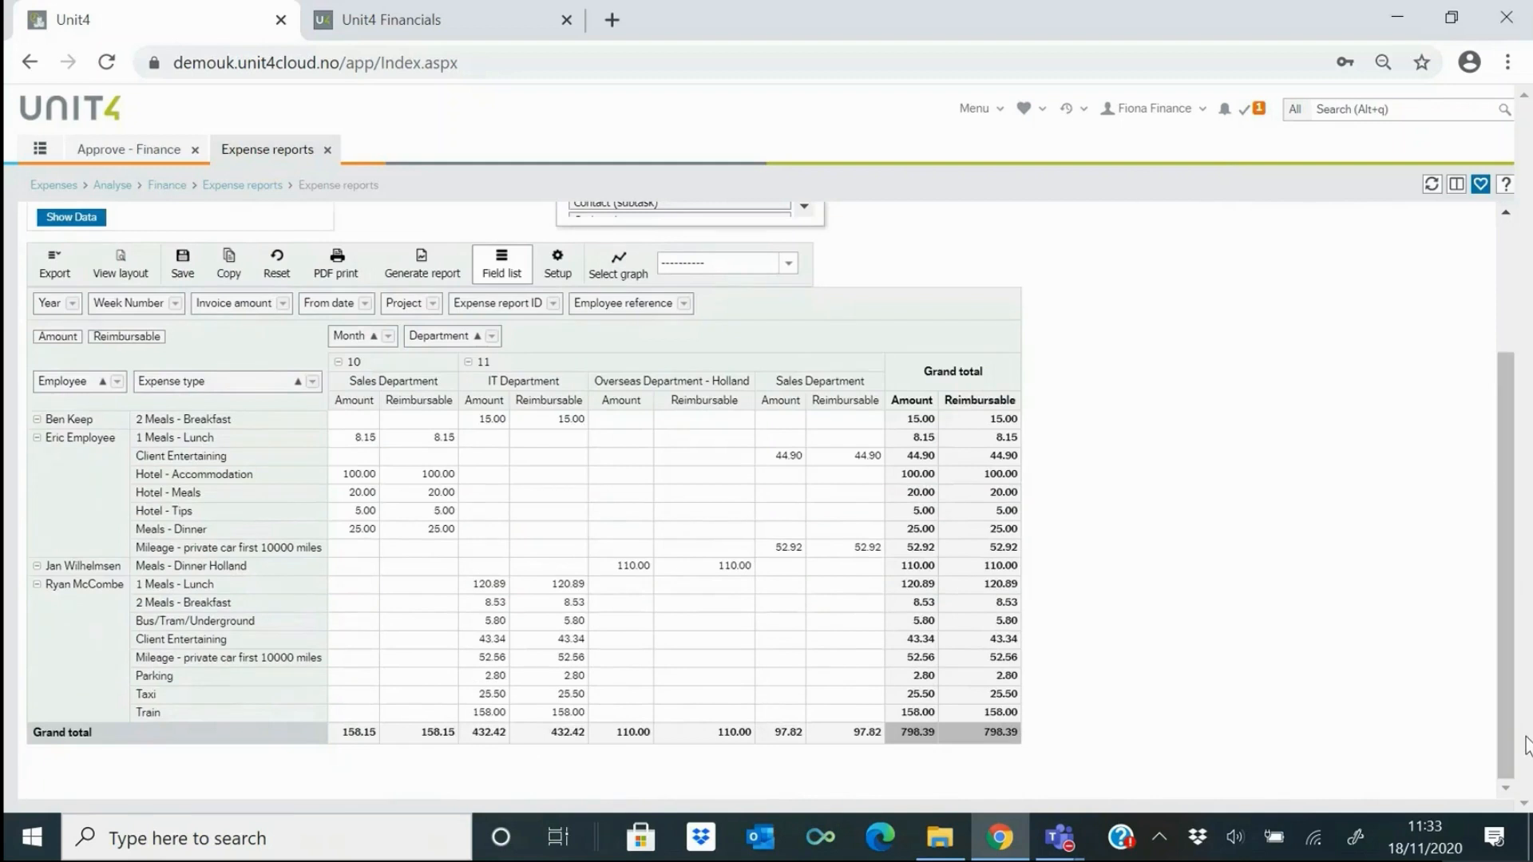
scroll(1324, 305, "up", 2)
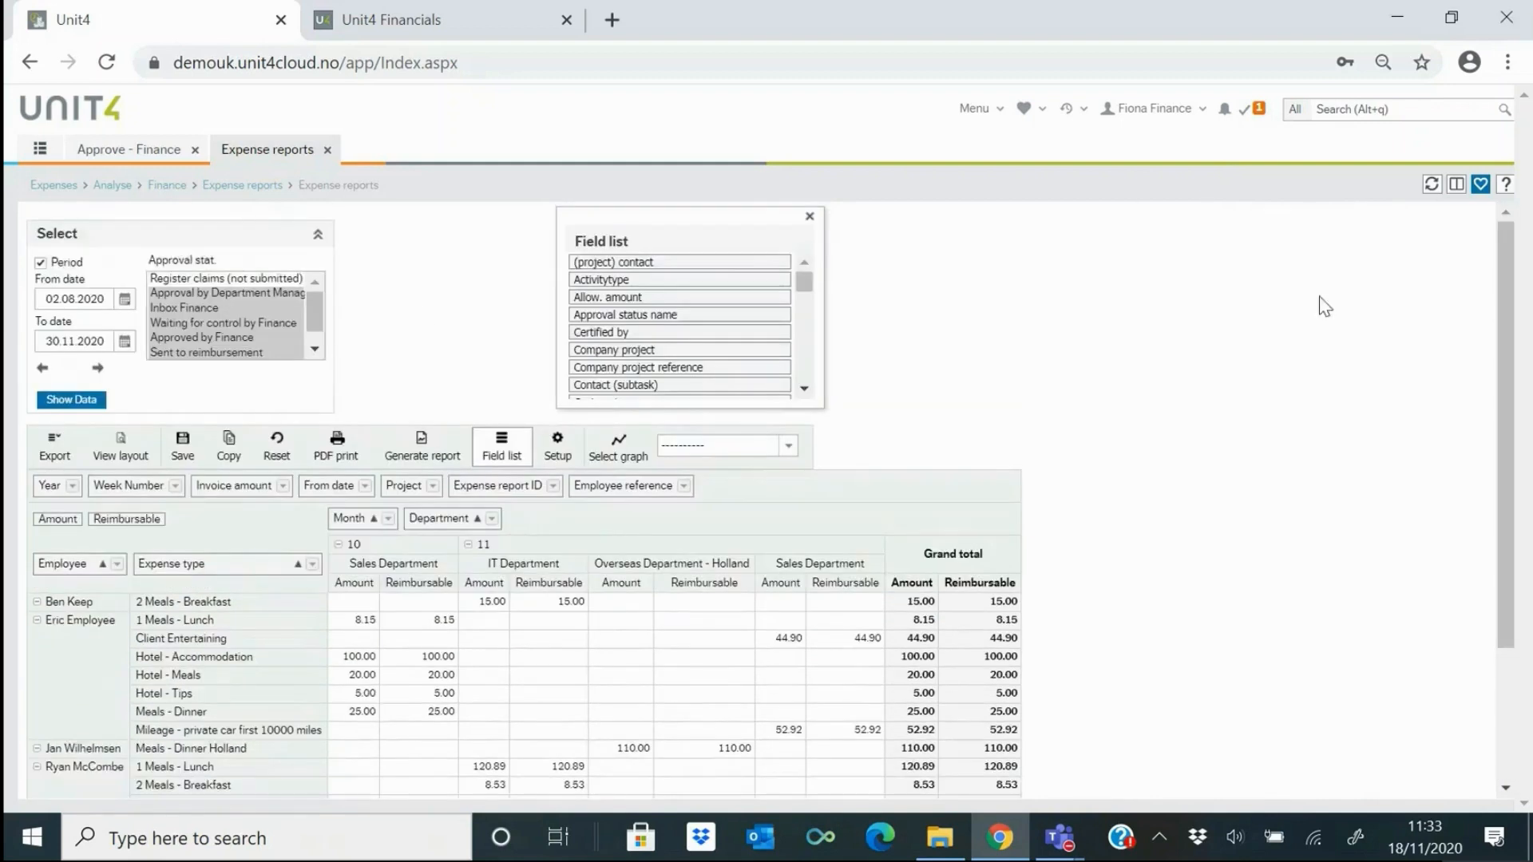
- Restrict the approval status to Register claims (not submitted), Approval by Department Manager and Inbox Finance, and reload the report data
left_click(195, 292)
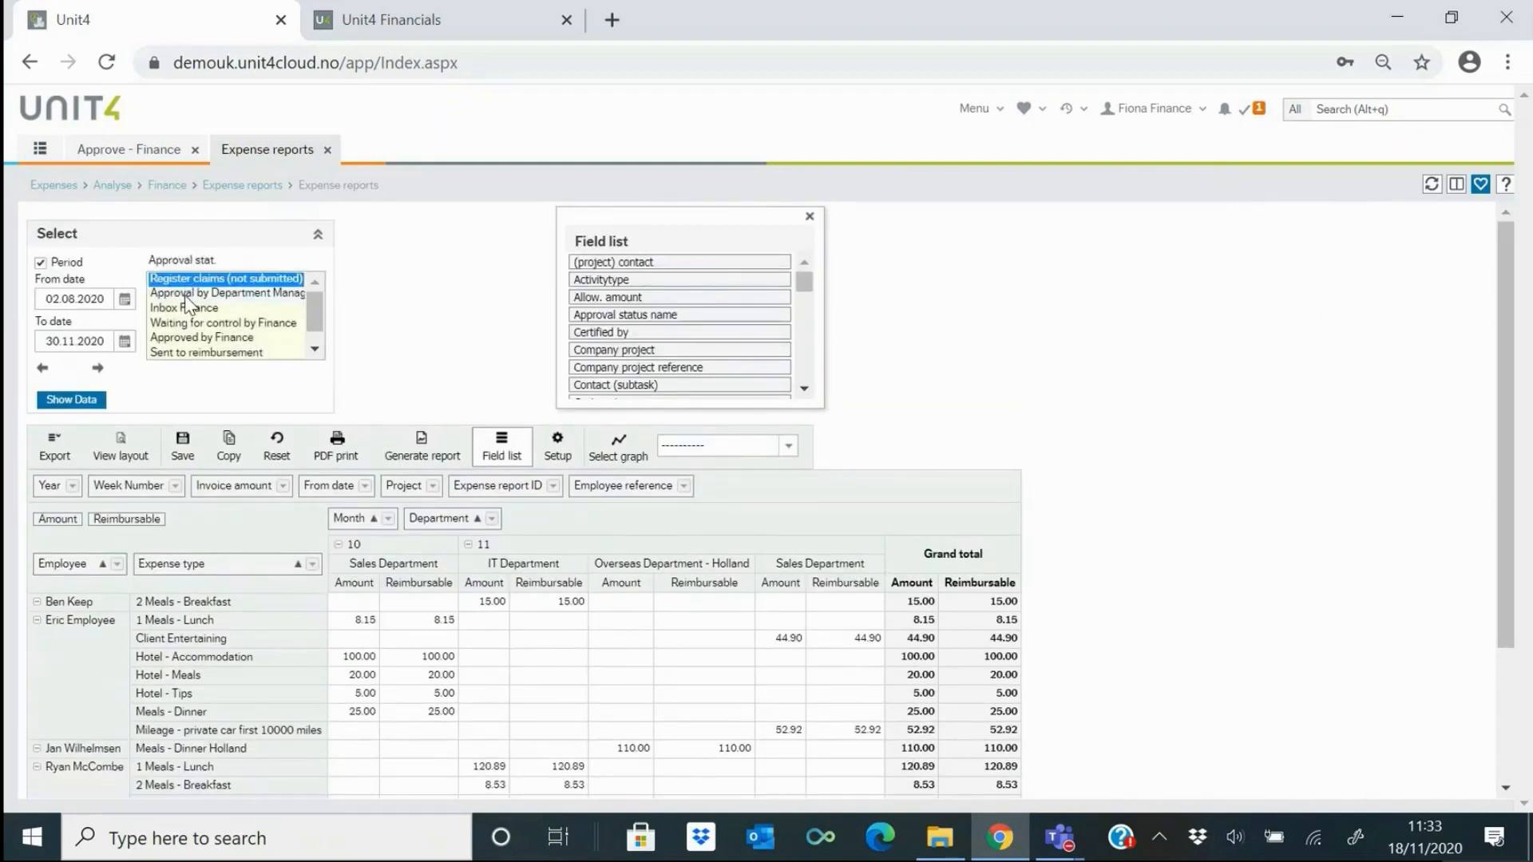
left_click(187, 297, "ctrl")
left_click(189, 308, "ctrl")
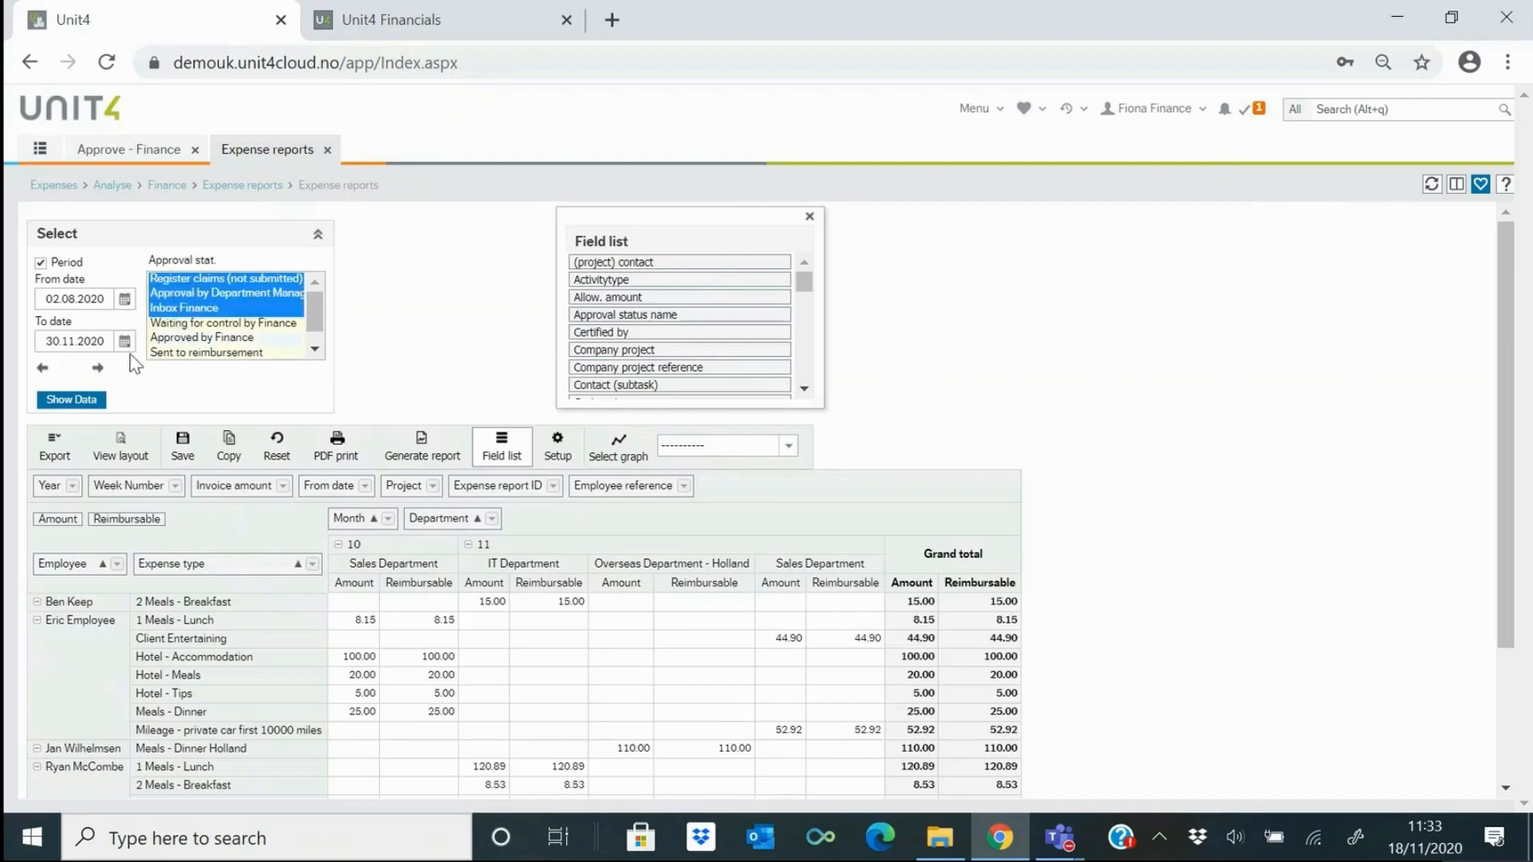
left_click(80, 401)
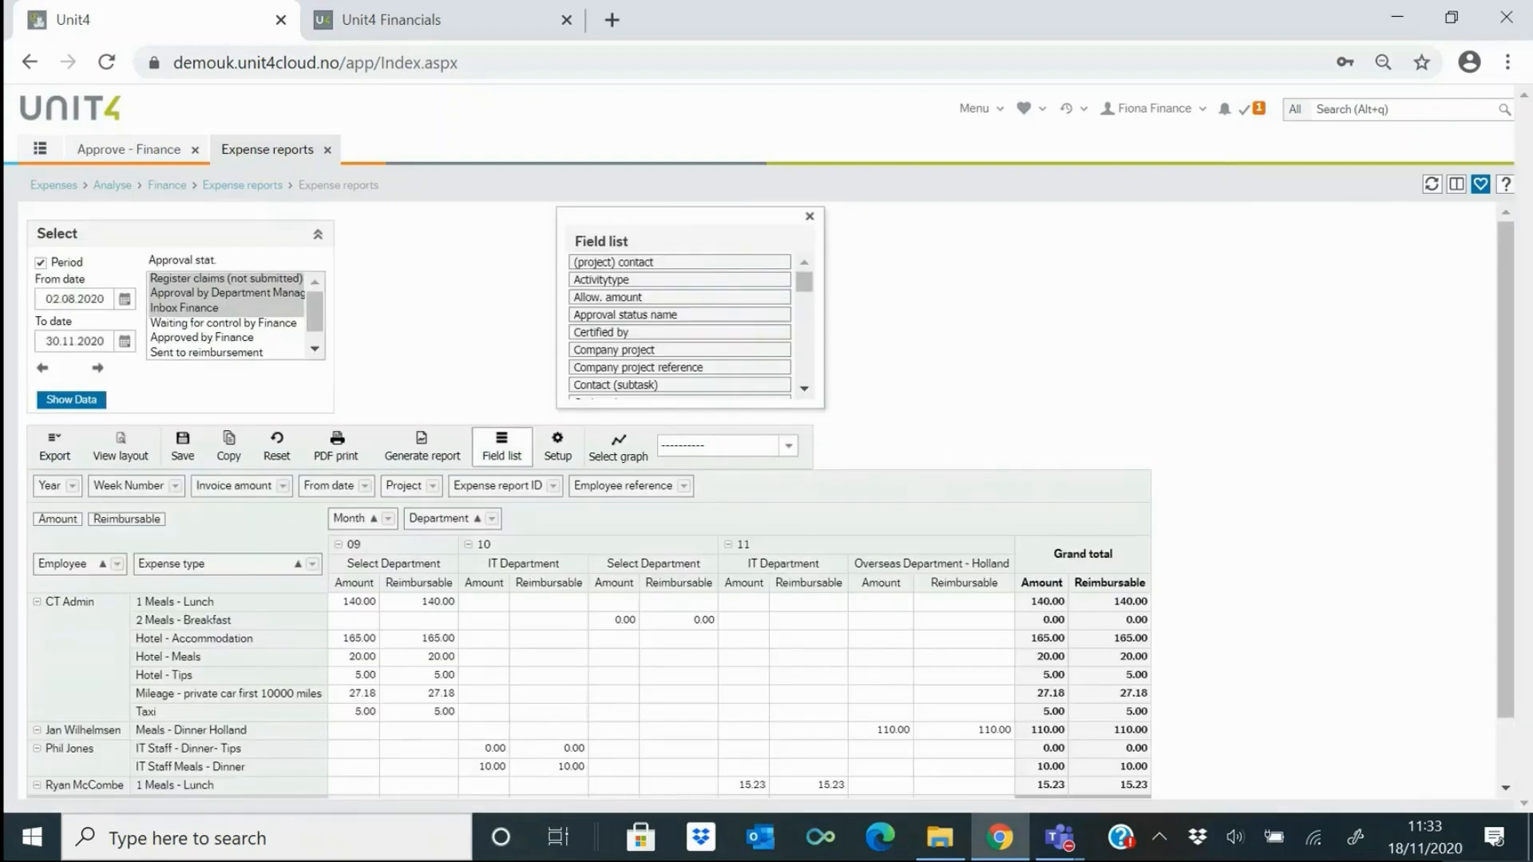
scroll(1516, 427, "down", 1)
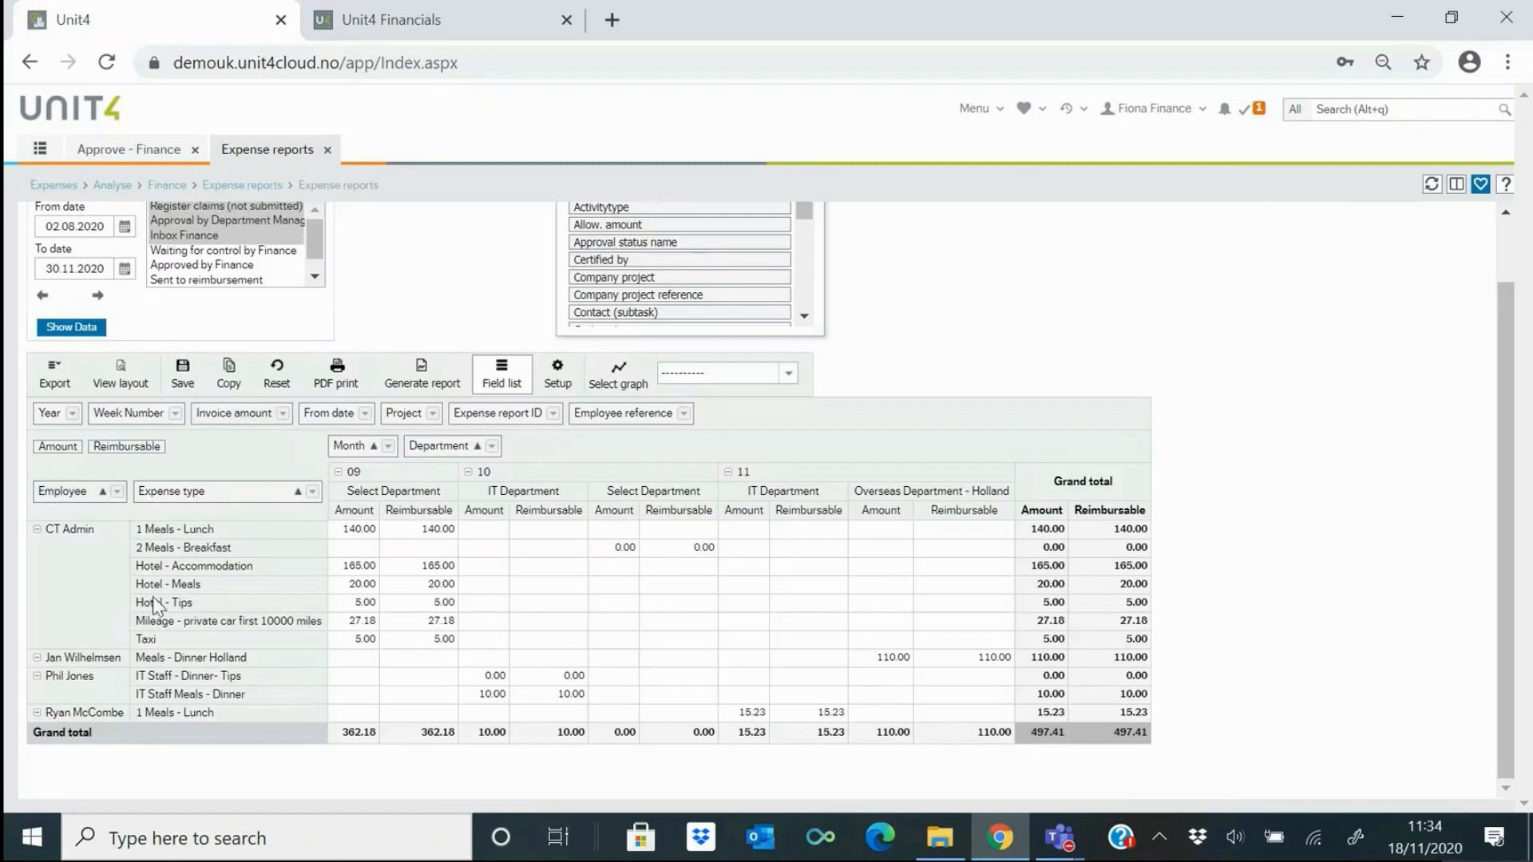
- Close the Expense reports analysis and look through the expense report analyses available to Finance
left_click(326, 152)
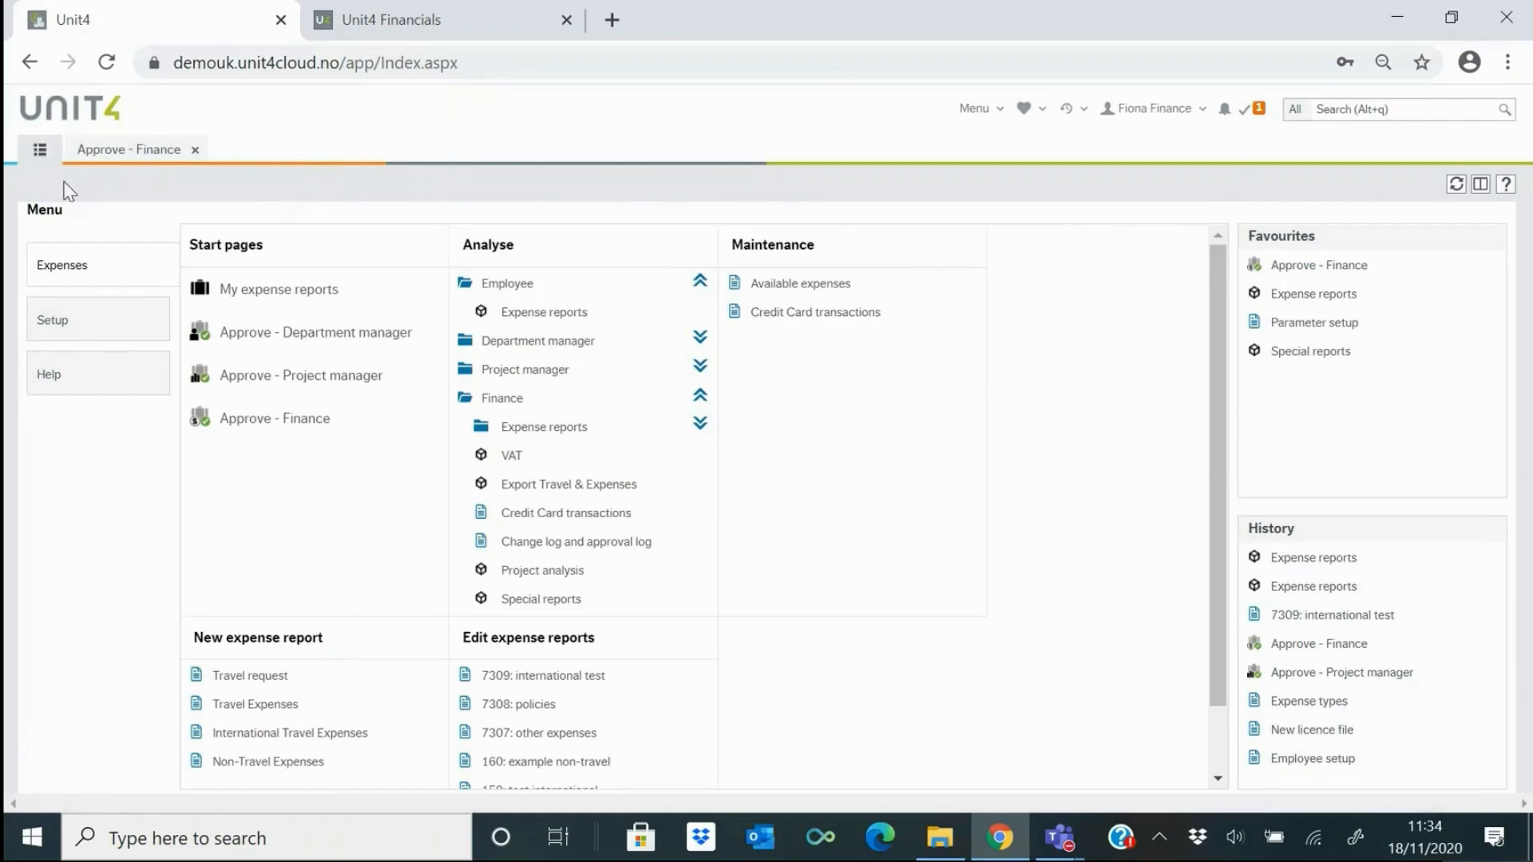
left_click(699, 423)
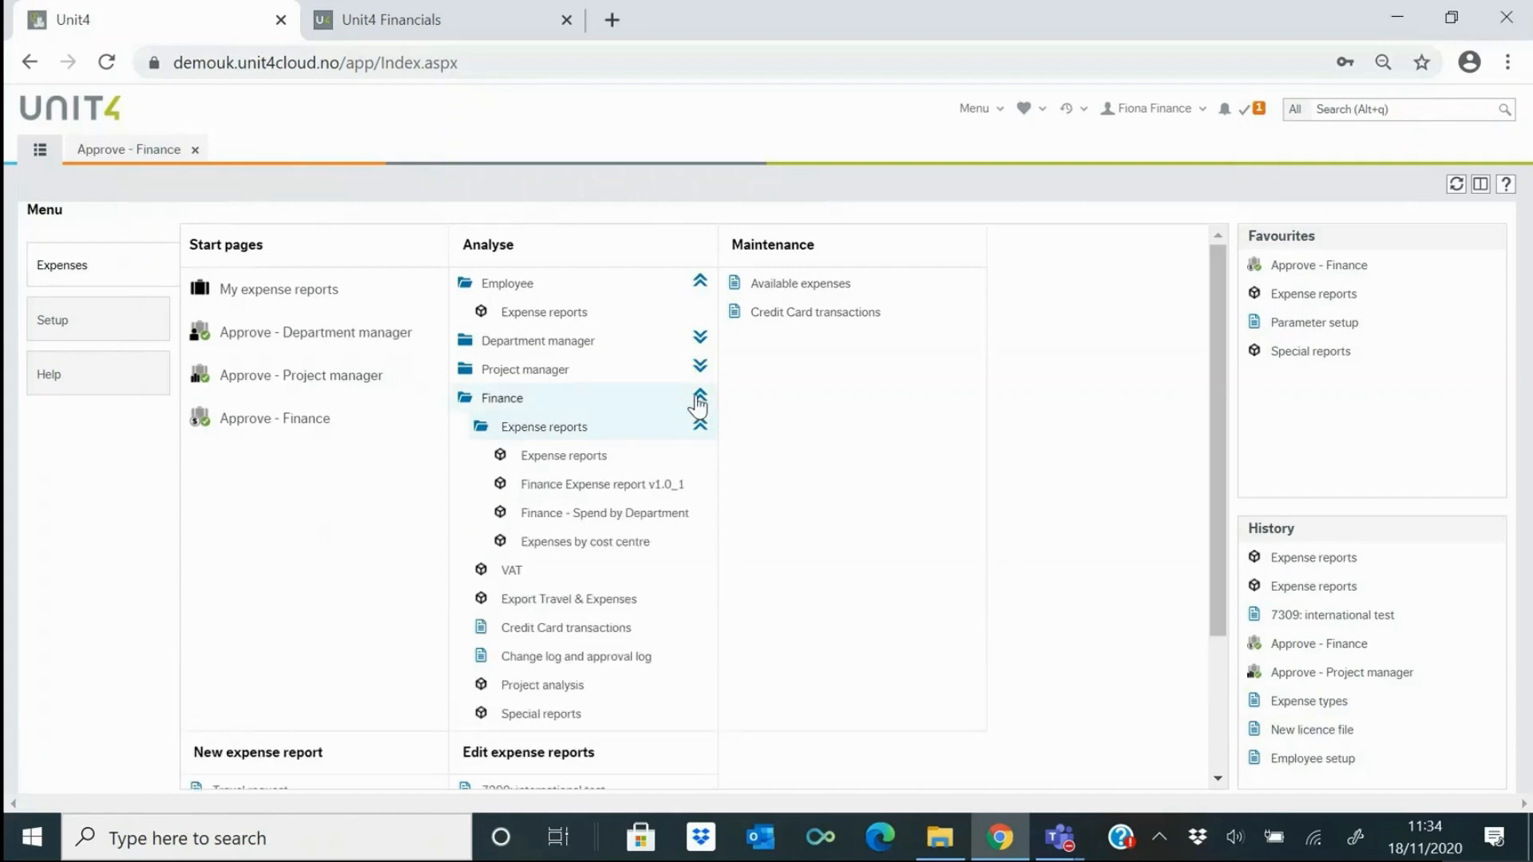
left_click(700, 397)
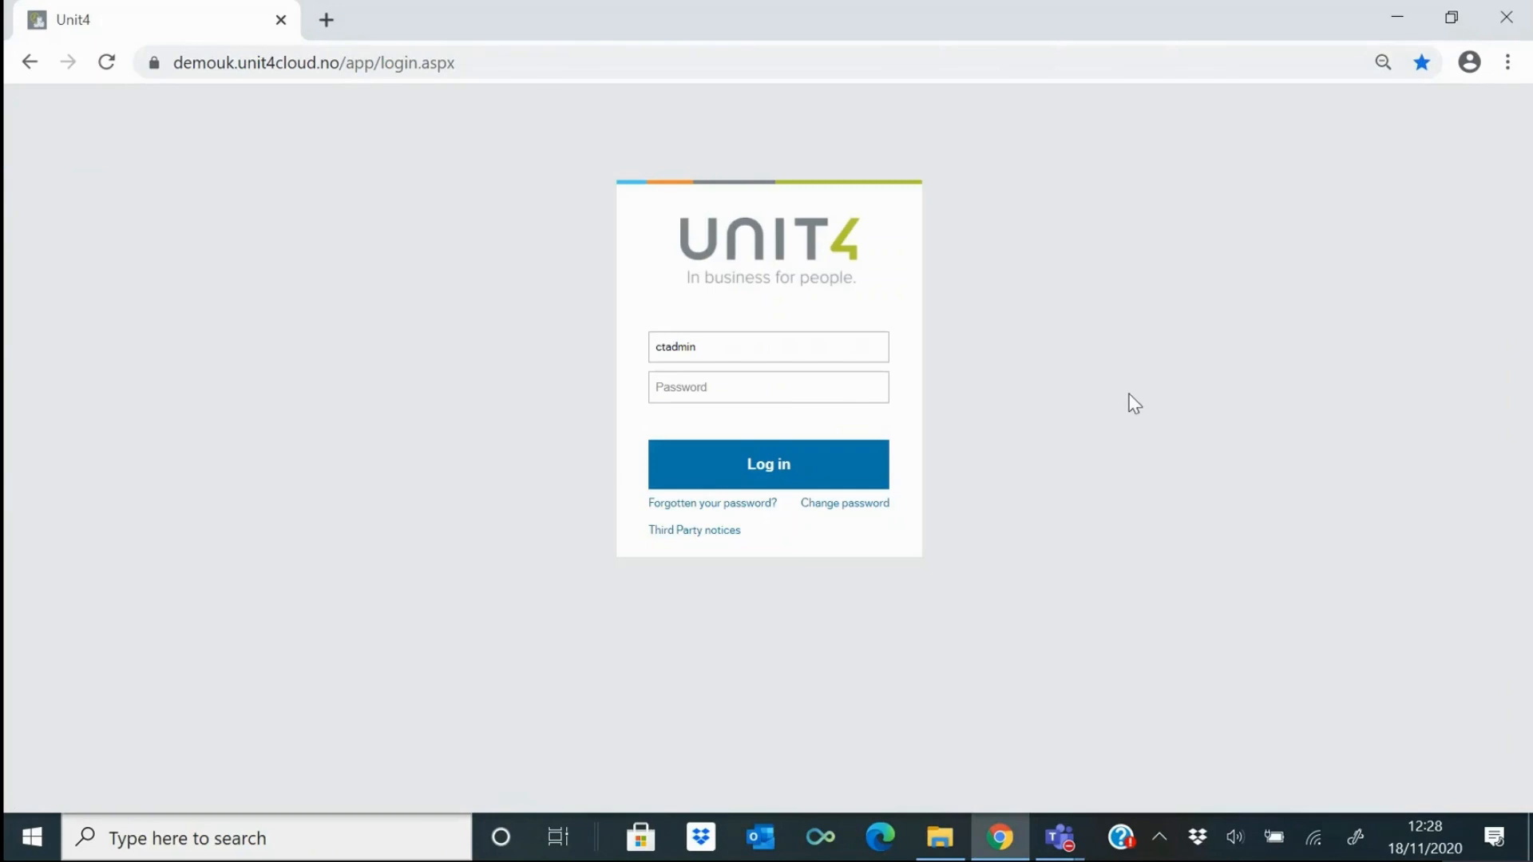
- Log in to Unit4 expenses as ctadmin with the account password
left_click(786, 392)
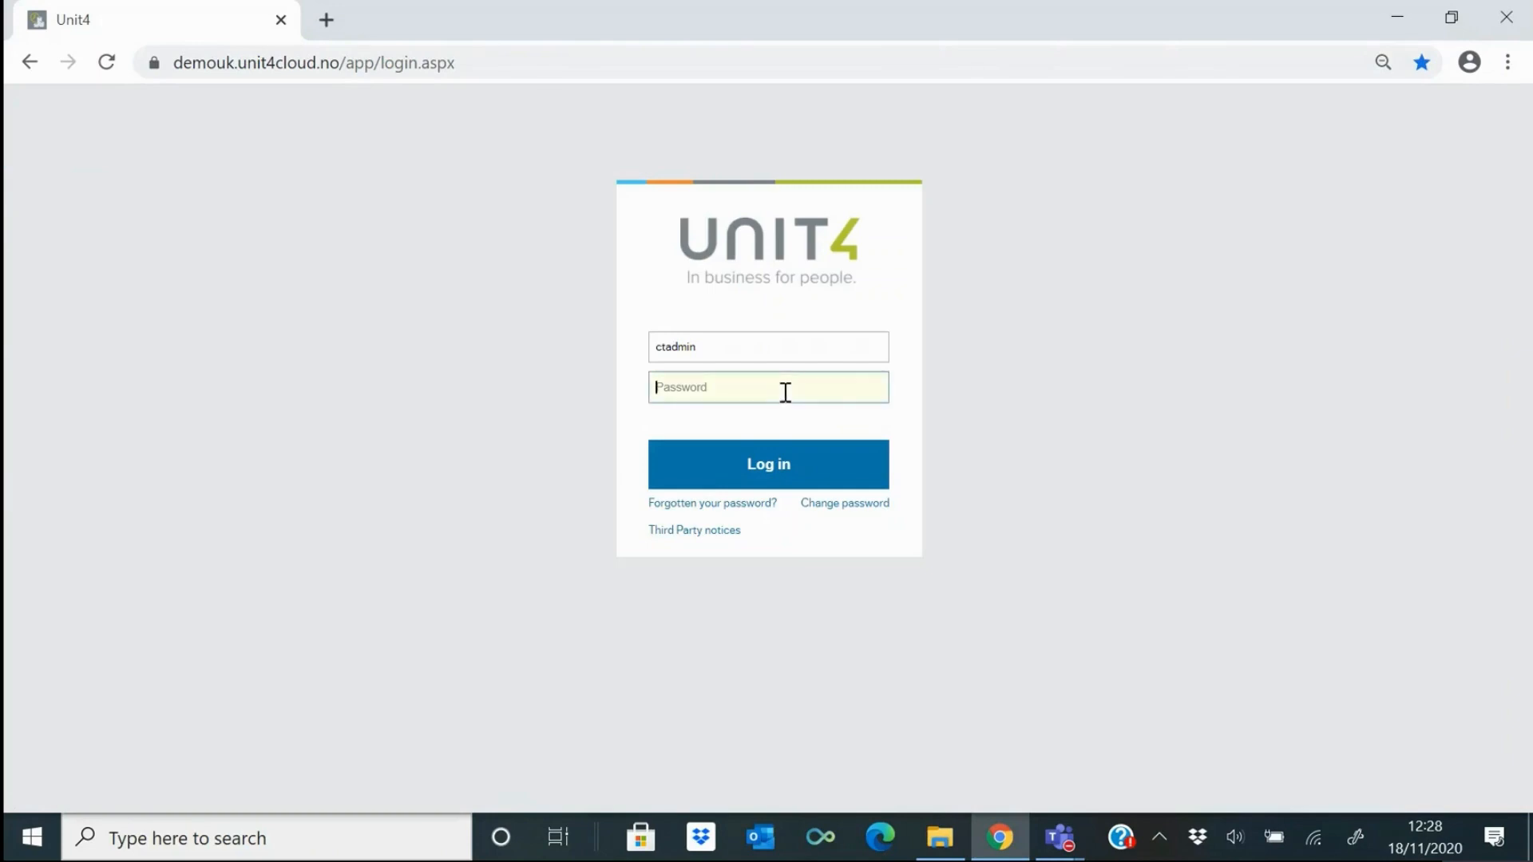
type("•")
key("Return")
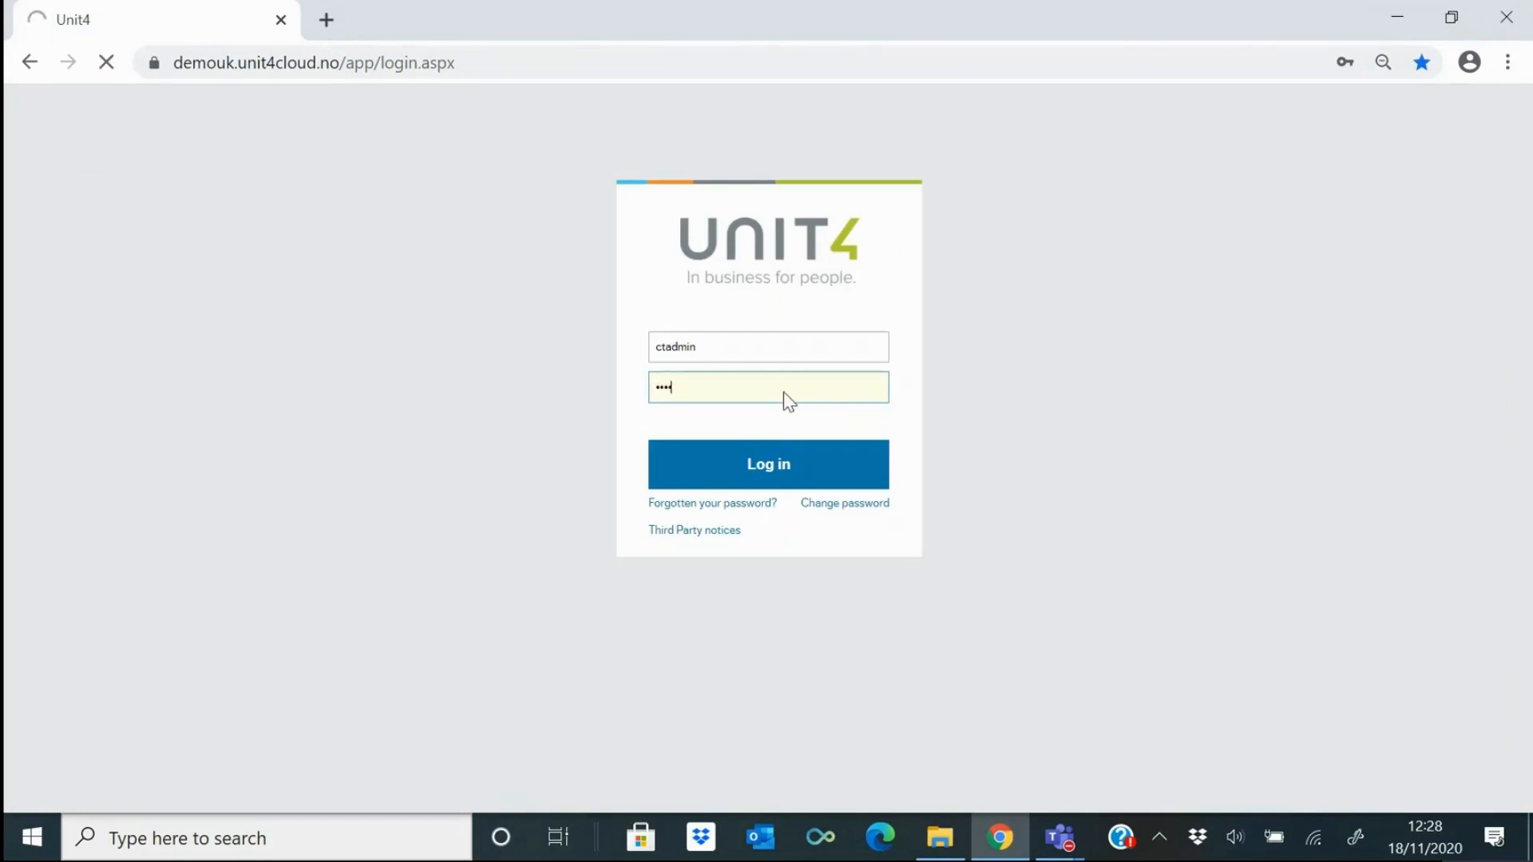
left_click(718, 476)
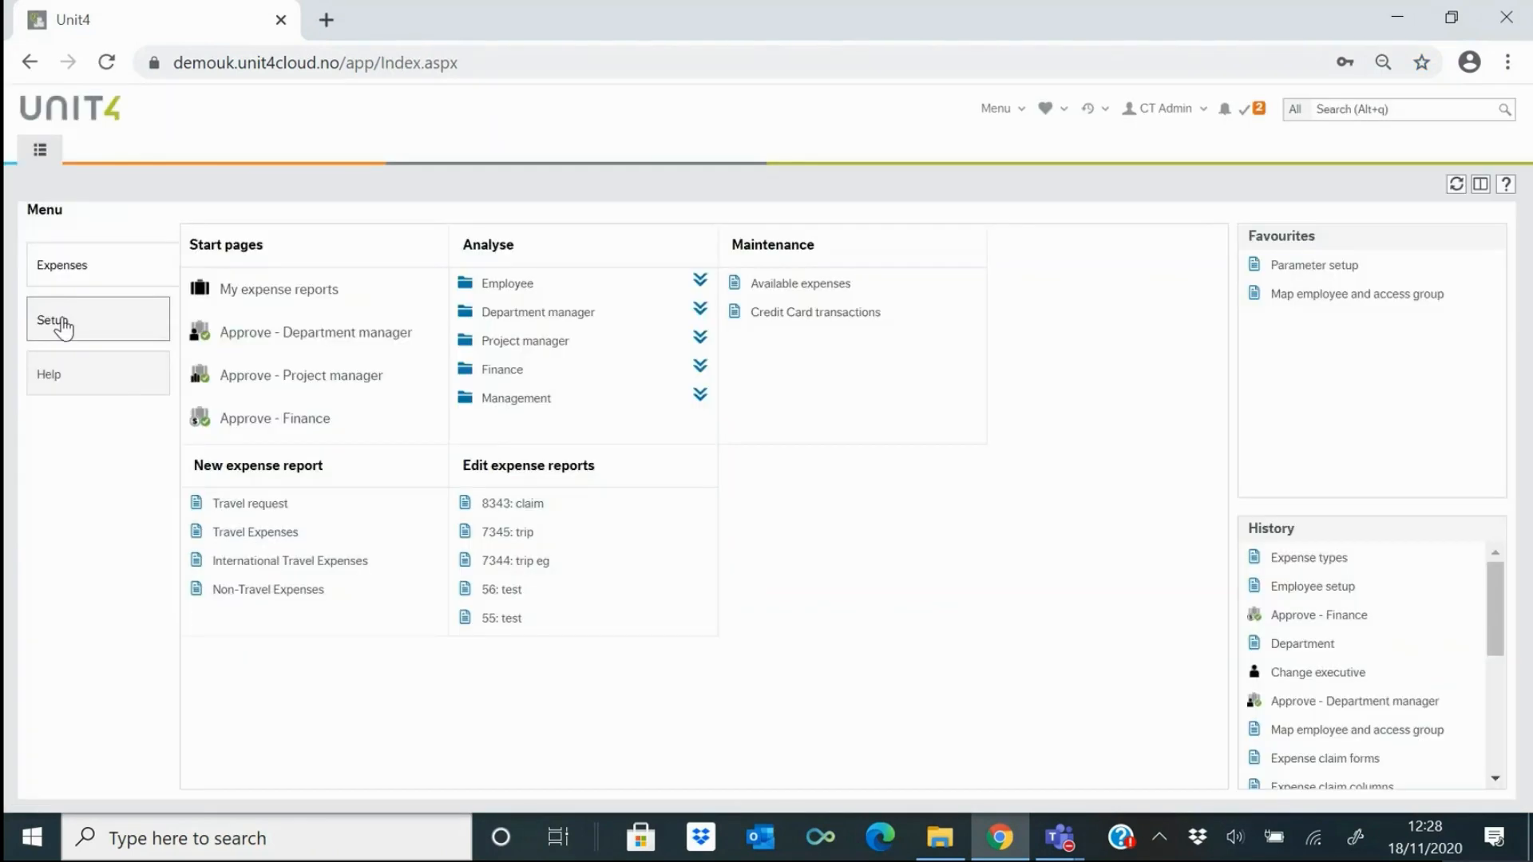
- Open the Expense claim forms setup and view the customised forms
left_click(64, 324)
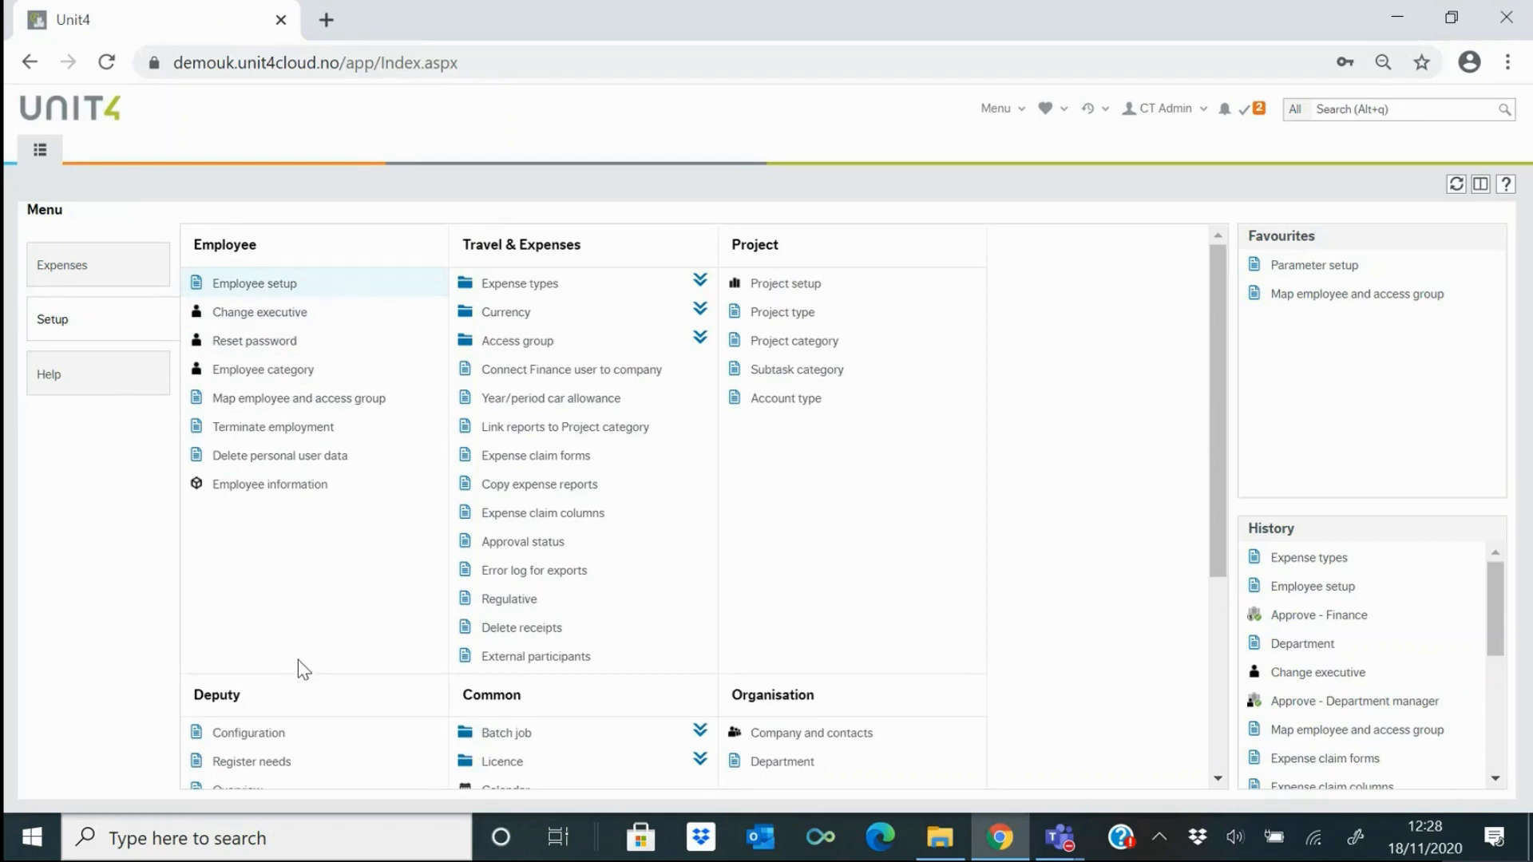
left_click(535, 457)
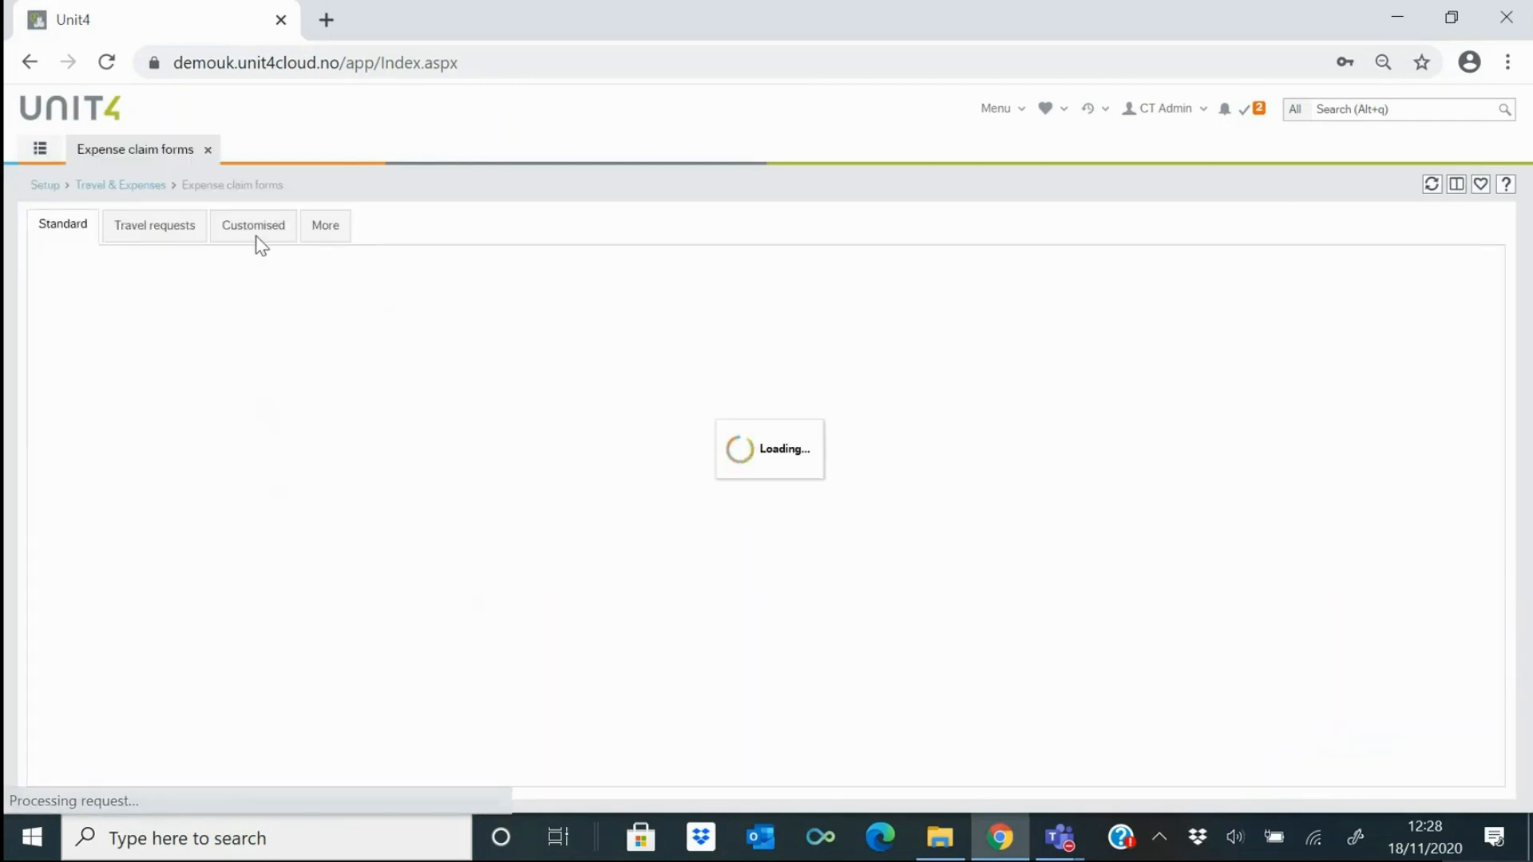
left_click(257, 231)
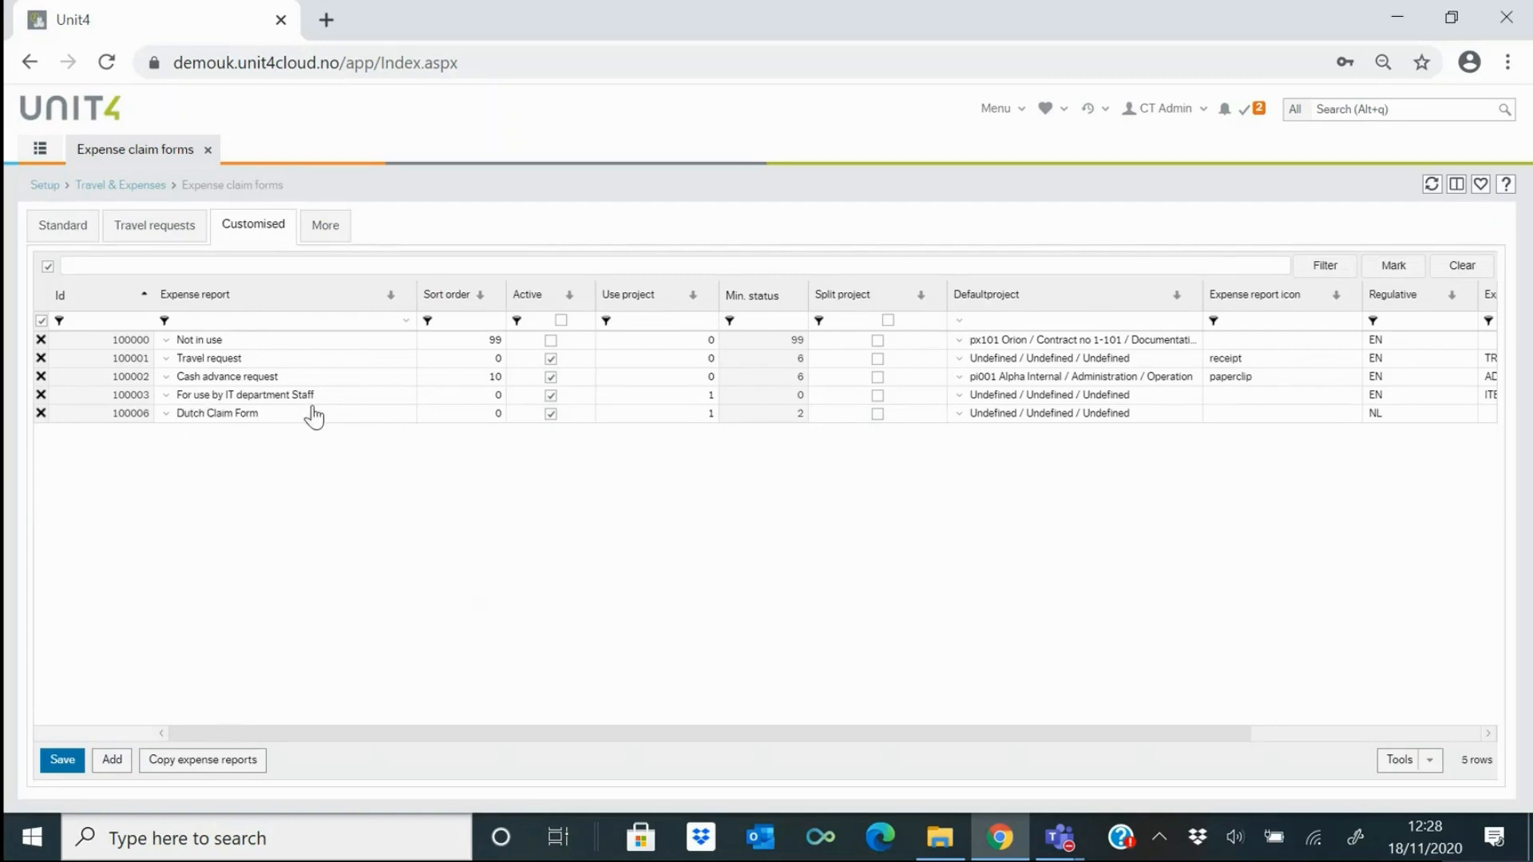
- Open the Expense types setup and widen the Expense type and Control codes columns to read their entries
left_click(41, 150)
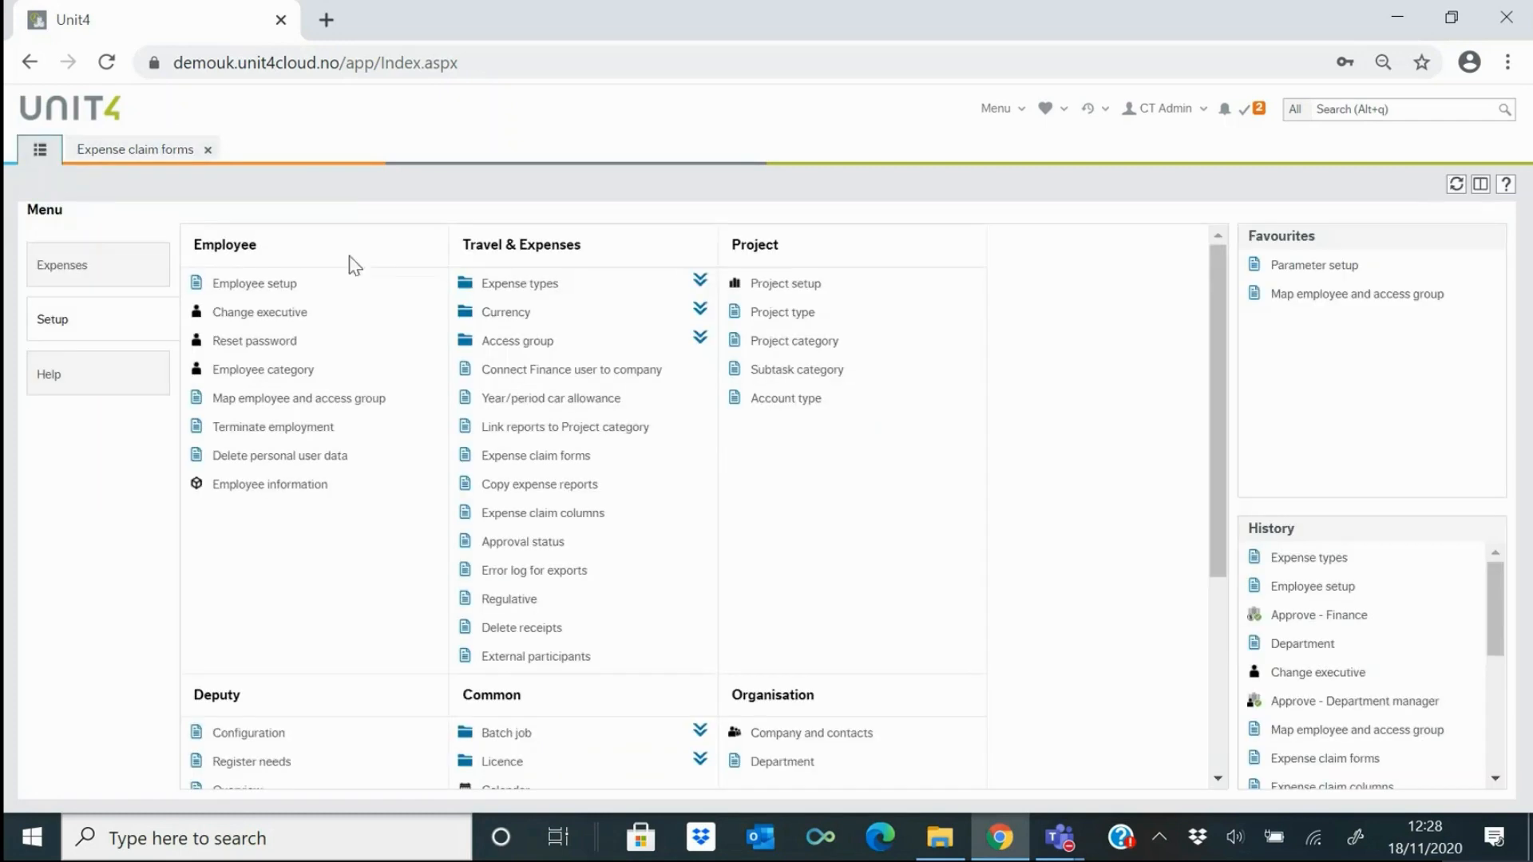
left_click(700, 284)
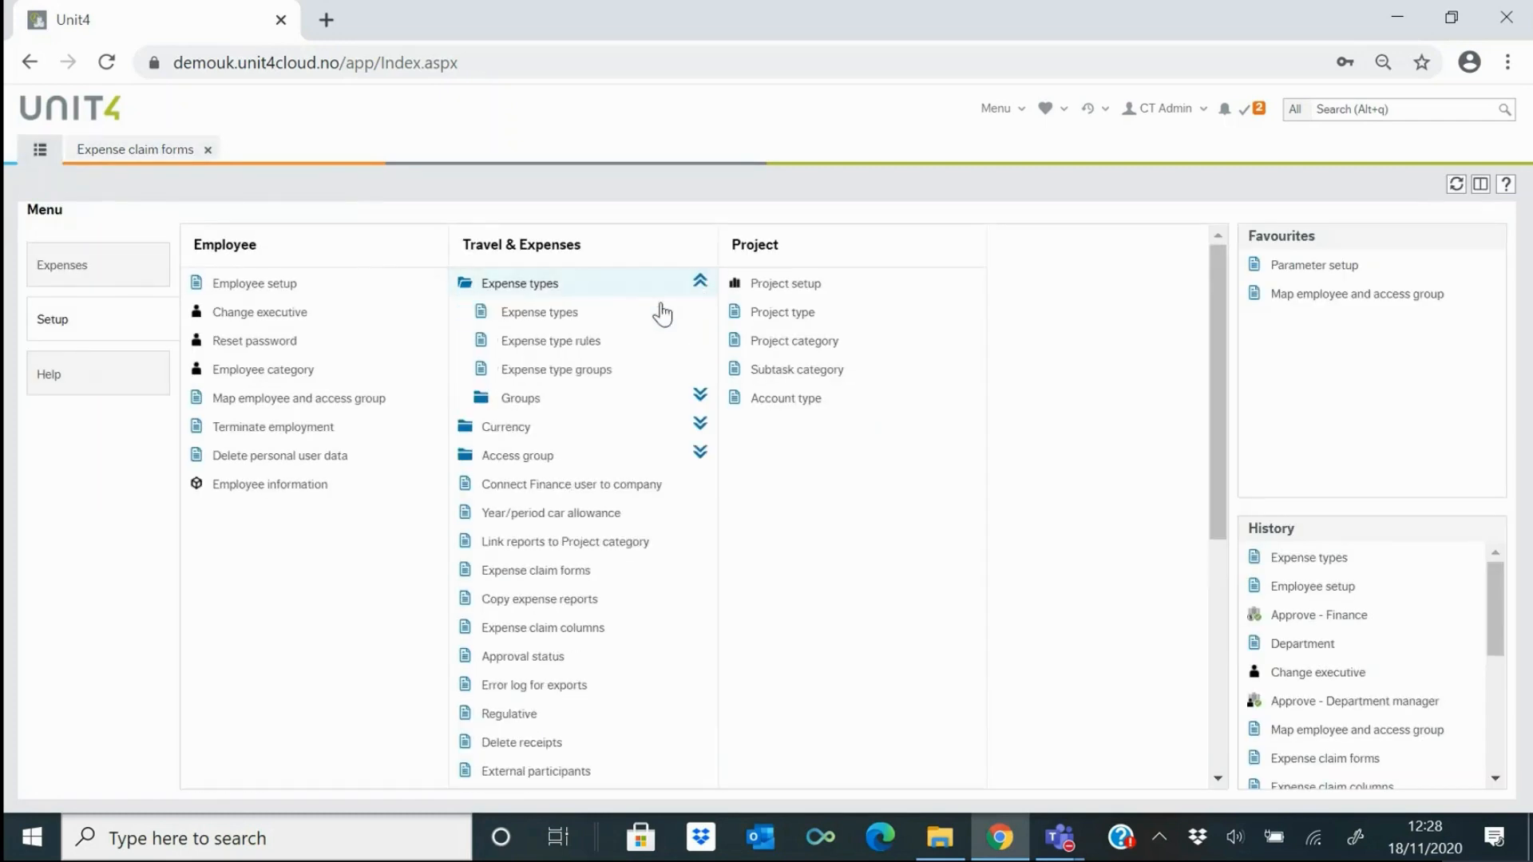
left_click(535, 313)
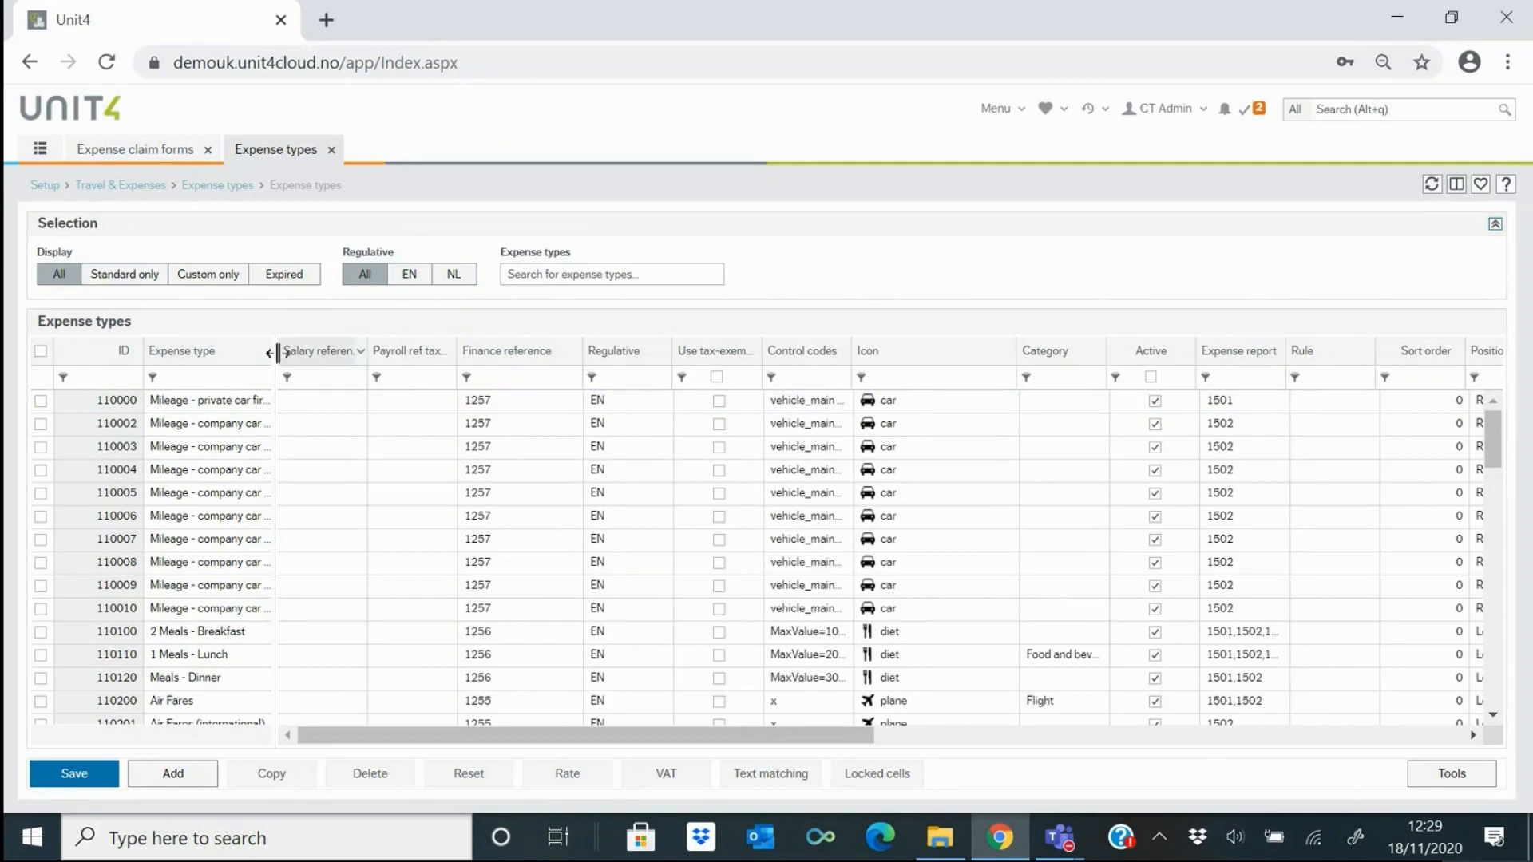
left_click_drag(276, 353, 488, 353)
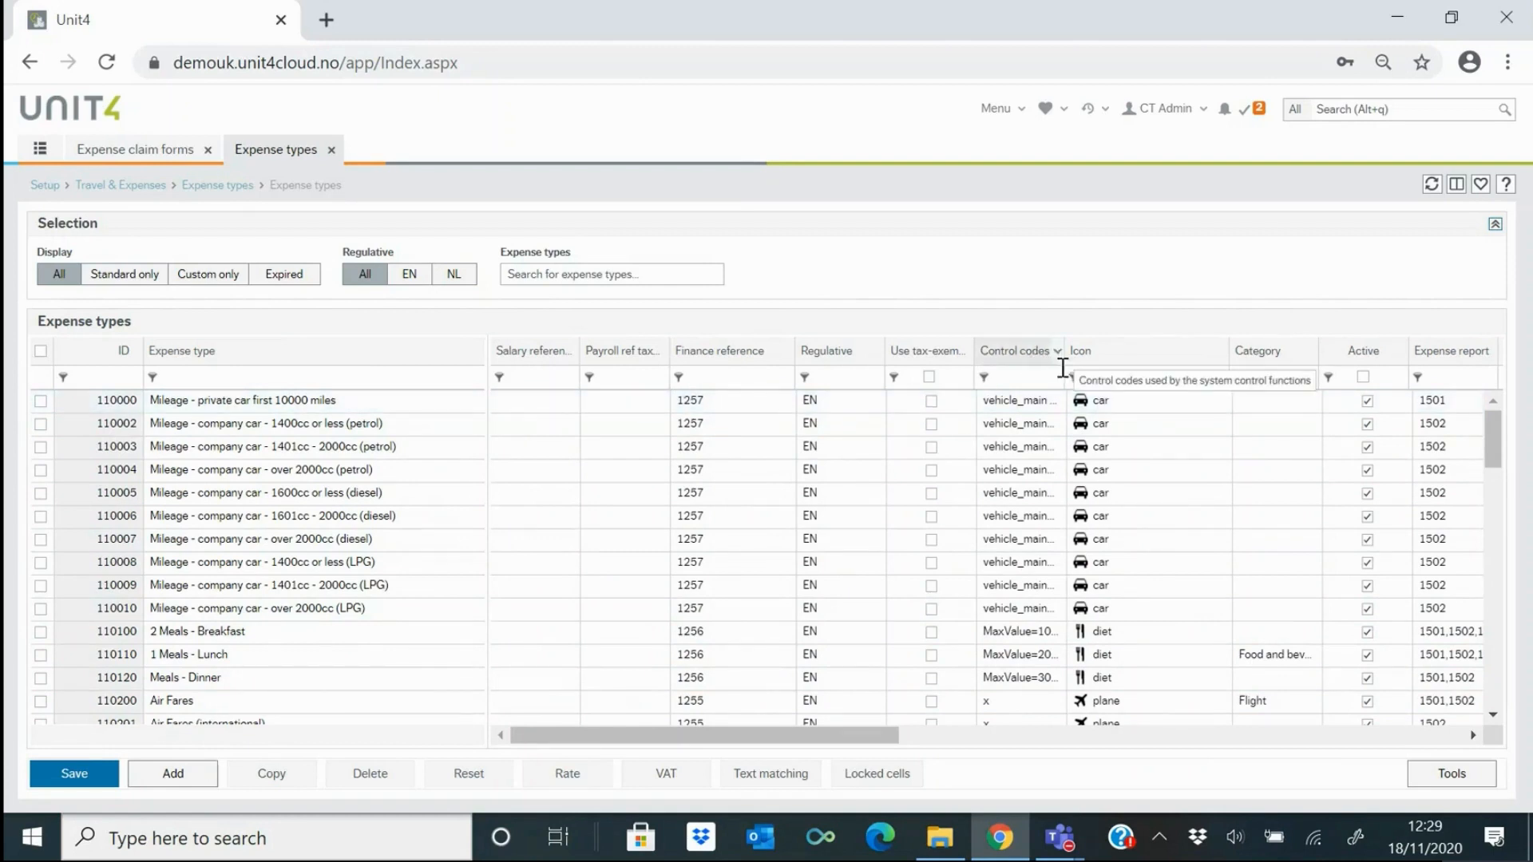
left_click_drag(1063, 343, 1282, 358)
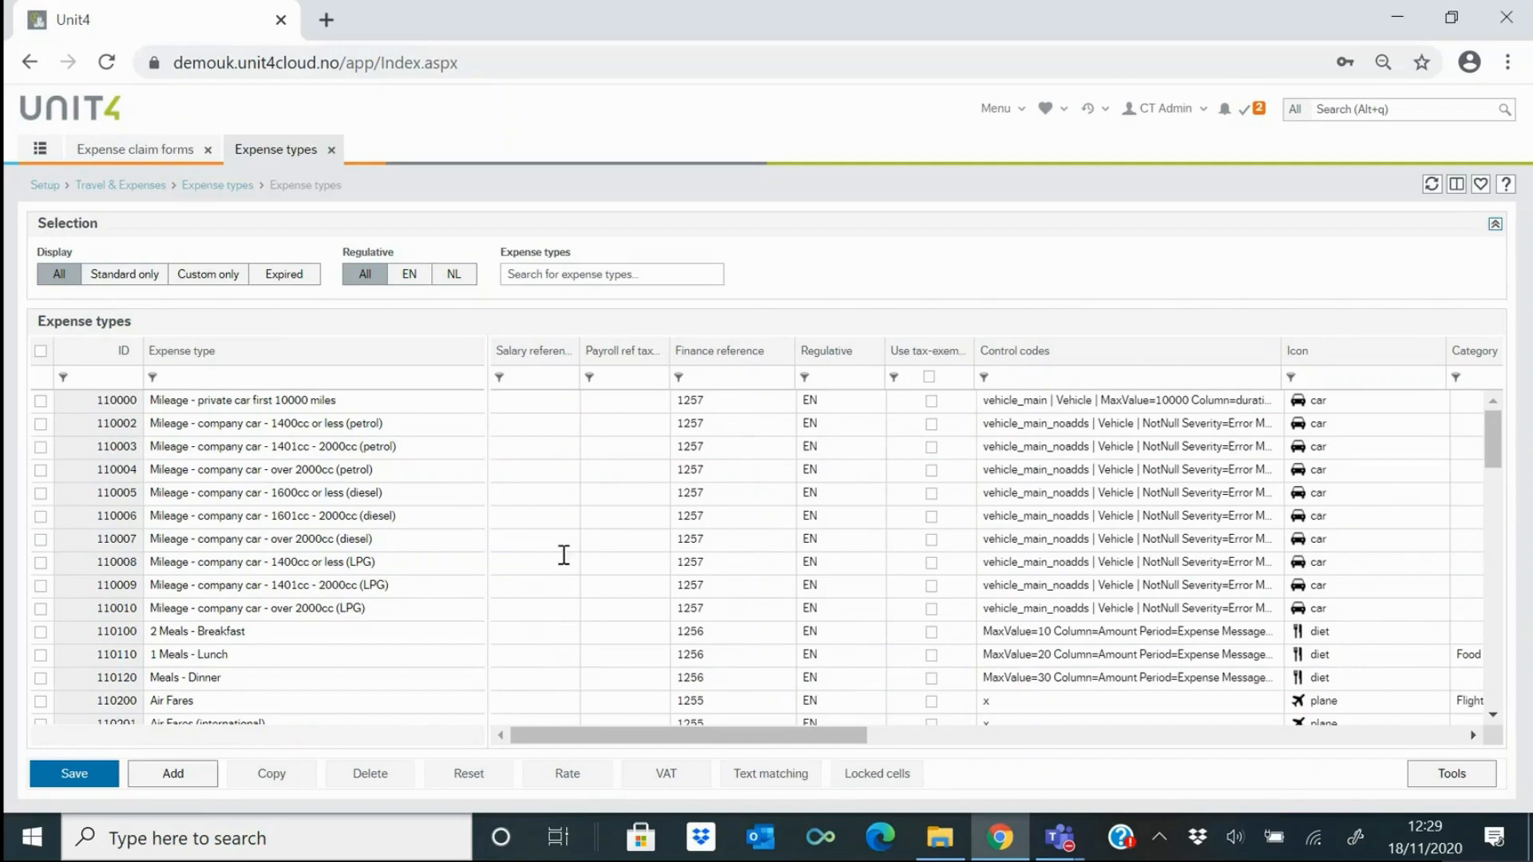
- Return to the setup overview, collapse the Expense types folder and view the Access group options
left_click(43, 154)
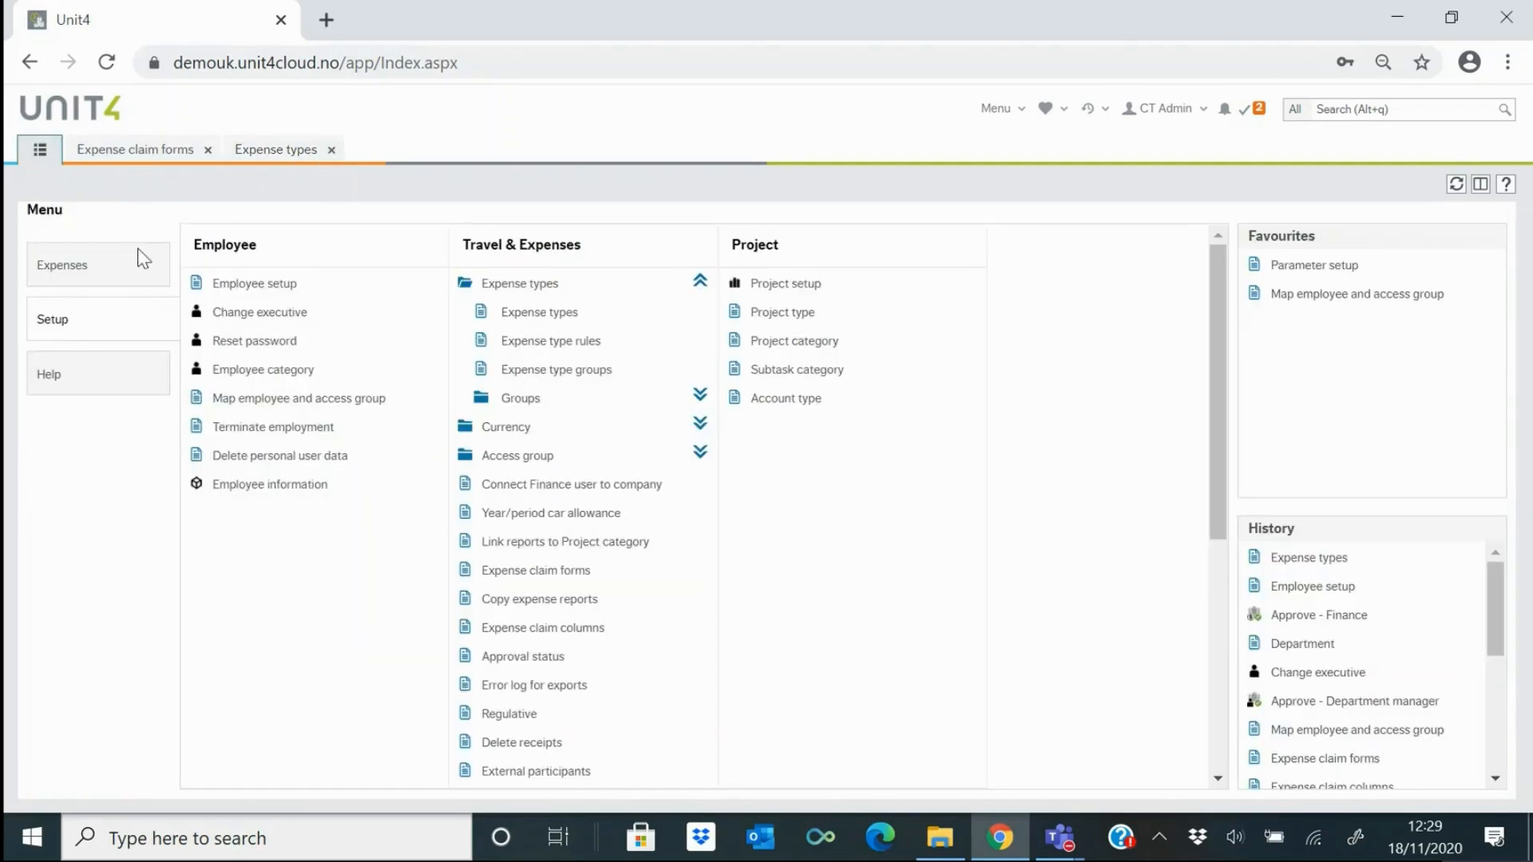
left_click(702, 285)
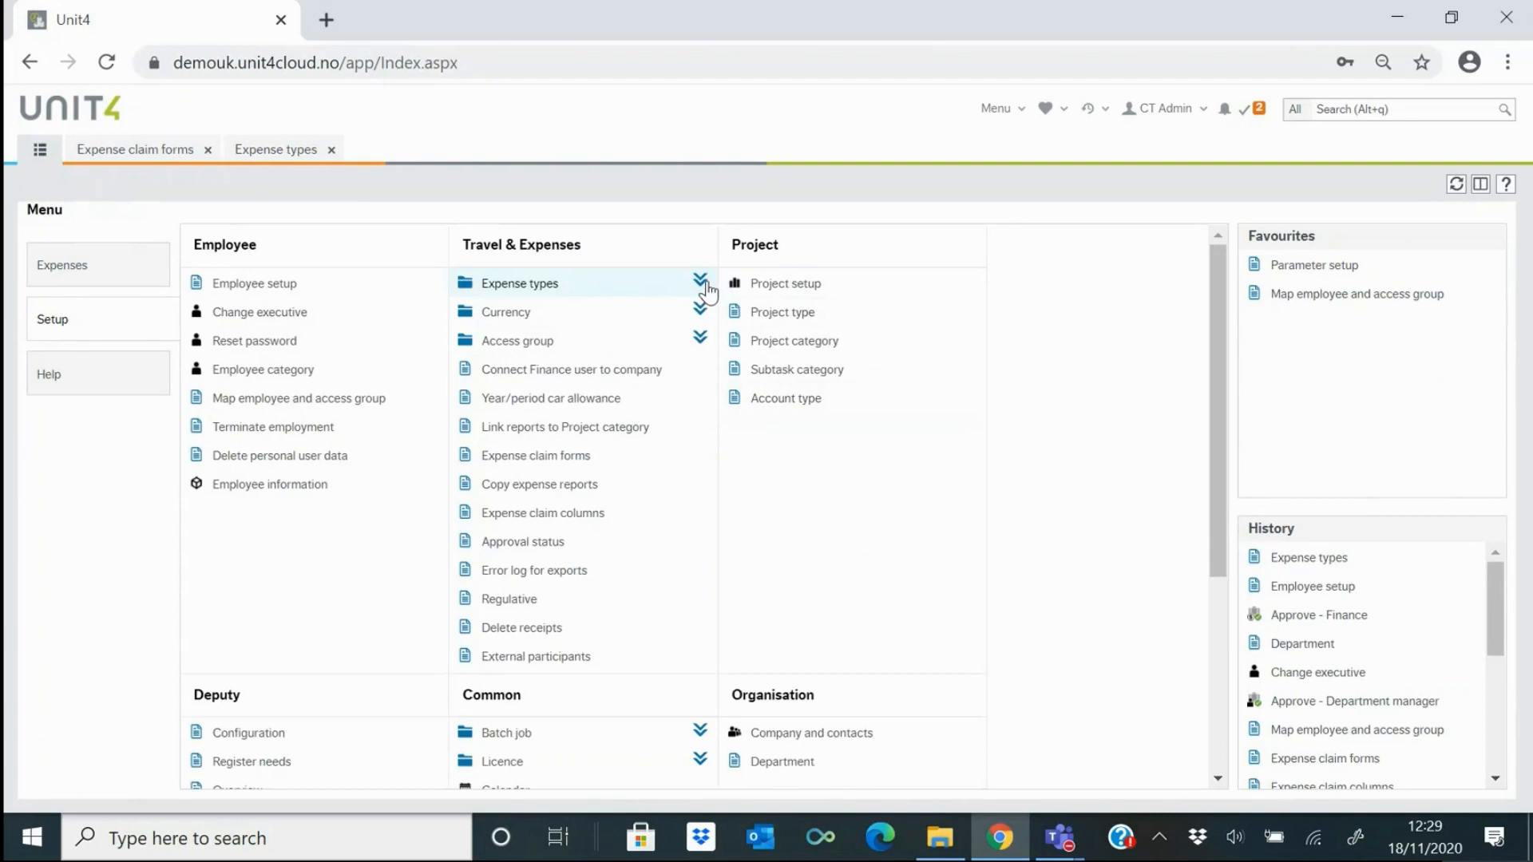
left_click(702, 336)
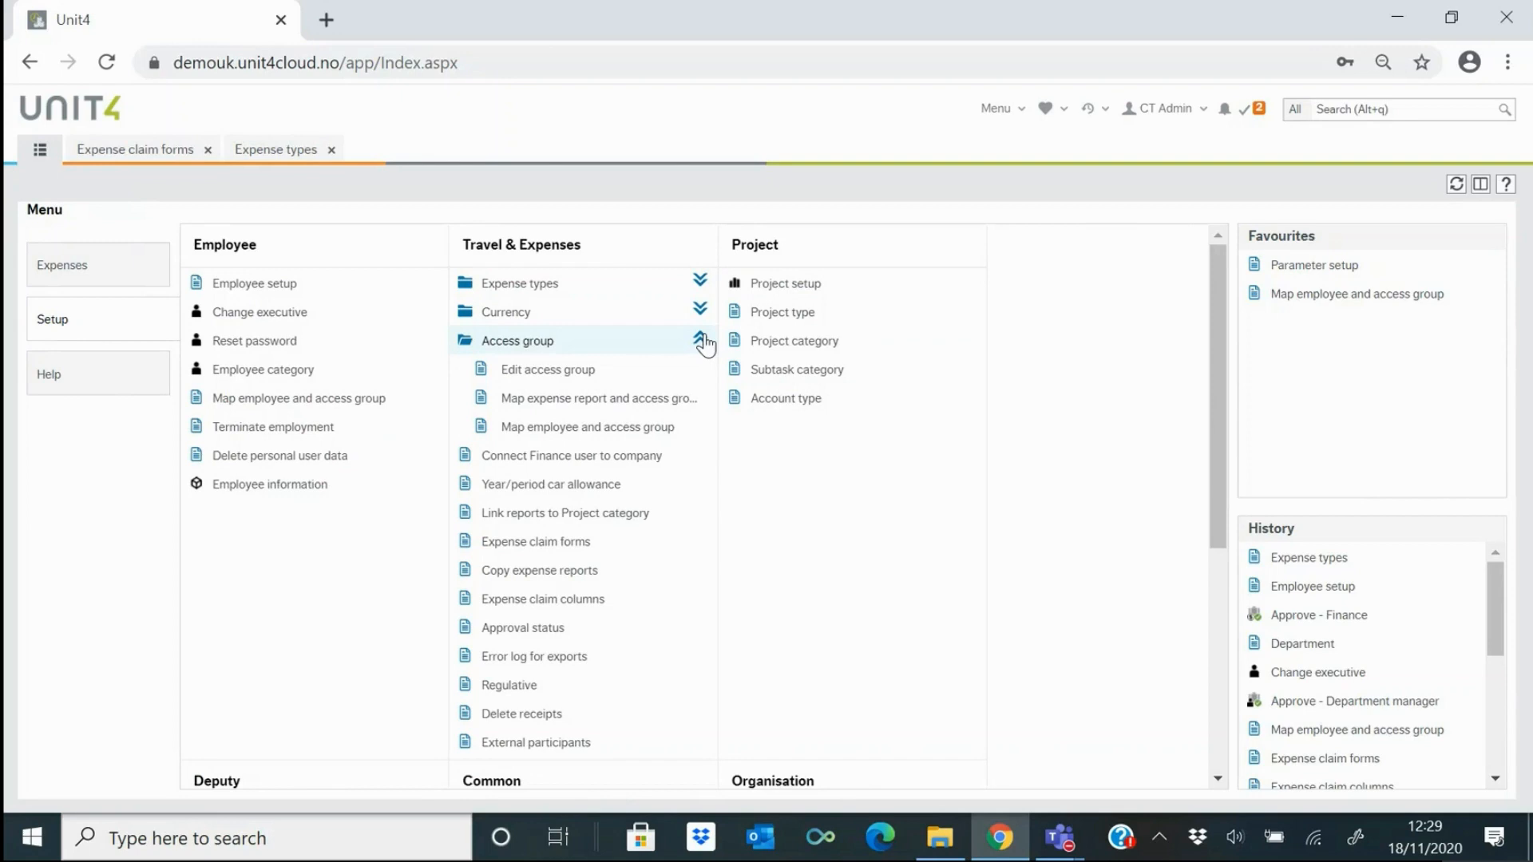
- Open Project setup, list all active projects and expand pi001 Alpha Internal down to the Administration subtasks
left_click(753, 293)
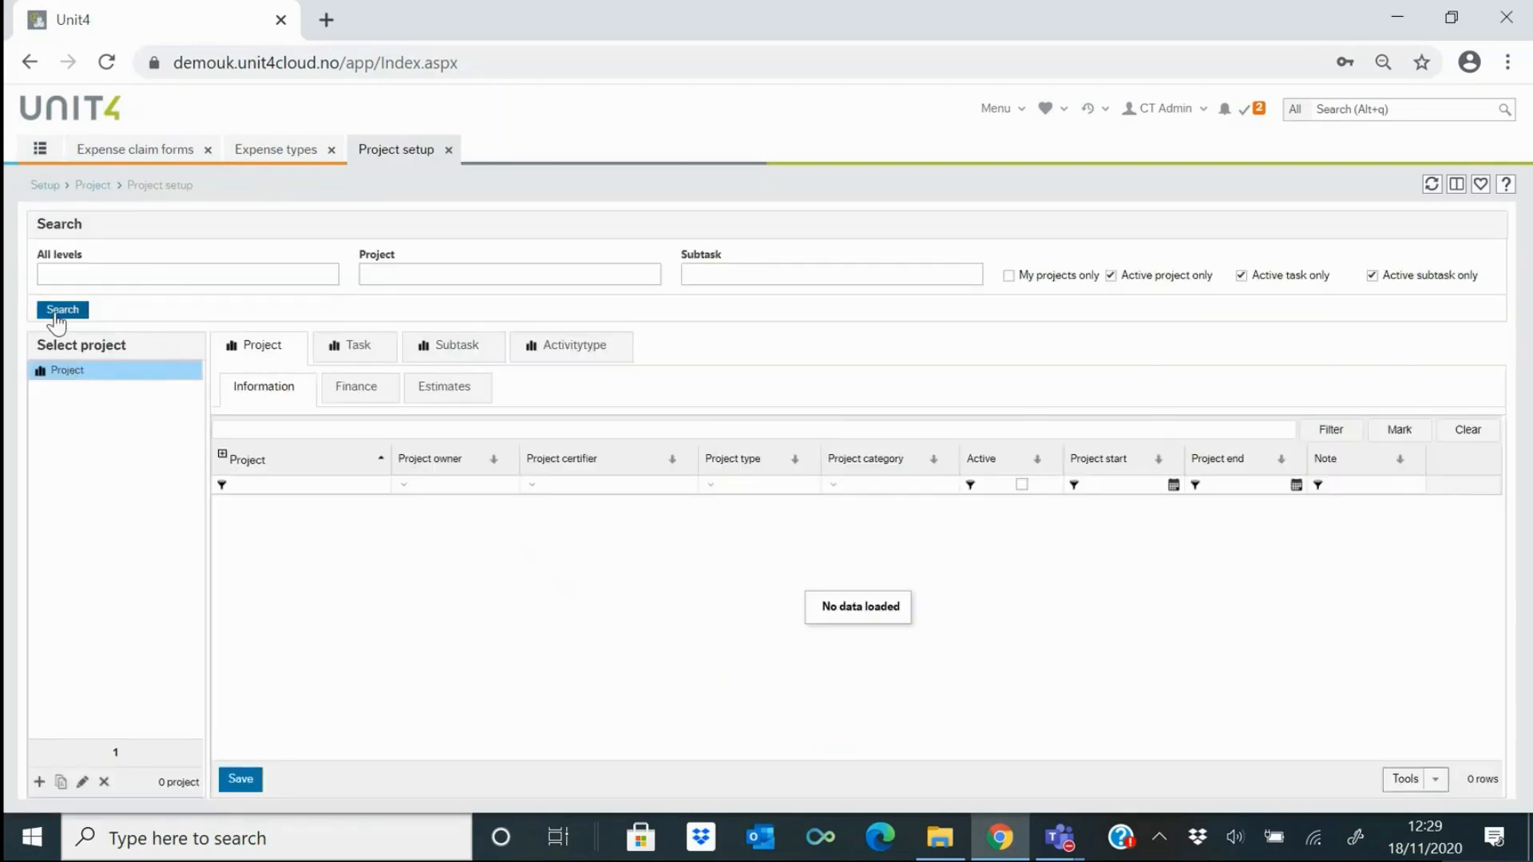
left_click(57, 311)
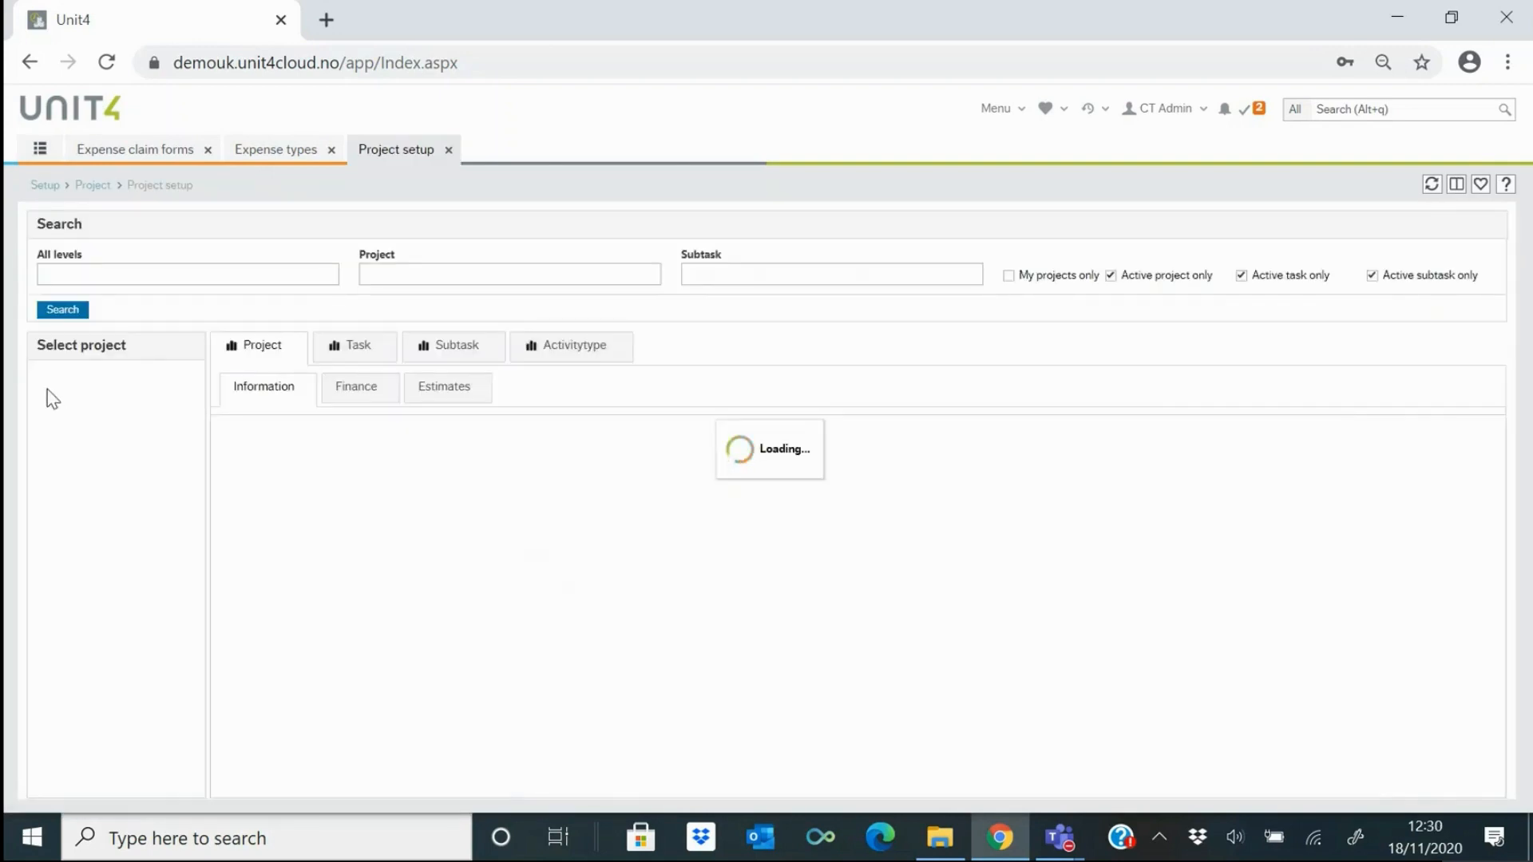
left_click(40, 389)
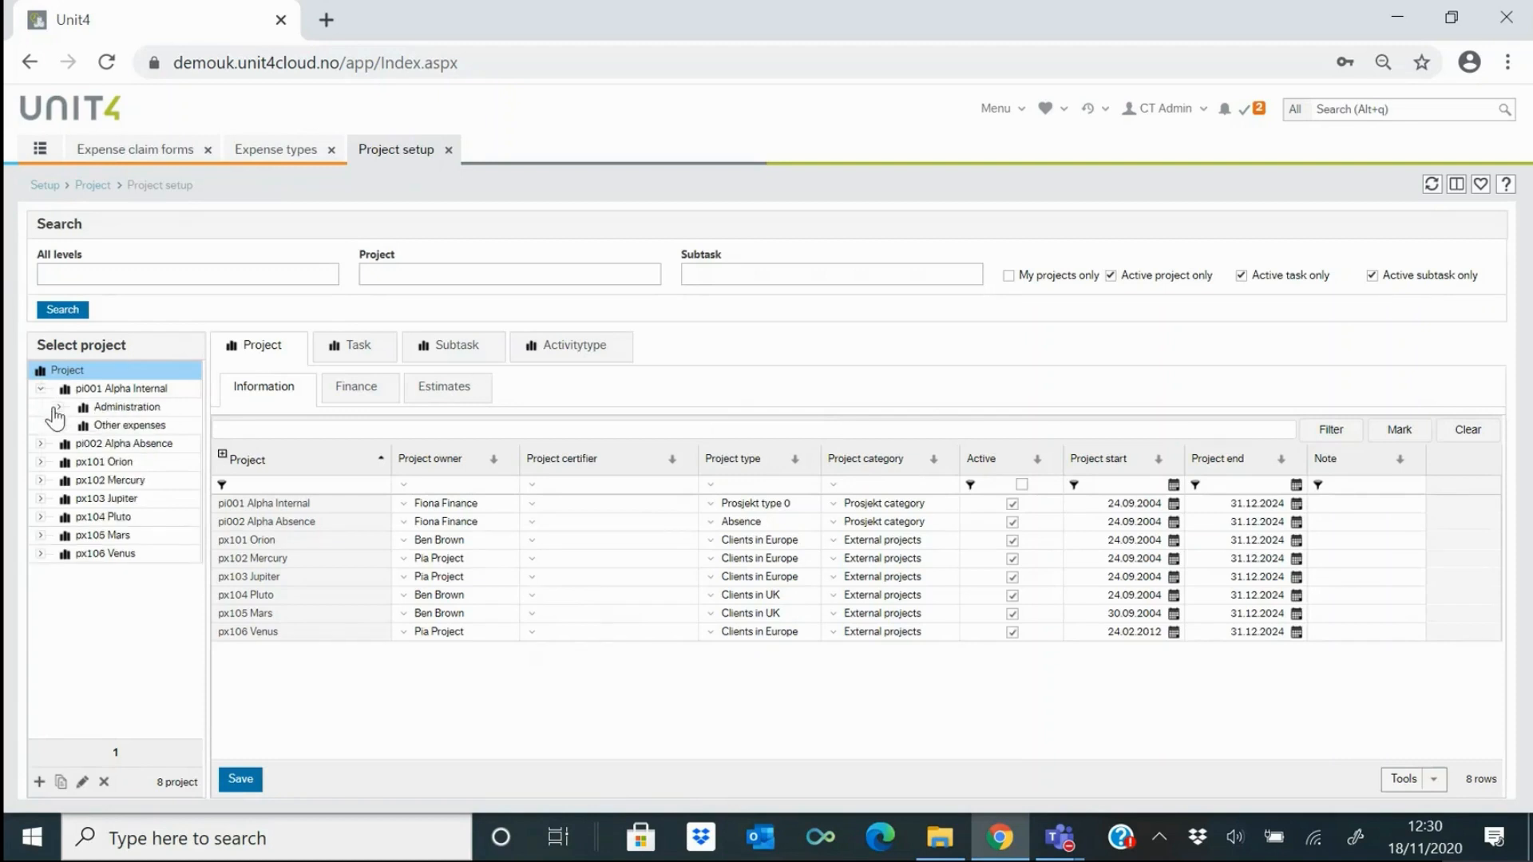
left_click(59, 407)
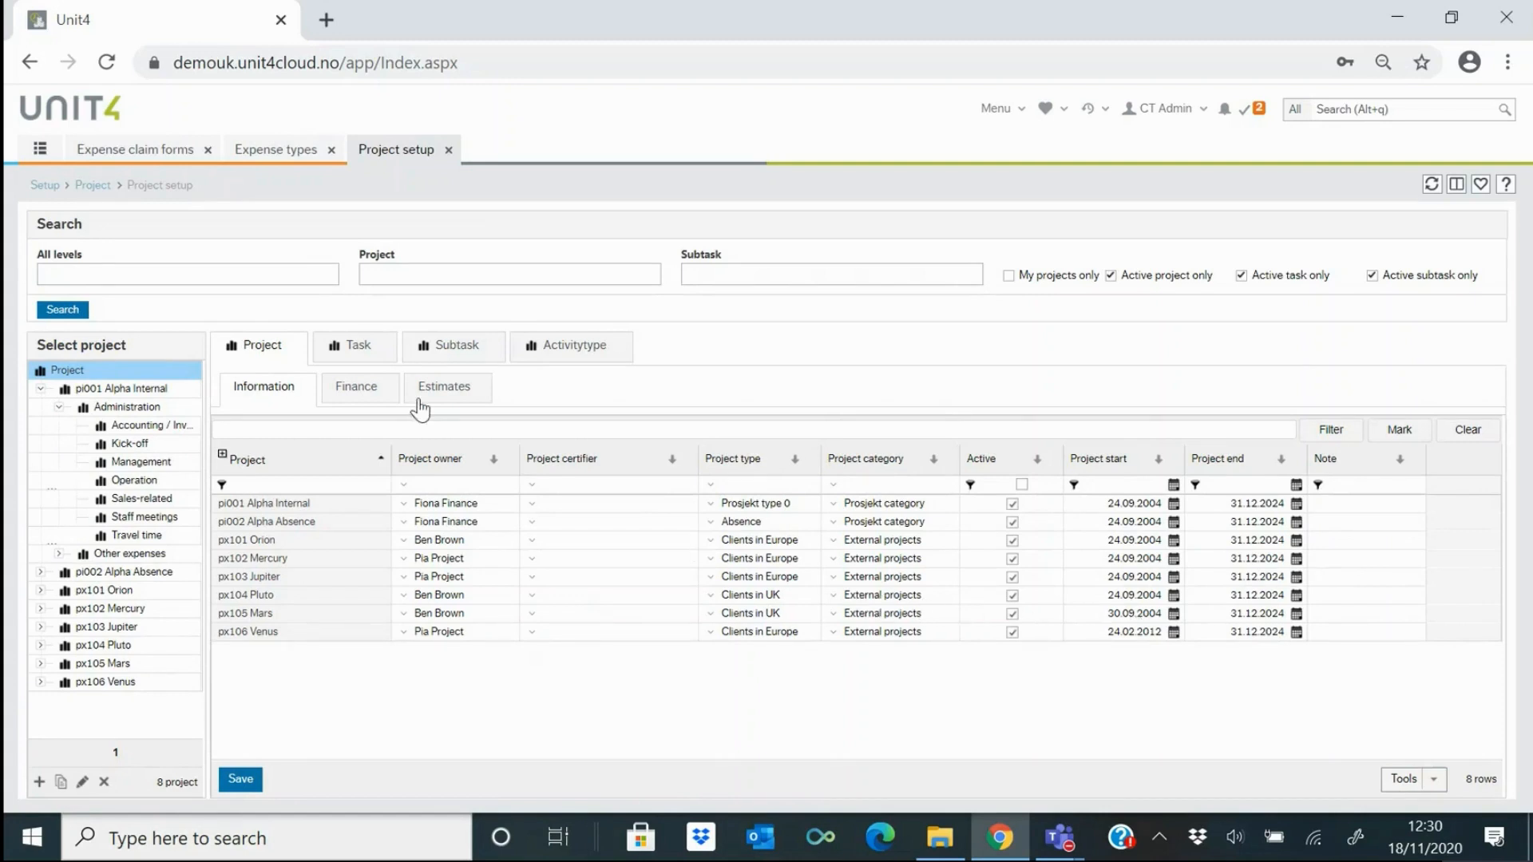
- Show the task list and the subtask list for all projects in Project setup
left_click(367, 364)
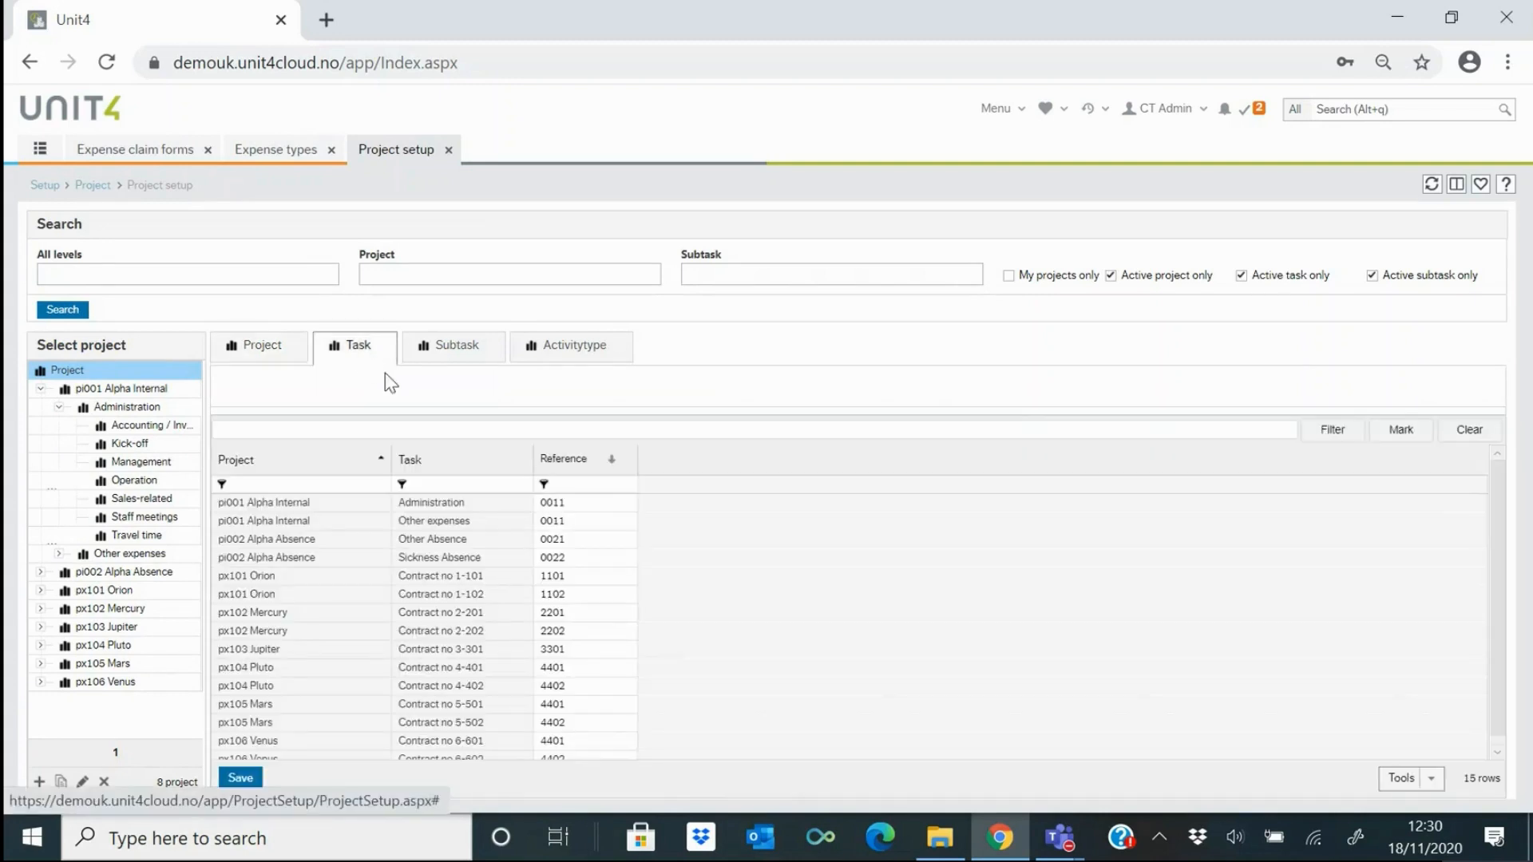
left_click(453, 351)
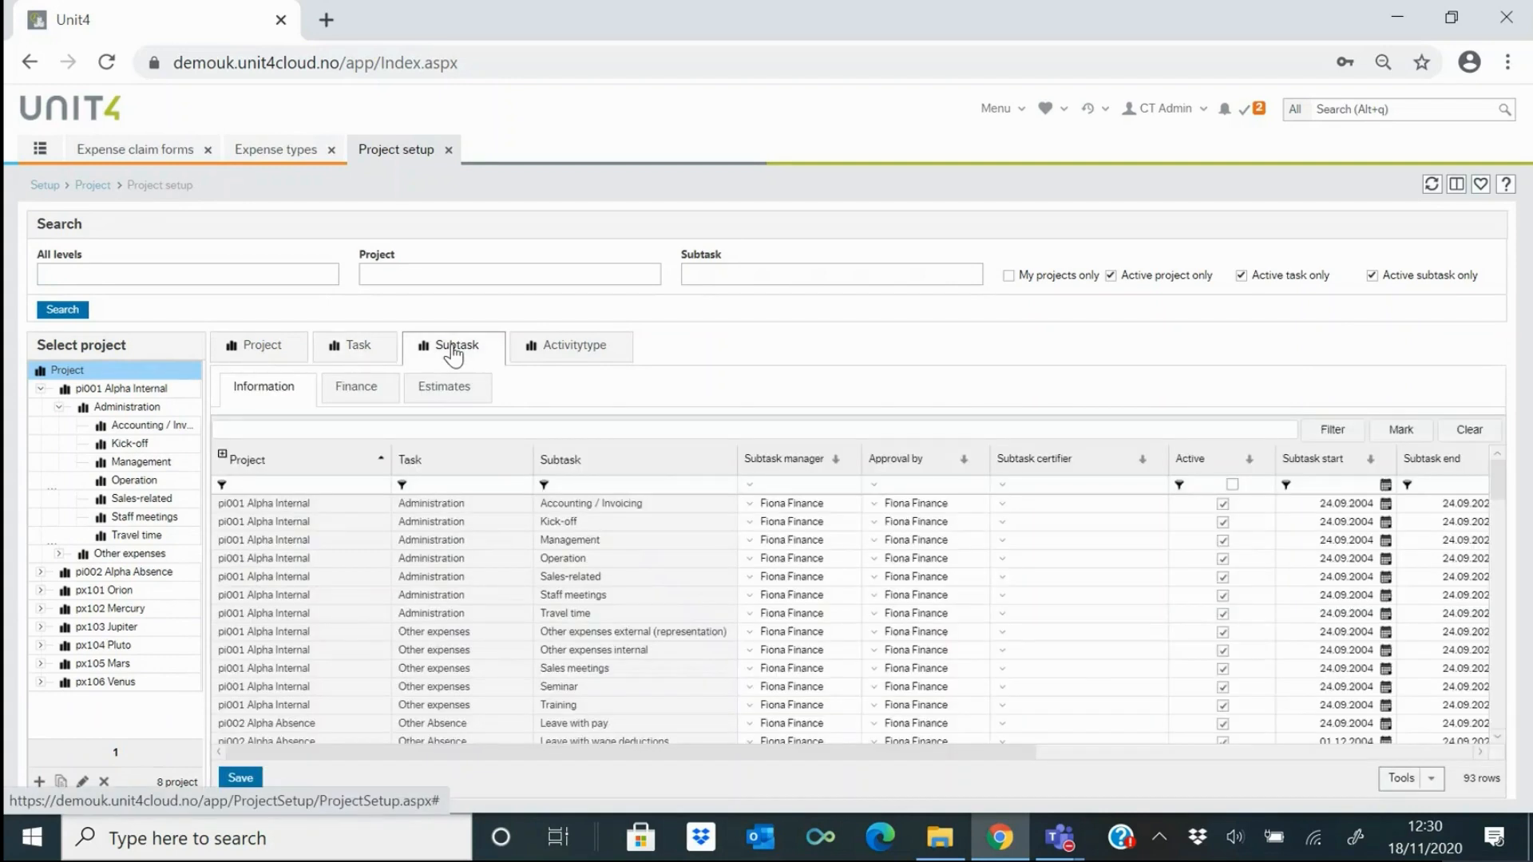
- Return to the setup overview, collapse the Access group folder and look through the remaining setup options
left_click(263, 156)
left_click(40, 154)
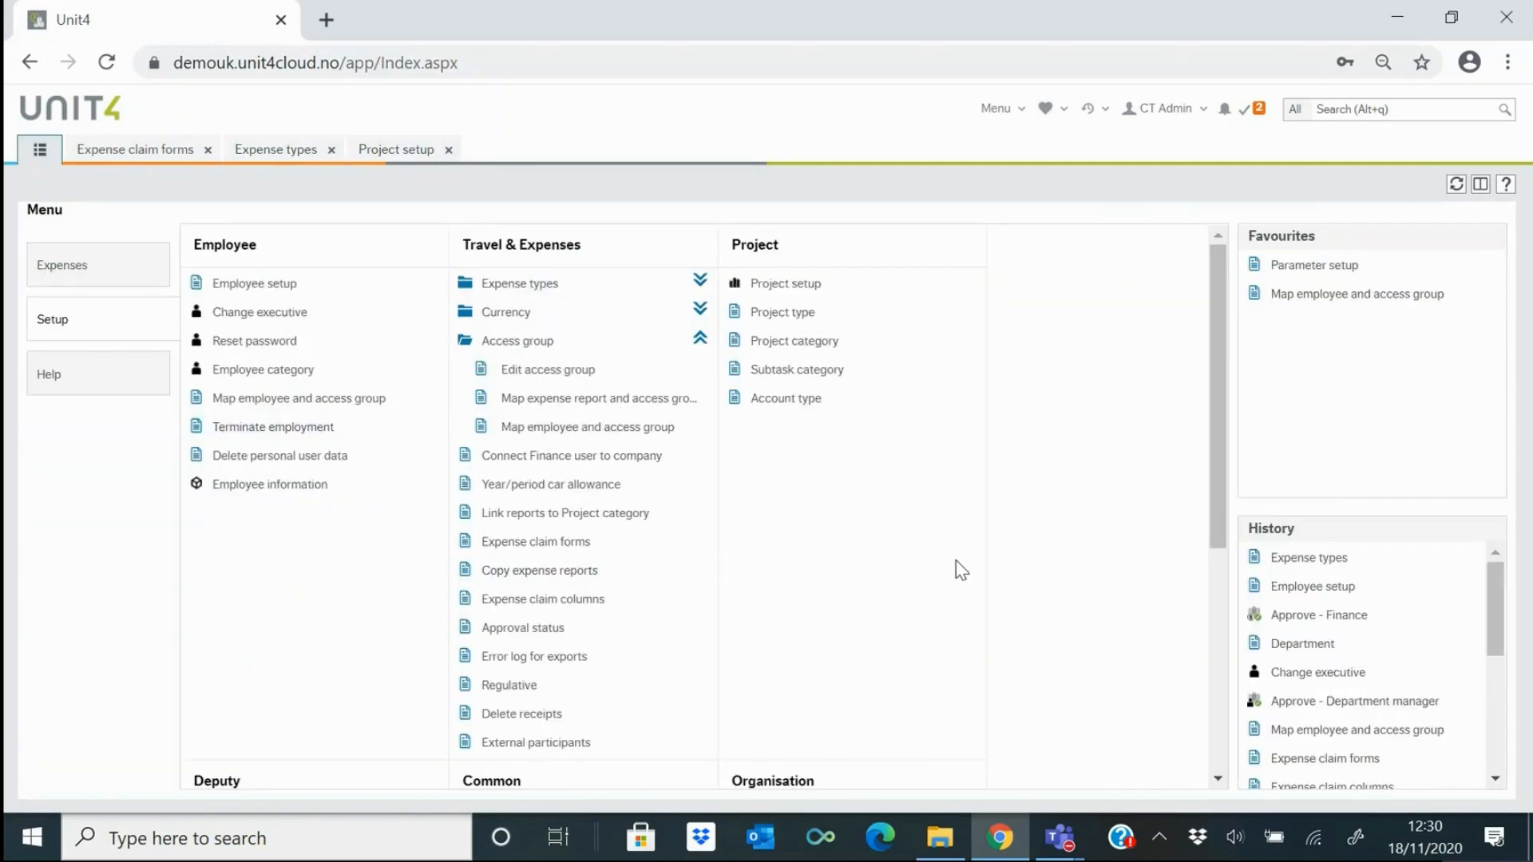
left_click(700, 338)
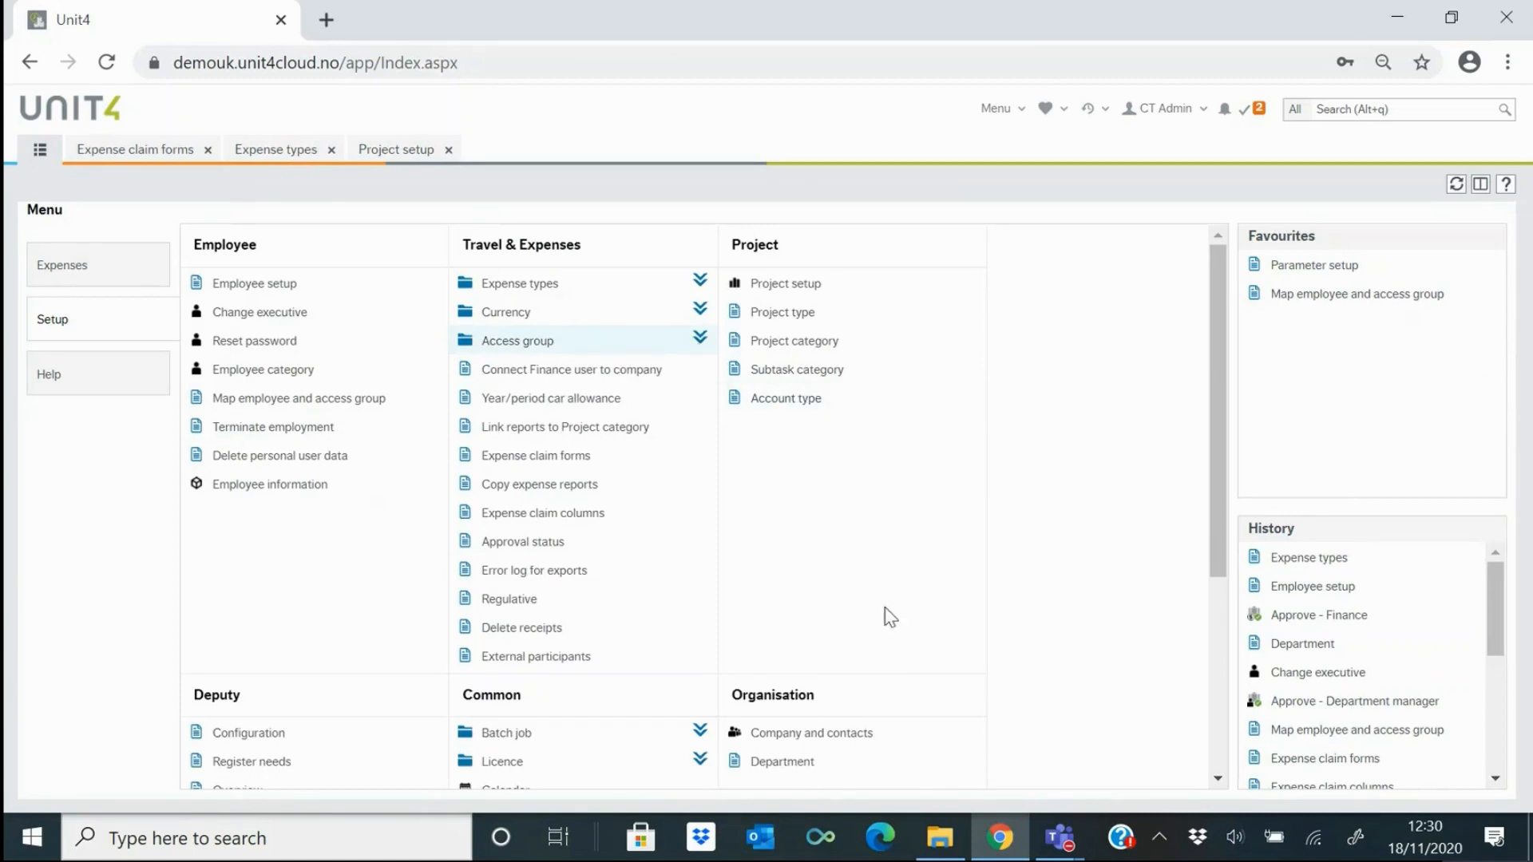
scroll(859, 621, "down", 2)
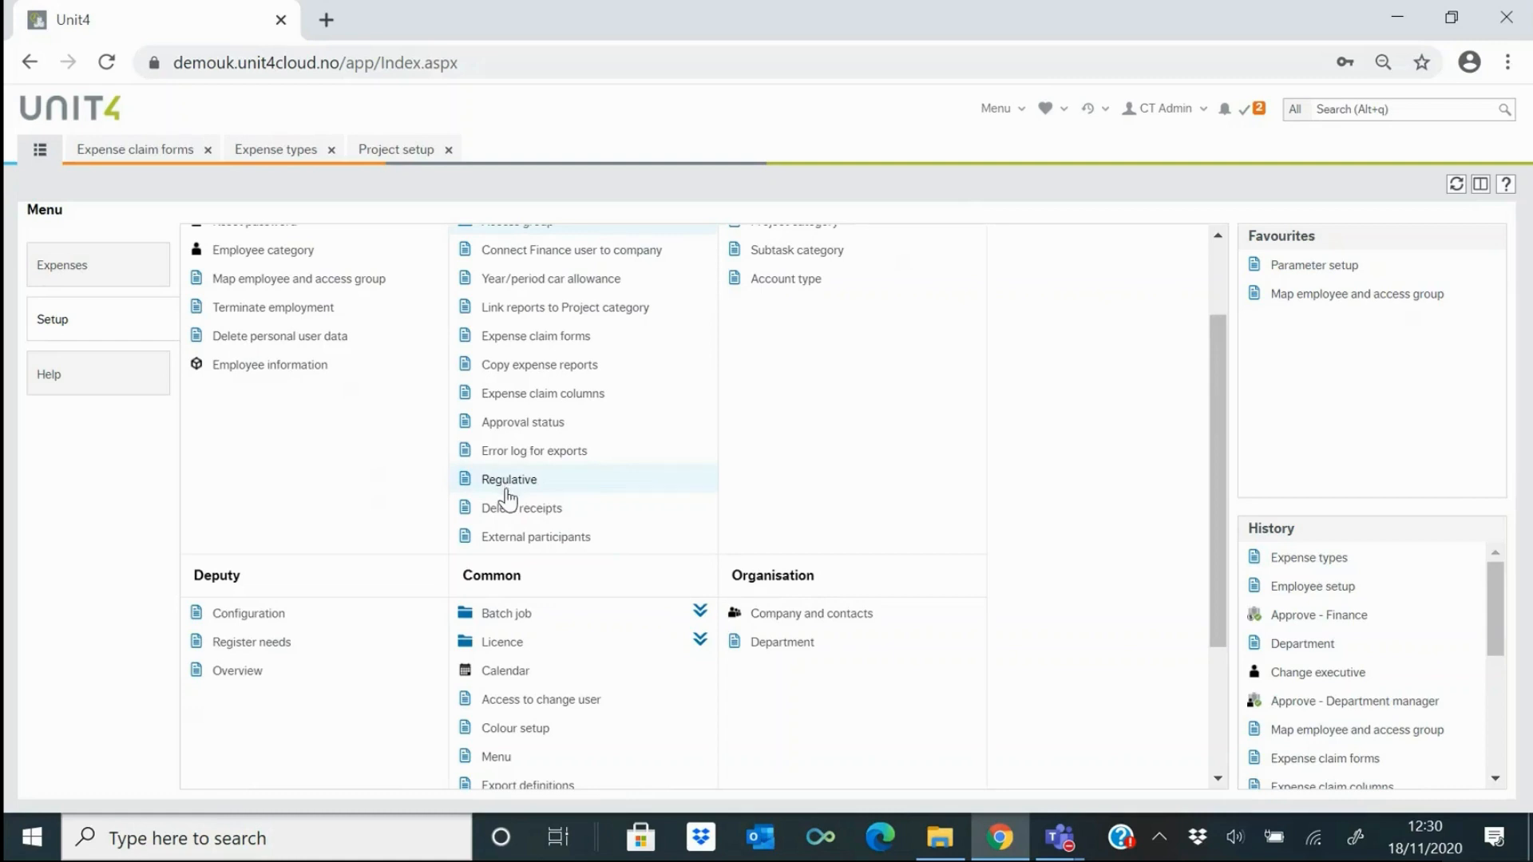
left_click_drag(1224, 450, 1226, 293)
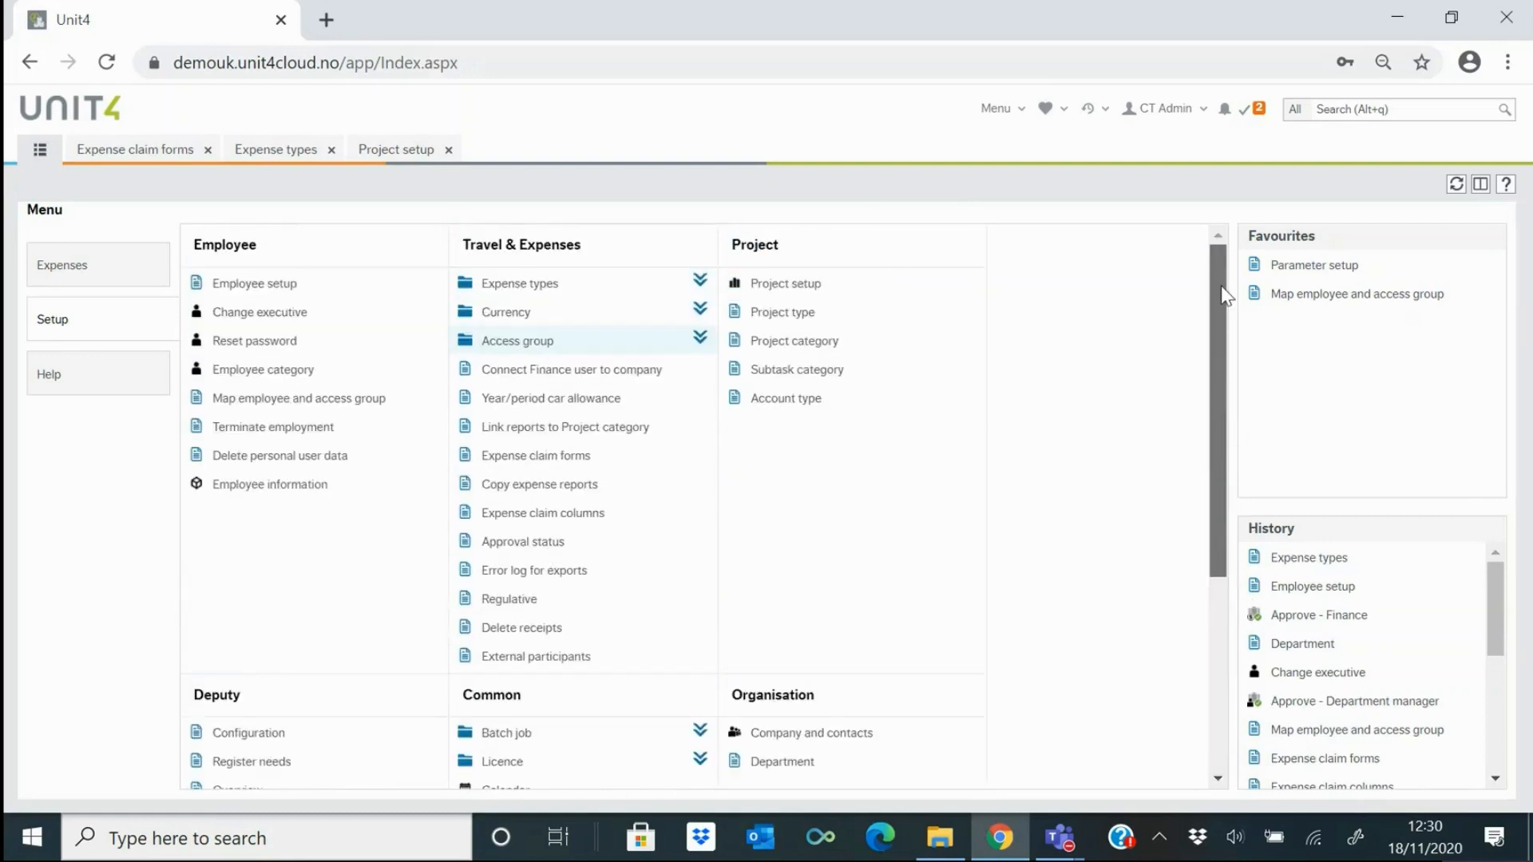